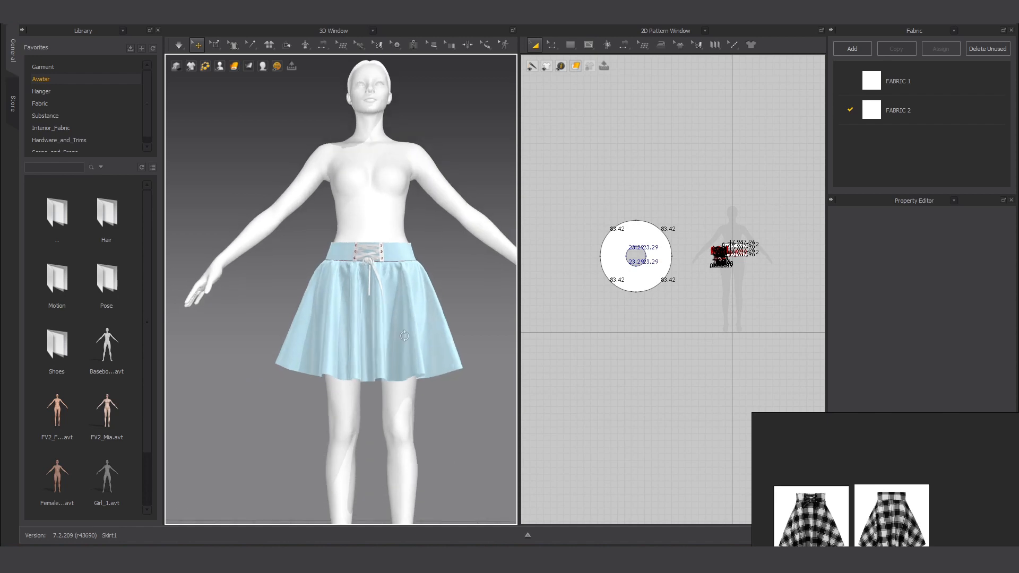
Step: Select all the skirt's patterns in the 2D pattern layout
{"action": "right_click_drag", "start_coordinate": [388, 358], "coordinate": [350, 307]}
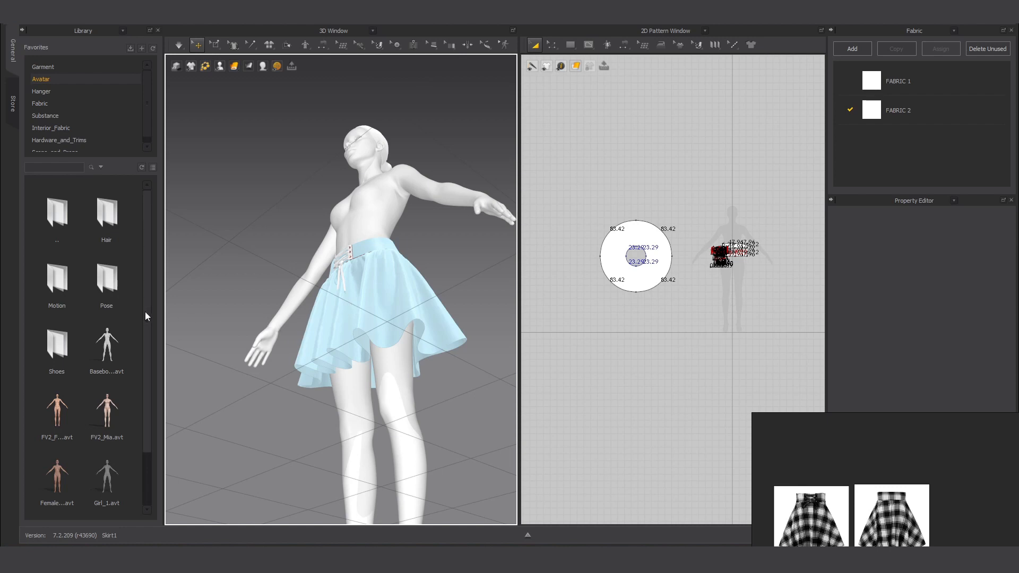
{"action": "key", "text": "2"}
{"action": "scroll", "coordinate": [637, 318], "scroll_direction": "down", "scroll_amount": 3}
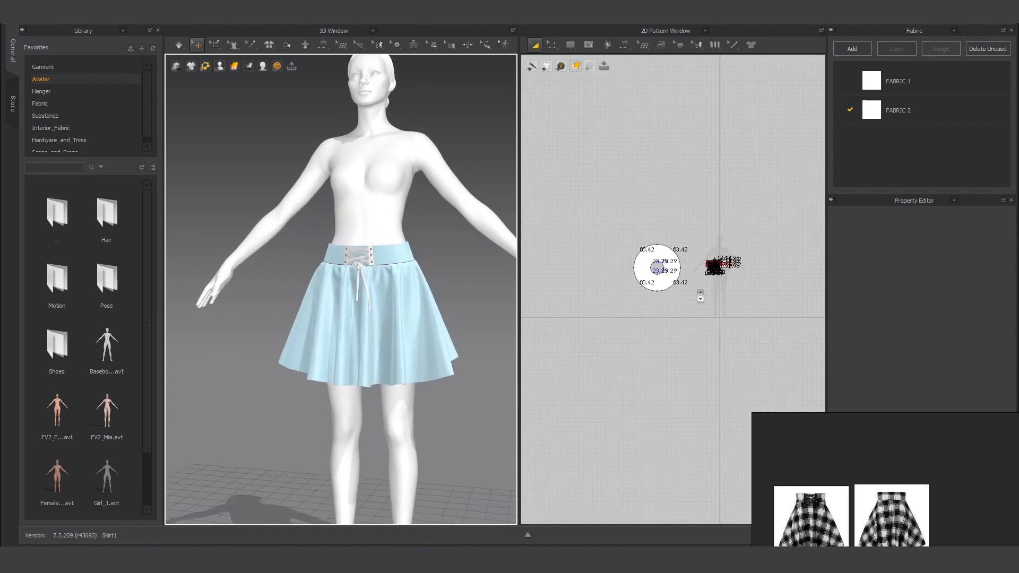
{"action": "left_click_drag", "start_coordinate": [556, 195], "coordinate": [784, 412]}
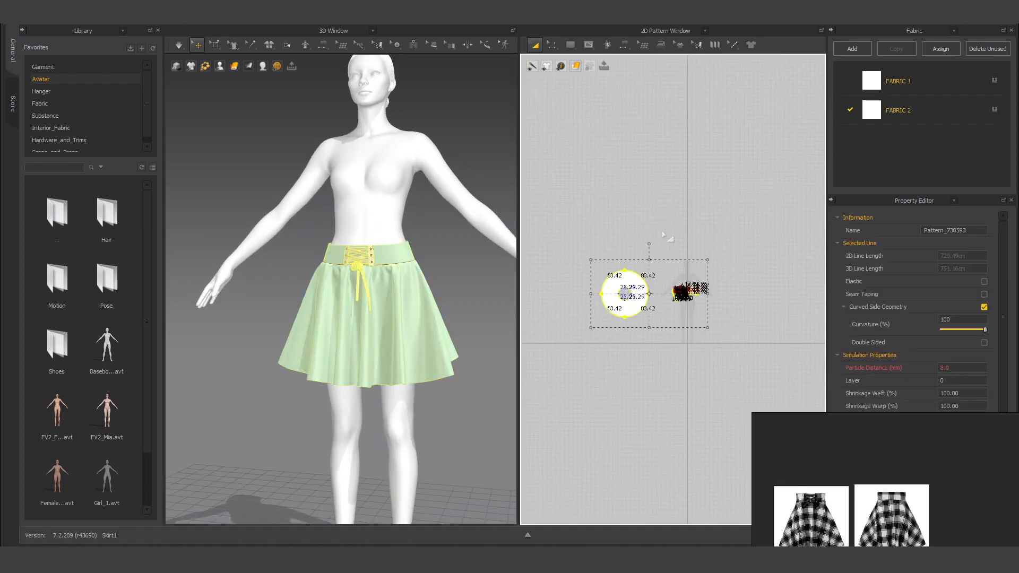
{"action": "scroll", "coordinate": [668, 238], "scroll_direction": "up", "scroll_amount": 4}
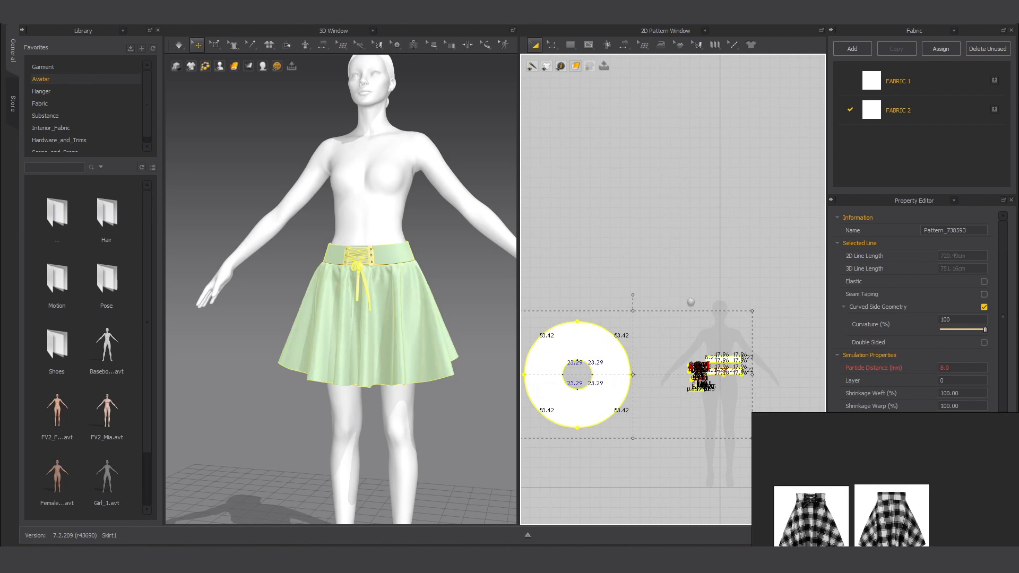
Step: Start an OBJ export of the skirt as md_3dSkirt in the folder E:\Marvelous Designer\Skirt_pipelin\Transfred_mesh
{"action": "left_click", "coordinate": [42, 22]}
{"action": "mouse_move", "coordinate": [54, 86]}
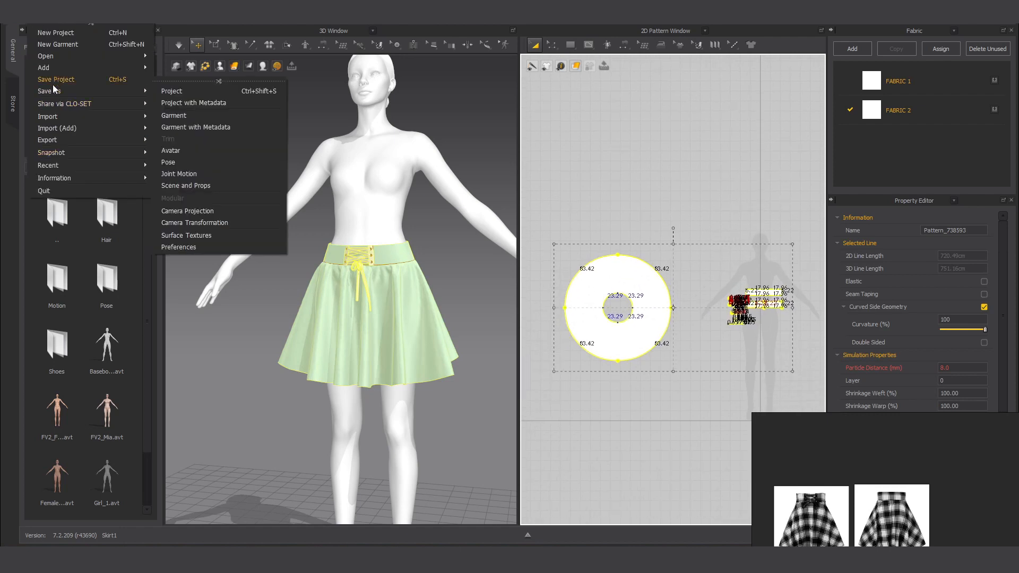
{"action": "mouse_move", "coordinate": [56, 137]}
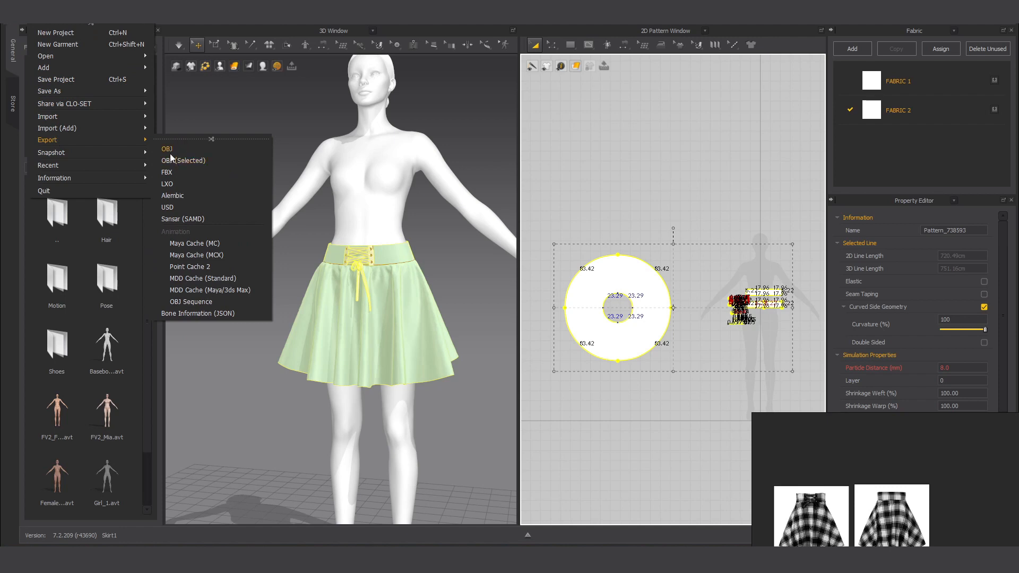
{"action": "left_click", "coordinate": [170, 153]}
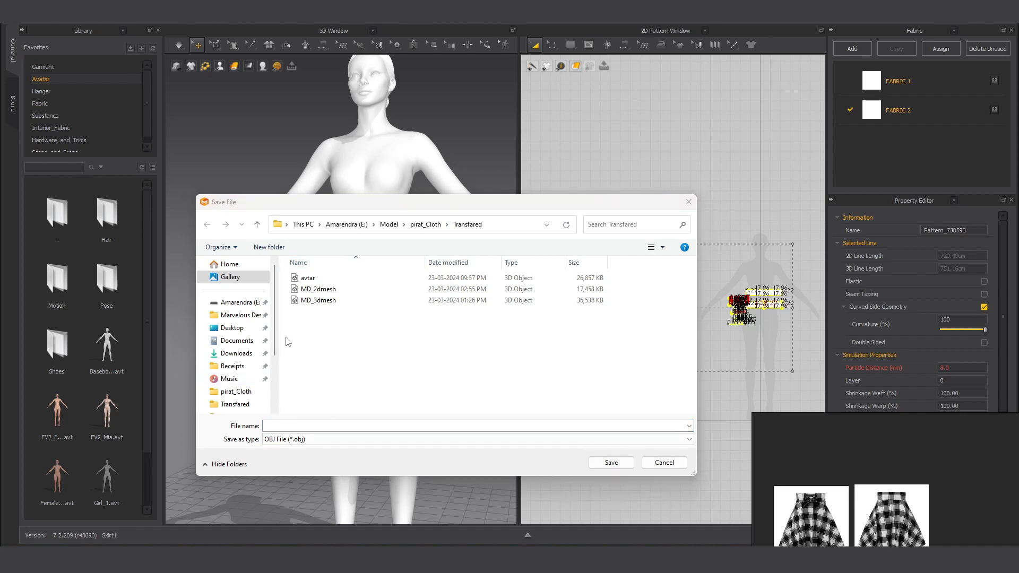
{"action": "left_click", "coordinate": [303, 427]}
{"action": "type", "text": "E:\\Marvelous Designer\\Skirt_pipelin\\Transfred_mesh"}
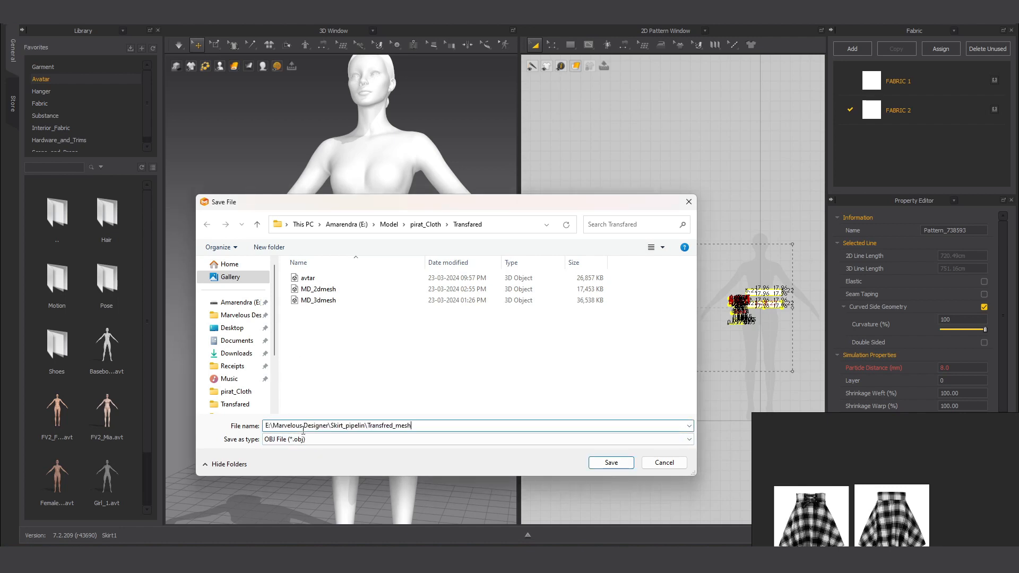
{"action": "key", "text": "Return"}
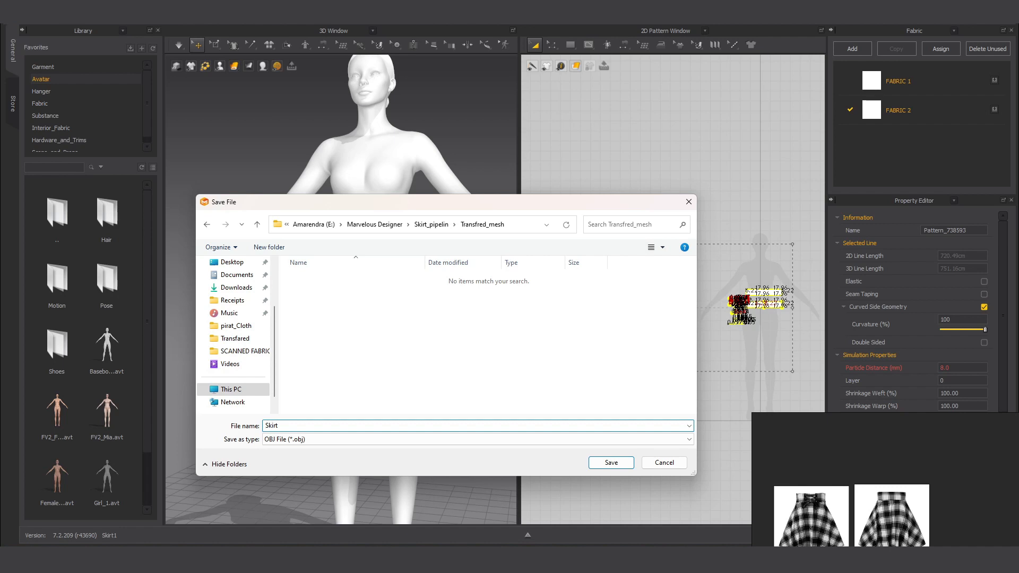
{"action": "type", "text": "md_3d"}
{"action": "left_click", "coordinate": [611, 463]}
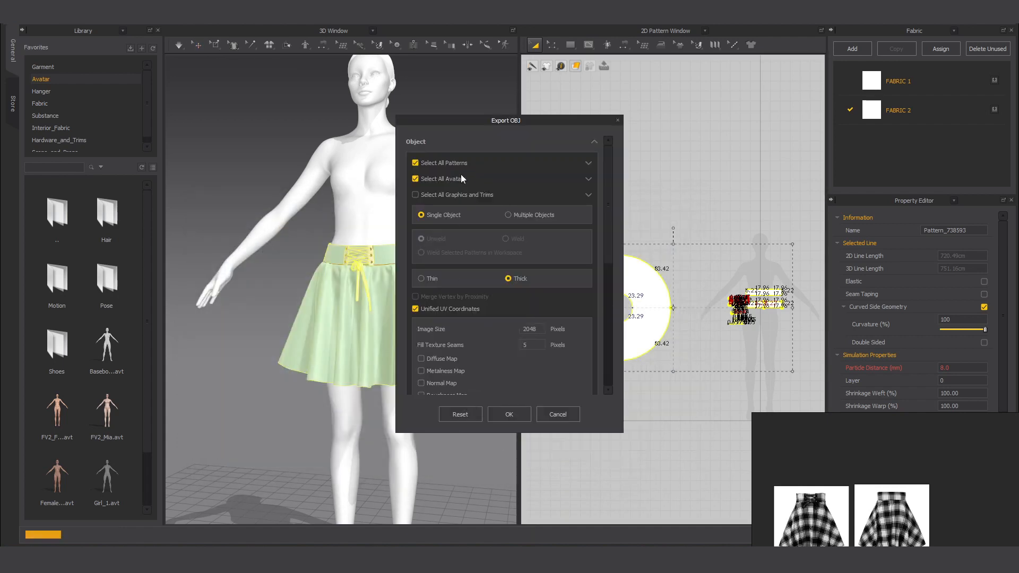
Step: Exclude the avatars, set the patterns to Unweld and Thin as a single object, and run the OBJ export
{"action": "left_click", "coordinate": [416, 180]}
{"action": "left_click", "coordinate": [422, 279]}
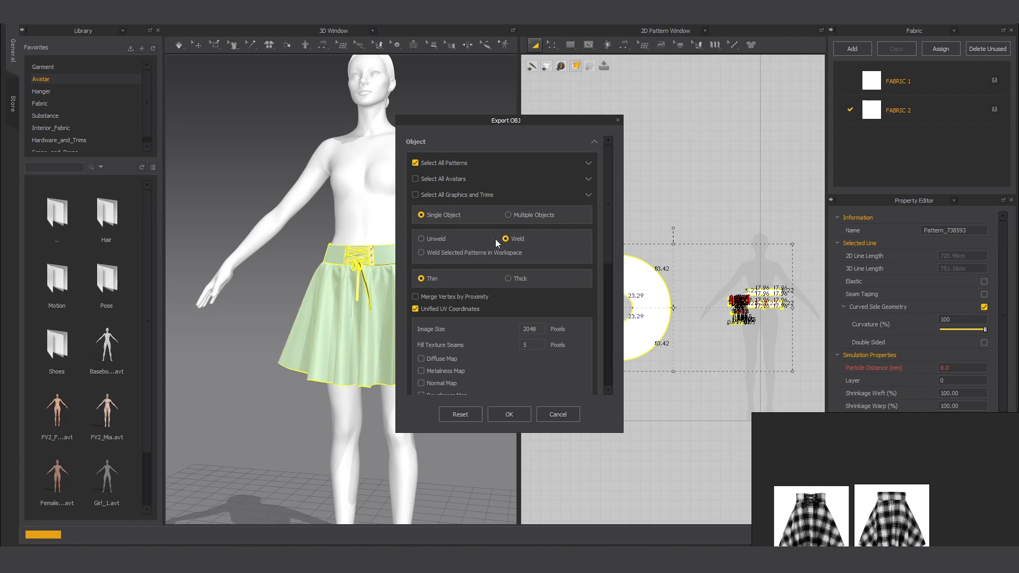
{"action": "left_click", "coordinate": [428, 238]}
{"action": "scroll", "coordinate": [520, 348], "scroll_direction": "down", "scroll_amount": 5}
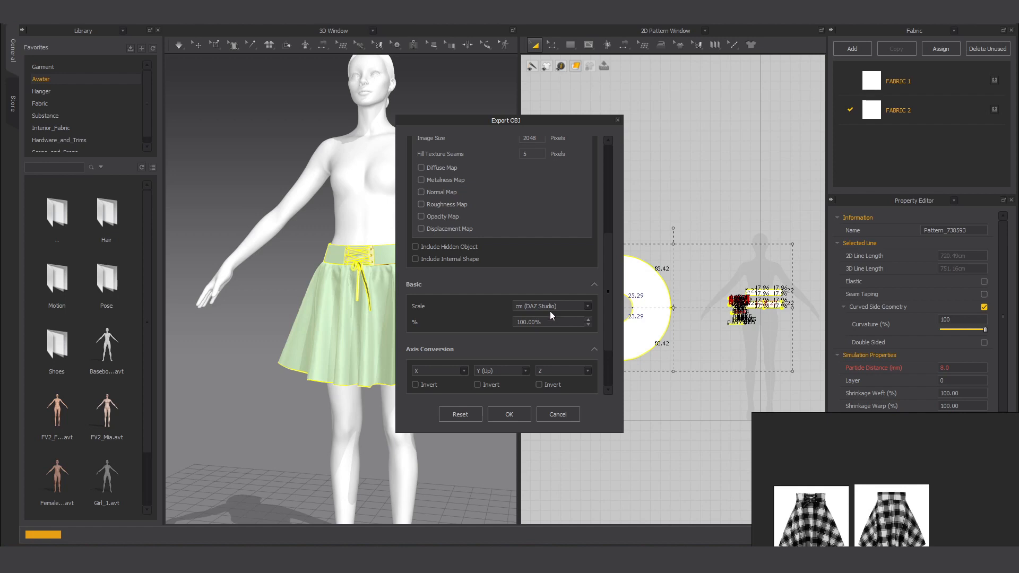
{"action": "scroll", "coordinate": [557, 311], "scroll_direction": "down", "scroll_amount": 2}
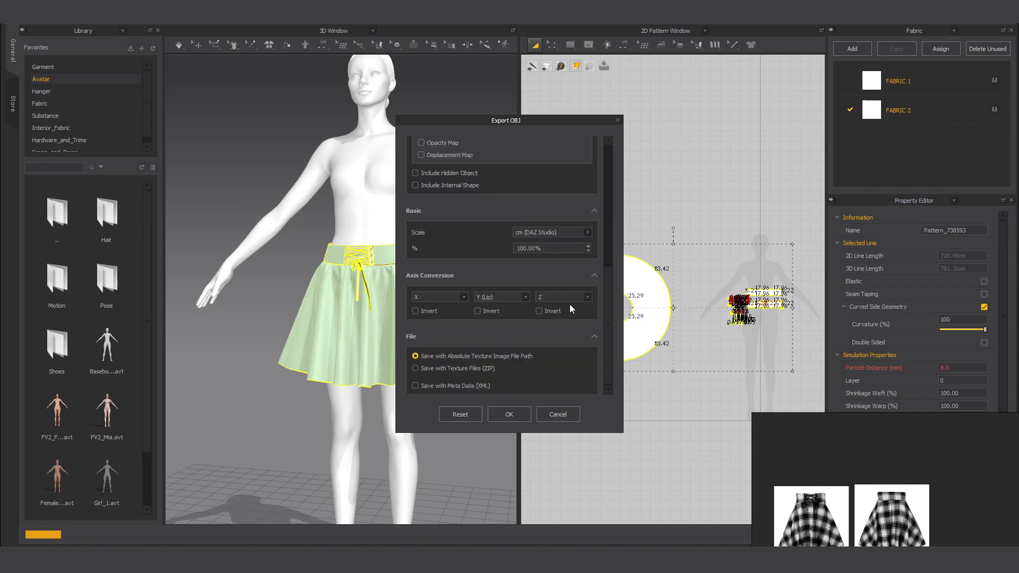
{"action": "scroll", "coordinate": [504, 274], "scroll_direction": "up", "scroll_amount": 7}
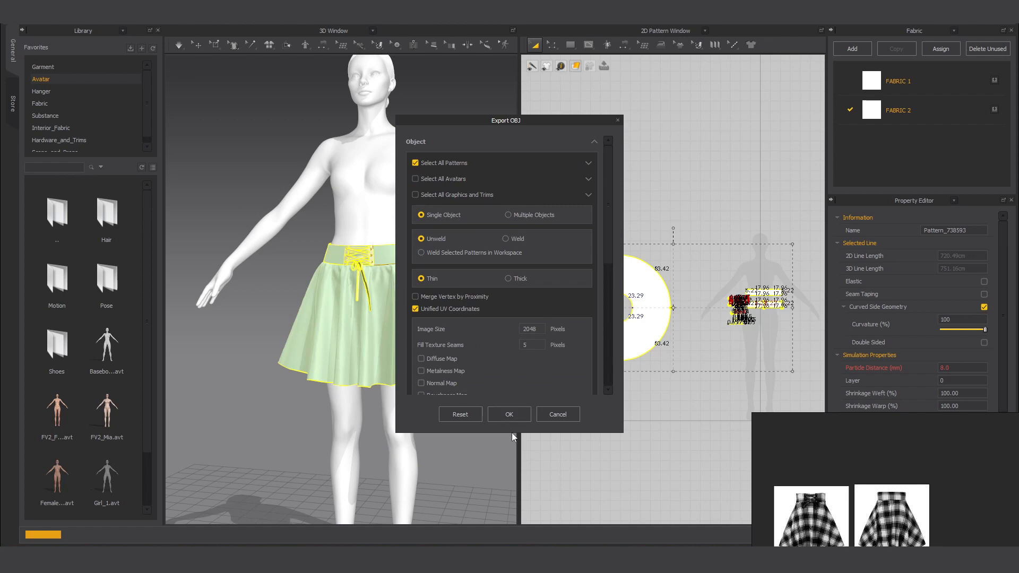
{"action": "left_click", "coordinate": [507, 414]}
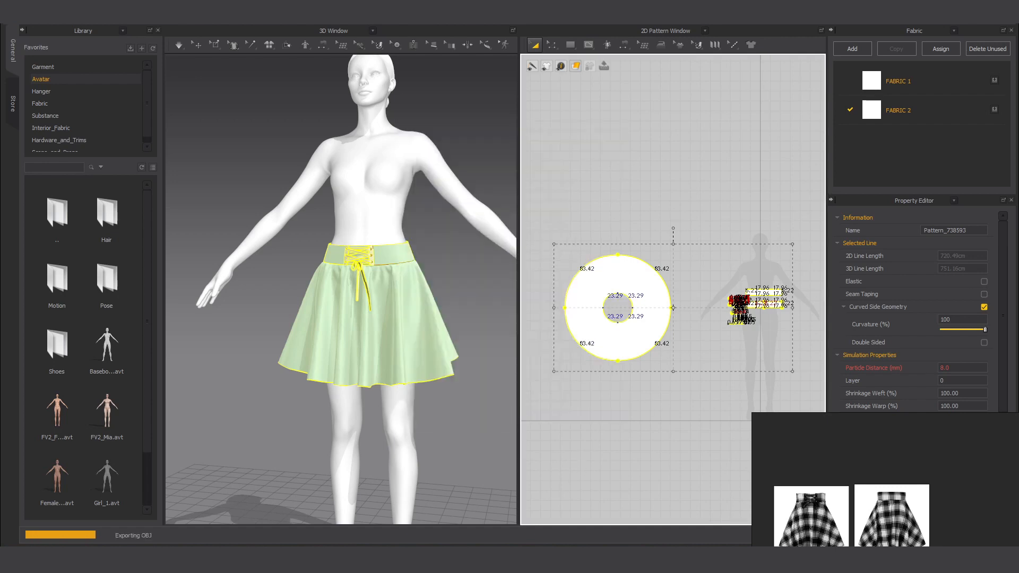
Step: Switch to Maya, import the exported skirt OBJ into the empty scene, and select and frame the mesh
{"action": "mouse_move", "coordinate": [511, 560]}
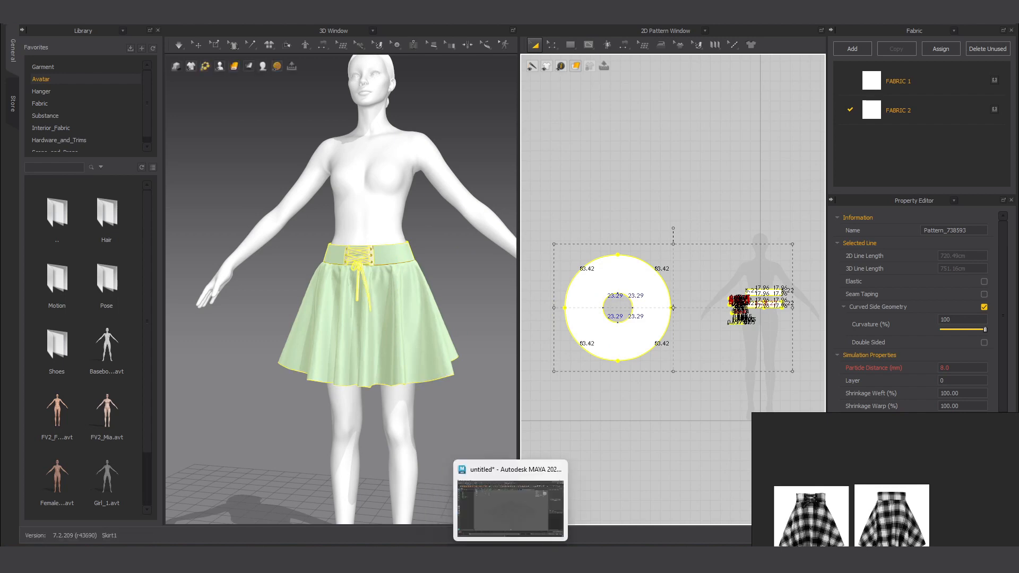
{"action": "left_click", "coordinate": [513, 499]}
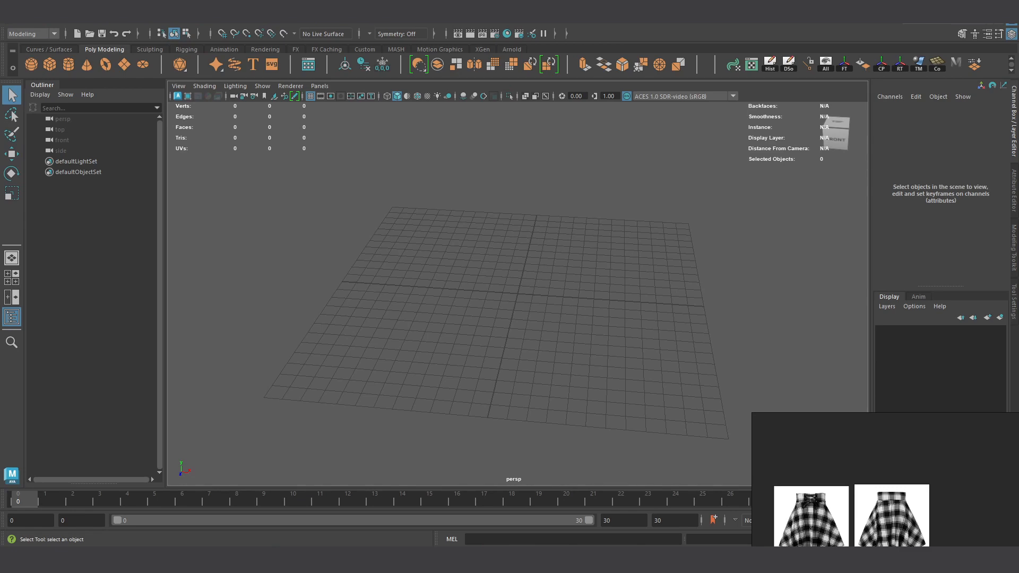
{"action": "left_click_drag", "start_coordinate": [594, 375], "coordinate": [539, 301]}
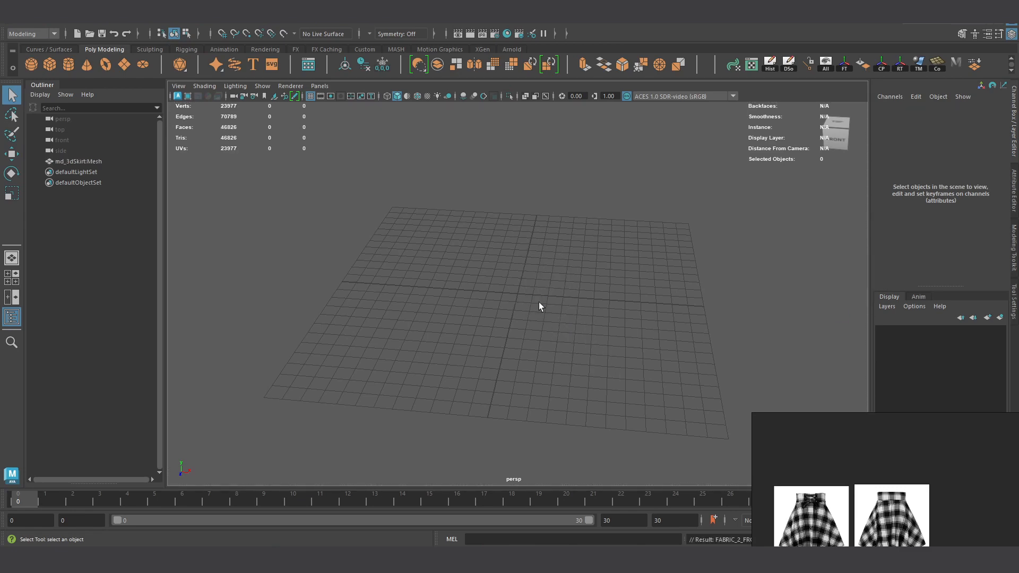
{"action": "scroll", "coordinate": [541, 301], "scroll_direction": "down", "scroll_amount": 5}
{"action": "key", "text": "a"}
{"action": "left_click", "coordinate": [517, 333]}
{"action": "key", "text": "f"}
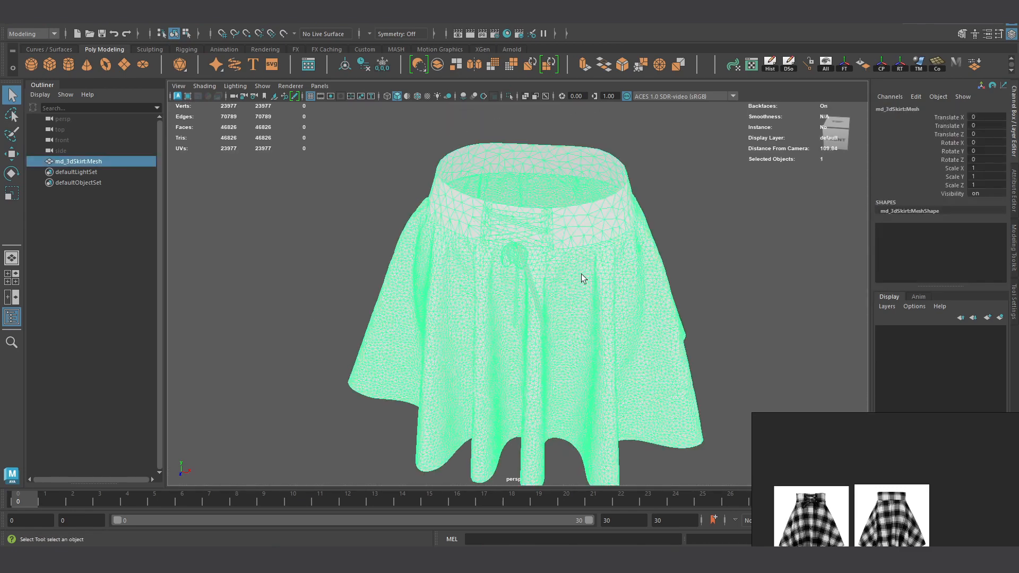
{"action": "mouse_move", "coordinate": [569, 304]}
{"action": "left_mouse_down", "text": "alt"}
{"action": "mouse_move", "coordinate": [610, 295]}
{"action": "mouse_move", "coordinate": [539, 323]}
{"action": "left_mouse_up", "text": "alt"}
{"action": "scroll", "coordinate": [539, 323], "scroll_direction": "down", "scroll_amount": 7}
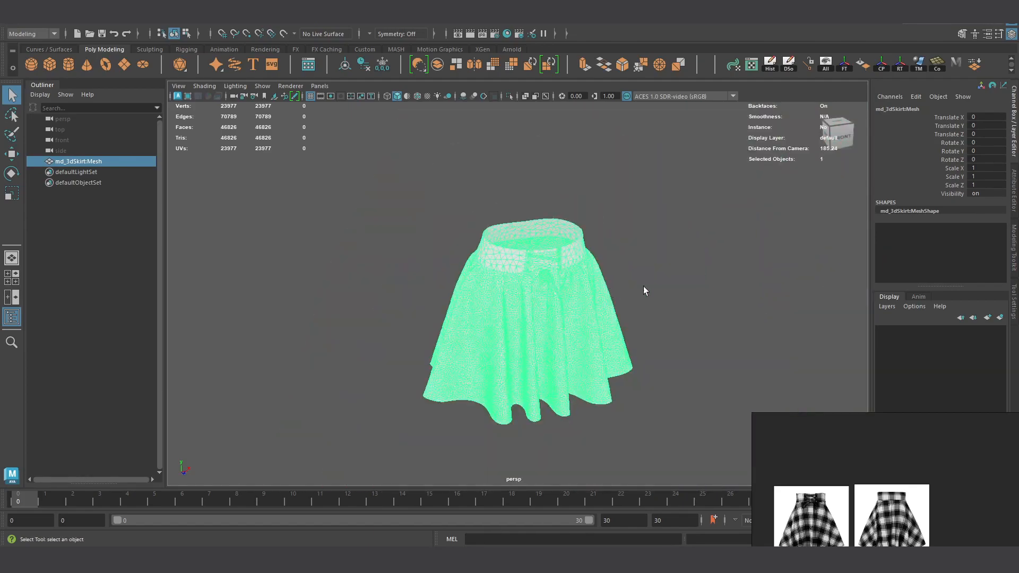
Step: Inspect the skirt mesh's UV layout in Maya's UV Editor and close the editor
{"action": "left_click", "coordinate": [707, 269]}
{"action": "left_click", "coordinate": [557, 310]}
{"action": "left_click", "coordinate": [751, 64]}
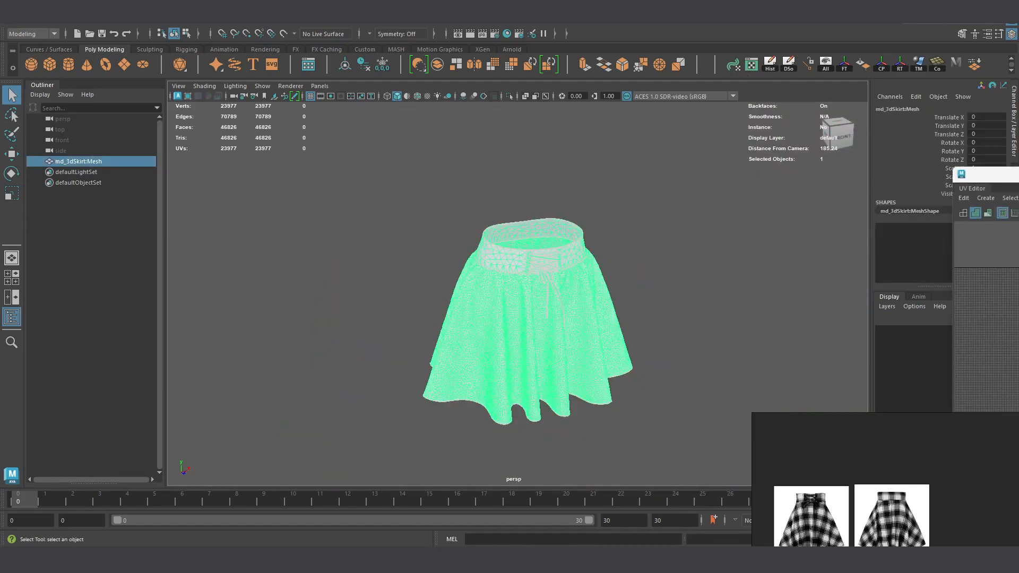
{"action": "scroll", "coordinate": [549, 345], "scroll_direction": "down", "scroll_amount": 5}
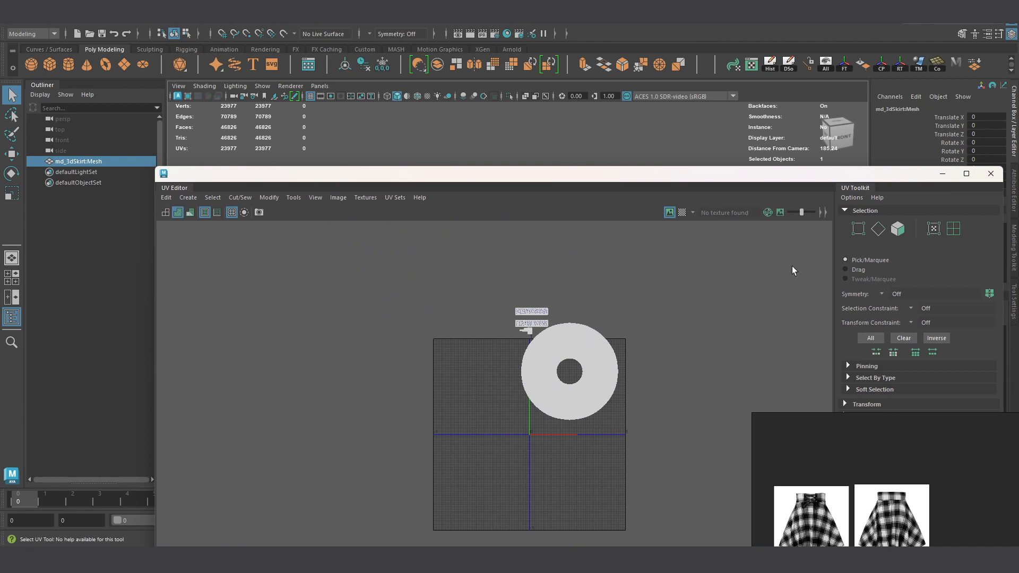
{"action": "left_click", "coordinate": [990, 174]}
Step: Switch back to Marvelous Designer and show the UV Editor in place of the 2D Pattern Window
{"action": "mouse_move", "coordinate": [416, 559]}
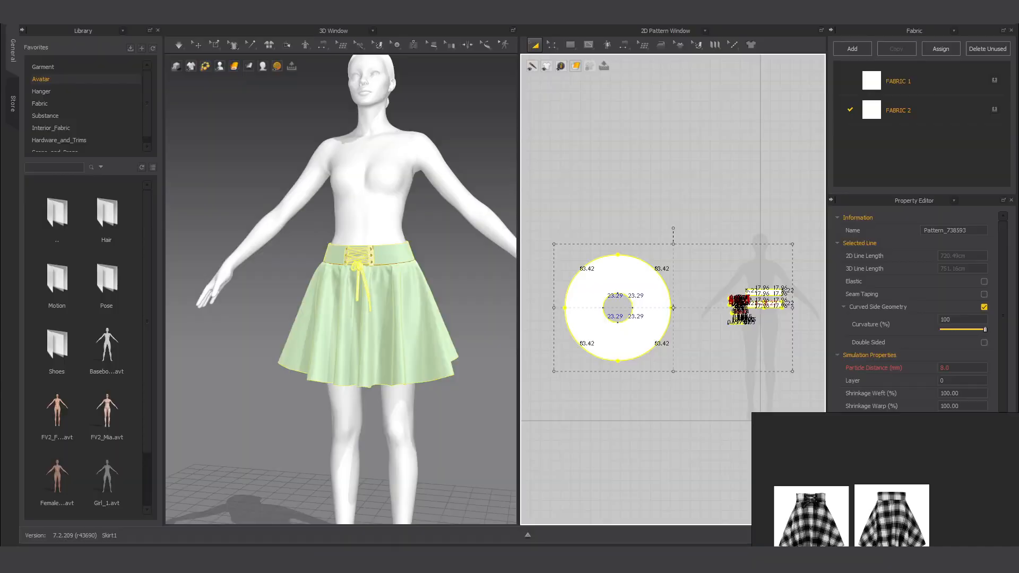
{"action": "scroll", "coordinate": [727, 109], "scroll_direction": "down", "scroll_amount": 4}
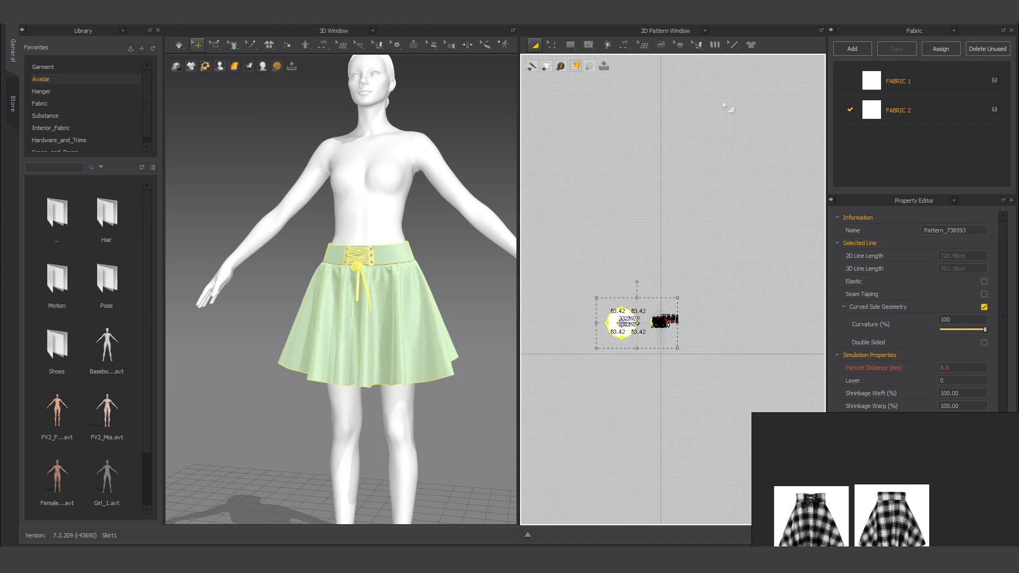
{"action": "left_click", "coordinate": [679, 31]}
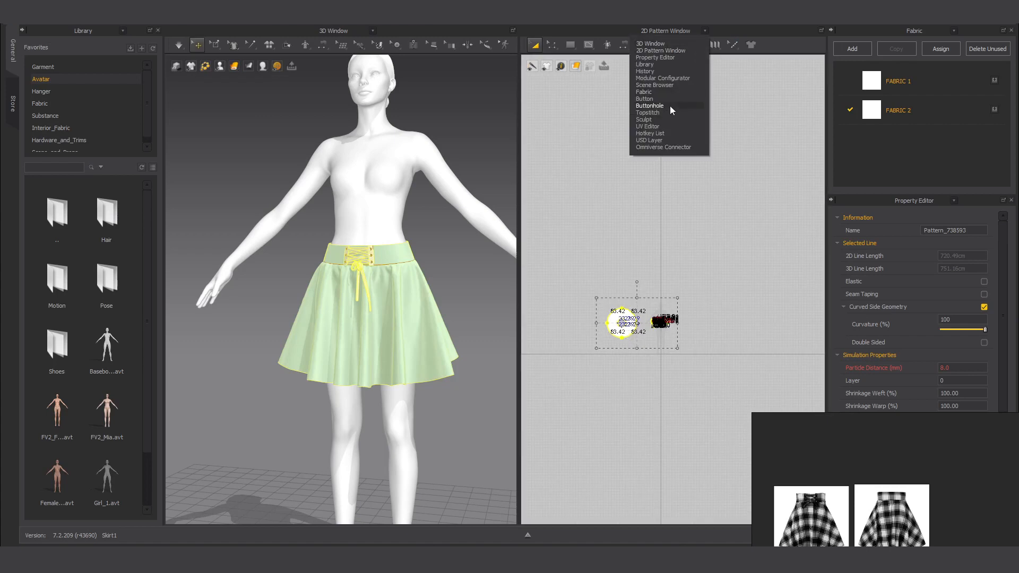
{"action": "left_click", "coordinate": [649, 127]}
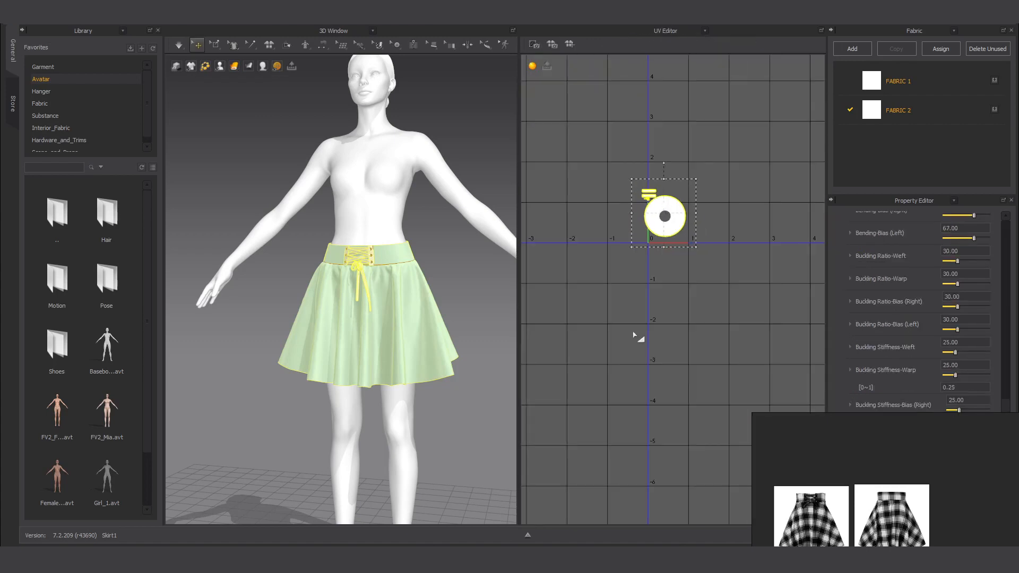
Step: Fit all UVs to the 0-1 space using UV Coordinate (Relative) with a value of 0.00
{"action": "left_click_drag", "start_coordinate": [586, 129], "coordinate": [728, 276]}
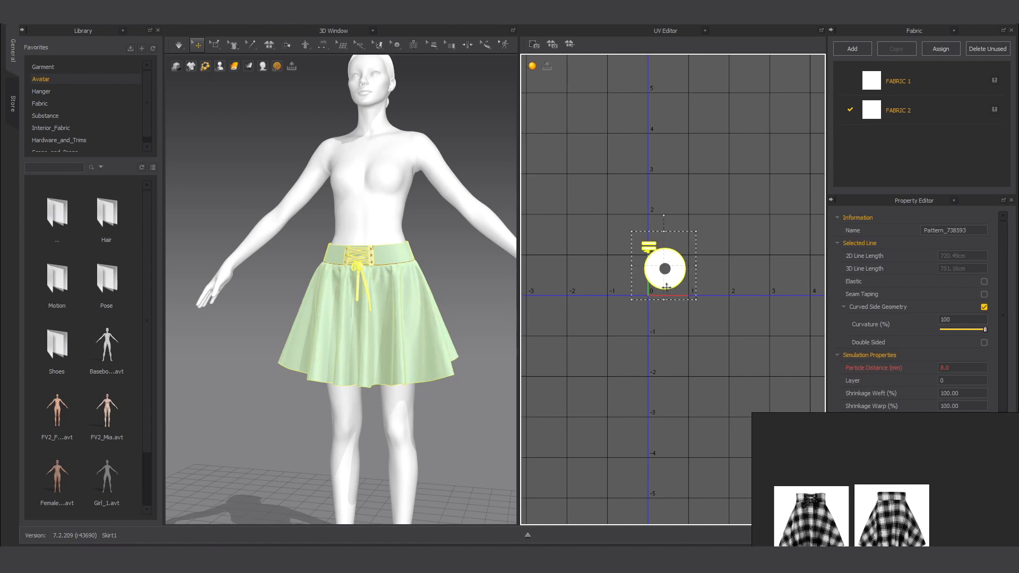
{"action": "right_click", "coordinate": [667, 287]}
{"action": "left_click", "coordinate": [600, 370]}
{"action": "right_click", "coordinate": [600, 369]}
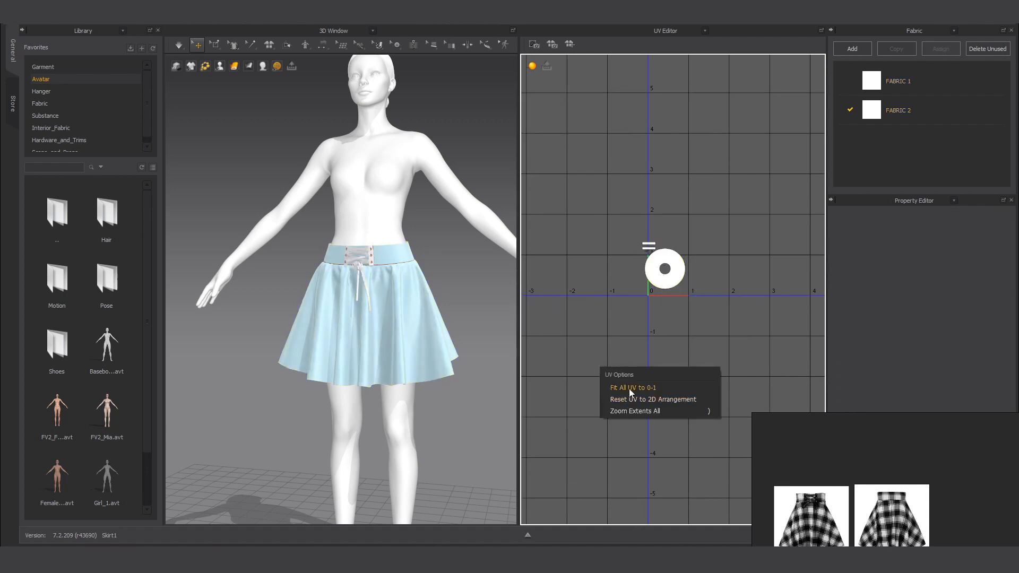
{"action": "left_click", "coordinate": [626, 389]}
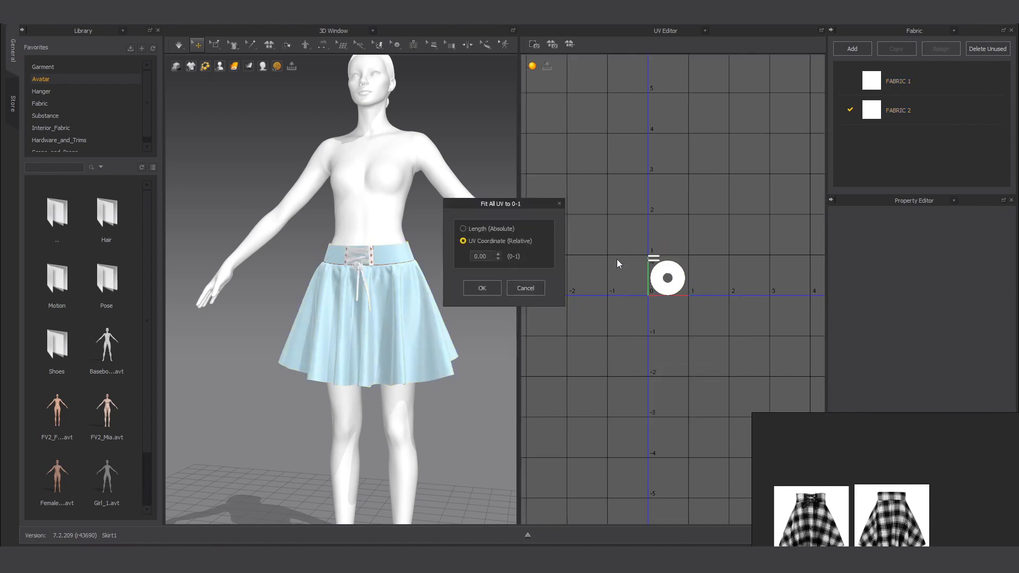
{"action": "left_click", "coordinate": [483, 288]}
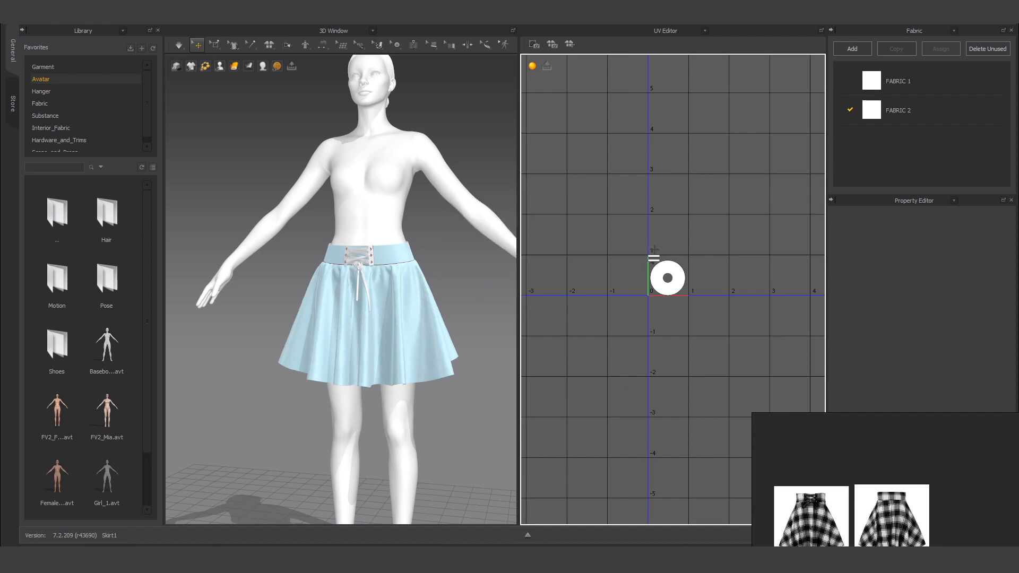
Step: Move the first overlapping lacing strips off the small vertical bands into the empty UV space beside and below them
{"action": "left_click", "coordinate": [592, 197]}
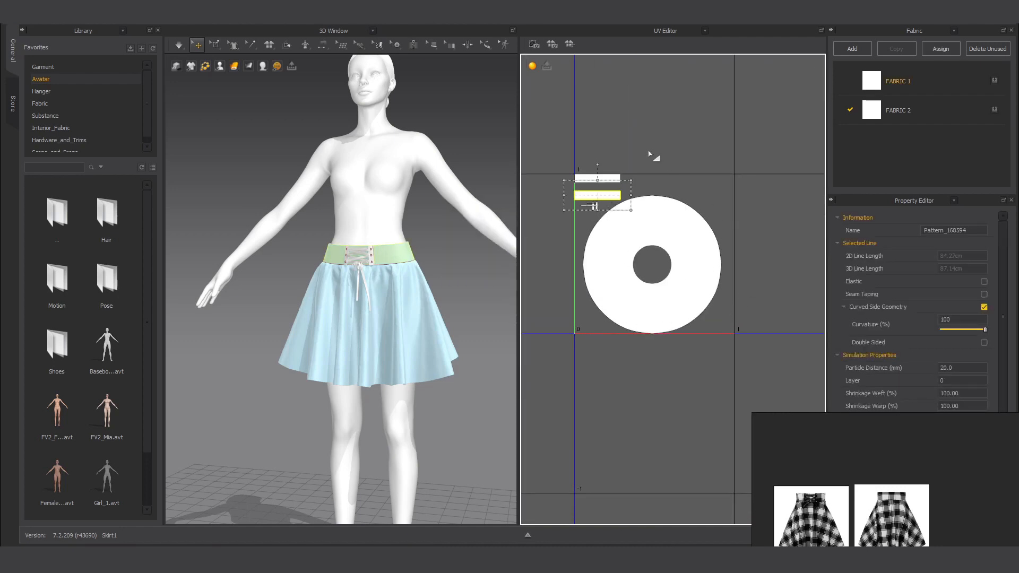
{"action": "scroll", "coordinate": [598, 154], "scroll_direction": "up", "scroll_amount": 5}
{"action": "scroll", "coordinate": [579, 295], "scroll_direction": "up", "scroll_amount": 1}
{"action": "left_click", "coordinate": [599, 315]}
{"action": "middle_click_drag", "start_coordinate": [599, 315], "coordinate": [637, 290]}
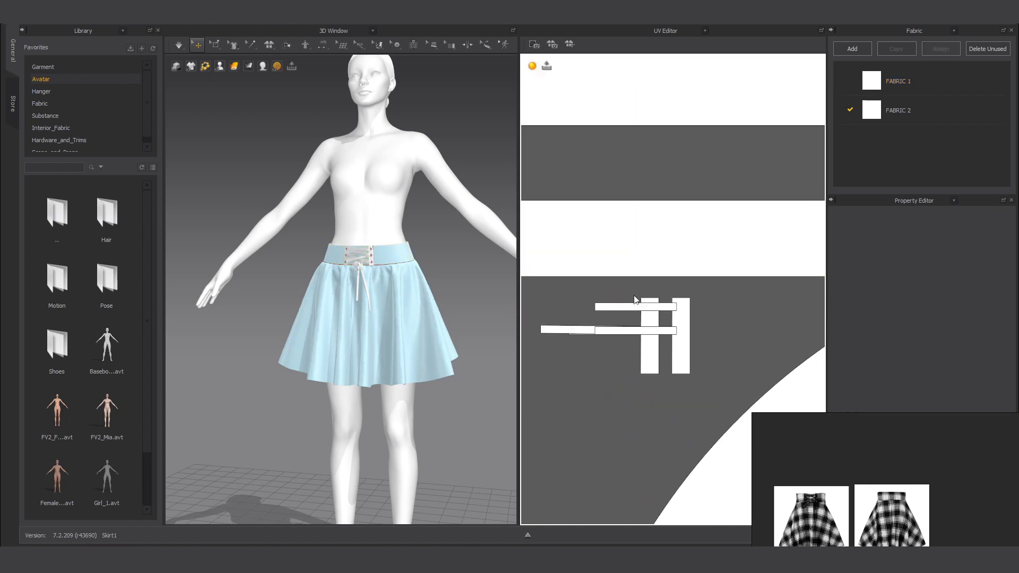
{"action": "scroll", "coordinate": [638, 288], "scroll_direction": "down", "scroll_amount": 4}
{"action": "scroll", "coordinate": [633, 292], "scroll_direction": "up", "scroll_amount": 4}
{"action": "left_click_drag", "start_coordinate": [634, 308], "coordinate": [589, 395]}
{"action": "left_click", "coordinate": [642, 309]}
{"action": "left_click_drag", "start_coordinate": [636, 328], "coordinate": [599, 356]}
{"action": "left_click_drag", "start_coordinate": [637, 290], "coordinate": [570, 282]}
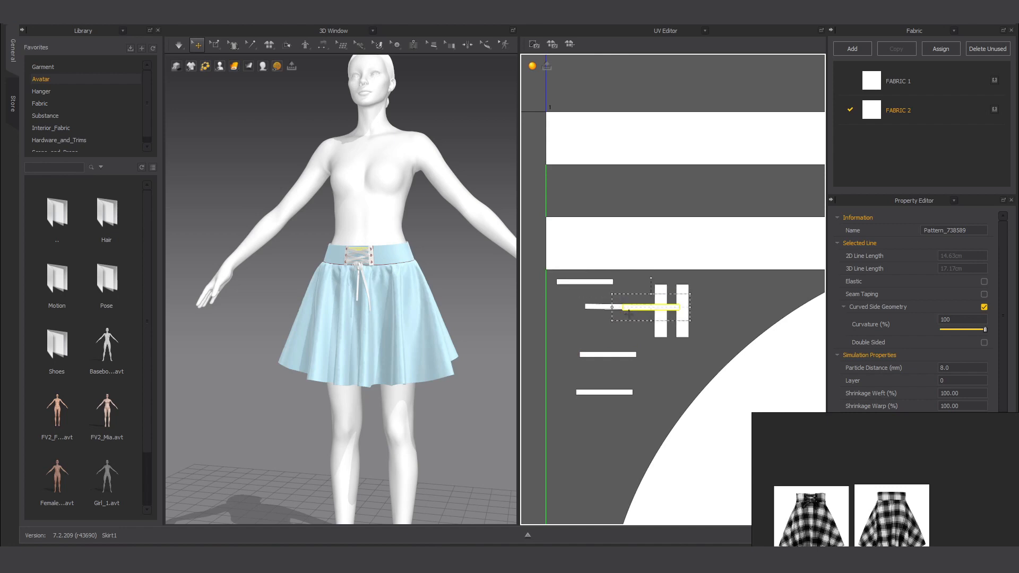
Step: Separate more of the stacked lacing strips, placing one below the others and one beyond the vertical bands
{"action": "left_click", "coordinate": [637, 307]}
{"action": "left_click_drag", "start_coordinate": [637, 308], "coordinate": [595, 434]}
{"action": "left_click_drag", "start_coordinate": [642, 310], "coordinate": [748, 296]}
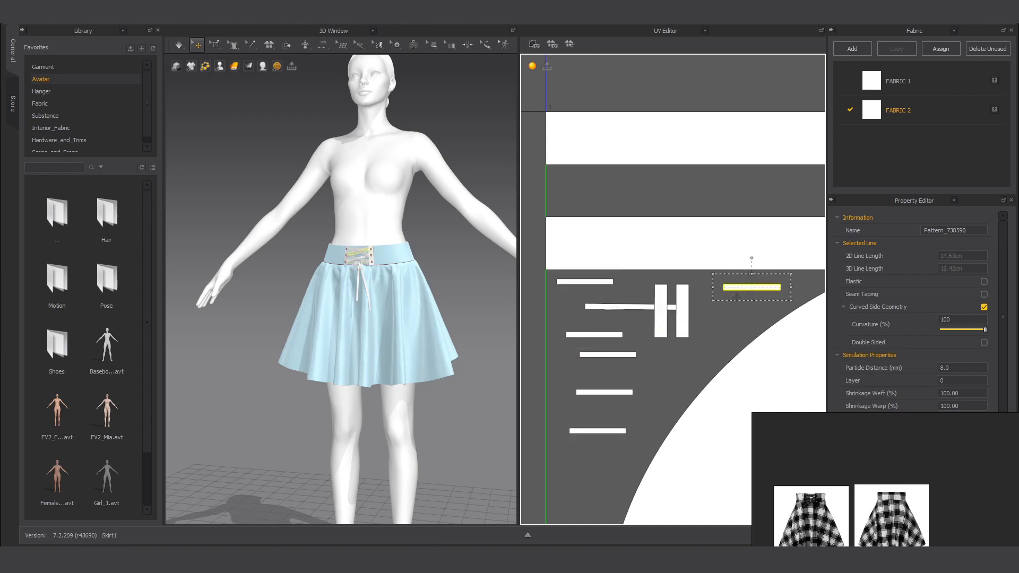
Step: Reset all the skirt's UVs to the 2D arrangement
{"action": "scroll", "coordinate": [587, 239], "scroll_direction": "down", "scroll_amount": 5}
{"action": "left_click", "coordinate": [676, 356]}
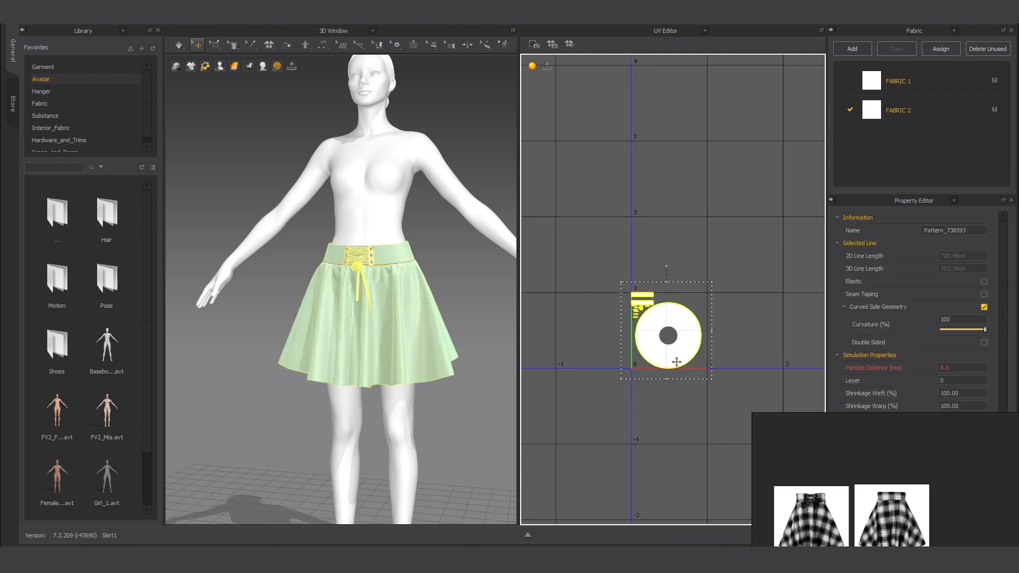
{"action": "right_click", "coordinate": [605, 392]}
{"action": "left_click", "coordinate": [560, 350]}
{"action": "right_click", "coordinate": [559, 349]}
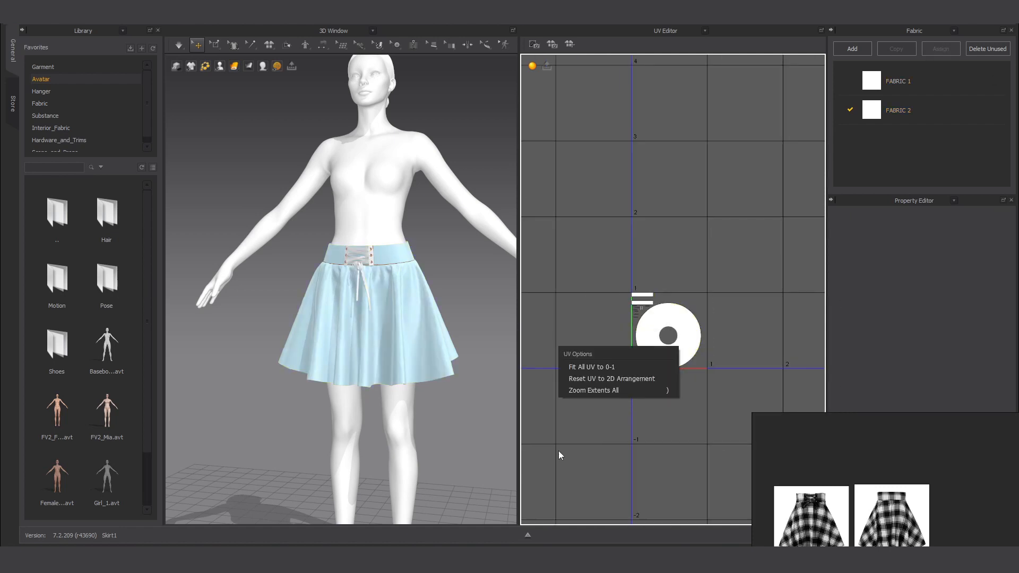
{"action": "left_click", "coordinate": [585, 377]}
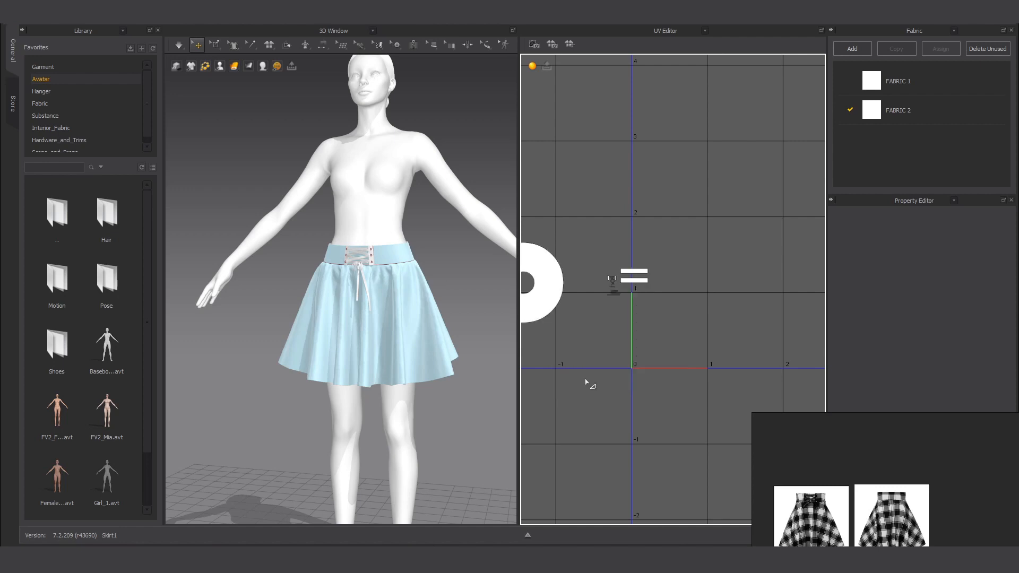
Step: Select every UV piece and fit the UVs to the 0-1 space using UV Coordinate (Relative) with a value of 0.00
{"action": "scroll", "coordinate": [610, 285], "scroll_direction": "down", "scroll_amount": 2}
{"action": "middle_click_drag", "start_coordinate": [611, 330], "coordinate": [666, 342]}
{"action": "scroll", "coordinate": [645, 336], "scroll_direction": "down", "scroll_amount": 8}
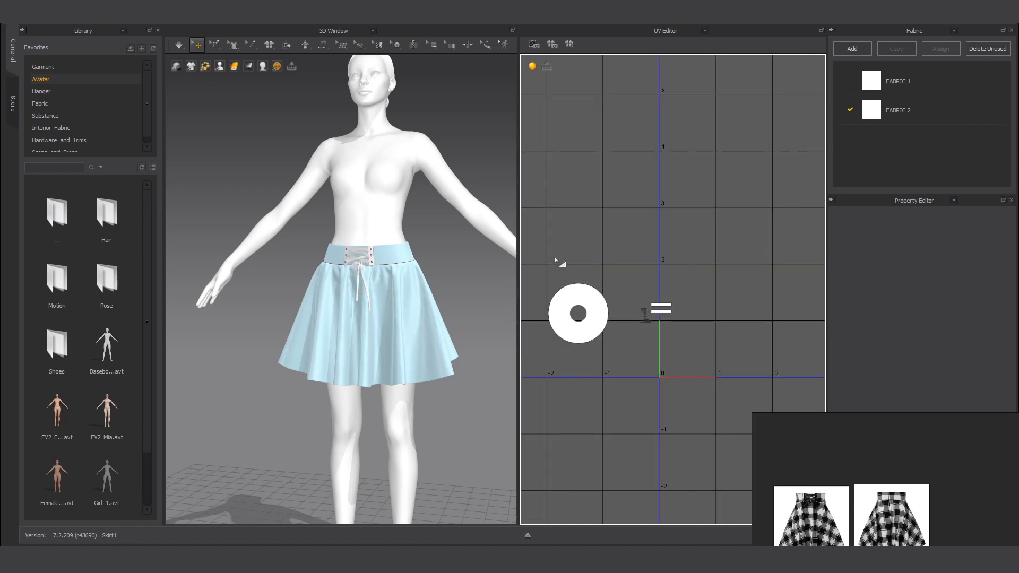
{"action": "left_click_drag", "start_coordinate": [547, 273], "coordinate": [741, 373]}
{"action": "right_click", "coordinate": [666, 312]}
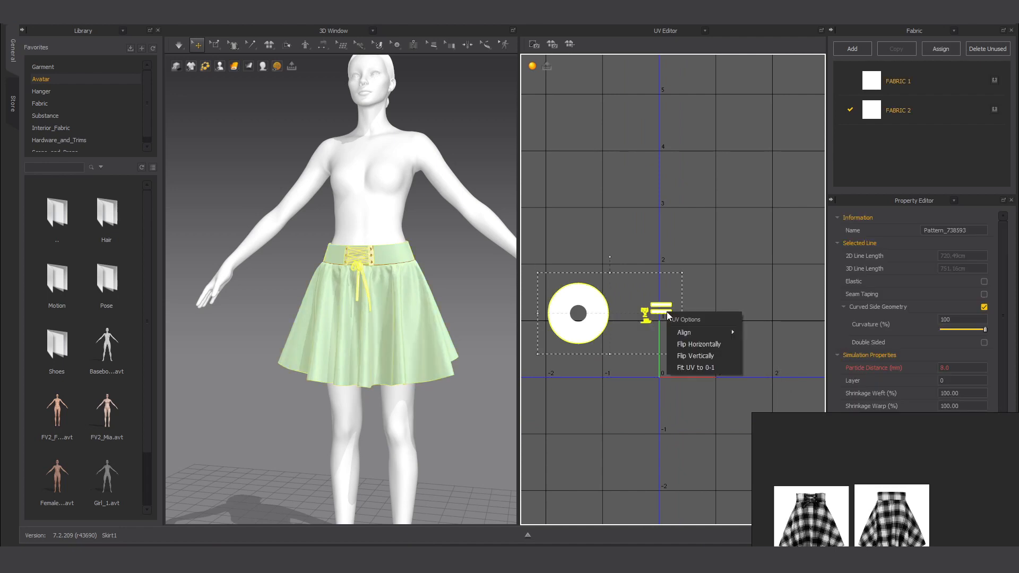
{"action": "left_click", "coordinate": [695, 368]}
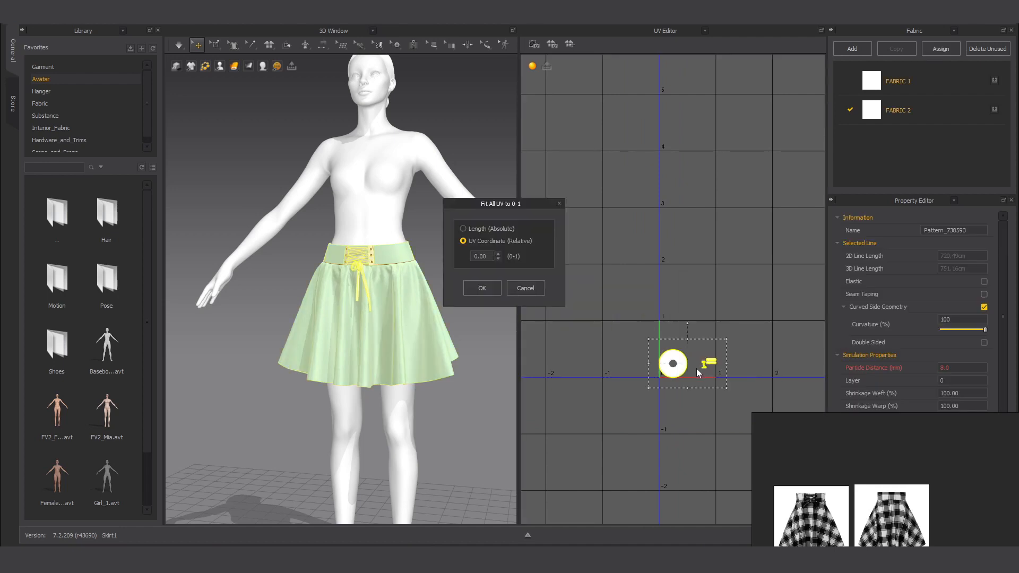
{"action": "left_click", "coordinate": [485, 287]}
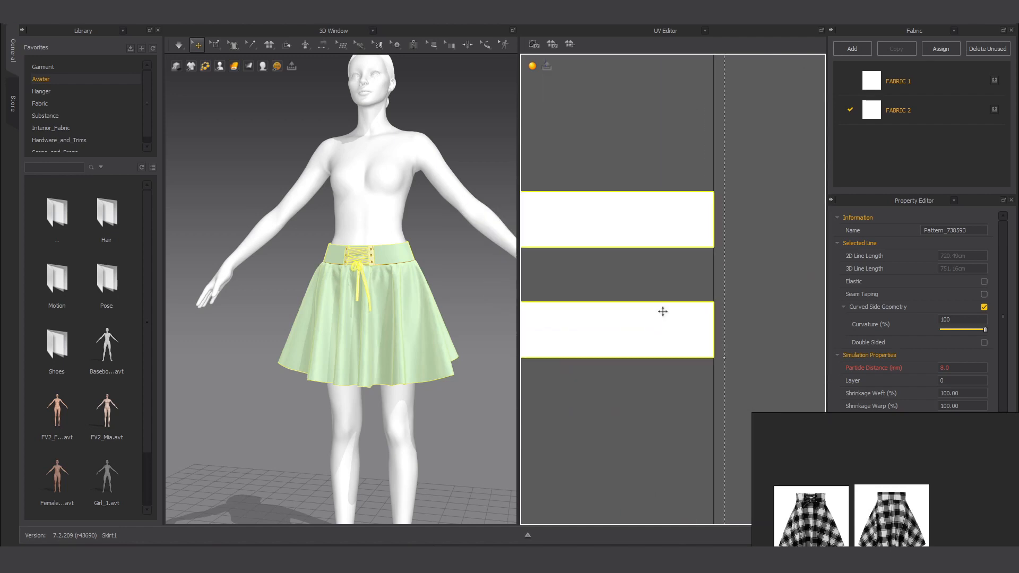
Step: Move the two long waistband UV rectangles inward and slightly up, away from the border of the 0-1 space
{"action": "scroll", "coordinate": [740, 237], "scroll_direction": "down", "scroll_amount": 4}
{"action": "scroll", "coordinate": [728, 260], "scroll_direction": "down", "scroll_amount": 3}
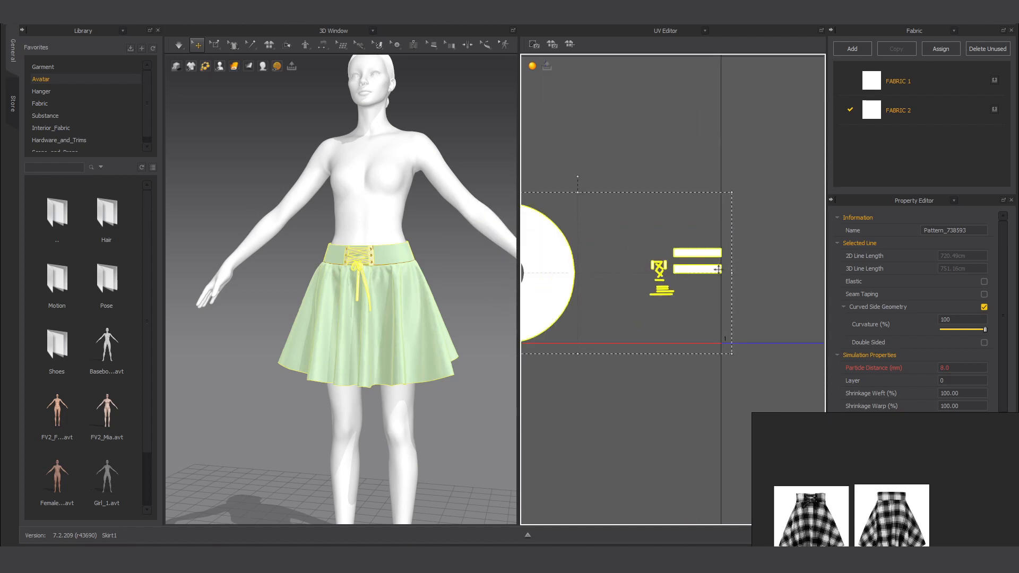
{"action": "scroll", "coordinate": [724, 268], "scroll_direction": "up", "scroll_amount": 5}
{"action": "left_click", "coordinate": [779, 262]}
{"action": "left_click_drag", "start_coordinate": [700, 229], "coordinate": [668, 203]}
{"action": "left_click_drag", "start_coordinate": [671, 273], "coordinate": [647, 260]}
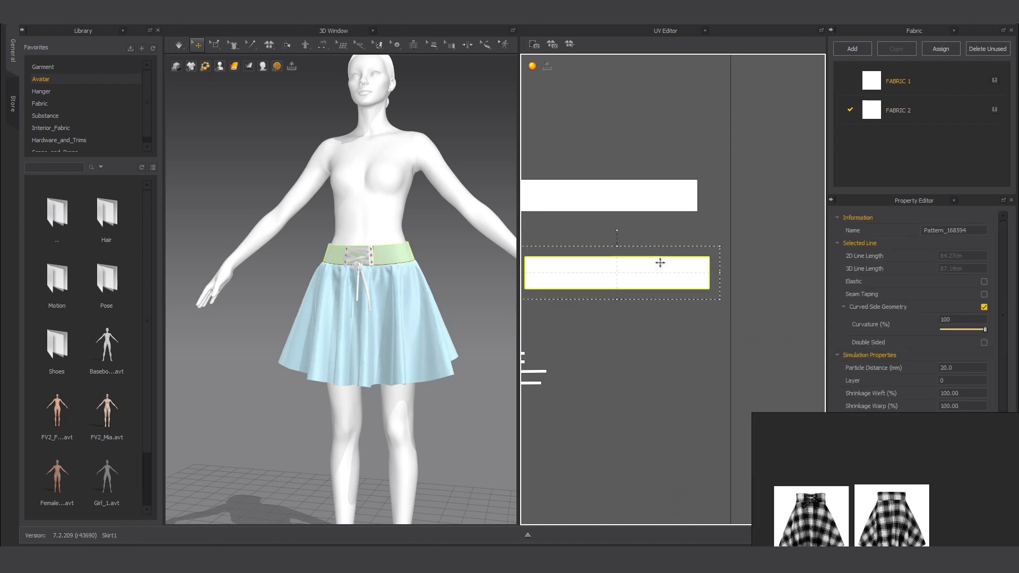
Step: Move the circular skirt UV piece up and inward, clear of both axes of the 0-1 space
{"action": "scroll", "coordinate": [668, 265], "scroll_direction": "down", "scroll_amount": 3}
{"action": "left_click", "coordinate": [631, 310]}
{"action": "middle_click_drag", "start_coordinate": [630, 310], "coordinate": [701, 359]}
{"action": "scroll", "coordinate": [702, 360], "scroll_direction": "up", "scroll_amount": 5}
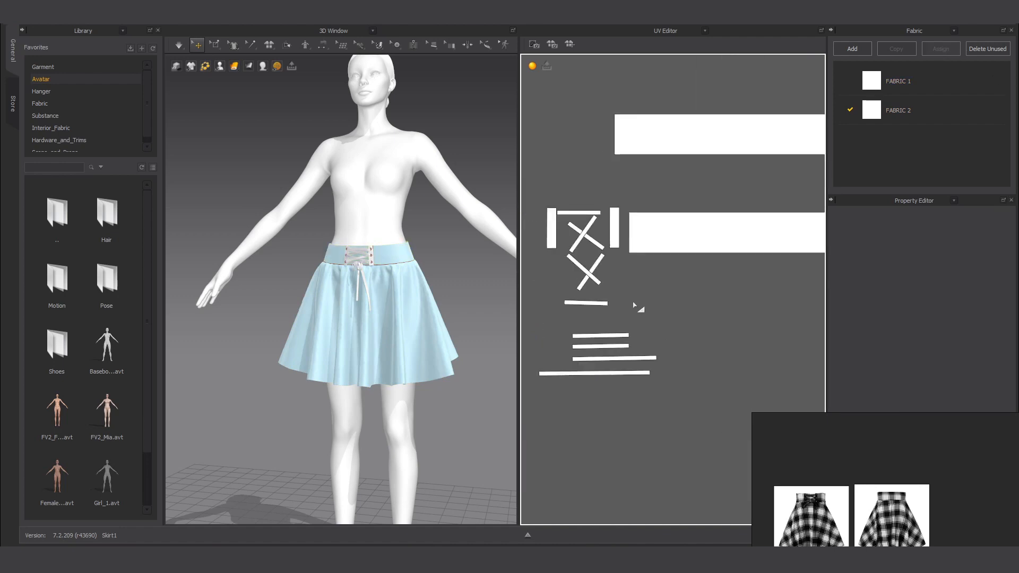
{"action": "scroll", "coordinate": [592, 270], "scroll_direction": "down", "scroll_amount": 8}
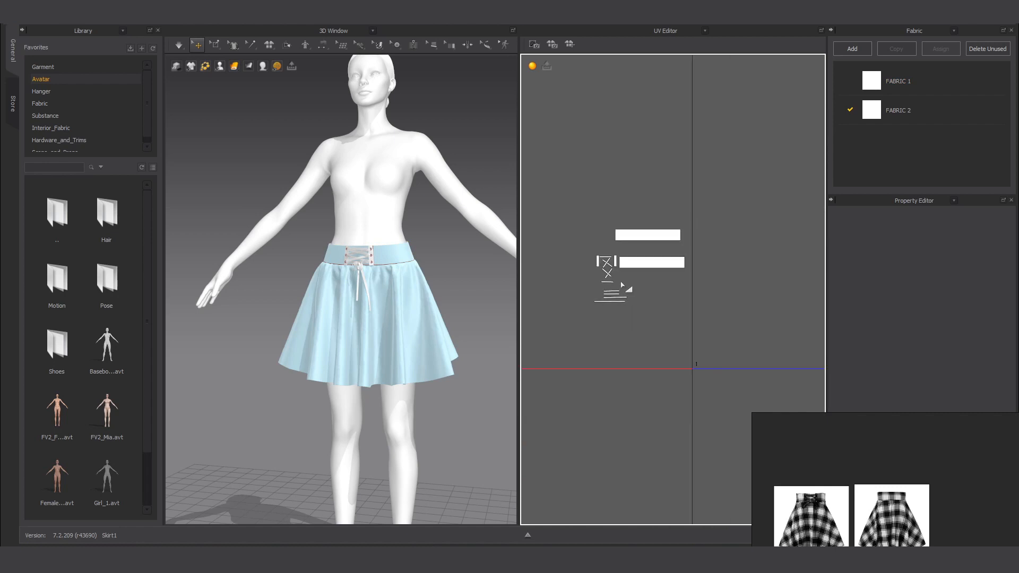
{"action": "middle_click_drag", "start_coordinate": [574, 316], "coordinate": [741, 302]}
{"action": "left_click", "coordinate": [717, 286]}
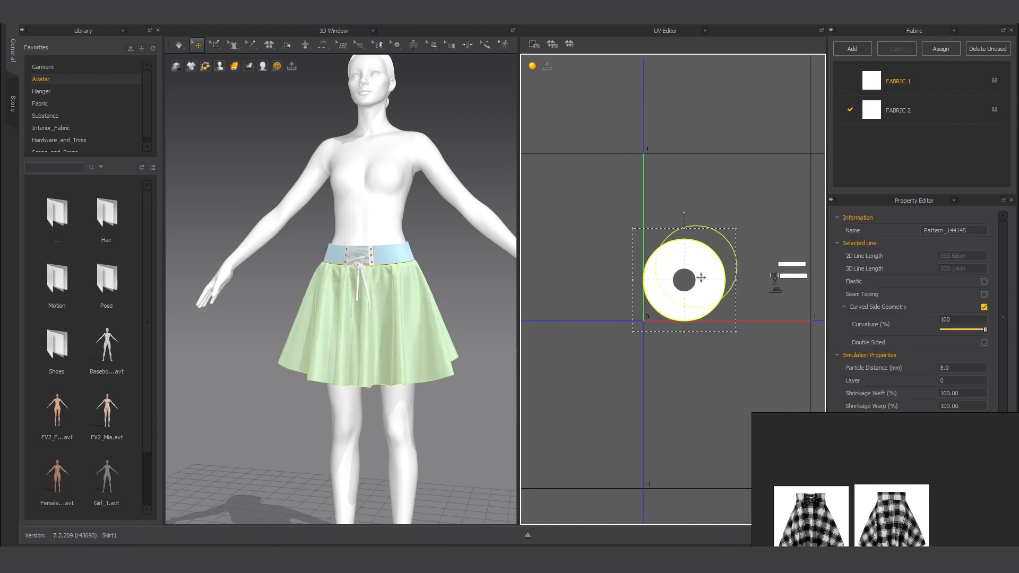
{"action": "scroll", "coordinate": [478, 333], "scroll_direction": "down", "scroll_amount": 3}
{"action": "left_click", "coordinate": [635, 281]}
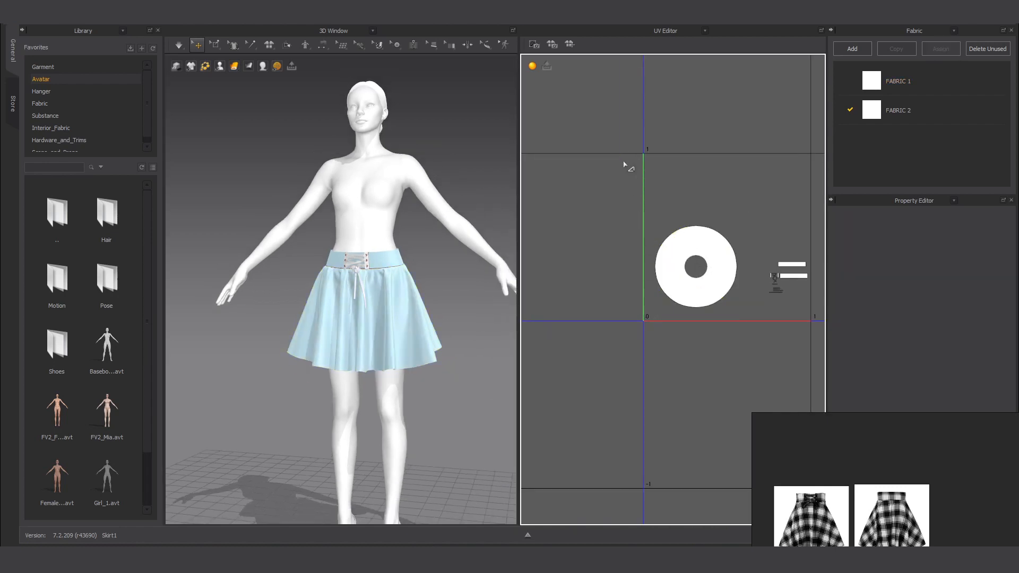
Step: Show the 2D Pattern Window in place of the UV Editor and select all the skirt's patterns
{"action": "scroll", "coordinate": [629, 180], "scroll_direction": "down", "scroll_amount": 2}
{"action": "left_click", "coordinate": [681, 30]}
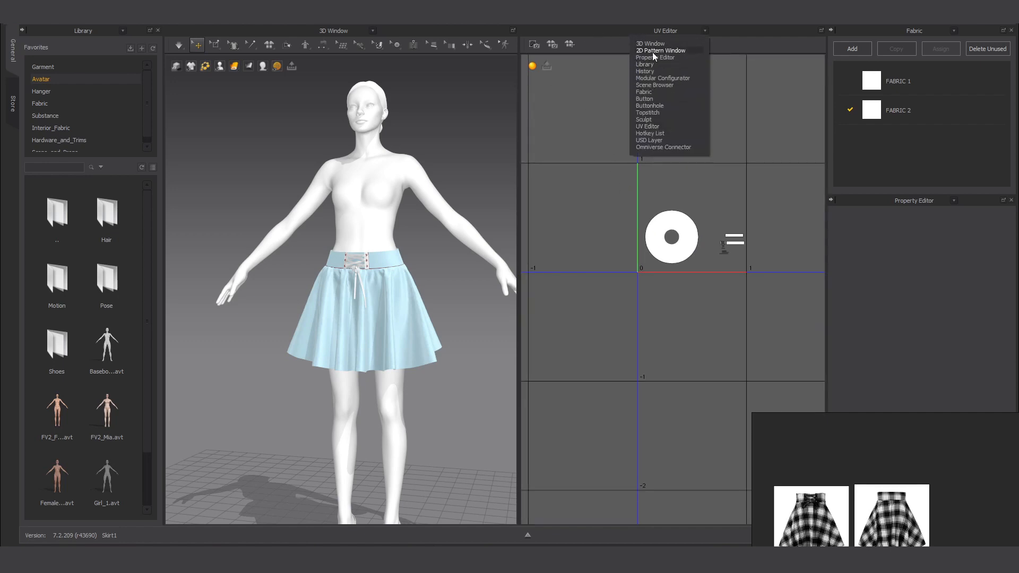
{"action": "left_click", "coordinate": [652, 51]}
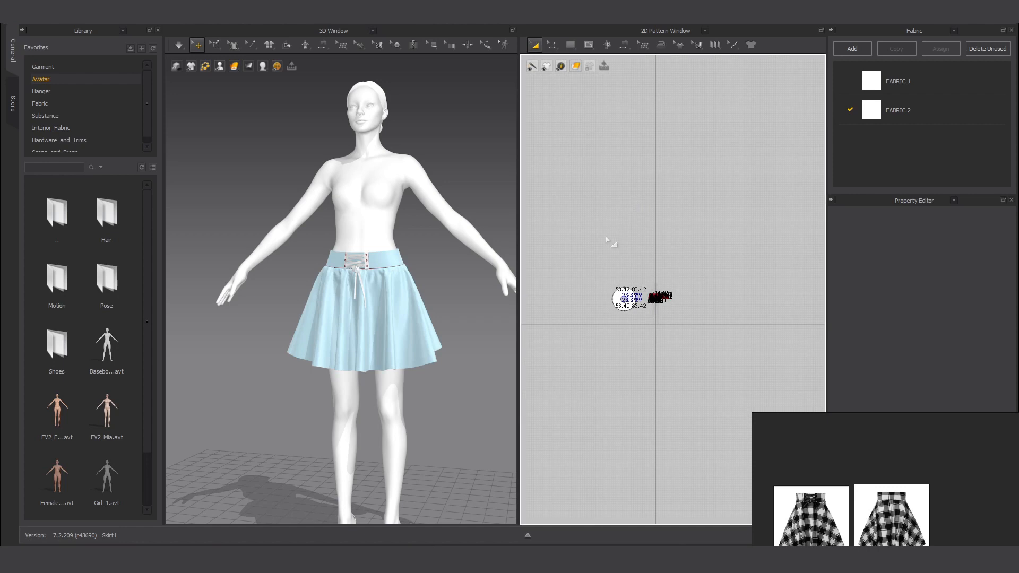
{"action": "left_click_drag", "start_coordinate": [591, 241], "coordinate": [749, 360]}
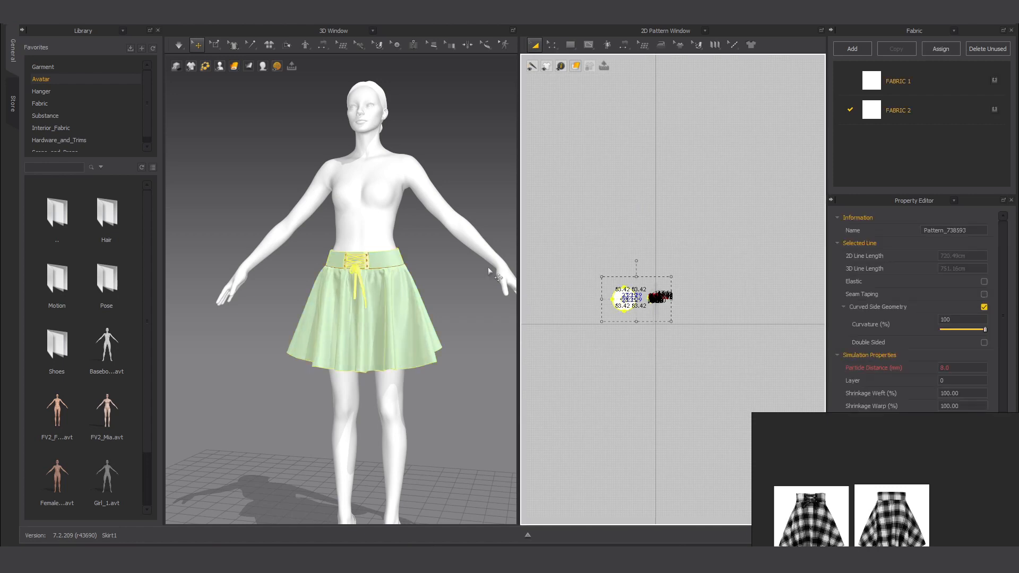
Step: Start an OBJ export of the selected patterns, replacing the existing md_3dSkirt file in the Transfred_mesh folder
{"action": "left_click", "coordinate": [43, 25]}
{"action": "mouse_move", "coordinate": [60, 113]}
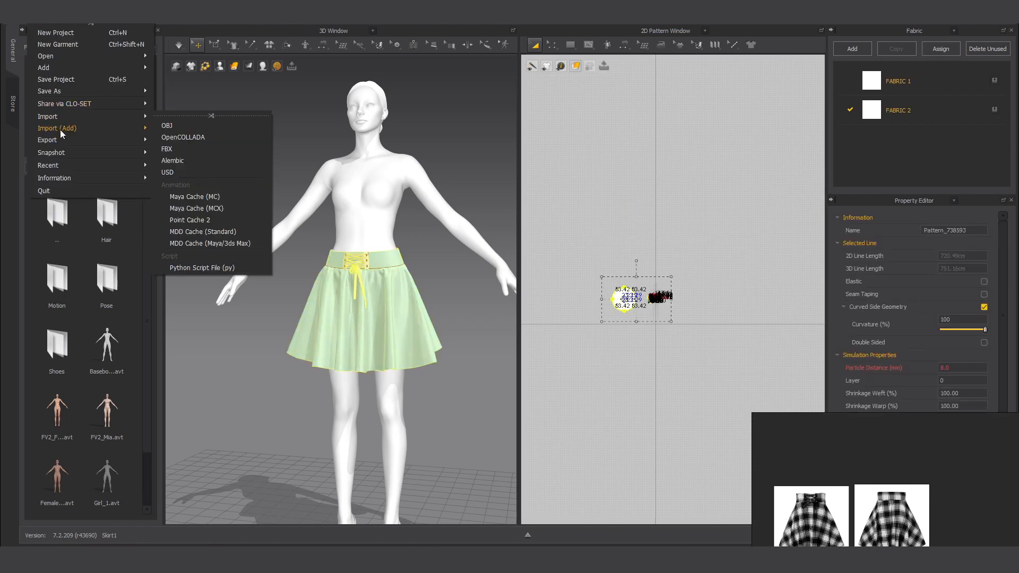
{"action": "mouse_move", "coordinate": [62, 146]}
{"action": "left_click", "coordinate": [179, 161]}
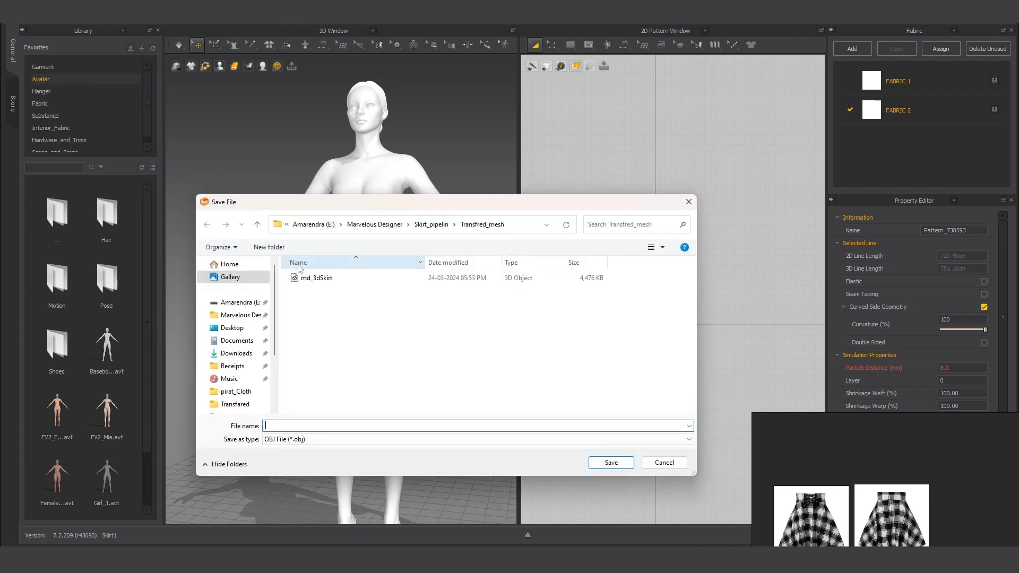
{"action": "double_click", "coordinate": [316, 277]}
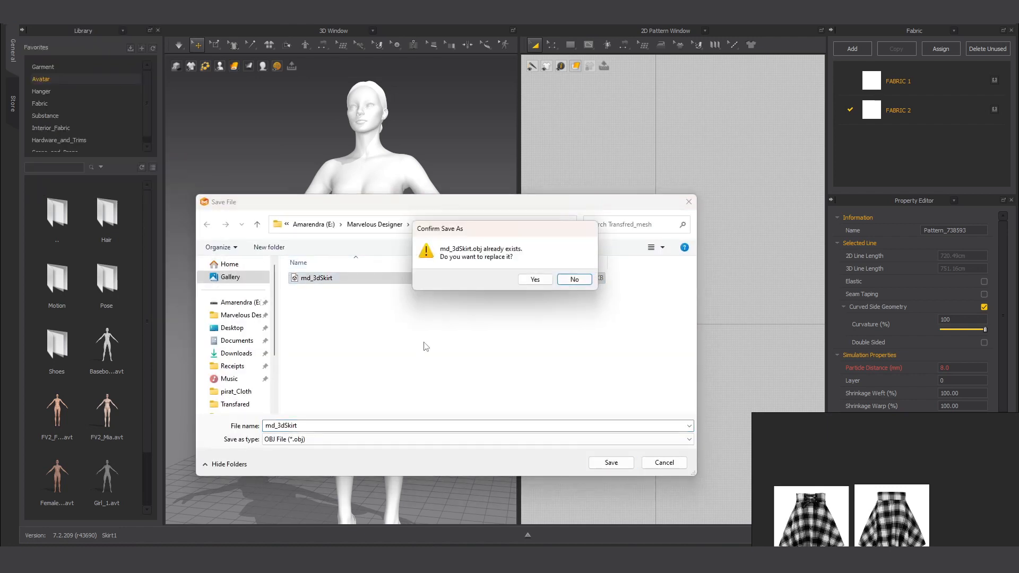
{"action": "left_click", "coordinate": [533, 280]}
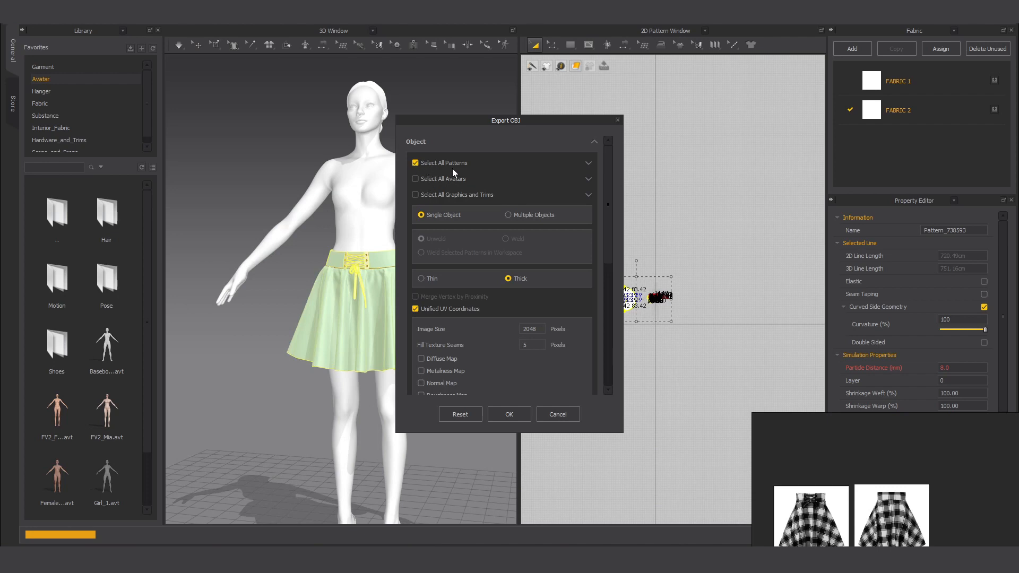
Step: Set the OBJ export to Thin and Weld with Single Object and Unified UV Coordinates, and run the export
{"action": "left_click", "coordinate": [446, 285]}
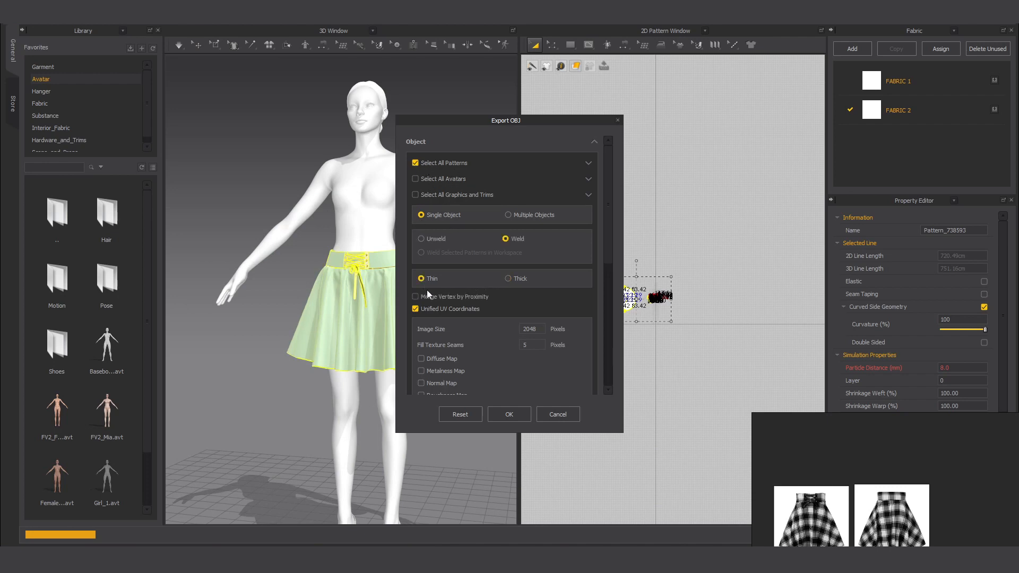
{"action": "scroll", "coordinate": [435, 336], "scroll_direction": "down", "scroll_amount": 2}
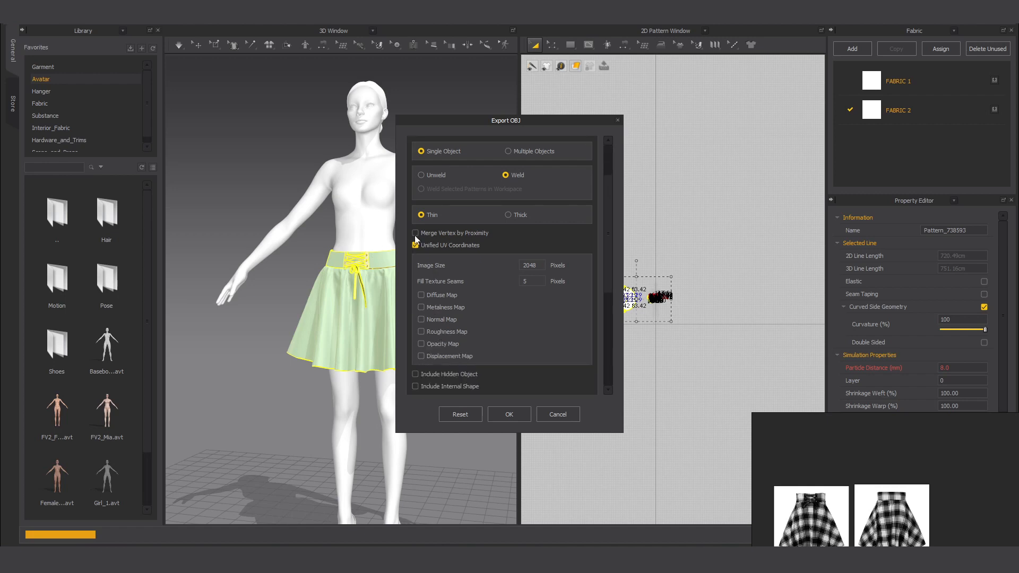
{"action": "scroll", "coordinate": [466, 334], "scroll_direction": "down", "scroll_amount": 6}
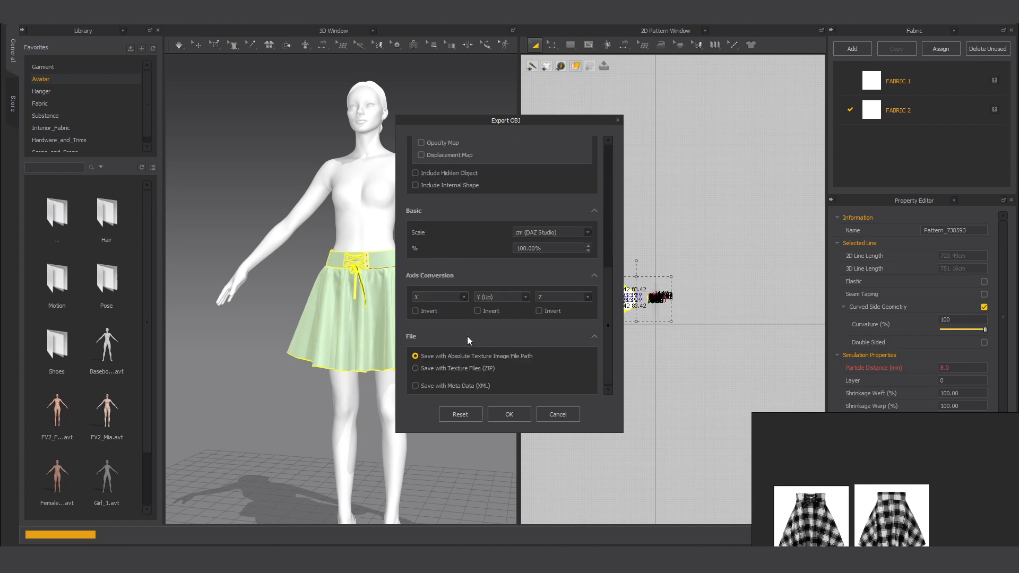
{"action": "left_click", "coordinate": [509, 414]}
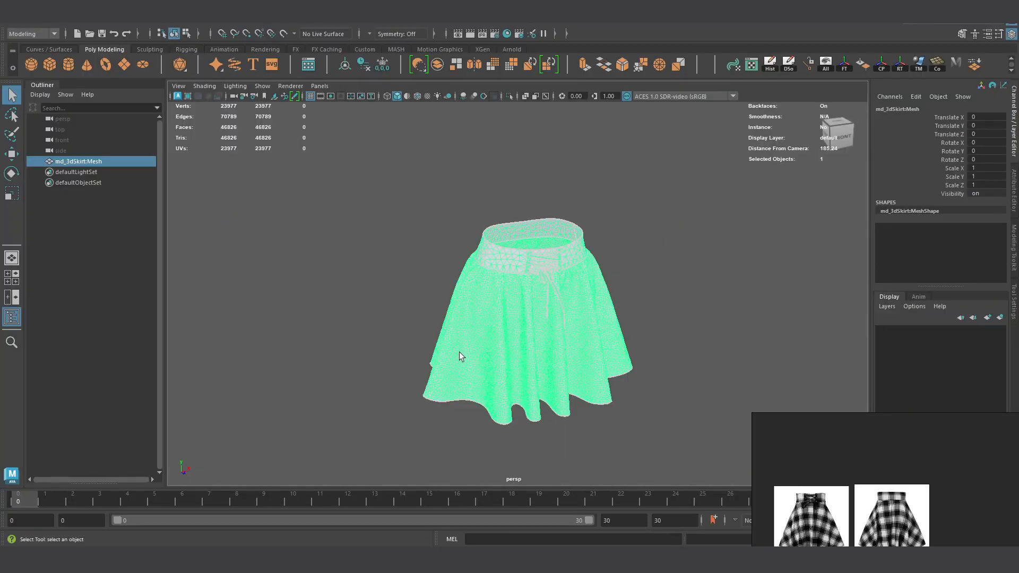
Step: Switch to Maya, delete the old skirt mesh and import the newly exported md_3dSkirt OBJ into the scene
{"action": "left_click", "coordinate": [637, 239]}
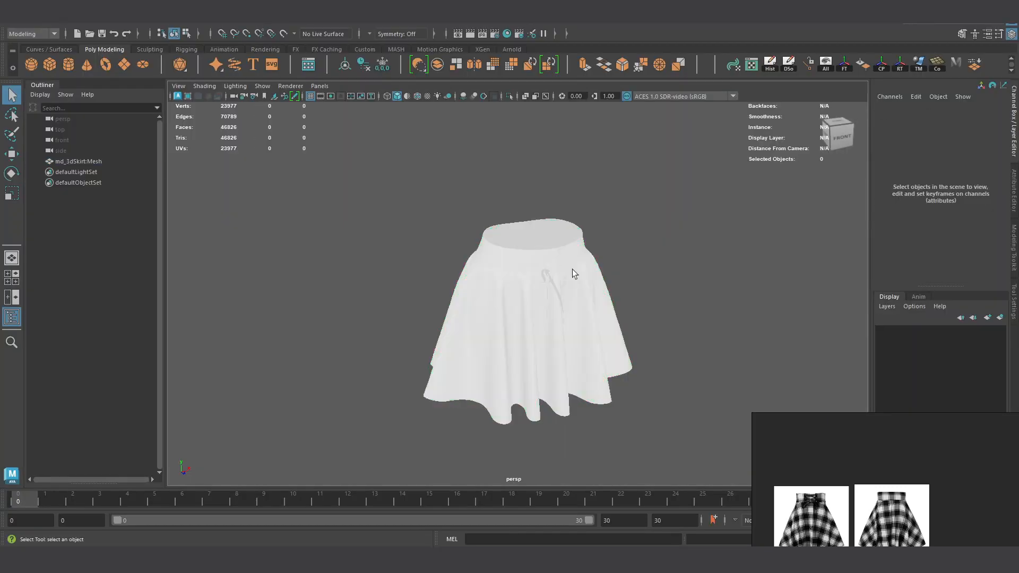
{"action": "left_click", "coordinate": [572, 269]}
{"action": "left_click_drag", "start_coordinate": [404, 195], "coordinate": [664, 395]}
{"action": "key", "text": "Delete"}
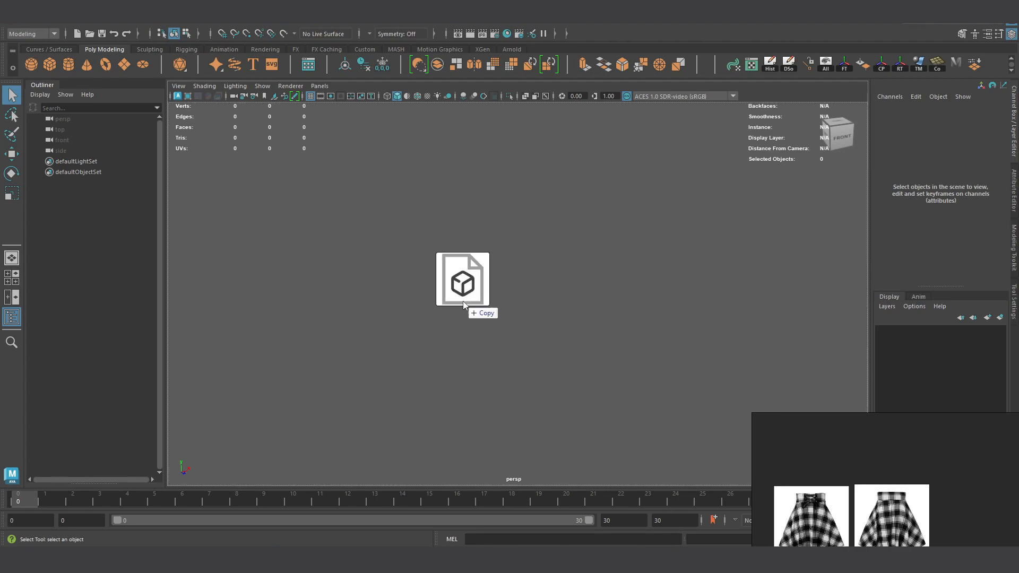
{"action": "left_click_drag", "start_coordinate": [463, 301], "coordinate": [467, 301]}
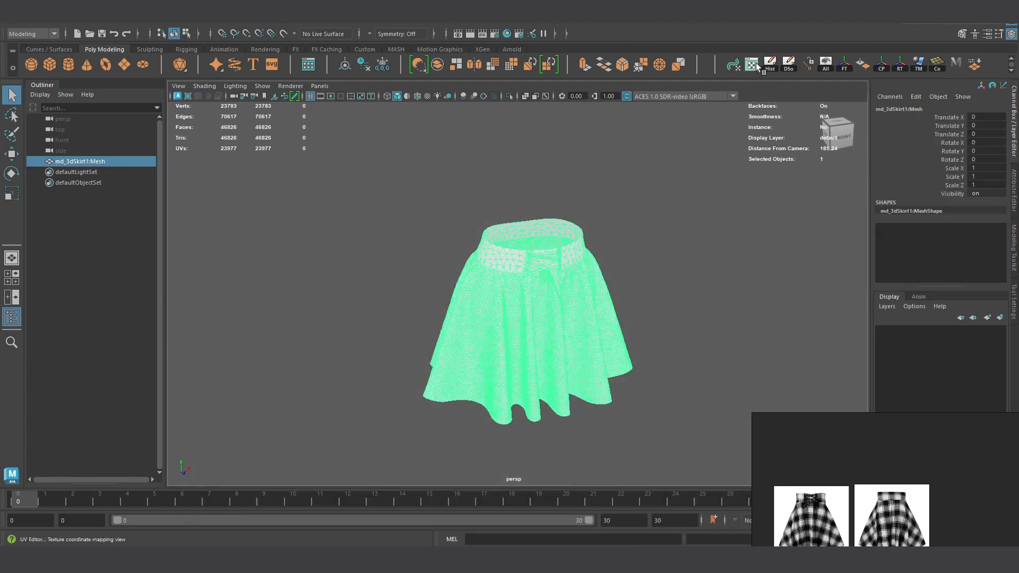
Step: Examine the imported skirt's UV layout in the UV Editor, checking the waistband and lacing pieces up close, and close the editor
{"action": "left_click", "coordinate": [753, 65]}
{"action": "scroll", "coordinate": [600, 334], "scroll_direction": "up", "scroll_amount": 5}
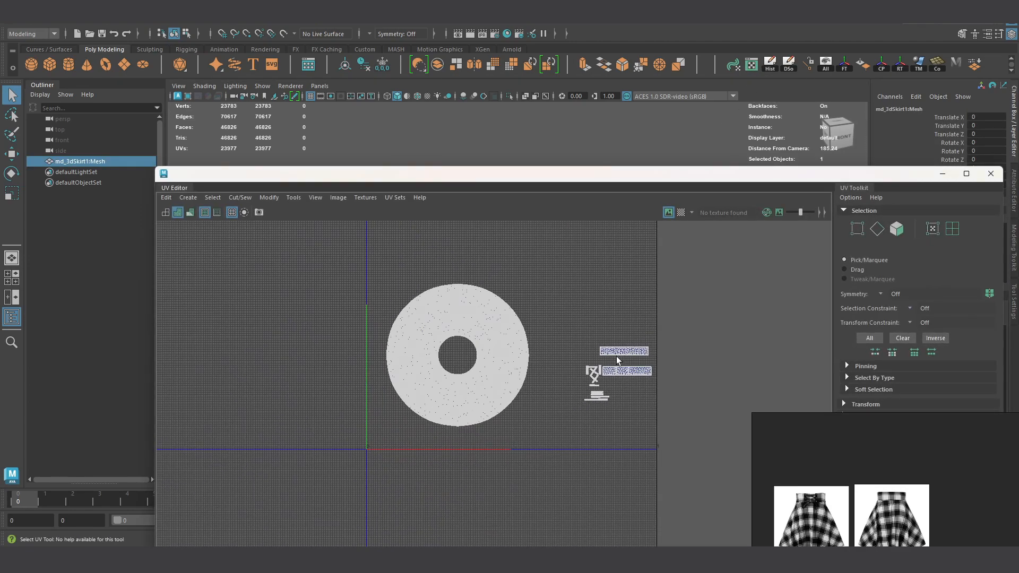
{"action": "scroll", "coordinate": [610, 366], "scroll_direction": "up", "scroll_amount": 5}
{"action": "scroll", "coordinate": [672, 408], "scroll_direction": "up", "scroll_amount": 4}
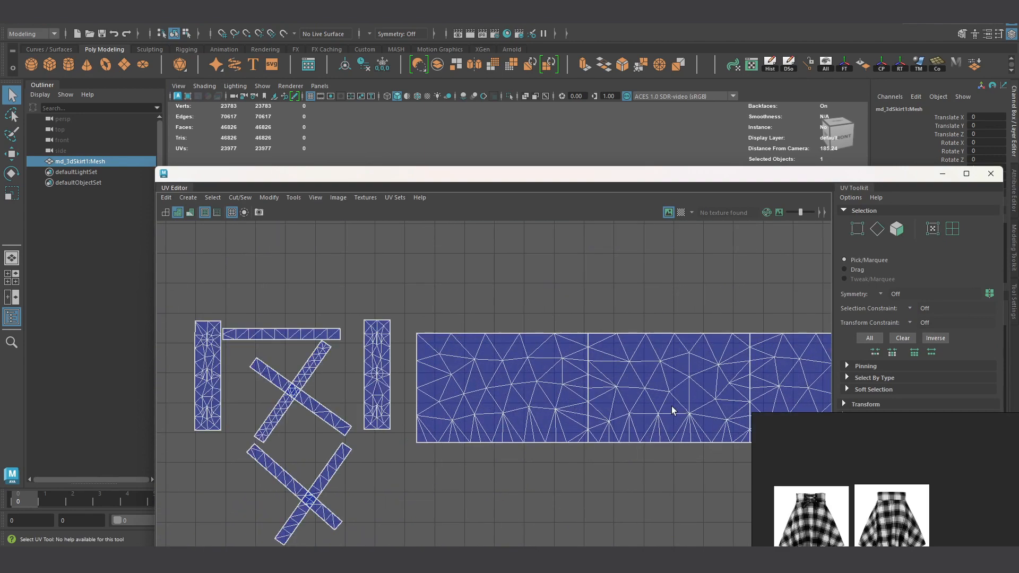
{"action": "scroll", "coordinate": [672, 409], "scroll_direction": "down", "scroll_amount": 3}
{"action": "scroll", "coordinate": [317, 325], "scroll_direction": "down", "scroll_amount": 8}
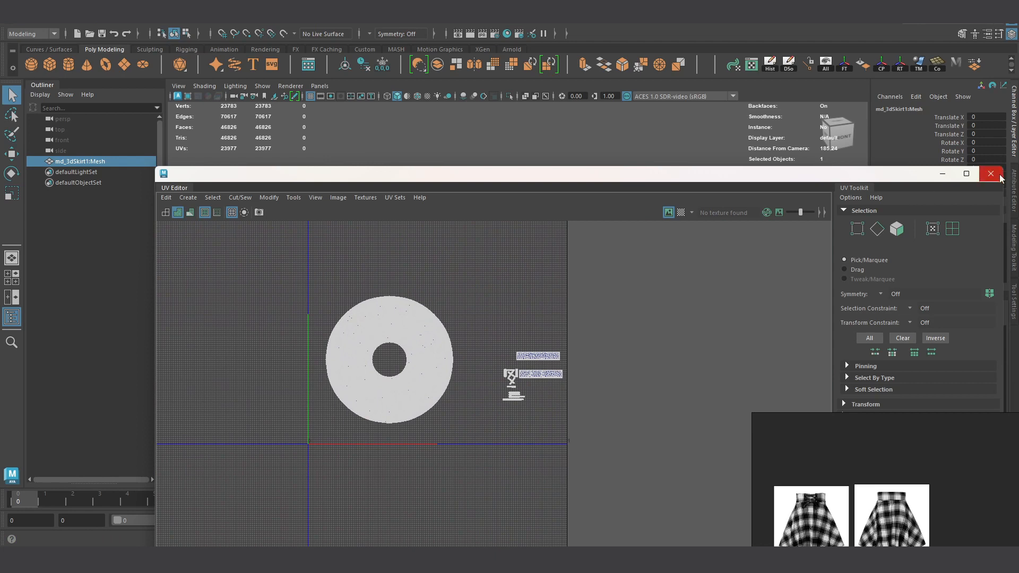
{"action": "left_click", "coordinate": [990, 173]}
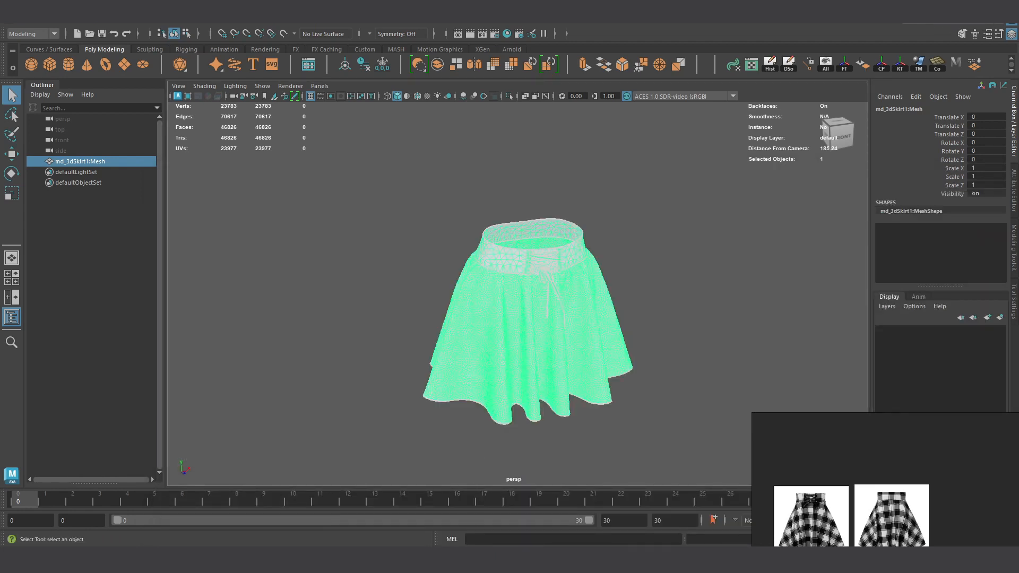
Step: Switch to Marvelous Designer, select all the skirt patterns and lay them out flat with Reset 2D Arrangement (Selected)
{"action": "key", "text": "alt+Tab"}
{"action": "scroll", "coordinate": [389, 318], "scroll_direction": "up", "scroll_amount": 3}
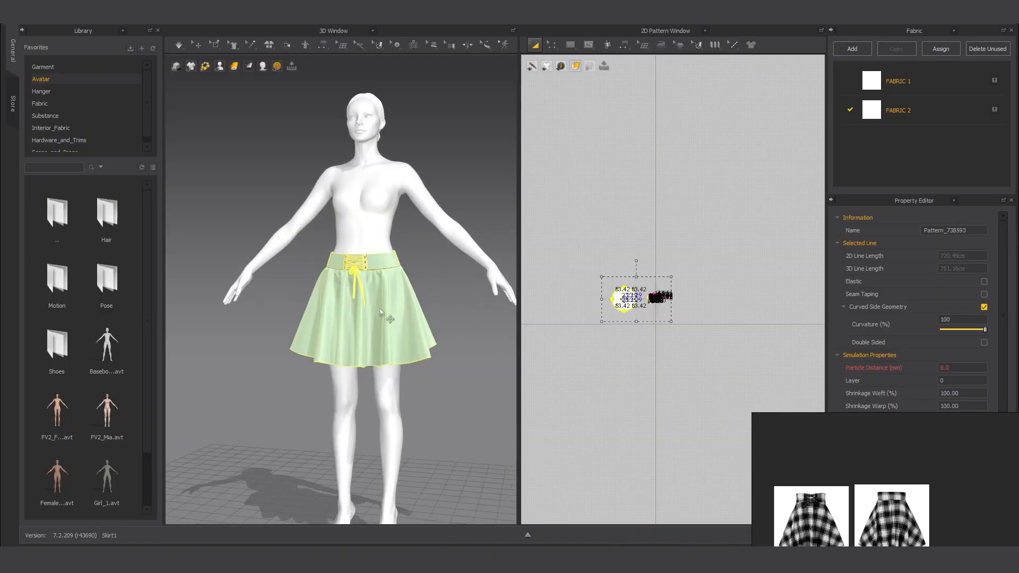
{"action": "left_click", "coordinate": [593, 352]}
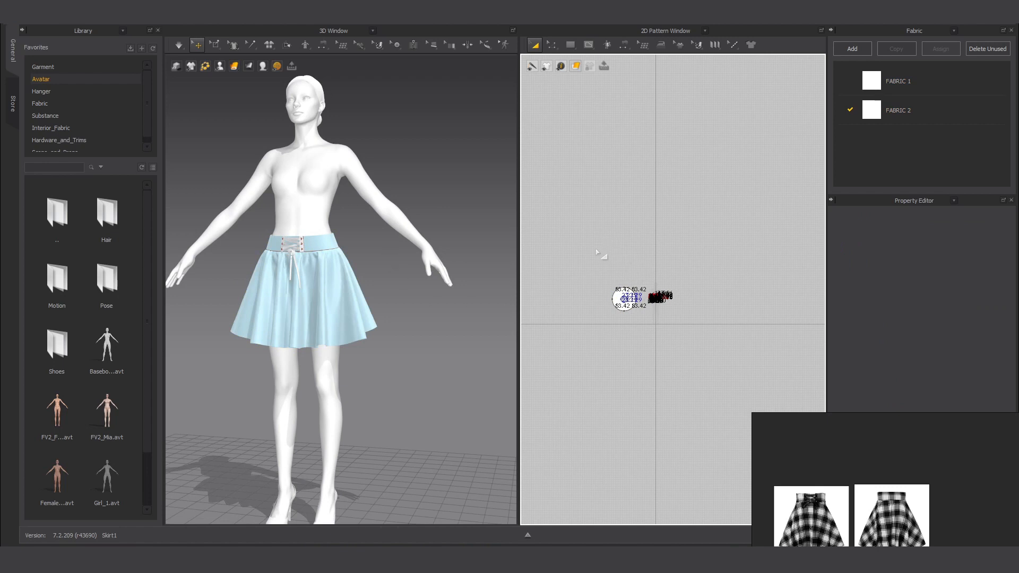
{"action": "left_click_drag", "start_coordinate": [782, 345], "coordinate": [783, 346]}
{"action": "scroll", "coordinate": [323, 317], "scroll_direction": "up", "scroll_amount": 2}
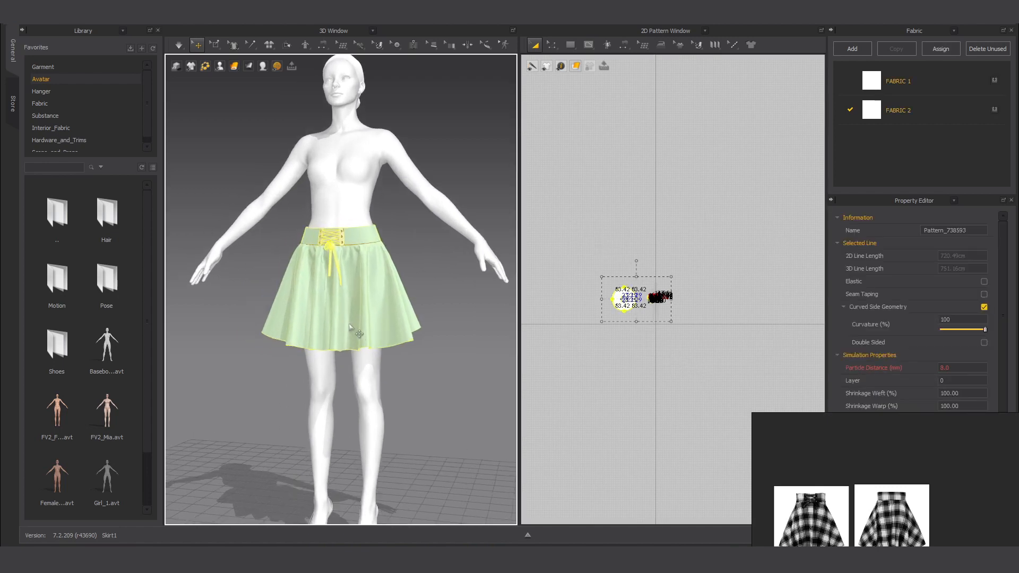
{"action": "left_click", "coordinate": [584, 203]}
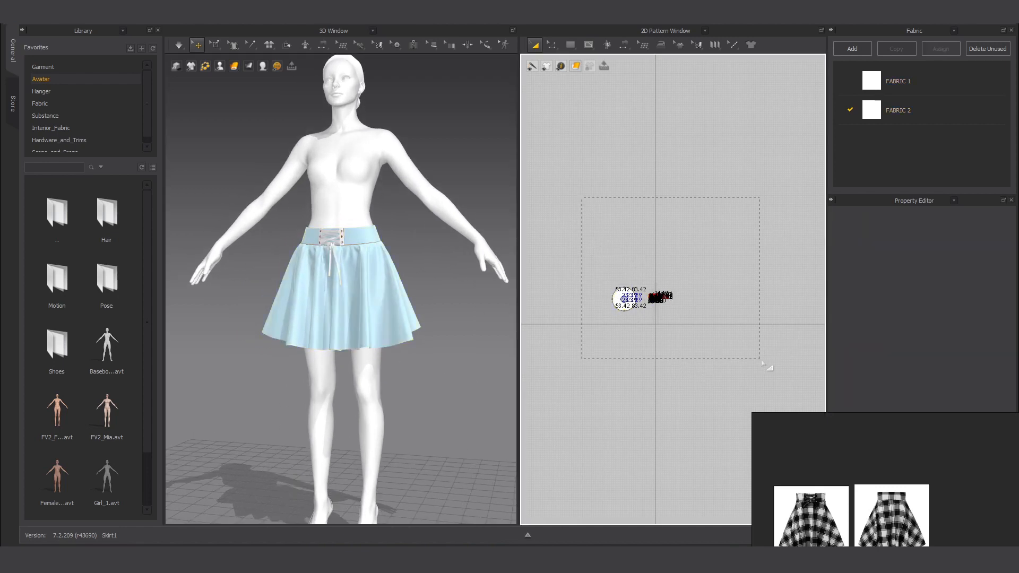
{"action": "left_click_drag", "start_coordinate": [763, 364], "coordinate": [764, 364]}
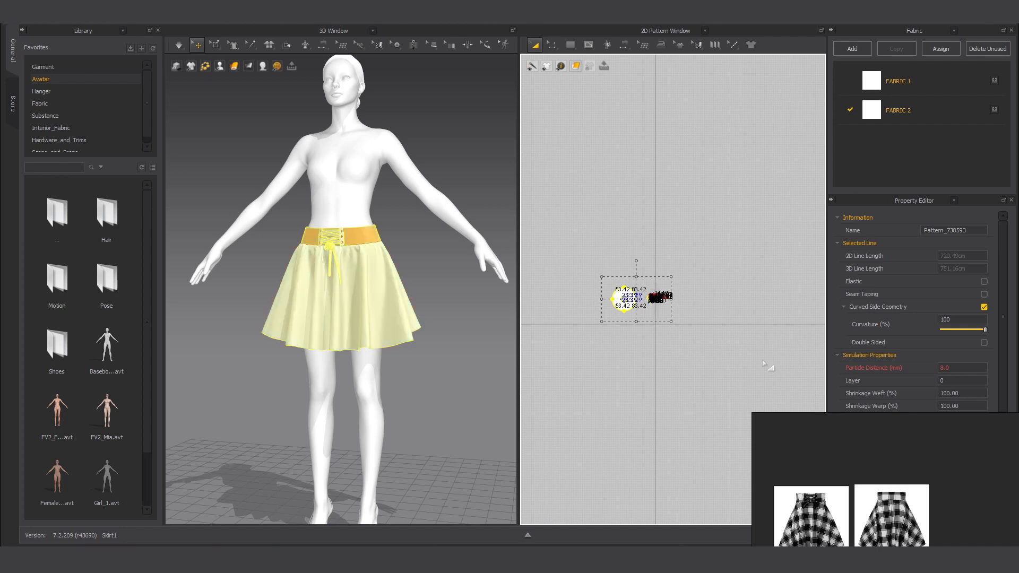
{"action": "left_click", "coordinate": [414, 350]}
{"action": "right_click_drag", "start_coordinate": [342, 334], "coordinate": [594, 371]}
{"action": "right_click_drag", "start_coordinate": [340, 309], "coordinate": [653, 345]}
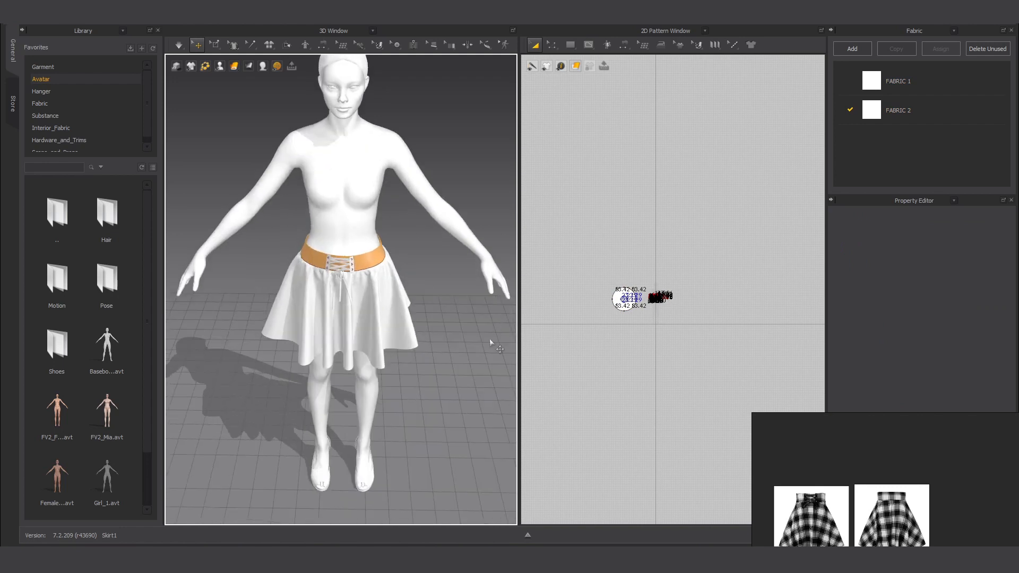
{"action": "left_click_drag", "start_coordinate": [559, 216], "coordinate": [711, 330]}
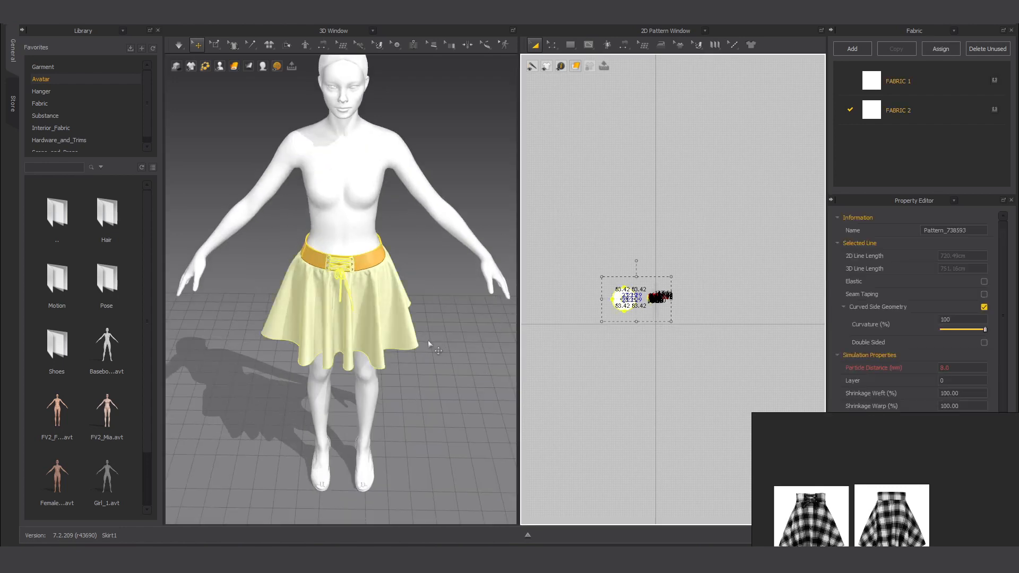
{"action": "right_click", "coordinate": [334, 330]}
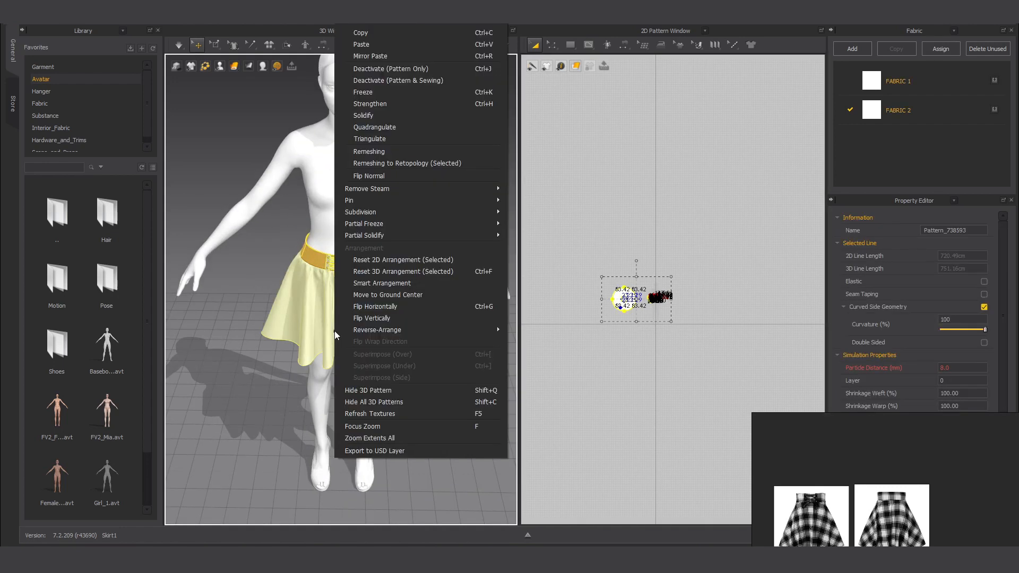
{"action": "left_click", "coordinate": [390, 263]}
{"action": "right_click_drag", "start_coordinate": [390, 263], "coordinate": [376, 350]}
Step: Select all the sewing lines of the patterns with the Edit Sewing tool and delete them
{"action": "left_click", "coordinate": [625, 44]}
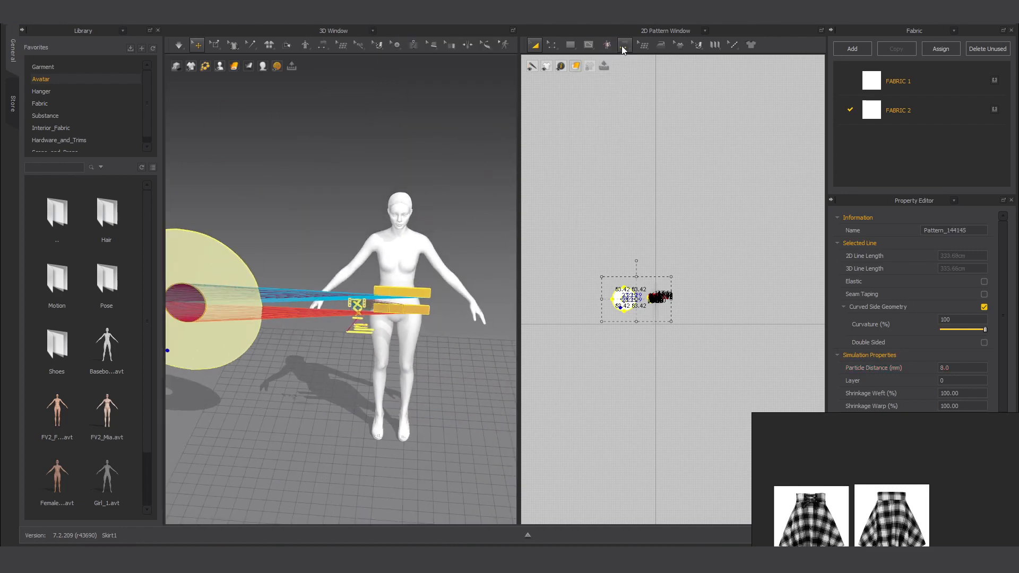
{"action": "left_click", "coordinate": [651, 71]}
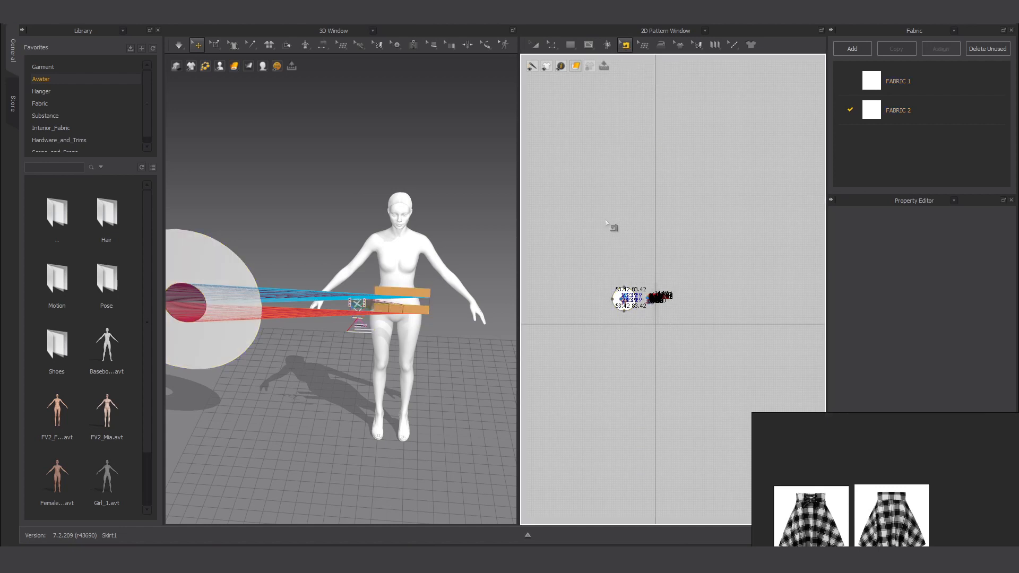
{"action": "left_click_drag", "start_coordinate": [585, 228], "coordinate": [770, 369]}
{"action": "middle_click_drag", "start_coordinate": [421, 338], "coordinate": [443, 302]}
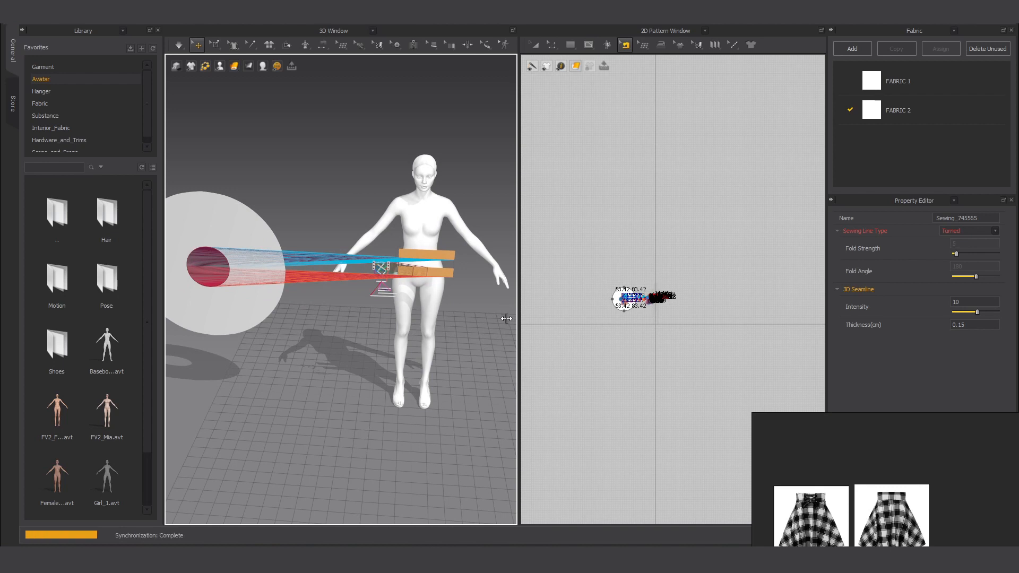
{"action": "key", "text": "Delete"}
{"action": "scroll", "coordinate": [394, 274], "scroll_direction": "down", "scroll_amount": 2}
{"action": "scroll", "coordinate": [440, 271], "scroll_direction": "down", "scroll_amount": 4}
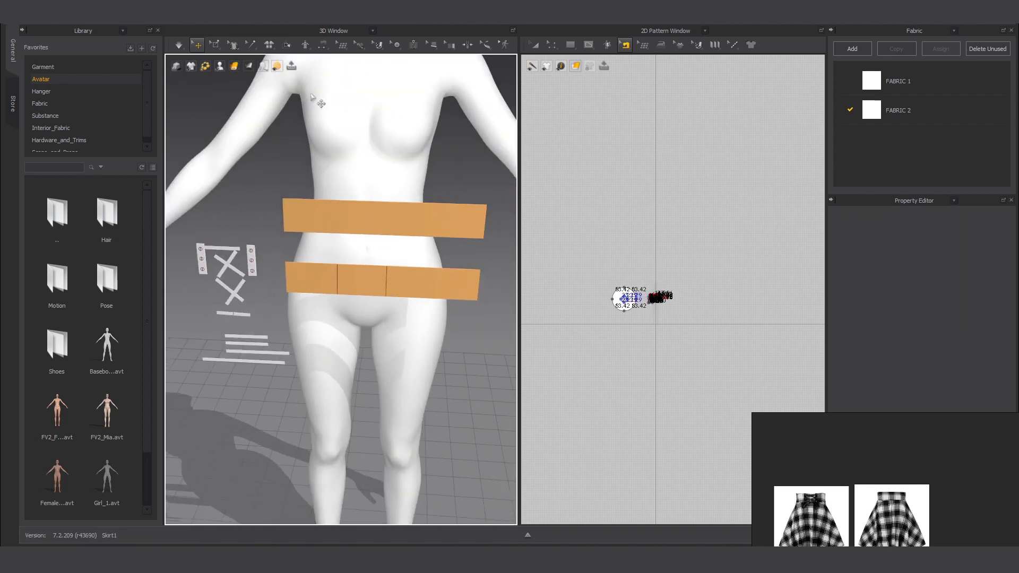
Step: Select all the flattened patterns and start an OBJ export named md_2dSkirt in the Transfred_mesh folder
{"action": "left_click", "coordinate": [534, 44]}
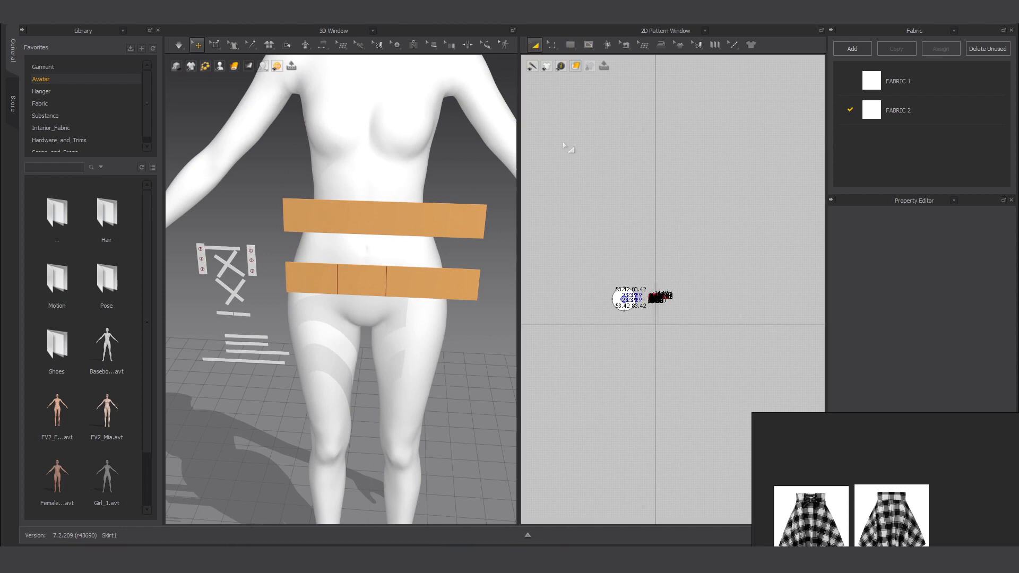
{"action": "left_click_drag", "start_coordinate": [774, 377], "coordinate": [775, 378]}
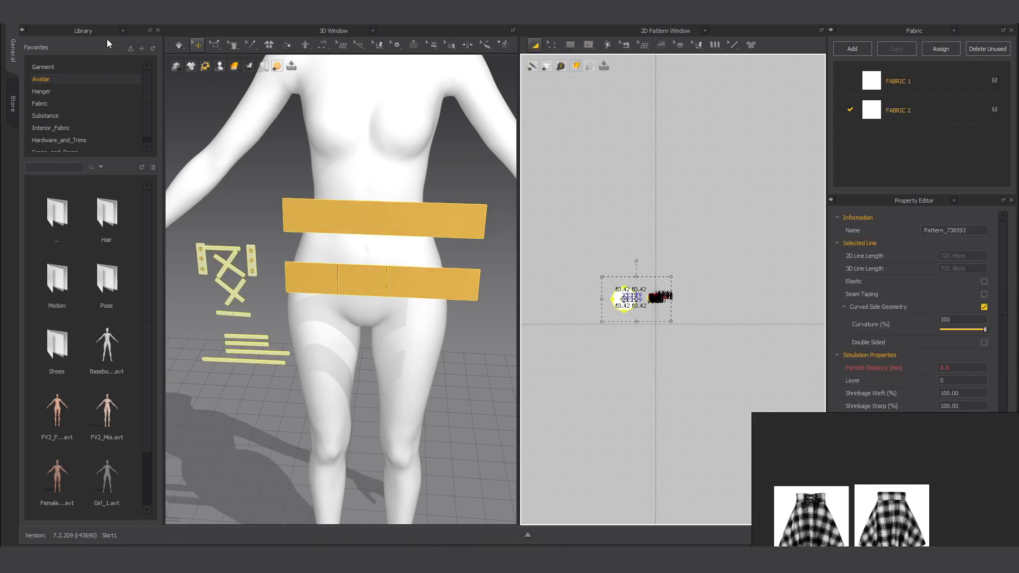
{"action": "left_click", "coordinate": [46, 24]}
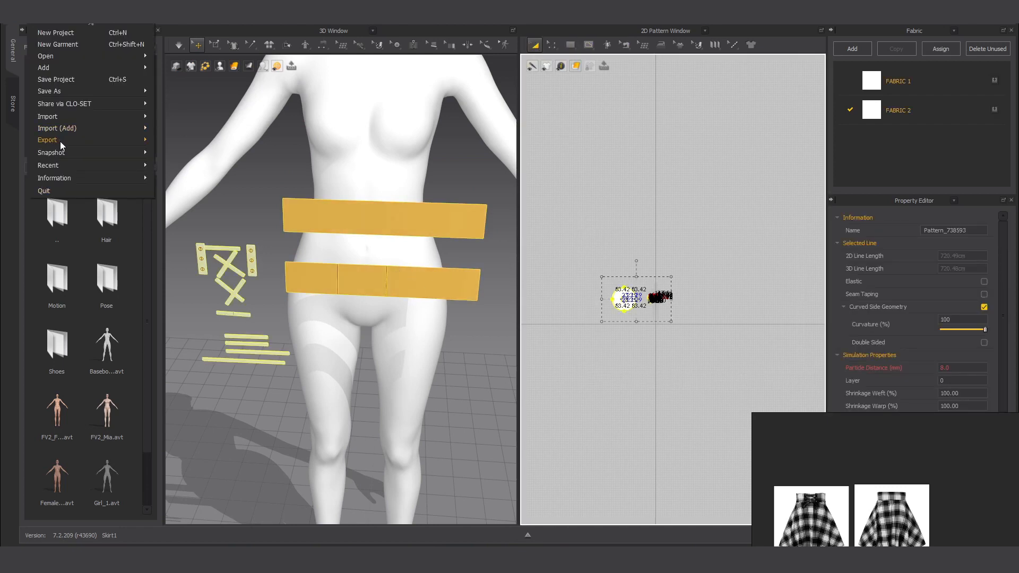
{"action": "mouse_move", "coordinate": [80, 145]}
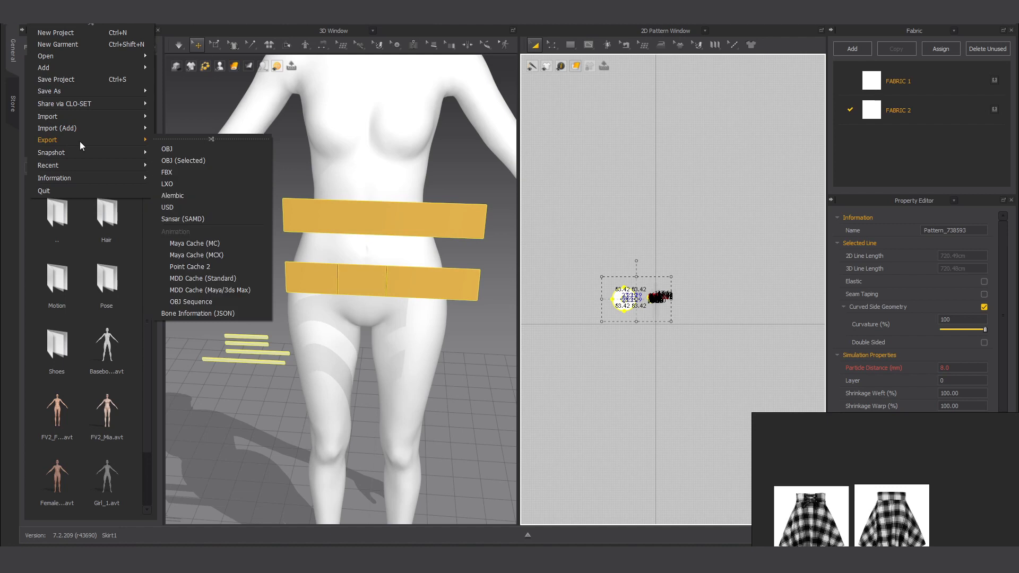
{"action": "left_click", "coordinate": [168, 150]}
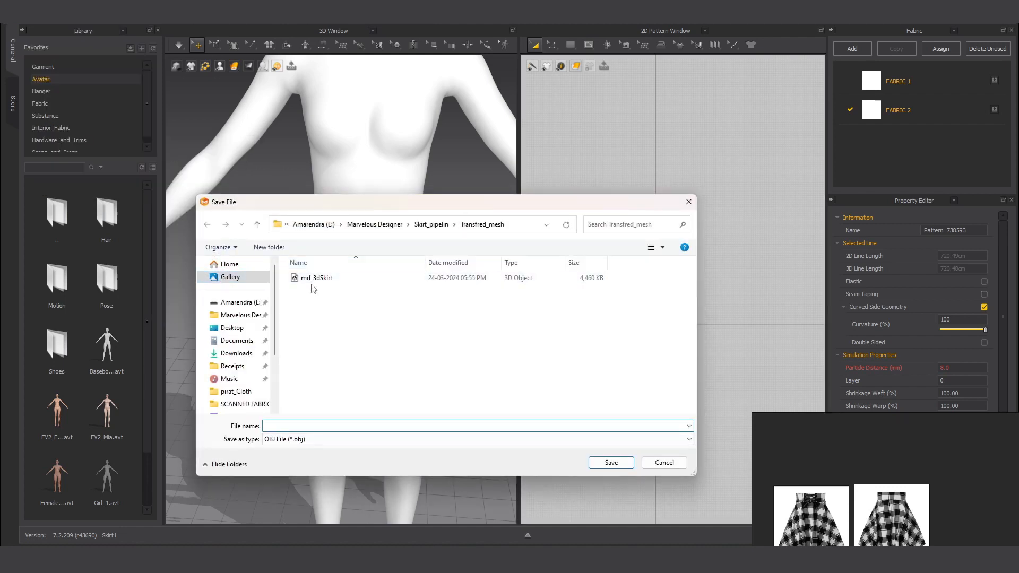
{"action": "left_click", "coordinate": [316, 277]}
{"action": "double_click", "coordinate": [281, 425]}
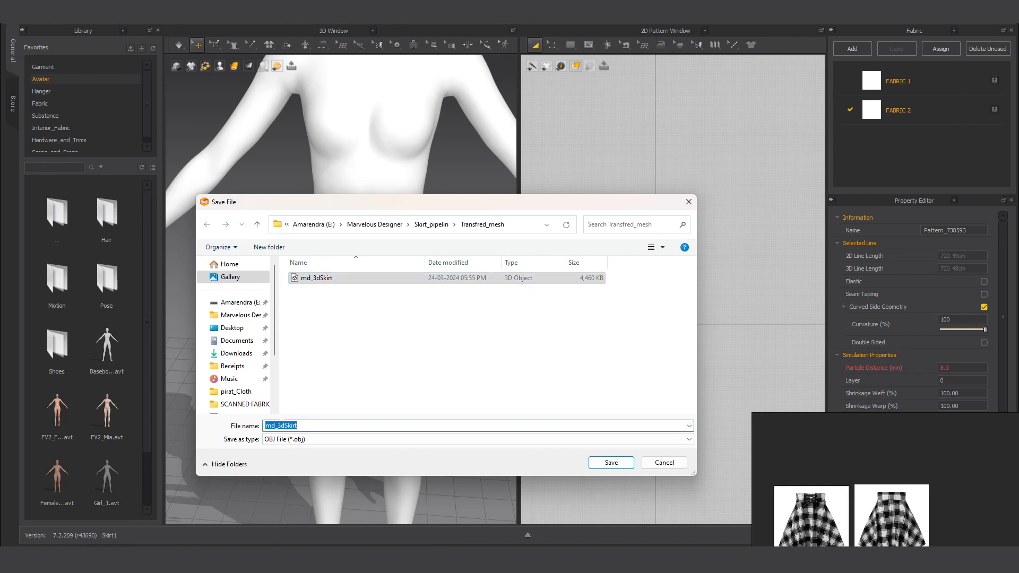
{"action": "left_click", "coordinate": [281, 425]}
{"action": "key", "text": "BackSpace"}
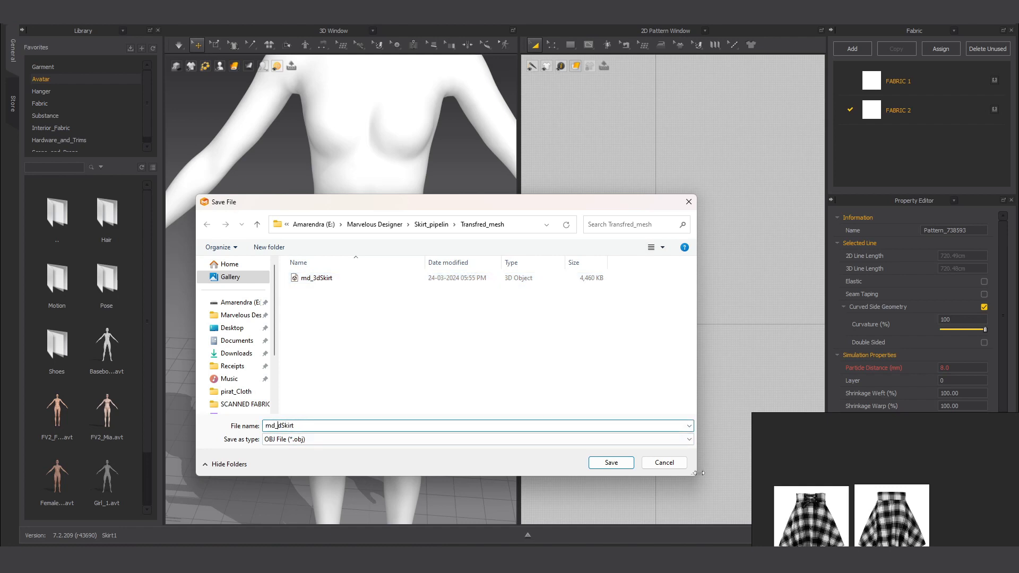
{"action": "type", "text": "2"}
{"action": "left_click", "coordinate": [610, 462]}
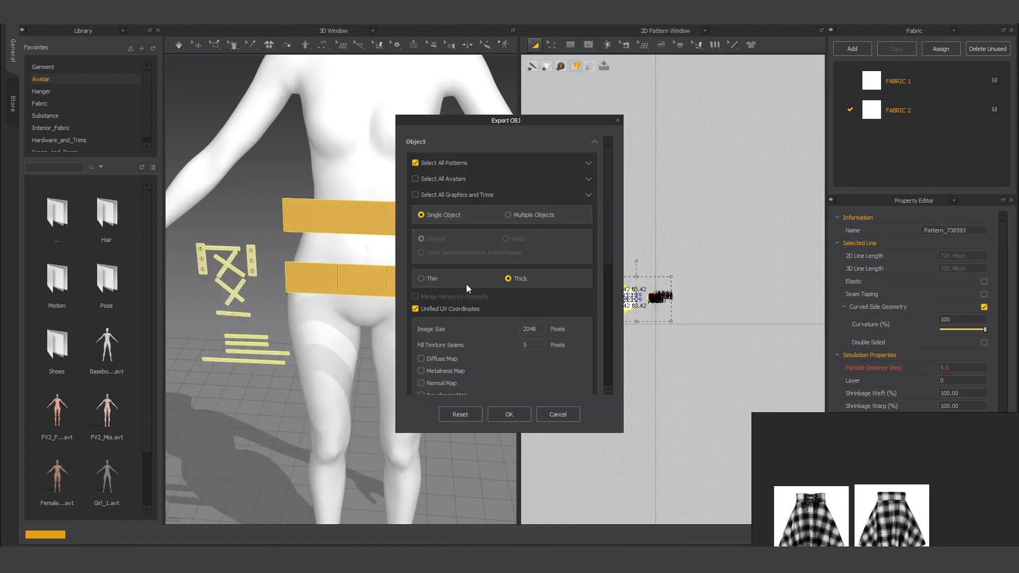
Step: Set the OBJ export to Thin, check the scale, axis and file options, and run the export
{"action": "left_click", "coordinate": [428, 281]}
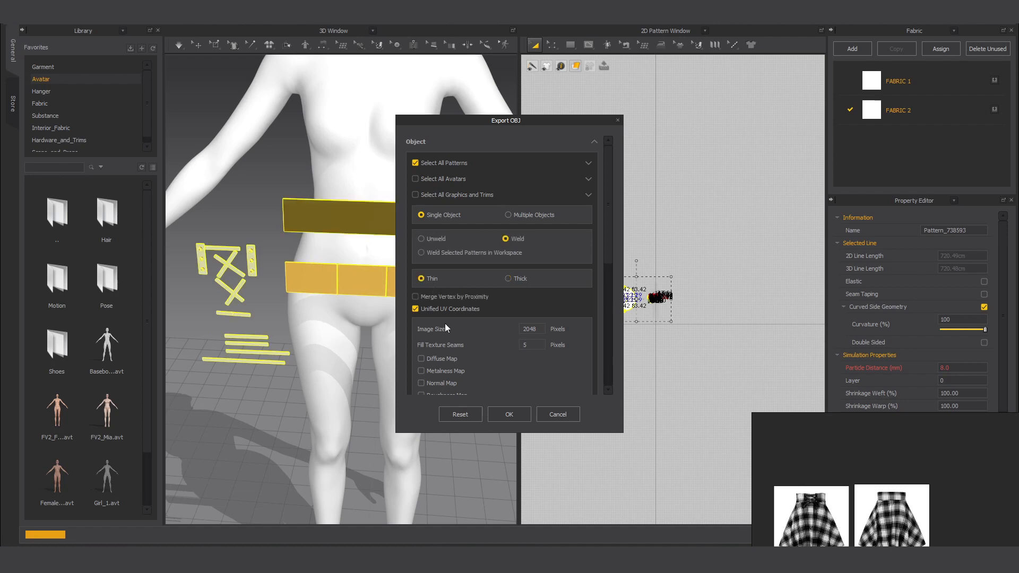
{"action": "scroll", "coordinate": [442, 381], "scroll_direction": "down", "scroll_amount": 3}
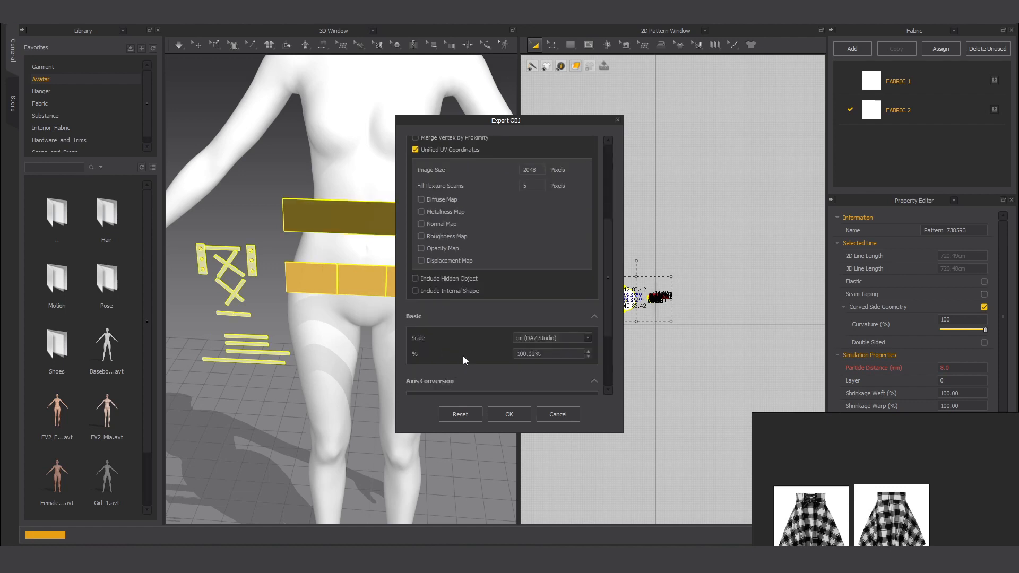
{"action": "scroll", "coordinate": [528, 362], "scroll_direction": "down", "scroll_amount": 2}
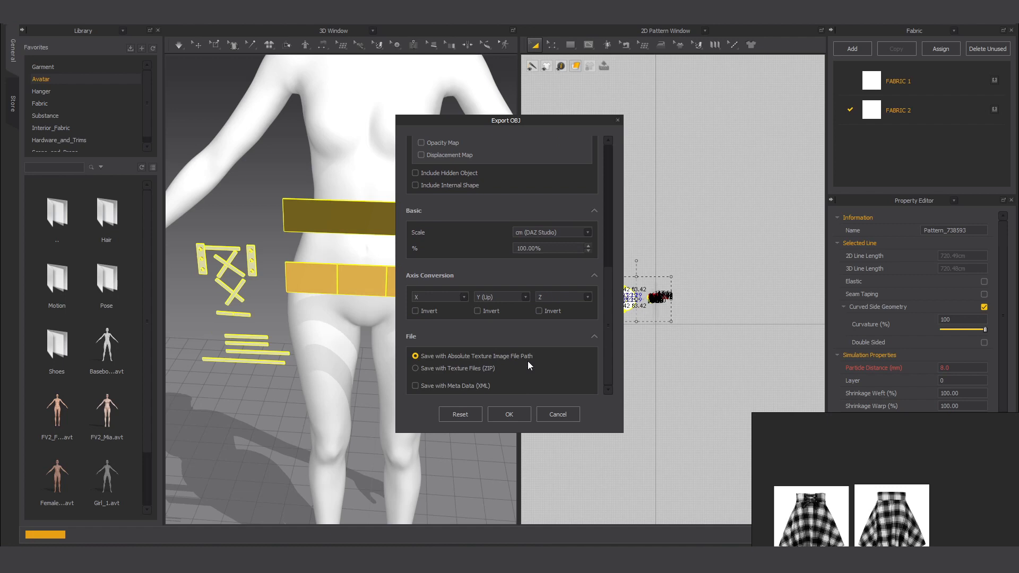
{"action": "left_click", "coordinate": [511, 415]}
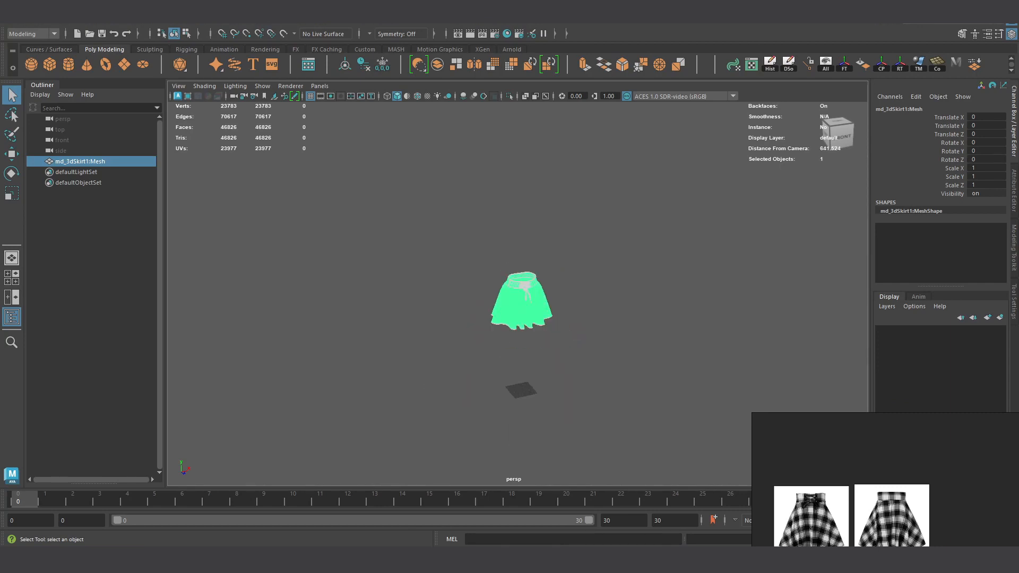
Step: Switch to Maya, import the md_2dSkirt OBJ into the scene alongside the 3D skirt, and select the flat mesh
{"action": "left_click_drag", "start_coordinate": [848, 279], "coordinate": [570, 339]}
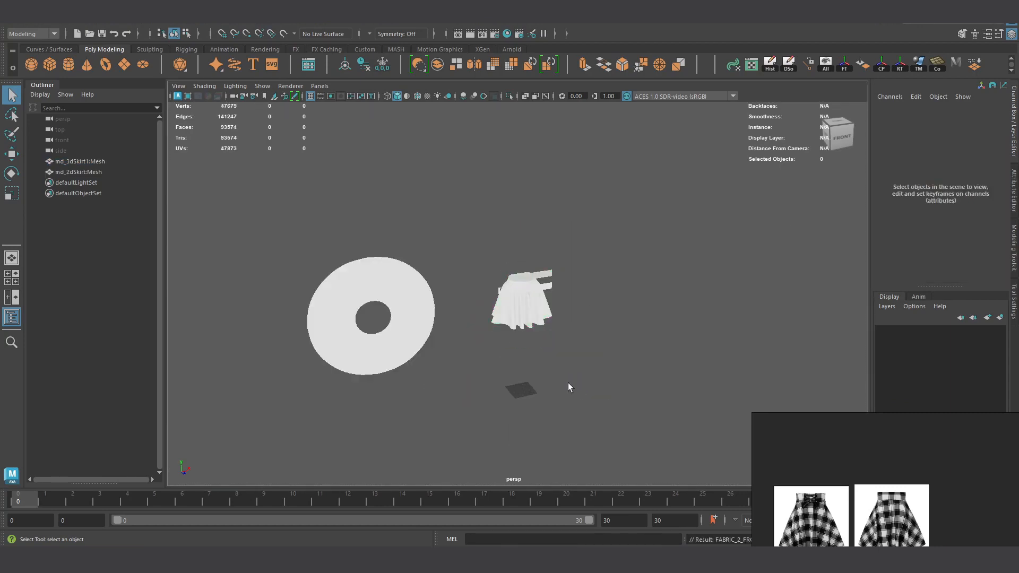
{"action": "scroll", "coordinate": [534, 331], "scroll_direction": "up", "scroll_amount": 10}
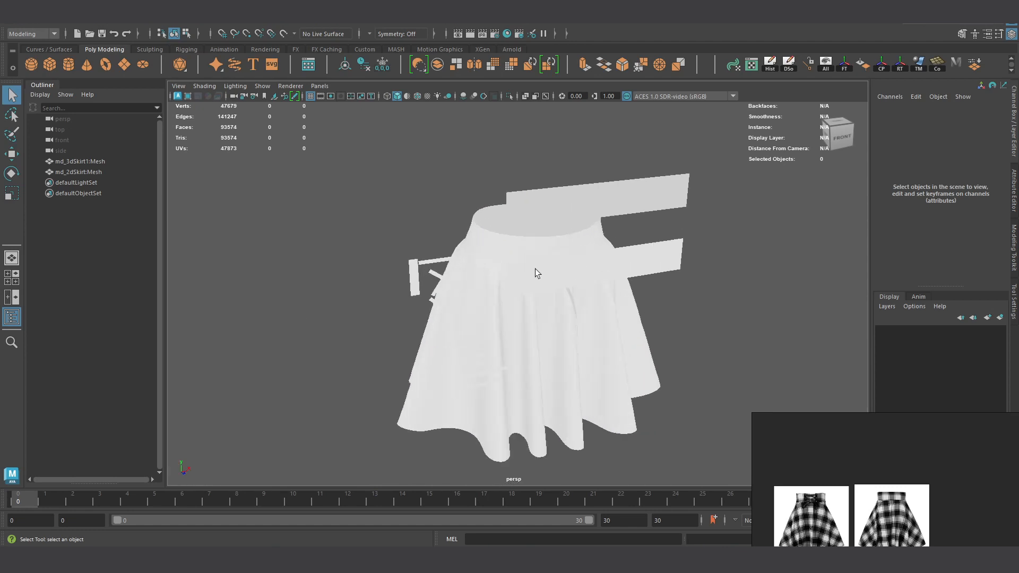
{"action": "left_click_drag", "start_coordinate": [555, 327], "coordinate": [488, 300], "text": "alt"}
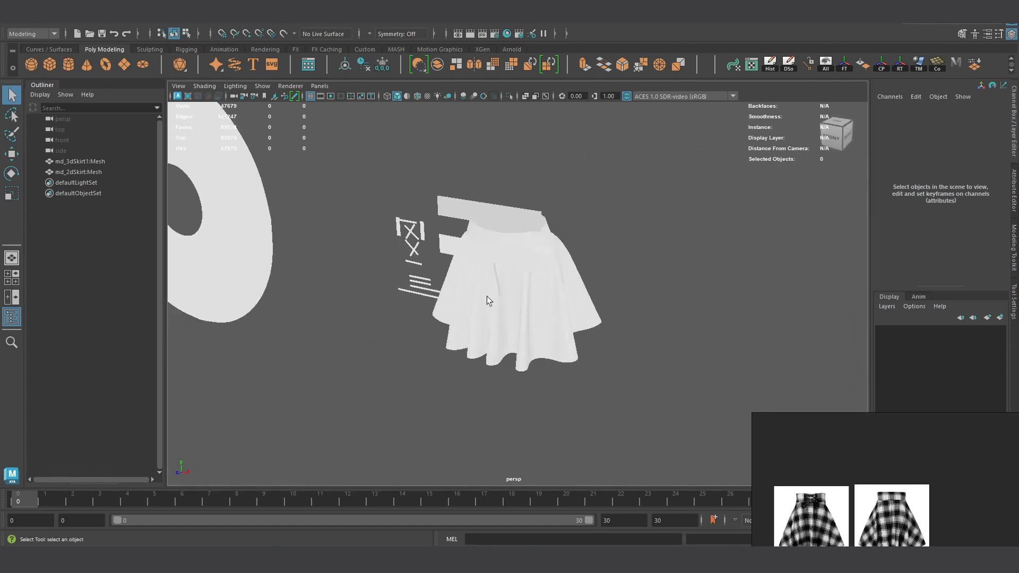
{"action": "left_click", "coordinate": [498, 224]}
{"action": "left_click_drag", "start_coordinate": [591, 187], "coordinate": [513, 233], "text": "alt"}
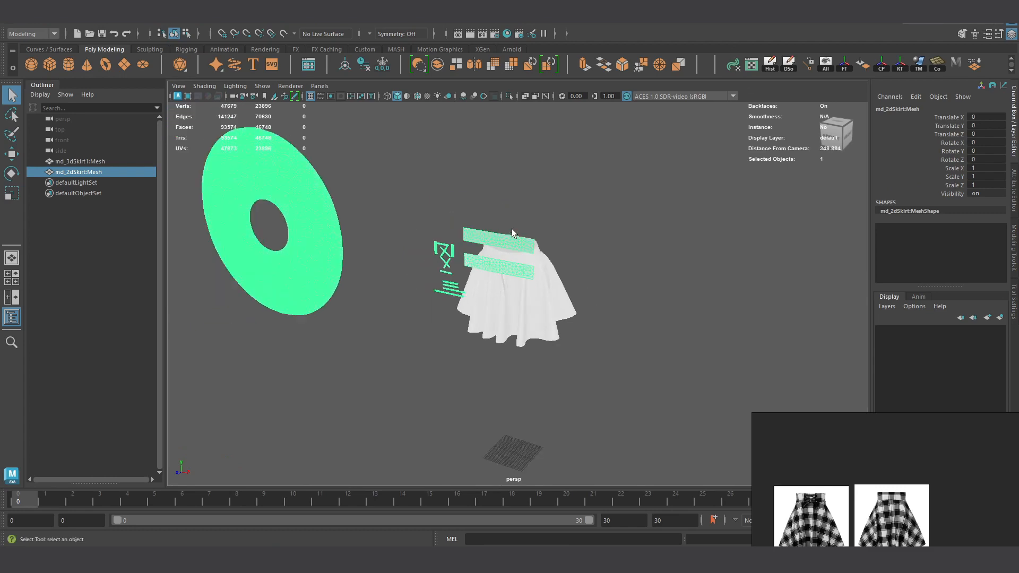
Step: Open the UV Editor and compare the flat pattern mesh with its UV layout and the 3D skirt
{"action": "left_click", "coordinate": [734, 65]}
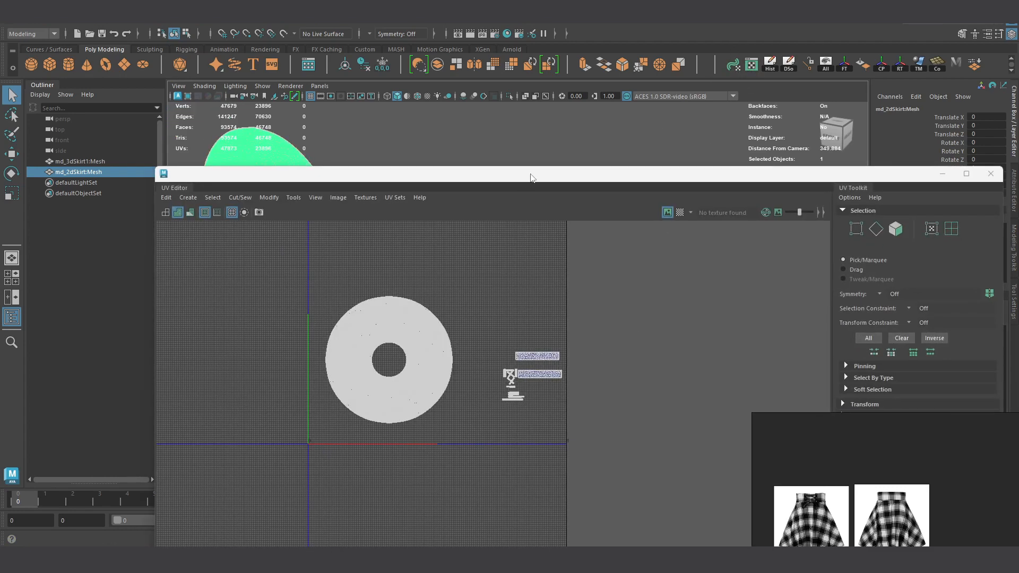
{"action": "left_click_drag", "start_coordinate": [531, 177], "coordinate": [516, 284]}
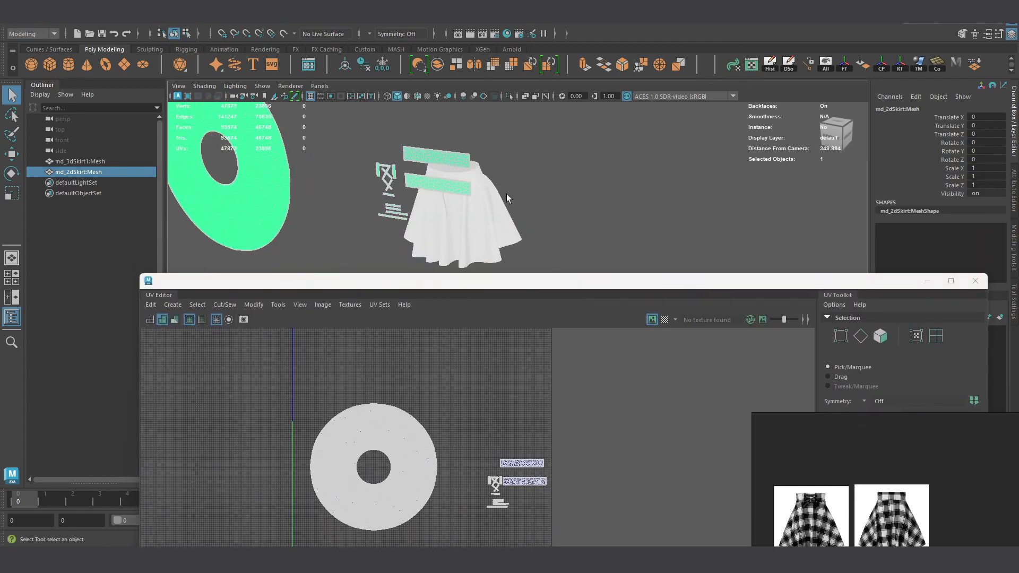
{"action": "left_click", "coordinate": [447, 222]}
{"action": "key", "text": "ctrl+z"}
{"action": "left_click_drag", "start_coordinate": [603, 139], "coordinate": [432, 235]}
{"action": "scroll", "coordinate": [607, 183], "scroll_direction": "down", "scroll_amount": 3}
{"action": "left_click", "coordinate": [607, 184]}
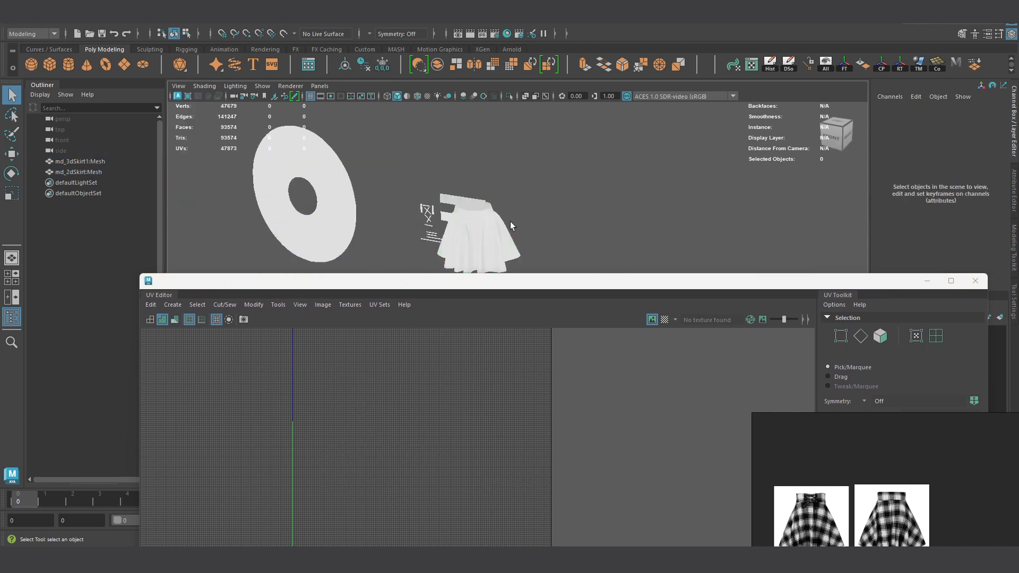
{"action": "left_click_drag", "start_coordinate": [511, 221], "coordinate": [514, 212], "text": "alt"}
{"action": "scroll", "coordinate": [515, 213], "scroll_direction": "down", "scroll_amount": 3}
{"action": "left_click_drag", "start_coordinate": [542, 275], "coordinate": [510, 387]}
Step: Select both skirt meshes and assign a grey shaded material to them
{"action": "left_click_drag", "start_coordinate": [334, 207], "coordinate": [550, 297]}
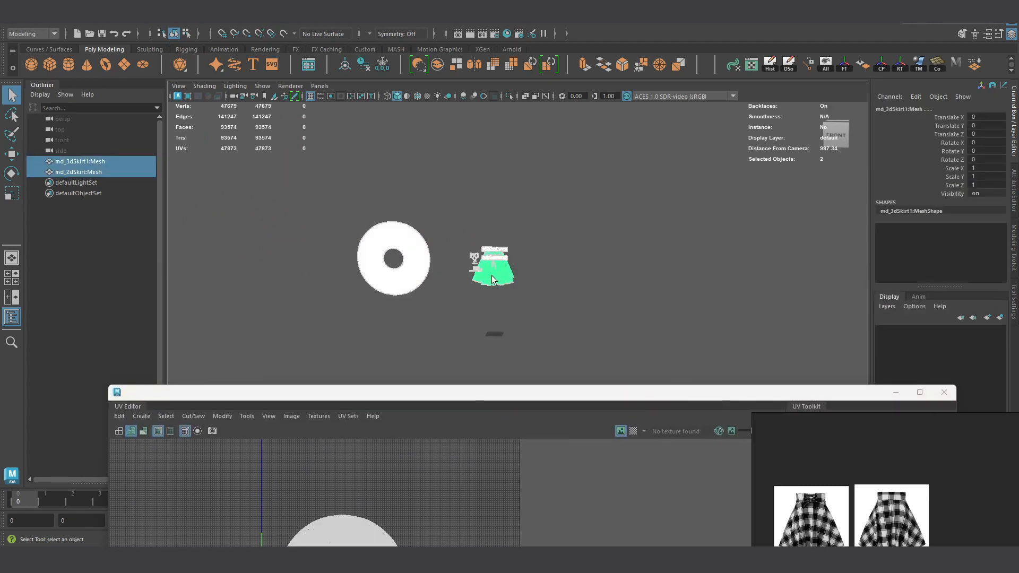
{"action": "right_click_drag", "start_coordinate": [493, 245], "coordinate": [573, 450]}
{"action": "left_click", "coordinate": [566, 279]}
{"action": "right_click_drag", "start_coordinate": [566, 279], "coordinate": [492, 229], "text": "alt"}
{"action": "left_click_drag", "start_coordinate": [492, 228], "coordinate": [702, 286], "text": "alt"}
{"action": "scroll", "coordinate": [586, 256], "scroll_direction": "down", "scroll_amount": 5}
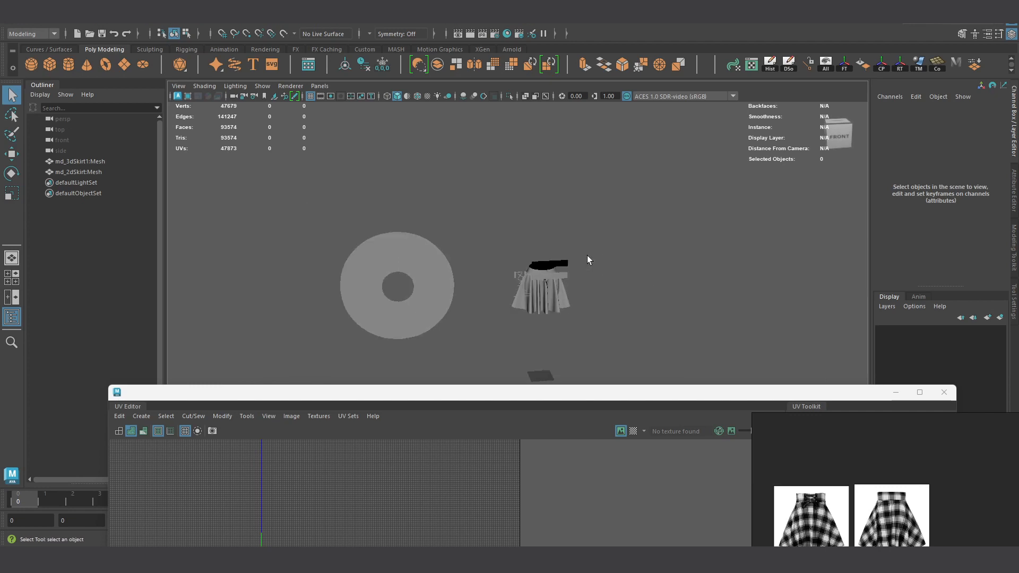
Step: Select the flat md_2dSkirt mesh and inspect its pattern pieces up close beside the 3D skirt
{"action": "left_click", "coordinate": [550, 277]}
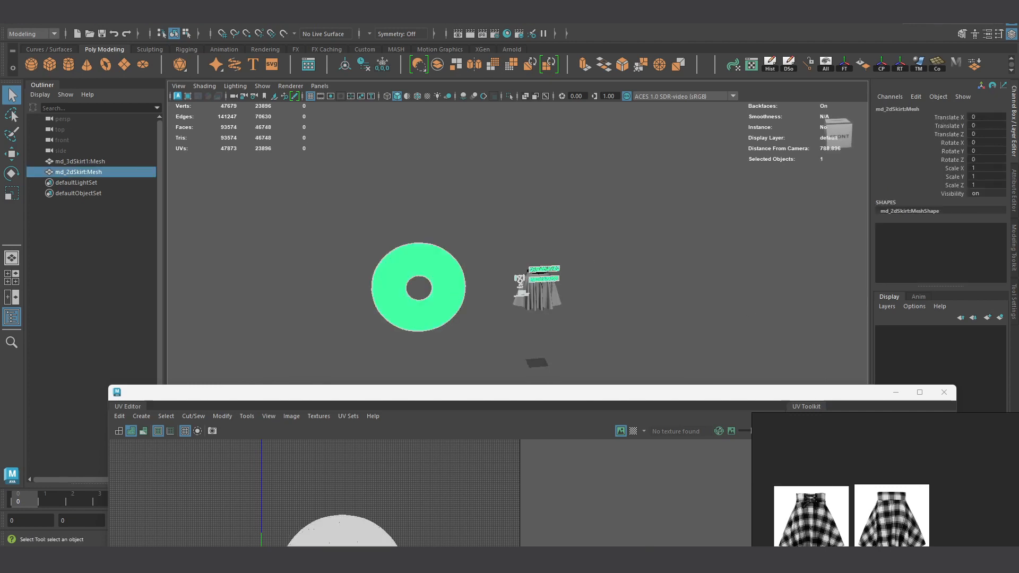
{"action": "scroll", "coordinate": [469, 254], "scroll_direction": "up", "scroll_amount": 5}
{"action": "middle_click_drag", "start_coordinate": [337, 303], "coordinate": [564, 290], "text": "alt"}
{"action": "scroll", "coordinate": [524, 275], "scroll_direction": "up", "scroll_amount": 4}
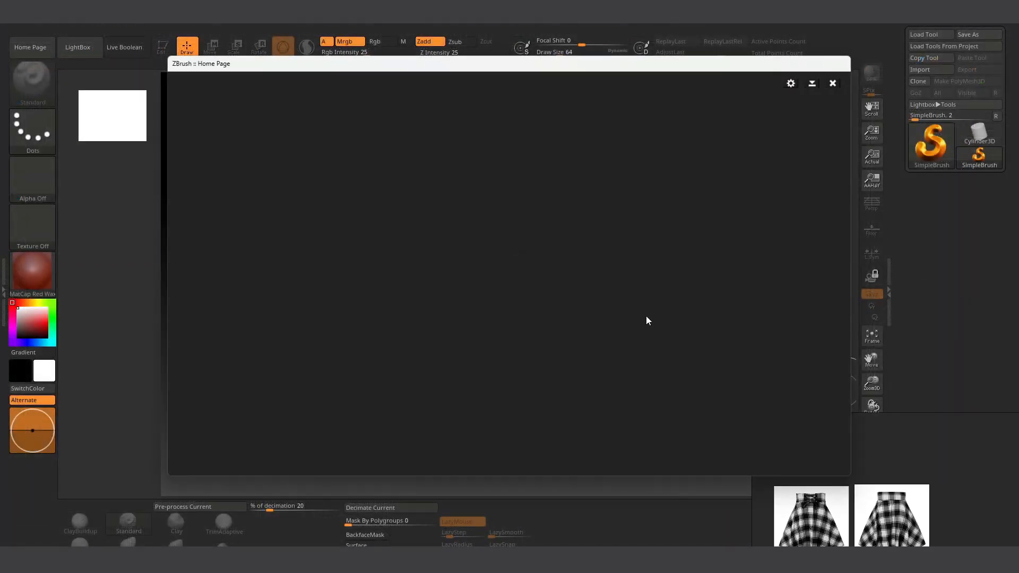
Step: Dismiss the home page and import the md_2dSkirt mesh from the Skirt_pipelin\Transfred_mesh folder
{"action": "left_click", "coordinate": [836, 83]}
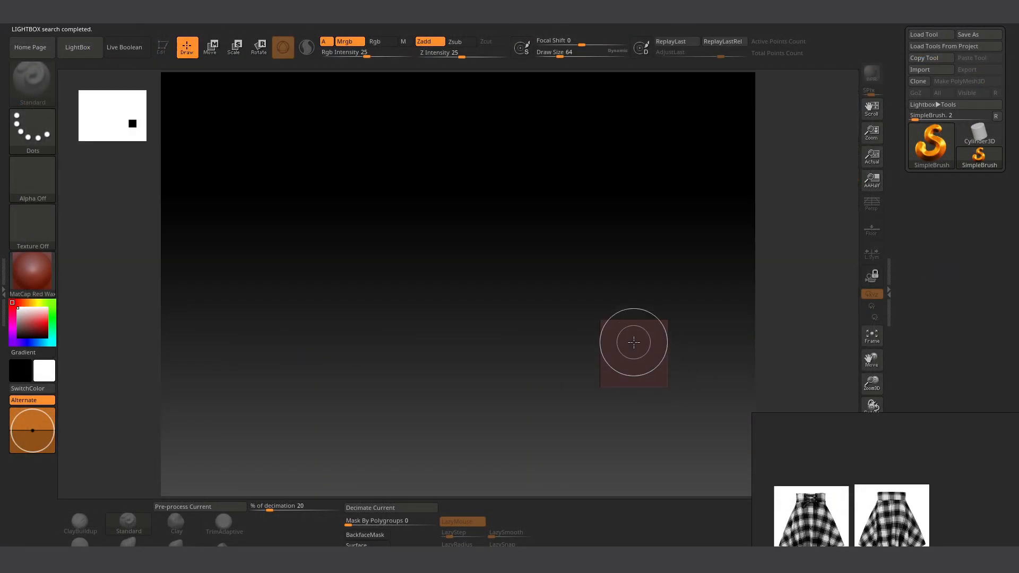
{"action": "left_click", "coordinate": [921, 69]}
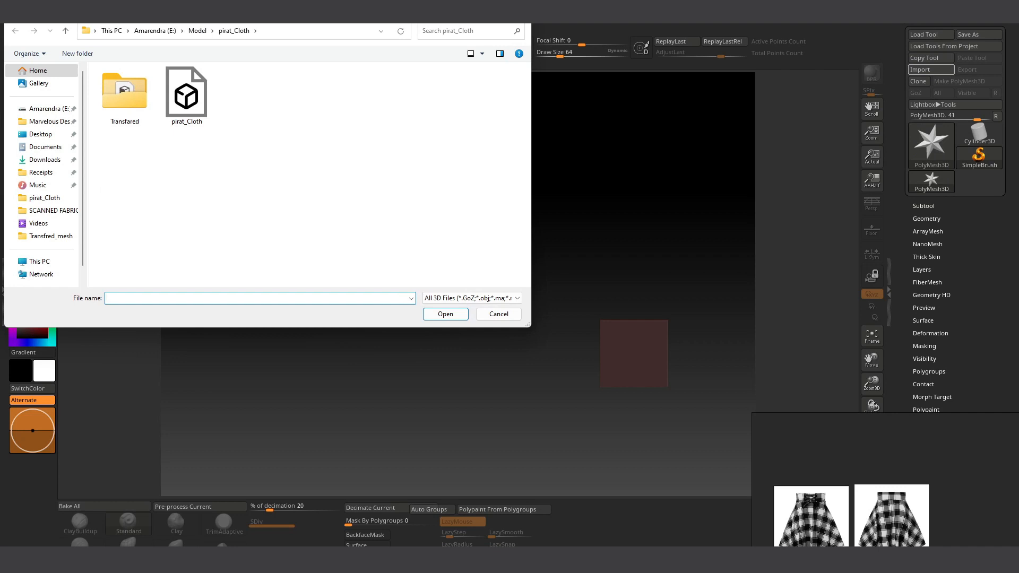
{"action": "key", "text": "Escape"}
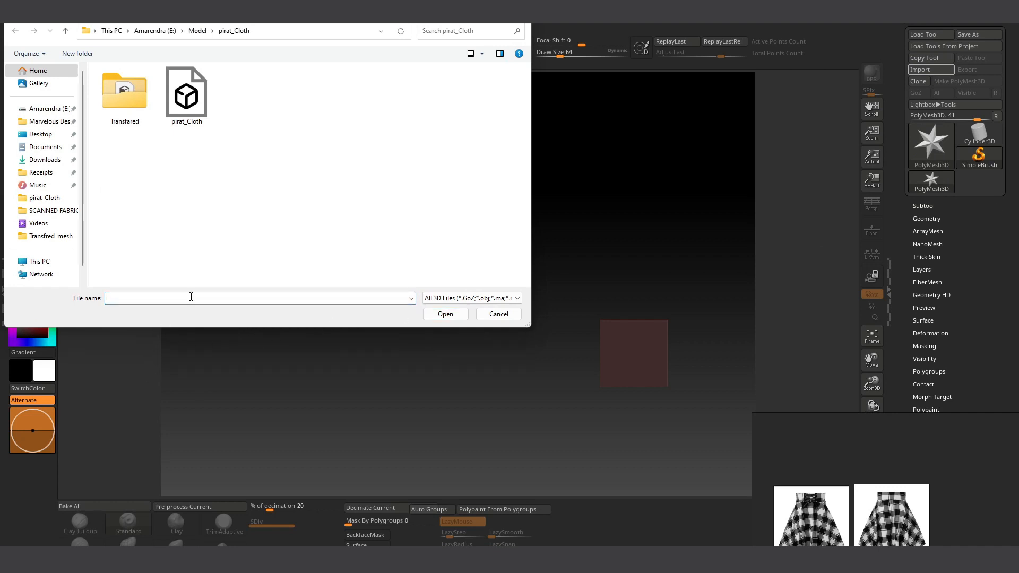
{"action": "left_click", "coordinate": [191, 298]}
{"action": "type", "text": "E:\\Marvelous Designer\\Skirt_pipelin\\Transfred_mesh"}
{"action": "key", "text": "Return"}
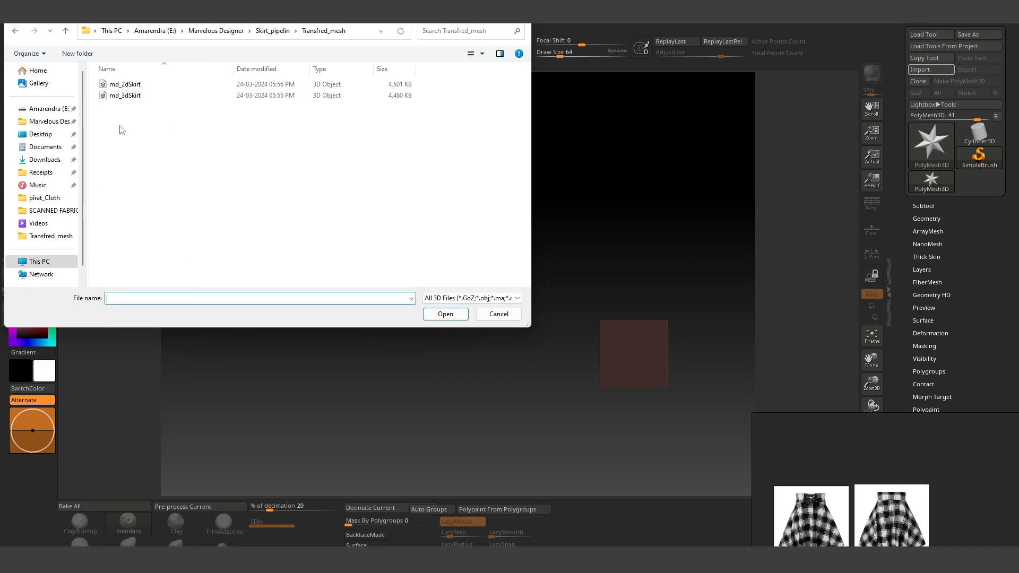
{"action": "double_click", "coordinate": [123, 85]}
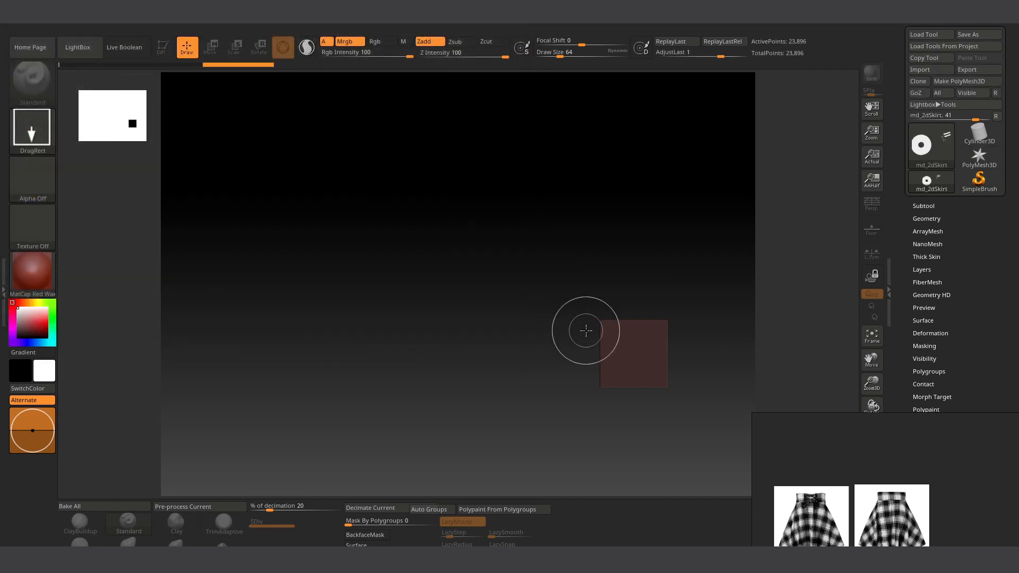
Step: Place the imported md_2dSkirt mesh on the canvas, enter Edit mode and fit all its pattern pieces in view
{"action": "left_click_drag", "start_coordinate": [448, 287], "coordinate": [452, 446]}
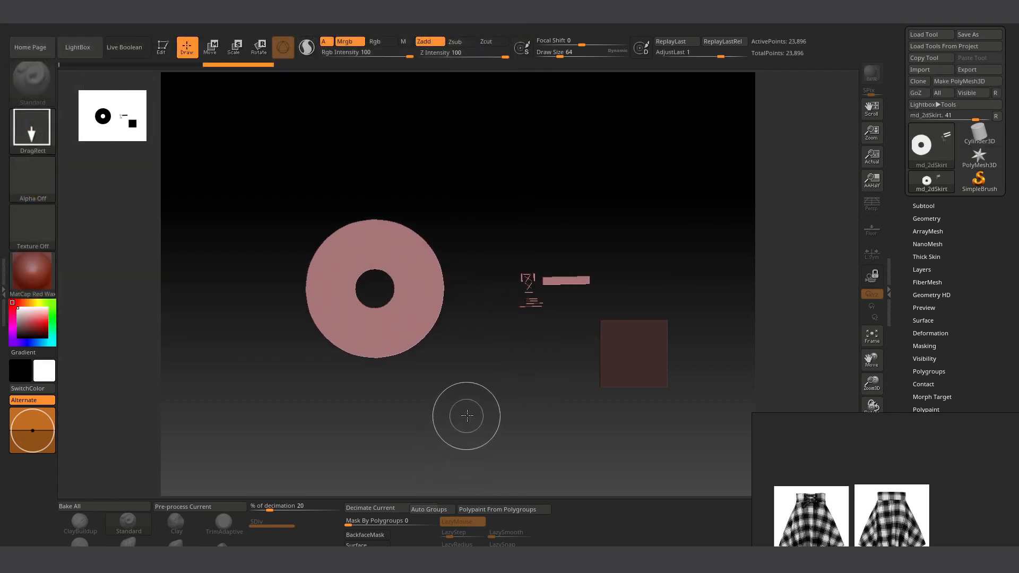
{"action": "key", "text": "t"}
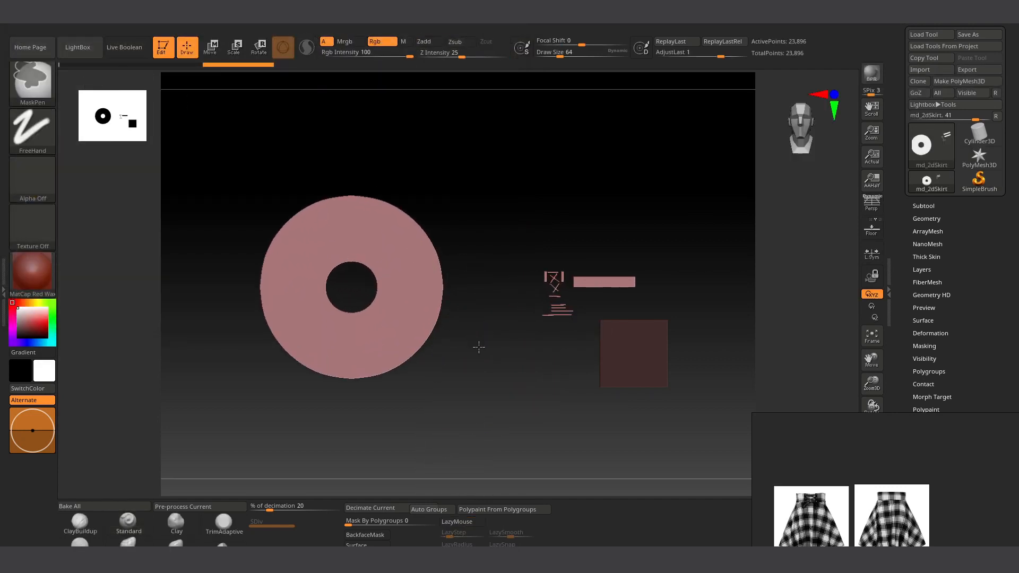
{"action": "right_click_drag", "start_coordinate": [479, 347], "coordinate": [503, 368], "text": "ctrl"}
{"action": "right_click_drag", "start_coordinate": [598, 363], "coordinate": [586, 346], "text": "alt"}
{"action": "right_click_drag", "start_coordinate": [931, 436], "coordinate": [1018, 436]}
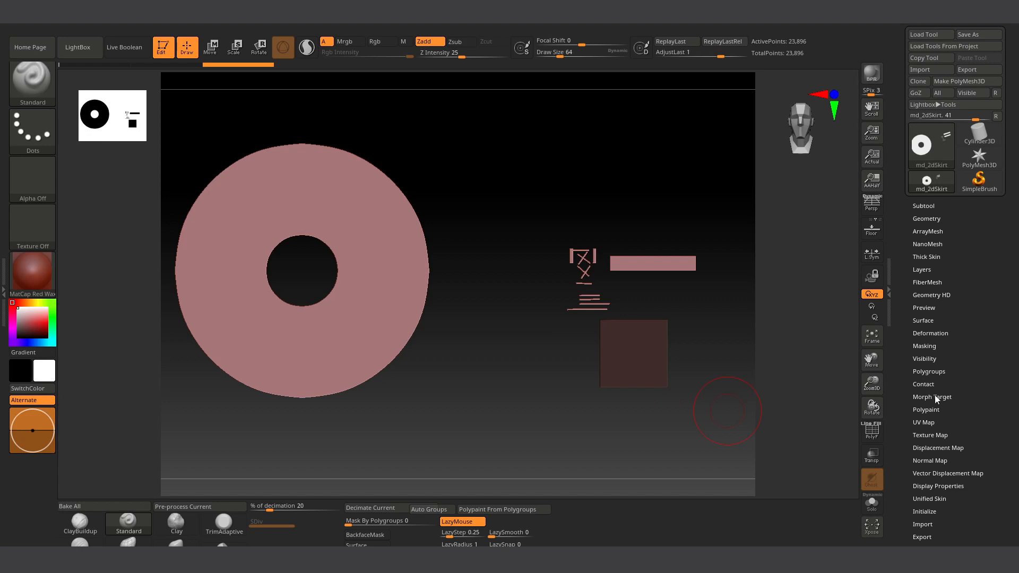
Step: Duplicate the md_2dSkirt subtool, reselect the original and clear the leftover square from the canvas
{"action": "left_click", "coordinate": [923, 207]}
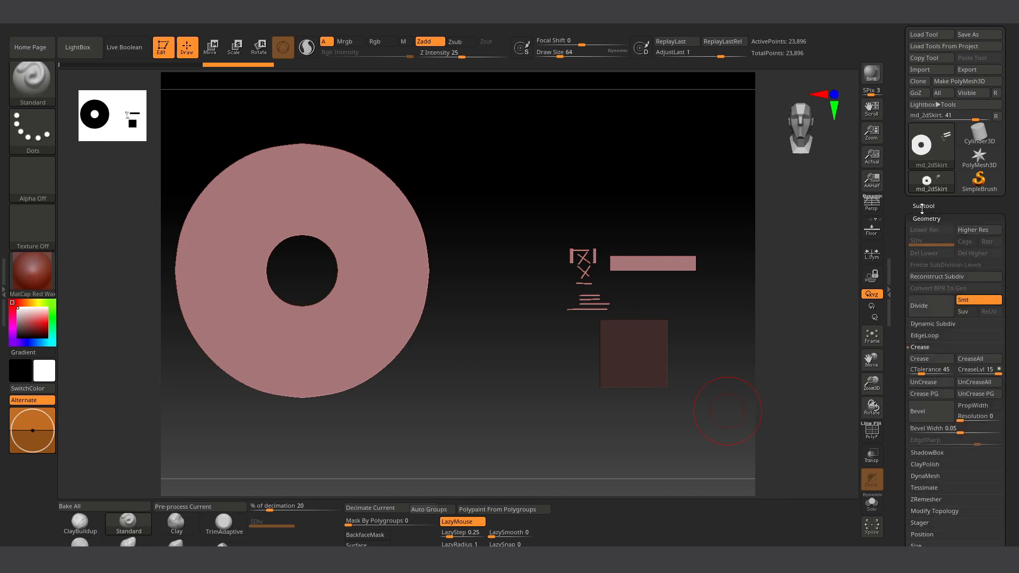
{"action": "key", "text": "ctrl+shift"}
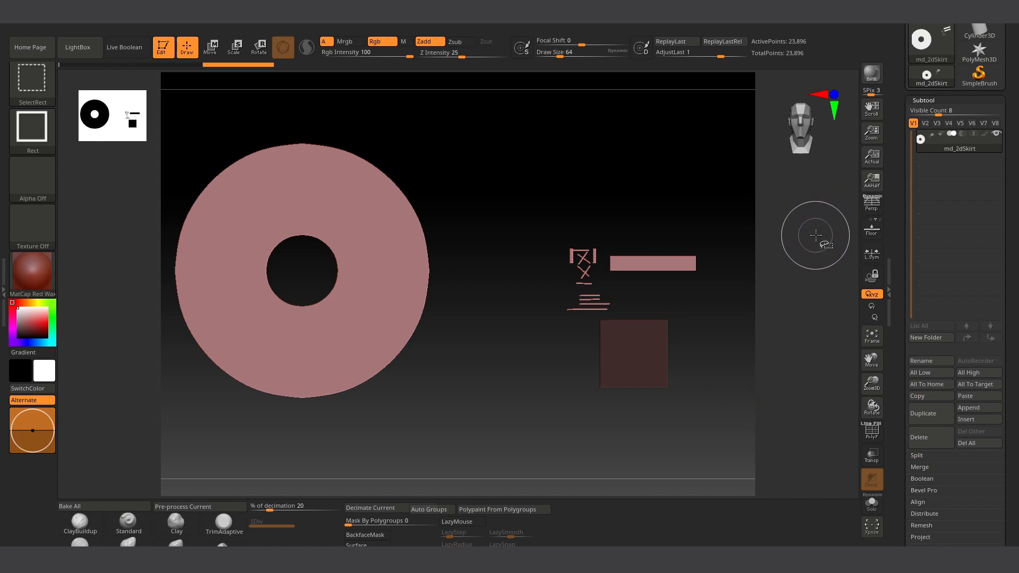
{"action": "key", "text": "ctrl+shift+d"}
{"action": "left_click", "coordinate": [973, 139]}
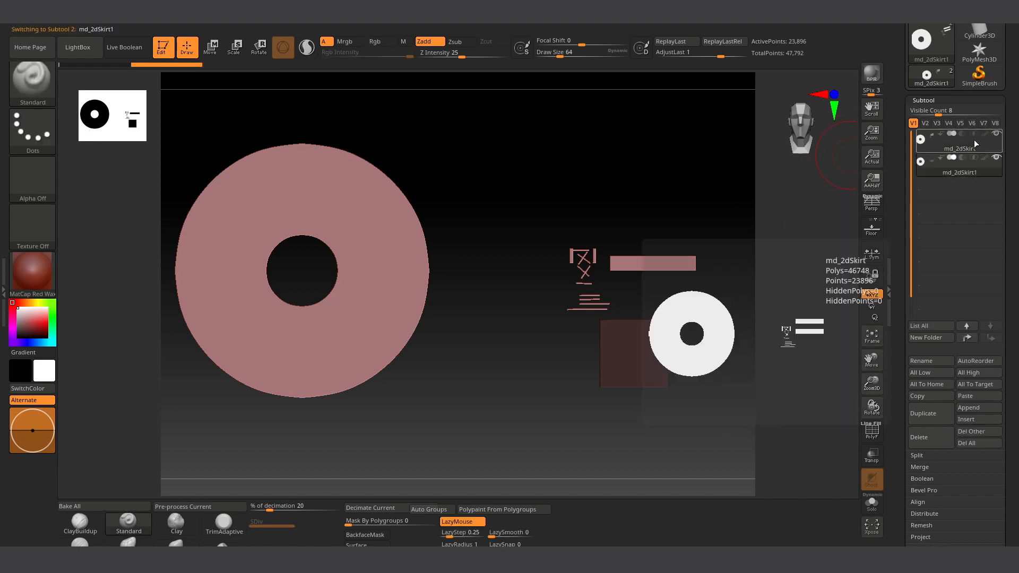
{"action": "left_click", "coordinate": [557, 345], "text": "ctrl+shift"}
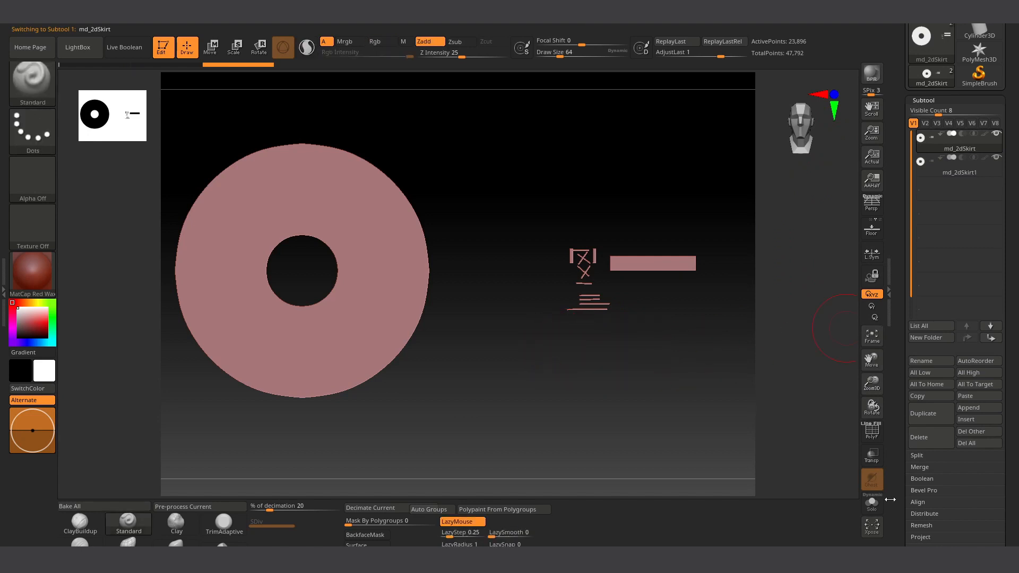
Step: Remesh the original md_2dSkirt subtool into quads with ZRemesher, using its existing settings
{"action": "left_click_drag", "start_coordinate": [898, 506], "coordinate": [885, 409]}
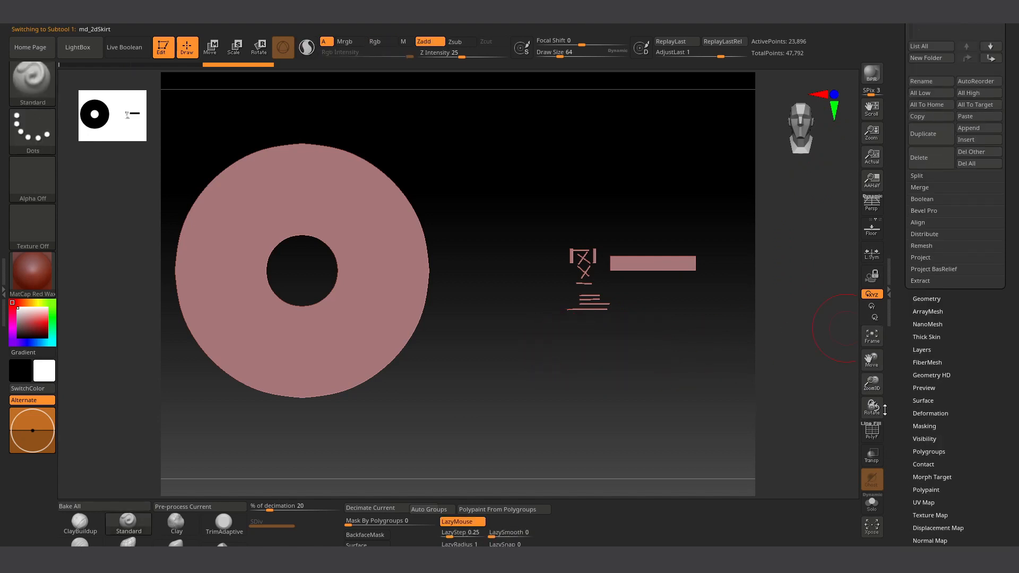
{"action": "left_click", "coordinate": [933, 297]}
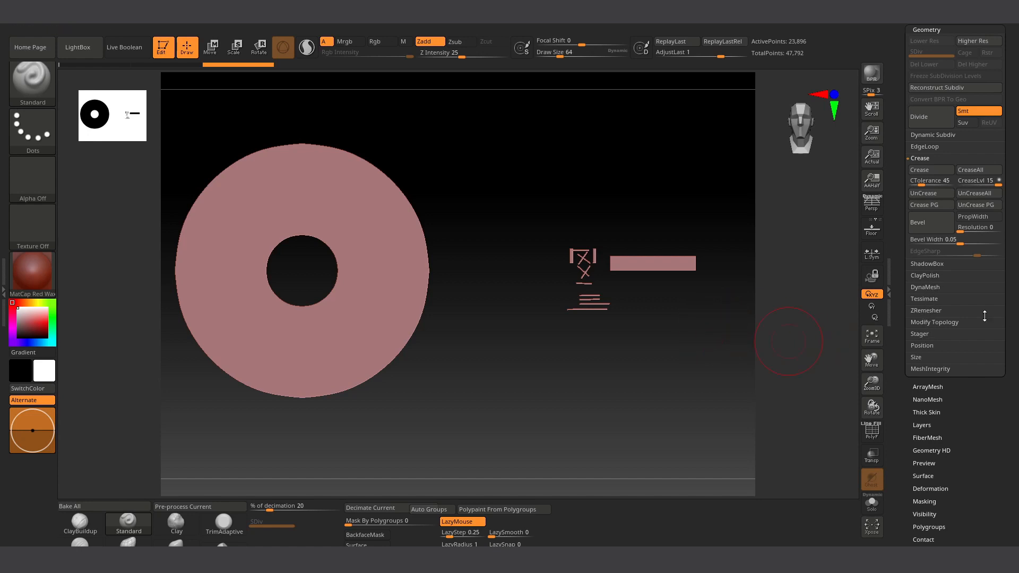
{"action": "left_click", "coordinate": [926, 309]}
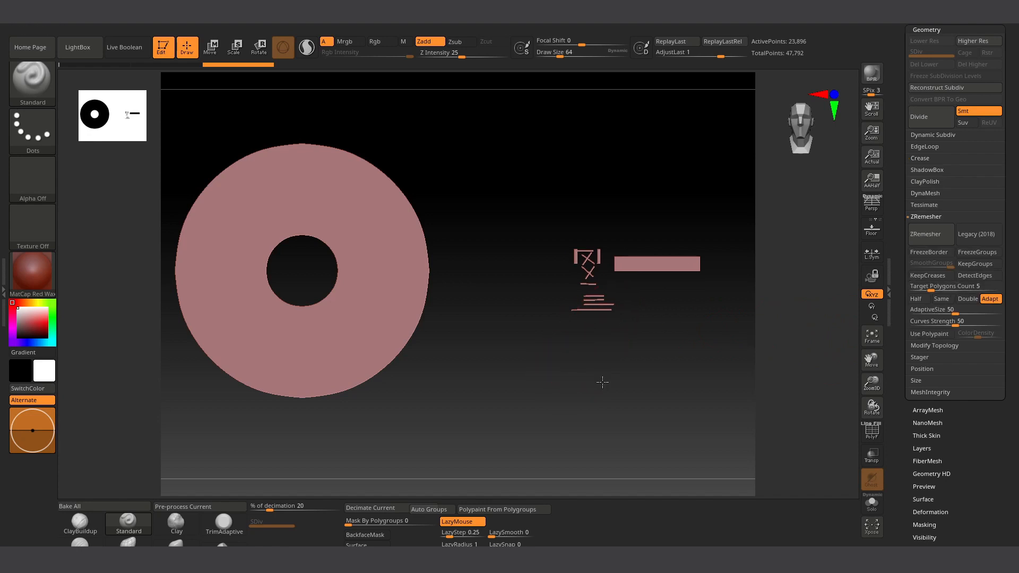
{"action": "left_click_drag", "start_coordinate": [603, 379], "coordinate": [655, 381], "text": "alt"}
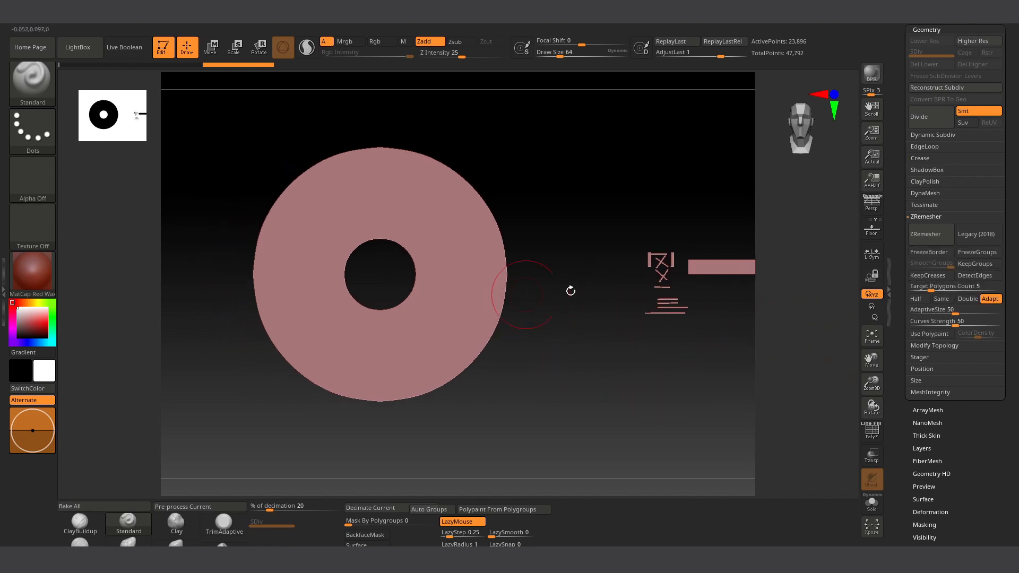
{"action": "left_click", "coordinate": [940, 239]}
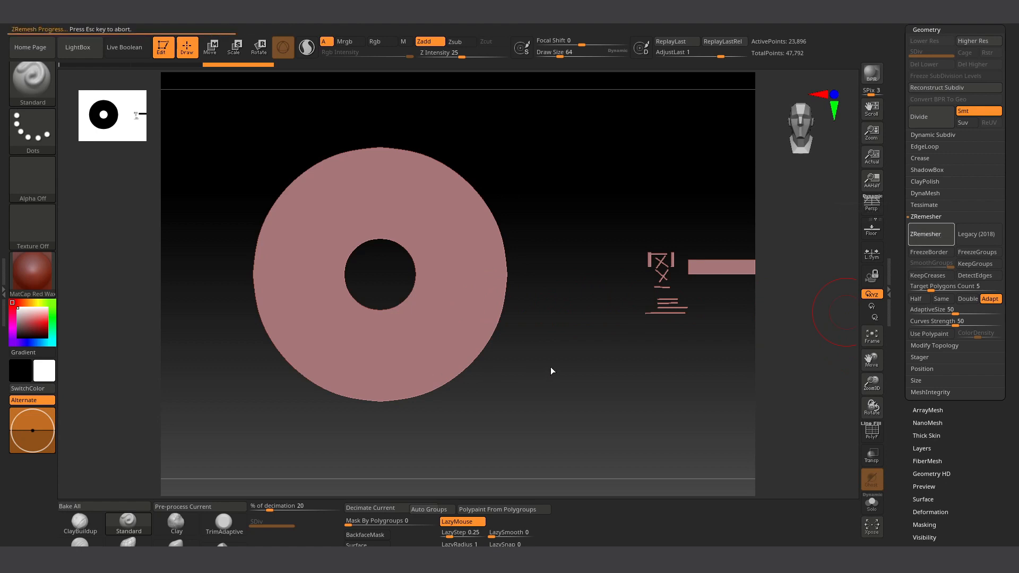
{"action": "left_click_drag", "start_coordinate": [698, 342], "coordinate": [639, 368], "text": "alt"}
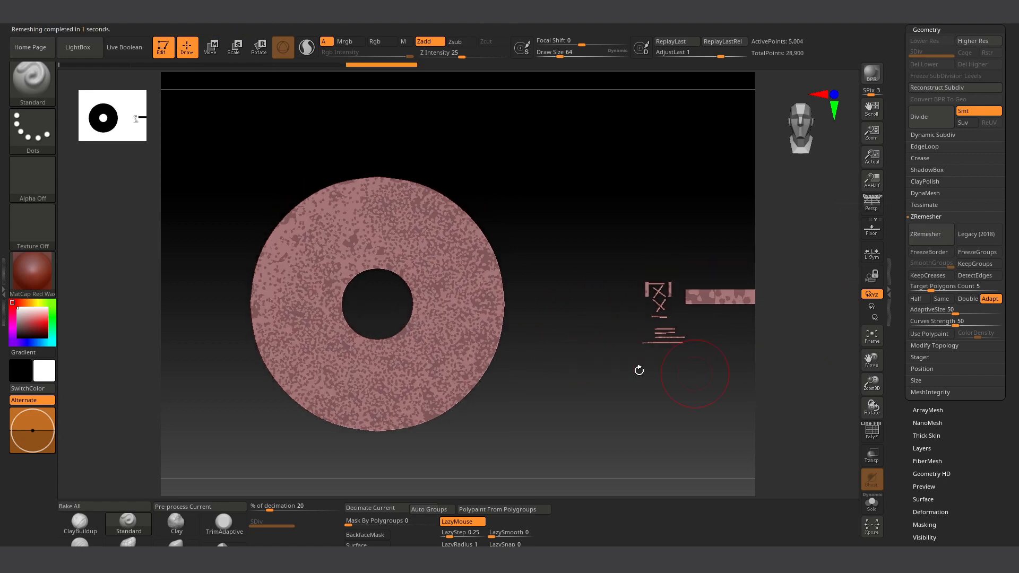
Step: Turn on PolyFrame and examine the new topology of the waistband, straps and circular skirt panel
{"action": "key", "text": "shift+f"}
{"action": "mouse_move", "coordinate": [453, 349]}
{"action": "right_mouse_down", "text": "ctrl"}
{"action": "mouse_move", "coordinate": [453, 425]}
{"action": "mouse_move", "coordinate": [453, 387]}
{"action": "right_mouse_up", "text": "ctrl"}
{"action": "right_click_drag", "start_coordinate": [737, 325], "coordinate": [382, 334], "text": "alt"}
{"action": "right_click_drag", "start_coordinate": [514, 336], "coordinate": [282, 345], "text": "alt"}
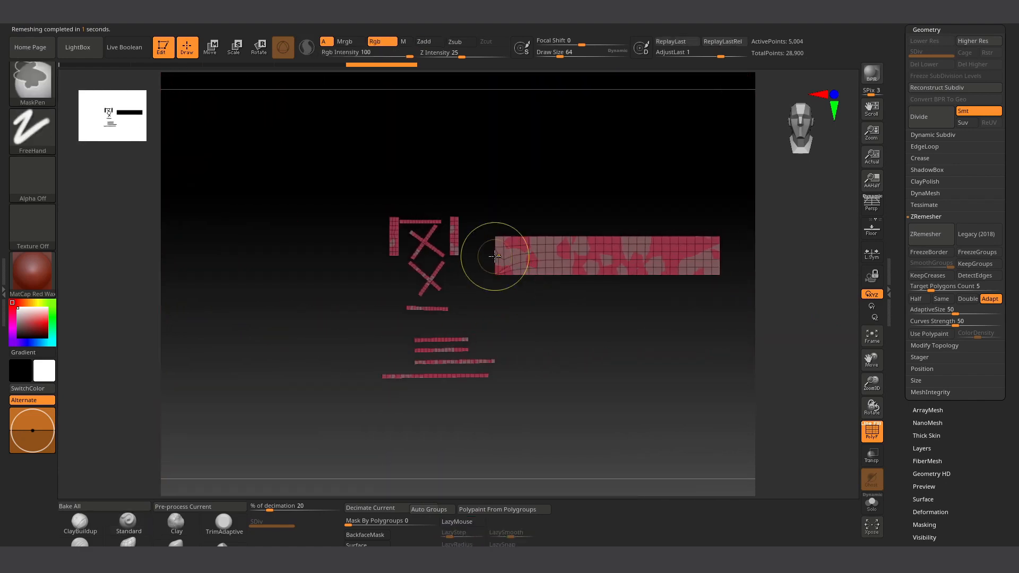
{"action": "right_click_drag", "start_coordinate": [499, 258], "coordinate": [571, 299], "text": "ctrl"}
{"action": "right_click_drag", "start_coordinate": [368, 296], "coordinate": [548, 360], "text": "alt"}
{"action": "right_click_drag", "start_coordinate": [543, 281], "coordinate": [496, 339], "text": "ctrl"}
{"action": "right_click_drag", "start_coordinate": [473, 403], "coordinate": [571, 145], "text": "alt"}
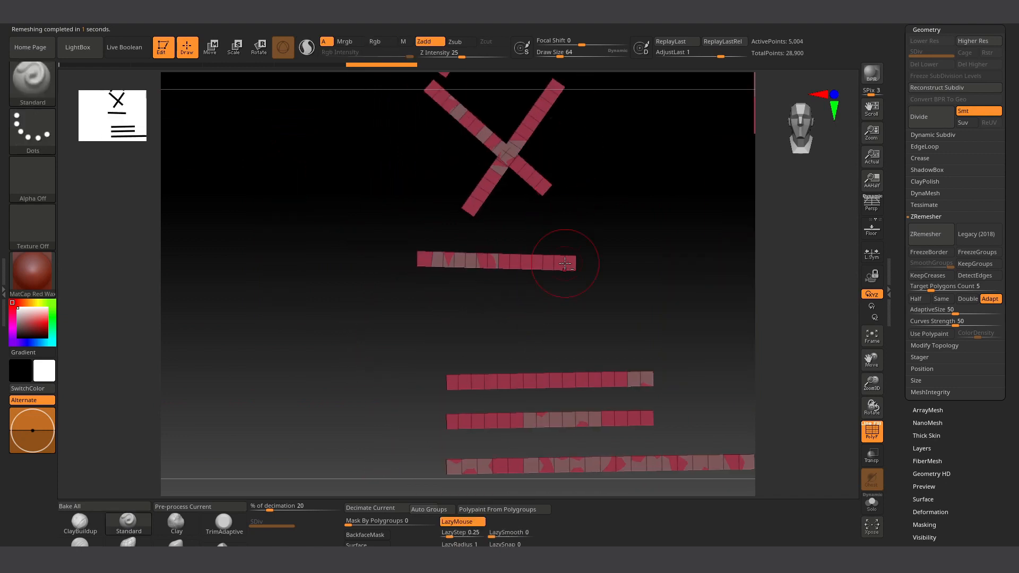
{"action": "right_click_drag", "start_coordinate": [564, 256], "coordinate": [285, 432], "text": "alt"}
{"action": "mouse_move", "coordinate": [572, 385]}
{"action": "right_mouse_down", "text": "ctrl"}
{"action": "mouse_move", "coordinate": [607, 341]}
{"action": "mouse_move", "coordinate": [444, 358]}
{"action": "mouse_move", "coordinate": [667, 291]}
{"action": "mouse_move", "coordinate": [480, 313]}
{"action": "mouse_move", "coordinate": [441, 353]}
{"action": "right_mouse_up", "text": "ctrl"}
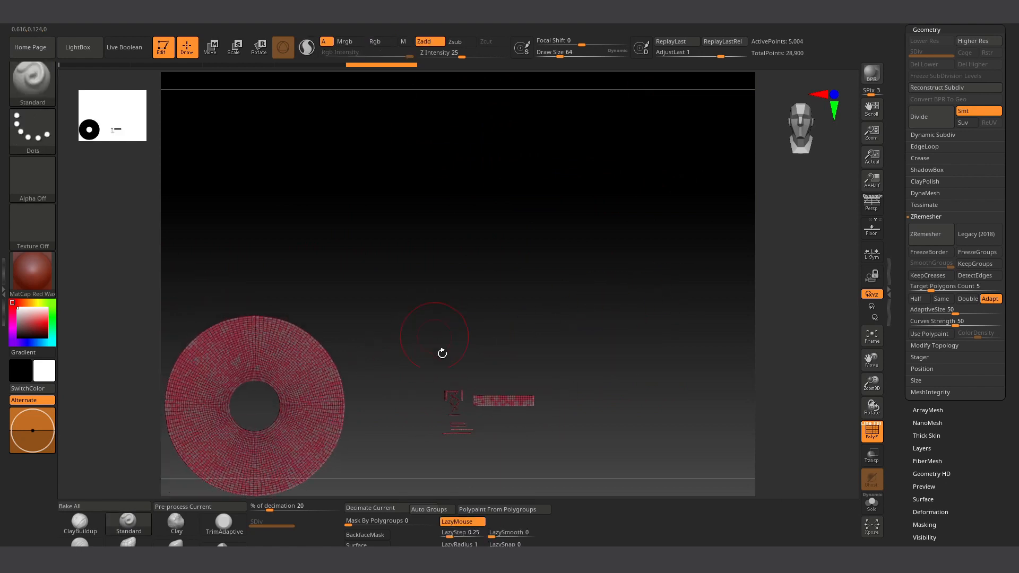
{"action": "right_click_drag", "start_coordinate": [455, 387], "coordinate": [540, 248], "text": "alt"}
{"action": "mouse_move", "coordinate": [610, 341]}
{"action": "right_mouse_down"}
{"action": "mouse_move", "coordinate": [556, 377]}
{"action": "mouse_move", "coordinate": [541, 377]}
{"action": "mouse_move", "coordinate": [630, 346]}
{"action": "mouse_move", "coordinate": [493, 341]}
{"action": "mouse_move", "coordinate": [566, 345]}
{"action": "mouse_move", "coordinate": [548, 350]}
{"action": "mouse_move", "coordinate": [562, 354]}
{"action": "mouse_move", "coordinate": [618, 346]}
{"action": "mouse_move", "coordinate": [601, 348]}
{"action": "right_mouse_up"}
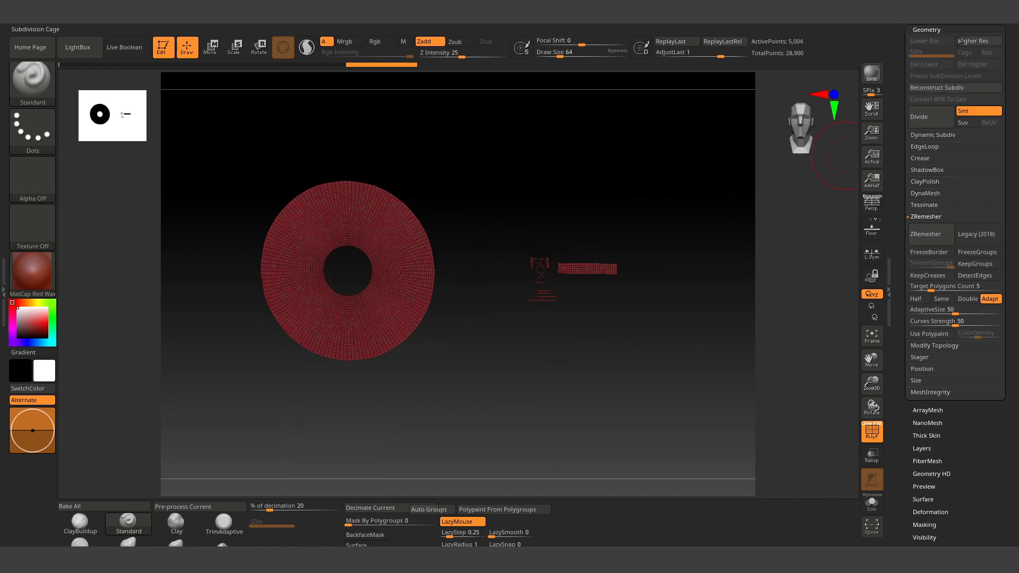
Step: Start a binary FBX export of only the selected remeshed subtool with the FBX ExportImport plugin
{"action": "left_click_drag", "start_coordinate": [906, 41], "coordinate": [917, 139]}
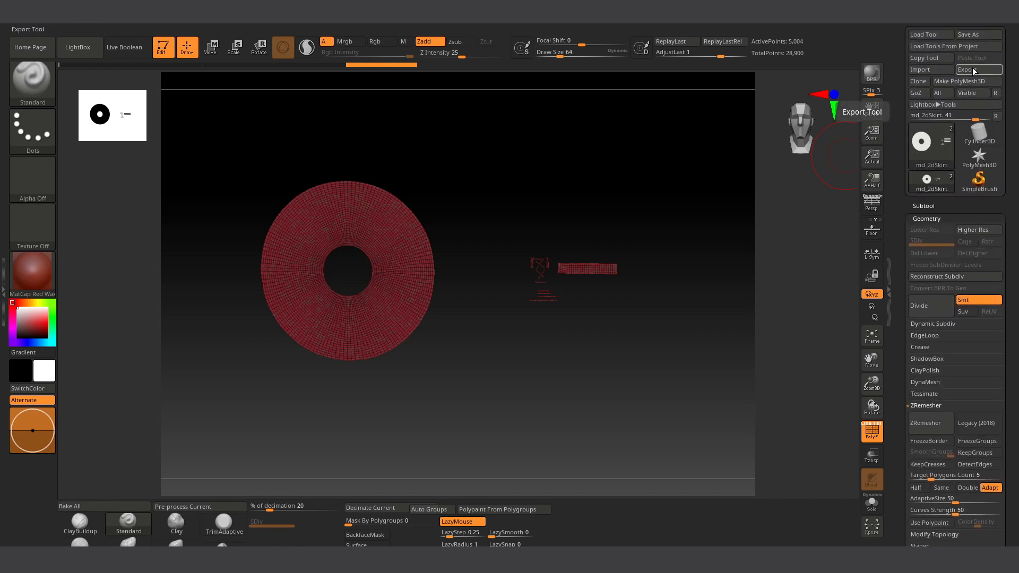
{"action": "left_click", "coordinate": [6, 311]}
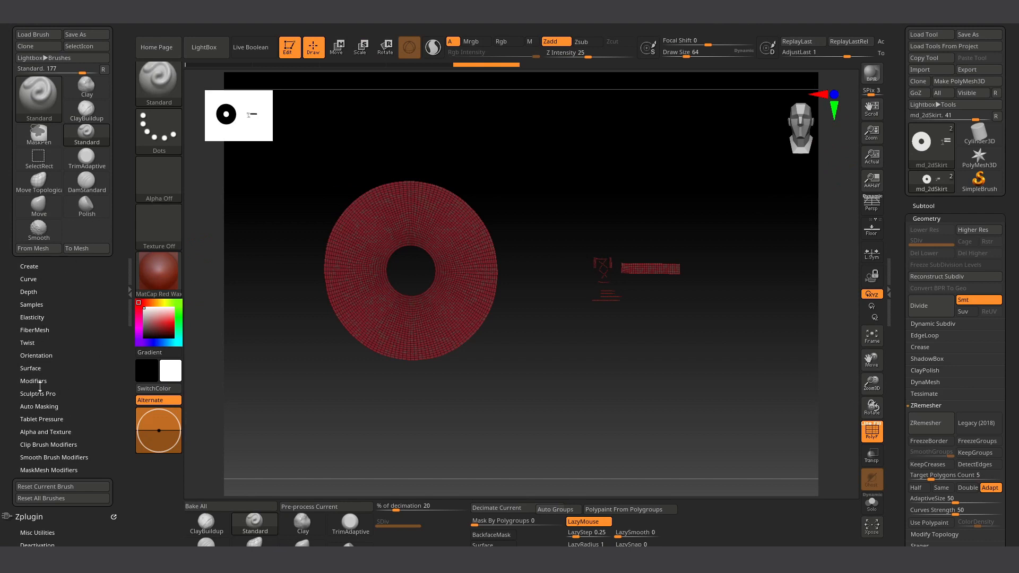
{"action": "left_click_drag", "start_coordinate": [77, 369], "coordinate": [105, 265]}
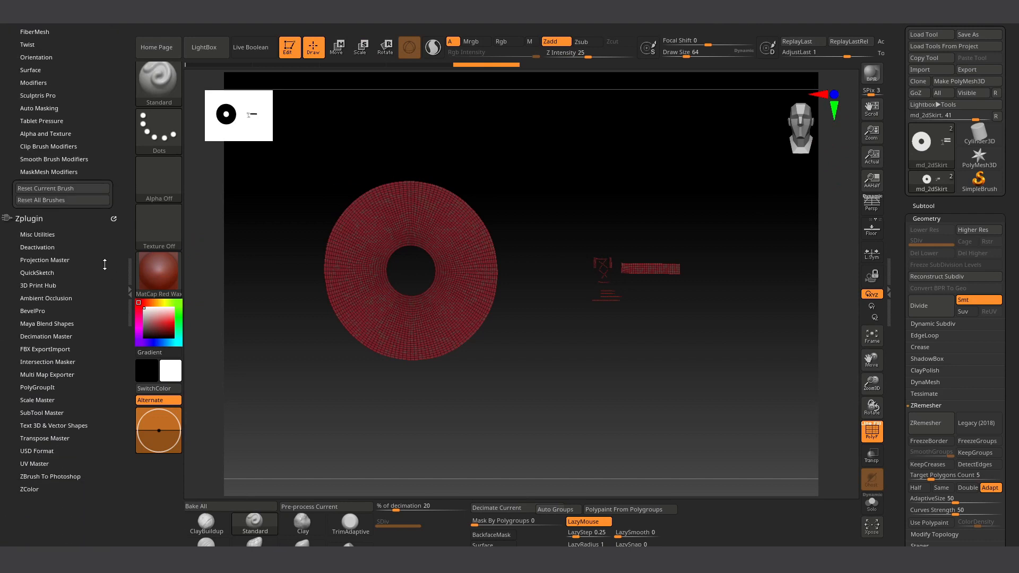
{"action": "left_click", "coordinate": [39, 349]}
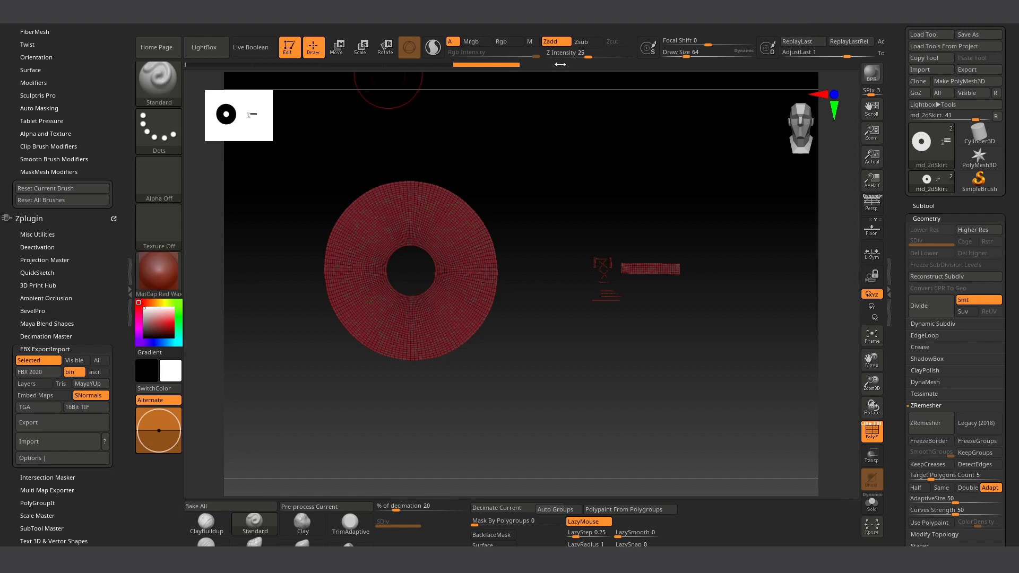
{"action": "left_click", "coordinate": [762, 25]}
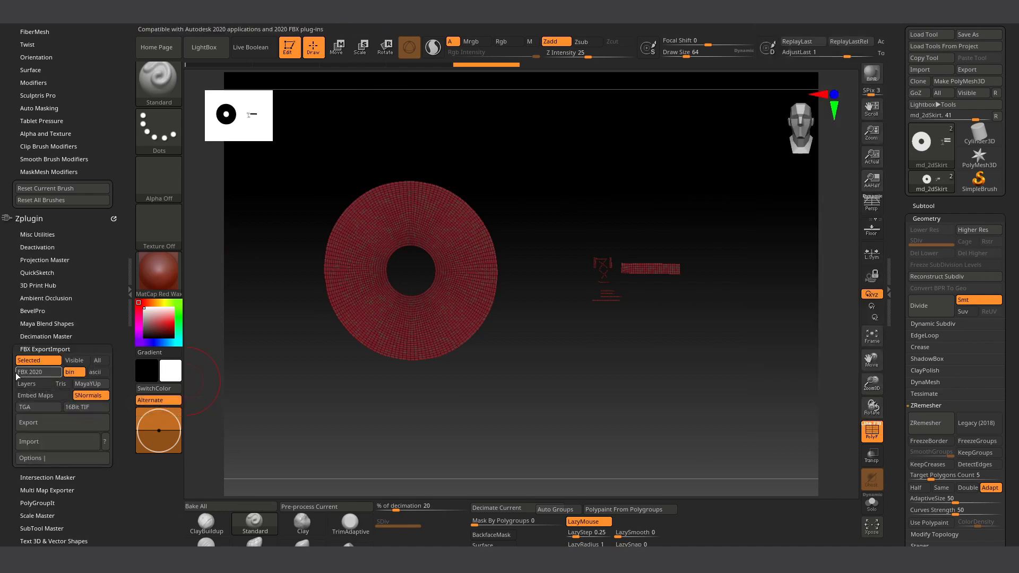
{"action": "left_click", "coordinate": [45, 426]}
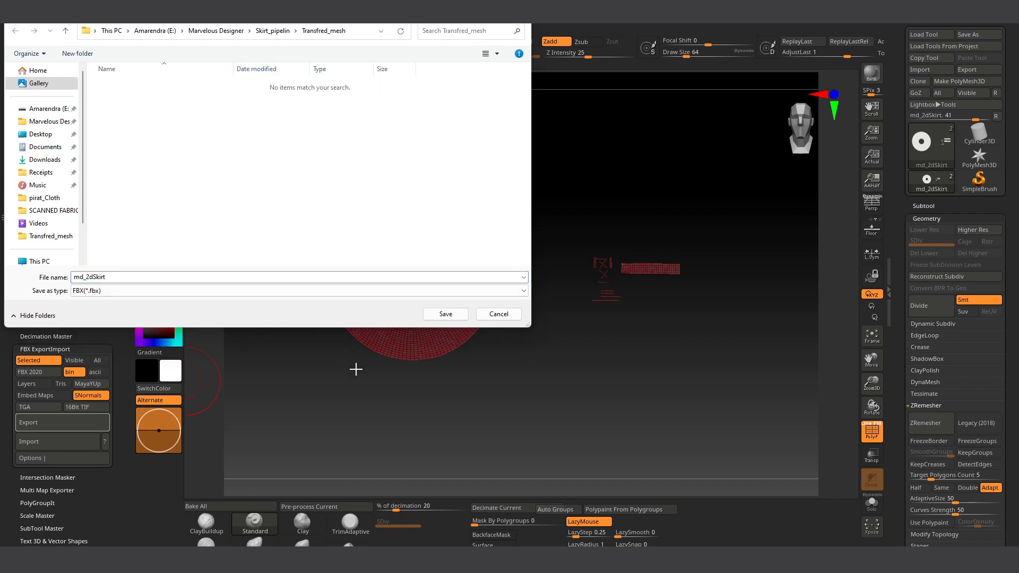
Step: Save the exported FBX as Zbrush_2dSkirt in the Transfred_mesh folder
{"action": "left_click", "coordinate": [41, 278]}
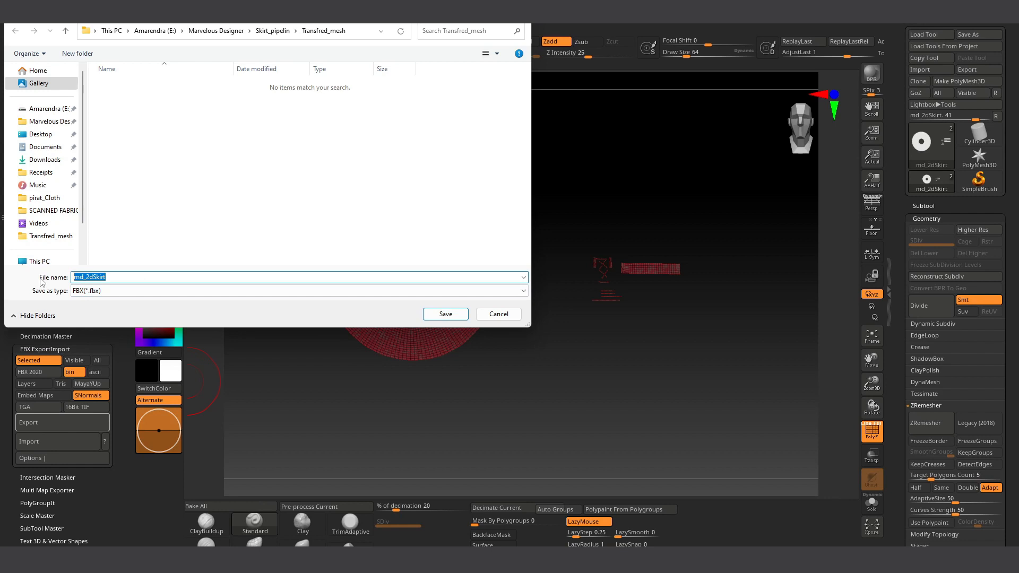
{"action": "type", "text": "E:\\Marvelous Designer\\Skirt_pipelin\\Transfred_mesh"}
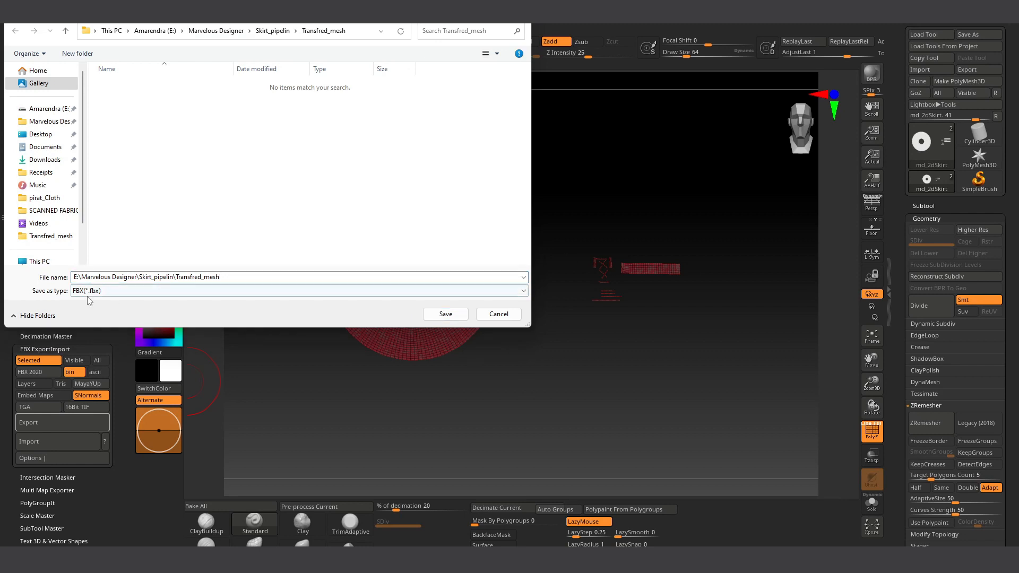
{"action": "double_click", "coordinate": [235, 274]}
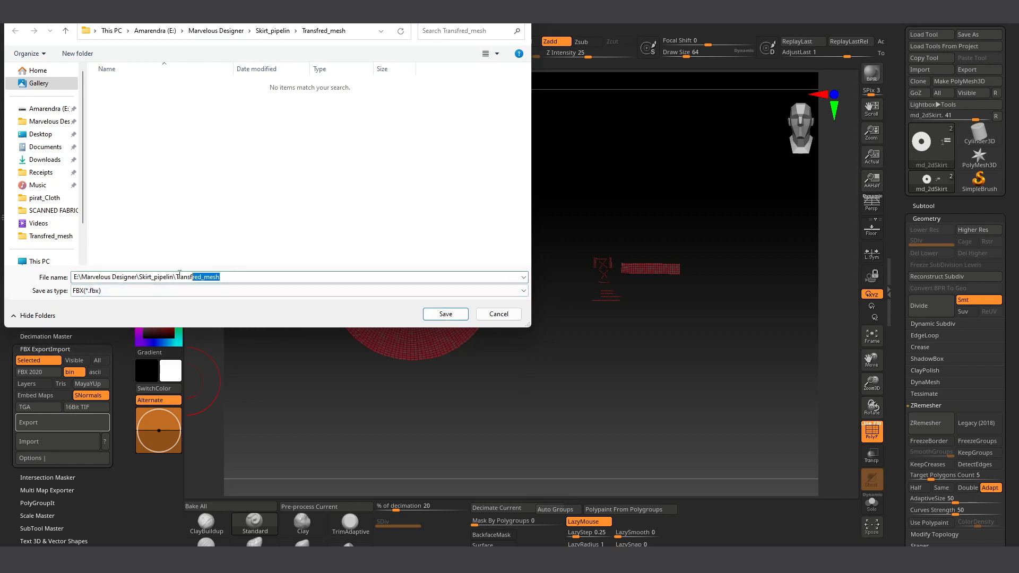
{"action": "key", "text": "ctrl+a"}
{"action": "type", "text": "md_2dSkirt"}
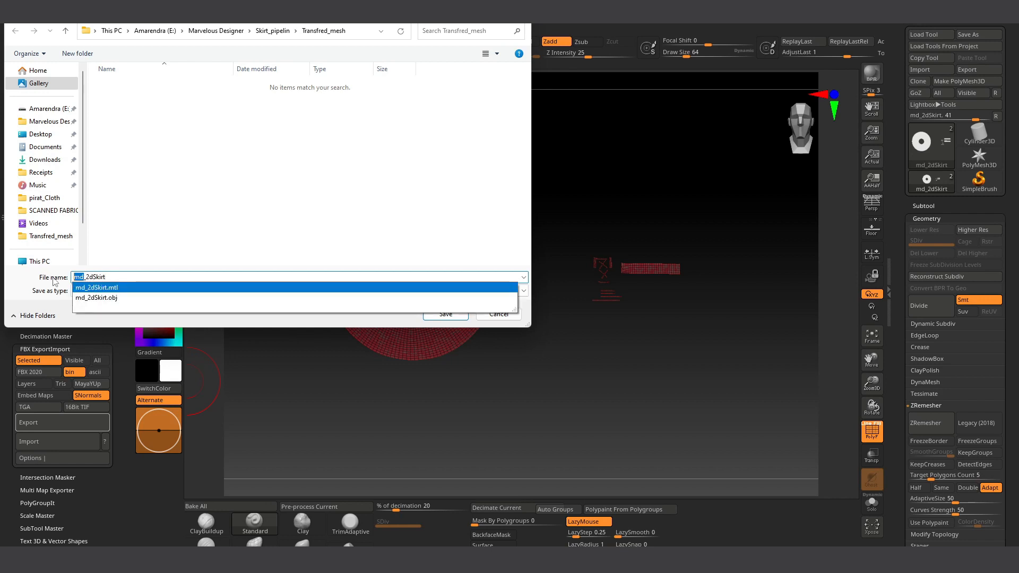
{"action": "type", "text": "n"}
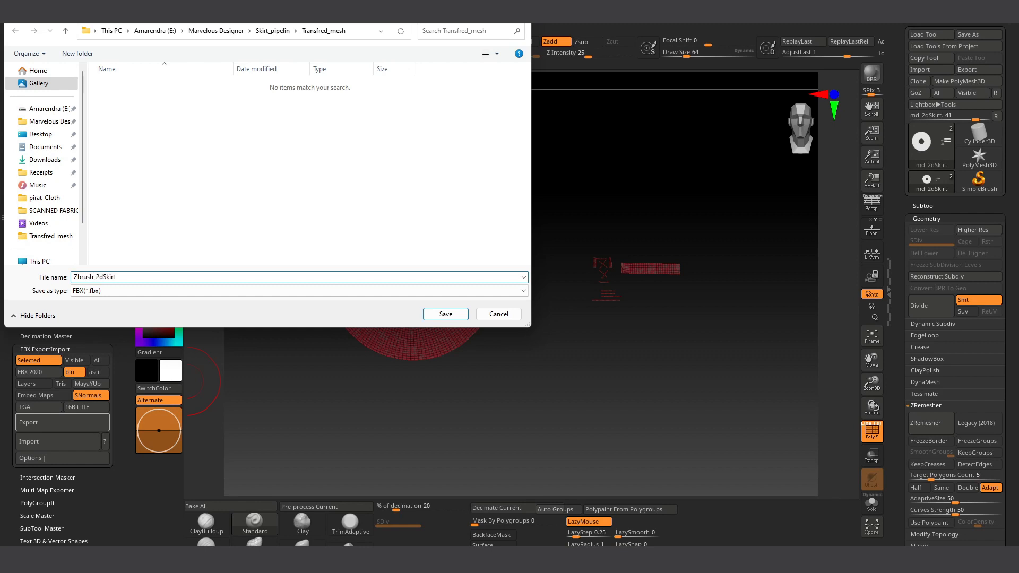
{"action": "left_click", "coordinate": [446, 314]}
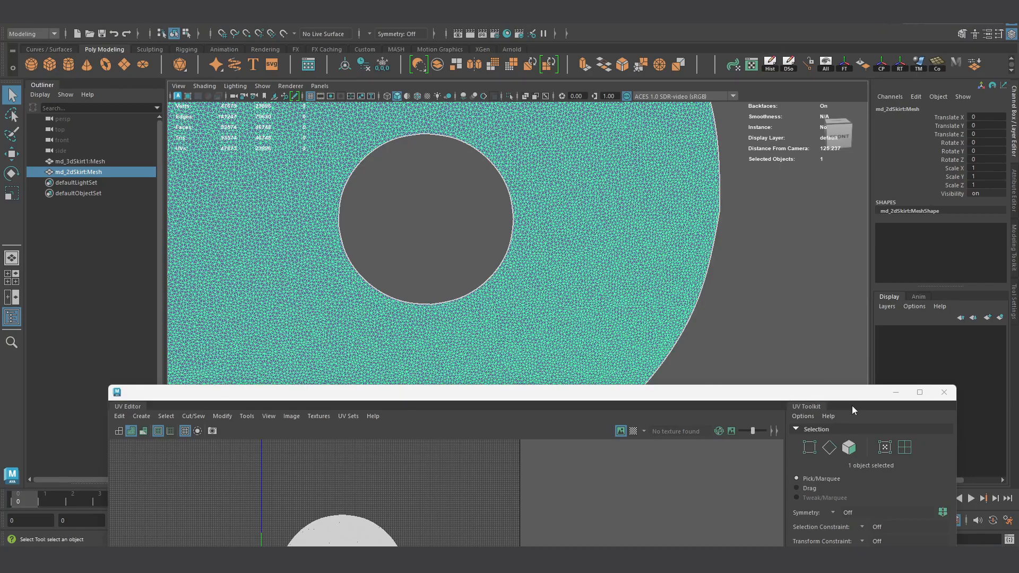
Step: Switch to Maya, minimize the UV Editor, import the Zbrush_2dSkirt FBX into the scene and select the imported flat skirt mesh
{"action": "left_click", "coordinate": [895, 391]}
{"action": "scroll", "coordinate": [556, 301], "scroll_direction": "down", "scroll_amount": 5}
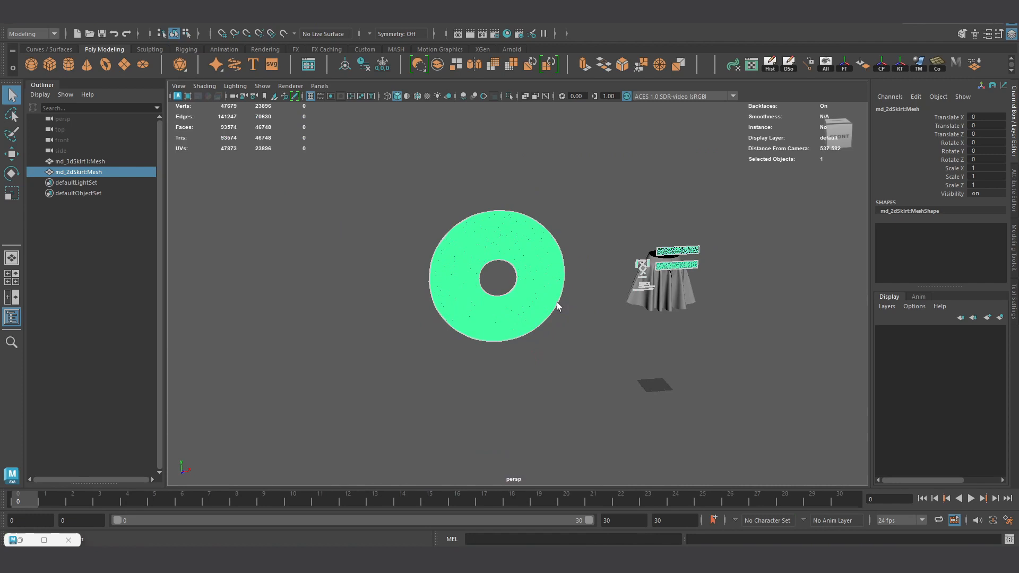
{"action": "left_click", "coordinate": [688, 299]}
{"action": "left_click", "coordinate": [517, 306]}
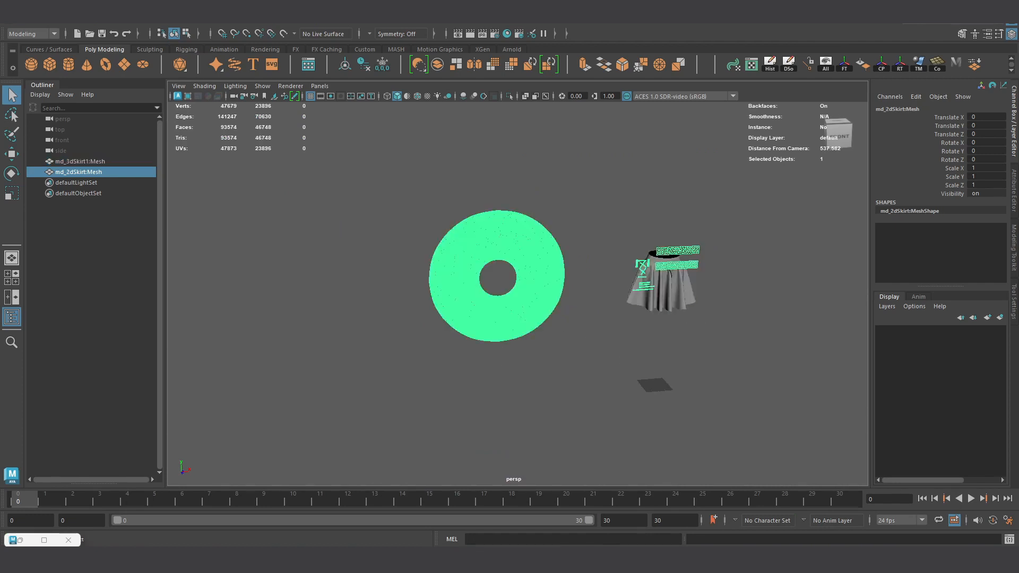
{"action": "left_click_drag", "start_coordinate": [1016, 313], "coordinate": [602, 379]}
{"action": "scroll", "coordinate": [502, 309], "scroll_direction": "up", "scroll_amount": 4}
{"action": "left_click", "coordinate": [504, 340]}
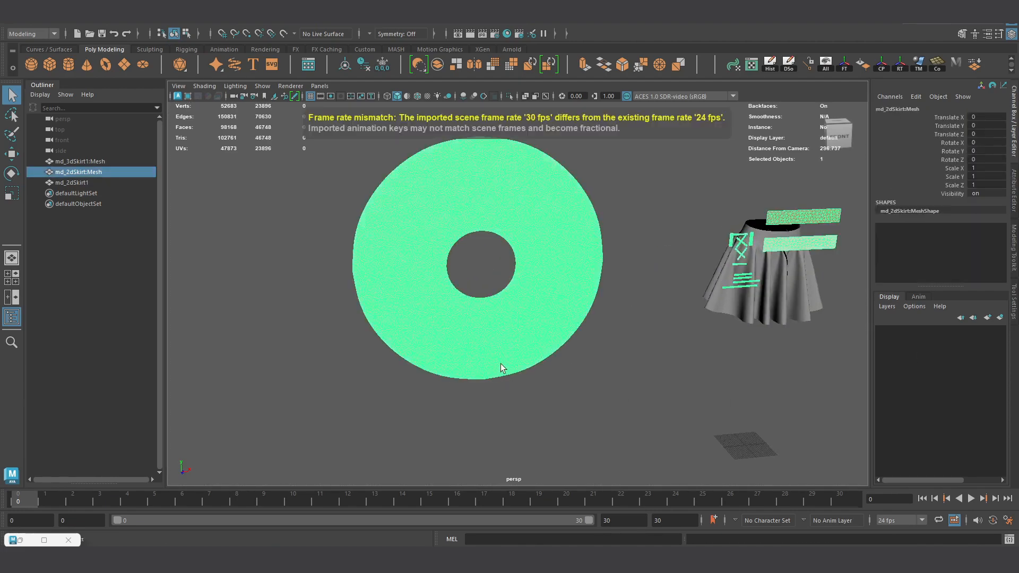
{"action": "left_click", "coordinate": [463, 332]}
{"action": "scroll", "coordinate": [493, 341], "scroll_direction": "up", "scroll_amount": 5}
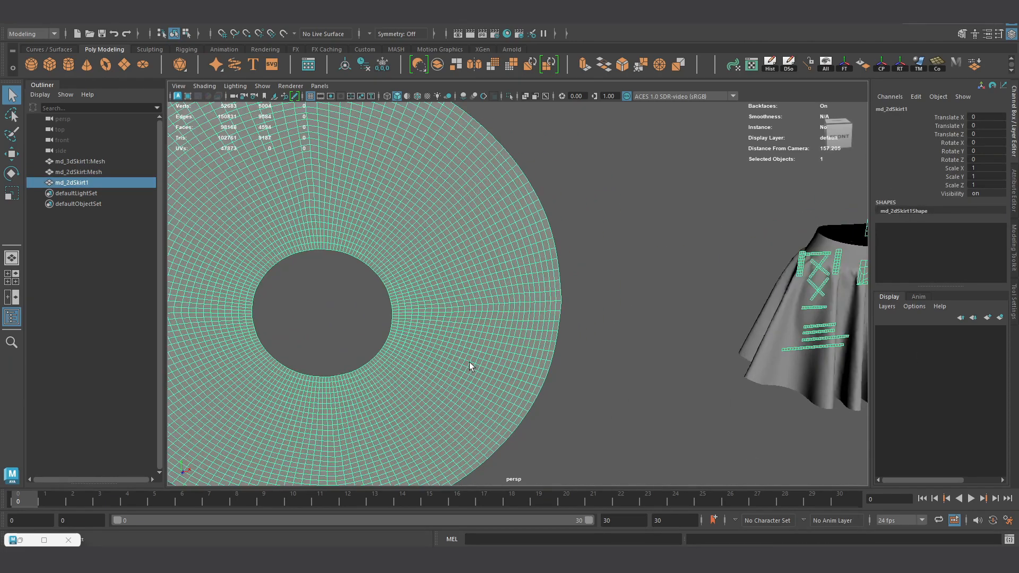
Step: Cut four straight lengthwise edge rows across the whole front waistband panel with Multi-Cut
{"action": "left_click_drag", "start_coordinate": [469, 366], "coordinate": [460, 354], "text": "alt"}
{"action": "left_click_drag", "start_coordinate": [534, 359], "coordinate": [496, 268], "text": "alt"}
{"action": "scroll", "coordinate": [414, 330], "scroll_direction": "up", "scroll_amount": 5}
{"action": "middle_click_drag", "start_coordinate": [495, 269], "coordinate": [492, 309], "text": "alt"}
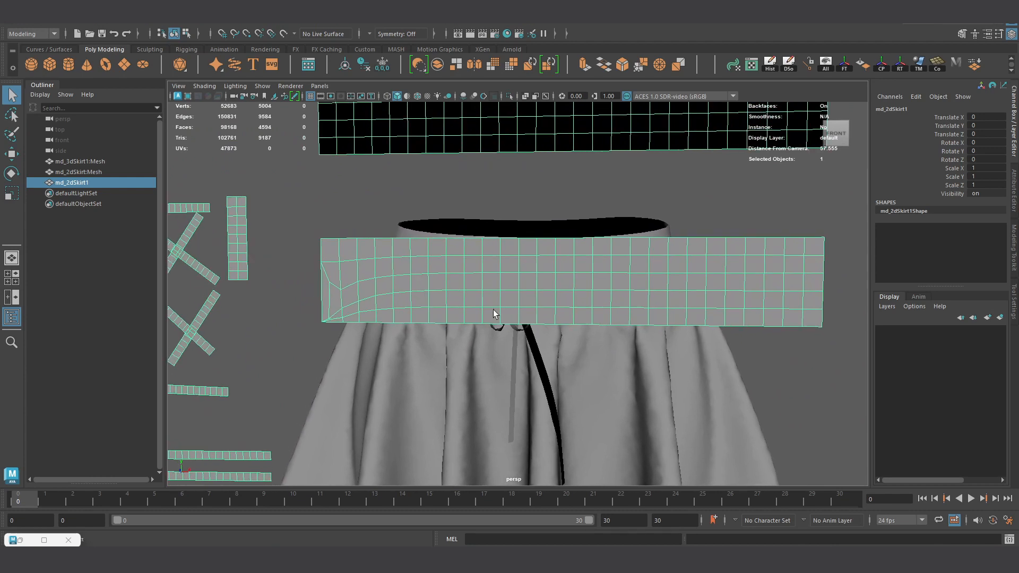
{"action": "right_click_drag", "start_coordinate": [712, 274], "coordinate": [439, 277], "text": "shift"}
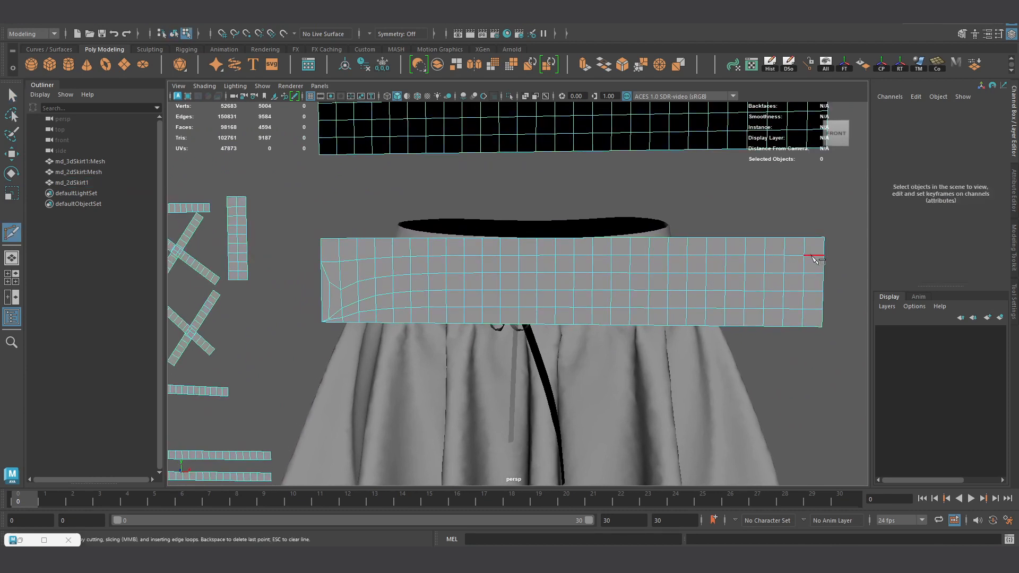
{"action": "left_click", "coordinate": [321, 254]}
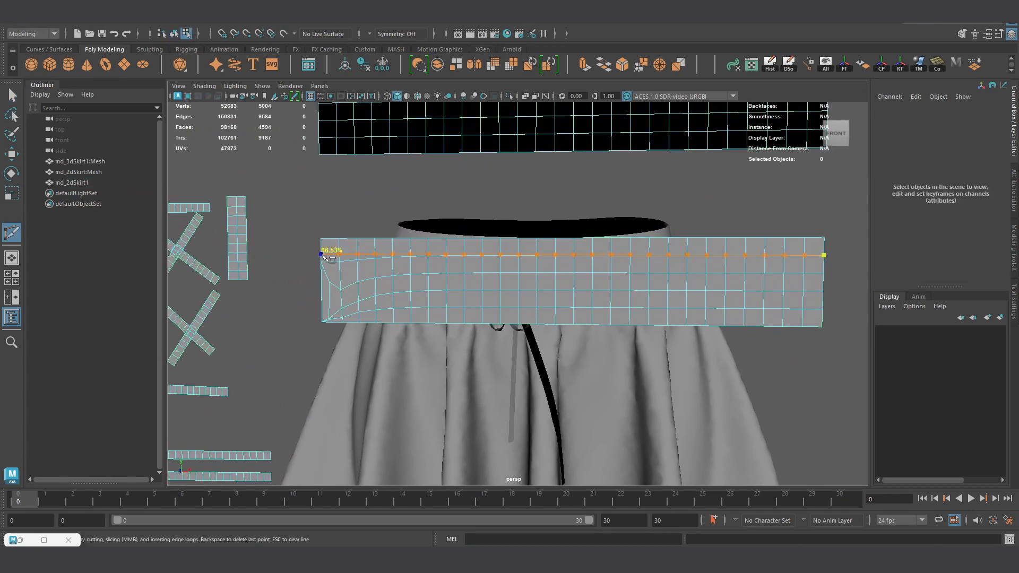
{"action": "key", "text": "Return"}
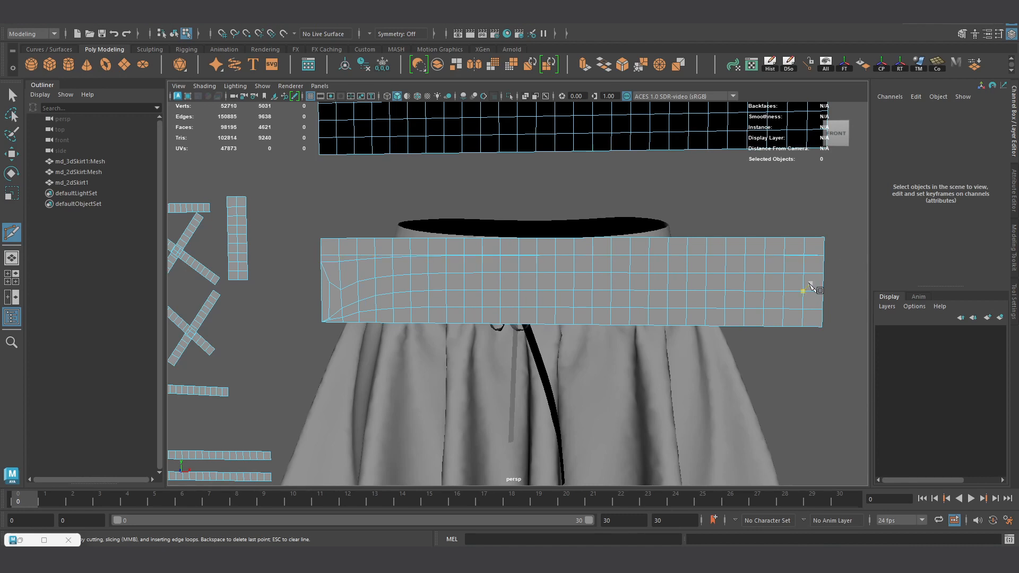
{"action": "left_click", "coordinate": [320, 280]}
{"action": "key", "text": "Return"}
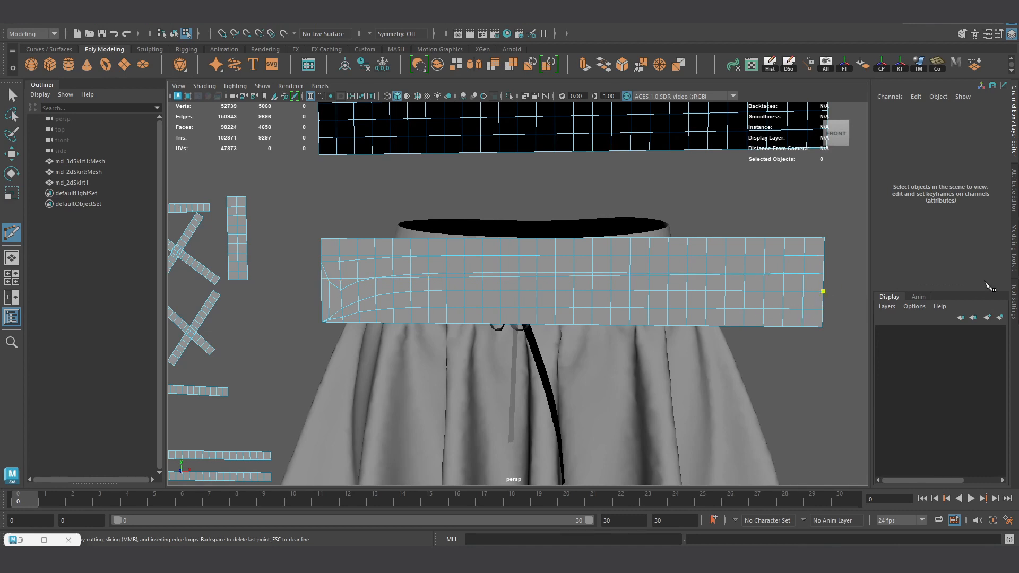
{"action": "left_click", "coordinate": [322, 294]}
{"action": "key", "text": "Return"}
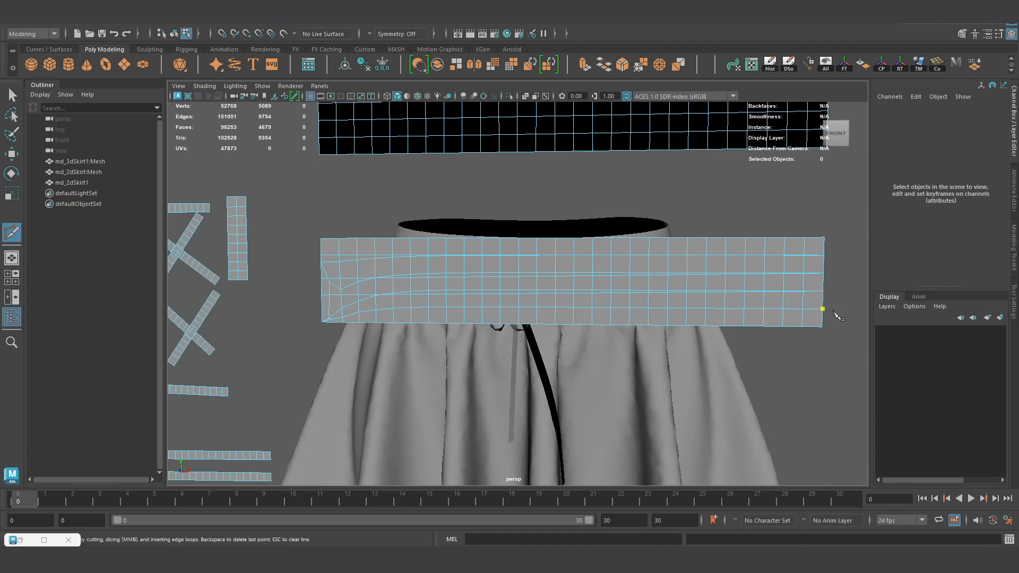
{"action": "left_click", "coordinate": [325, 307]}
{"action": "key", "text": "Return"}
Step: Delete three of the old curved lengthwise edge loops and the leftover slanted edge at the front waistband's left end
{"action": "key", "text": "w"}
{"action": "double_click", "coordinate": [514, 307]}
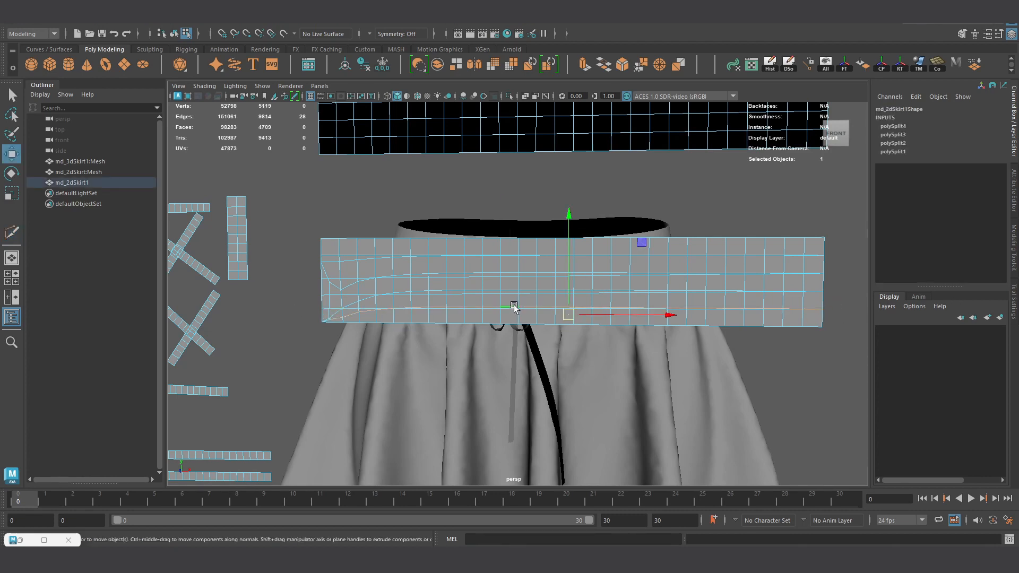
{"action": "double_click", "coordinate": [487, 272], "text": "shift"}
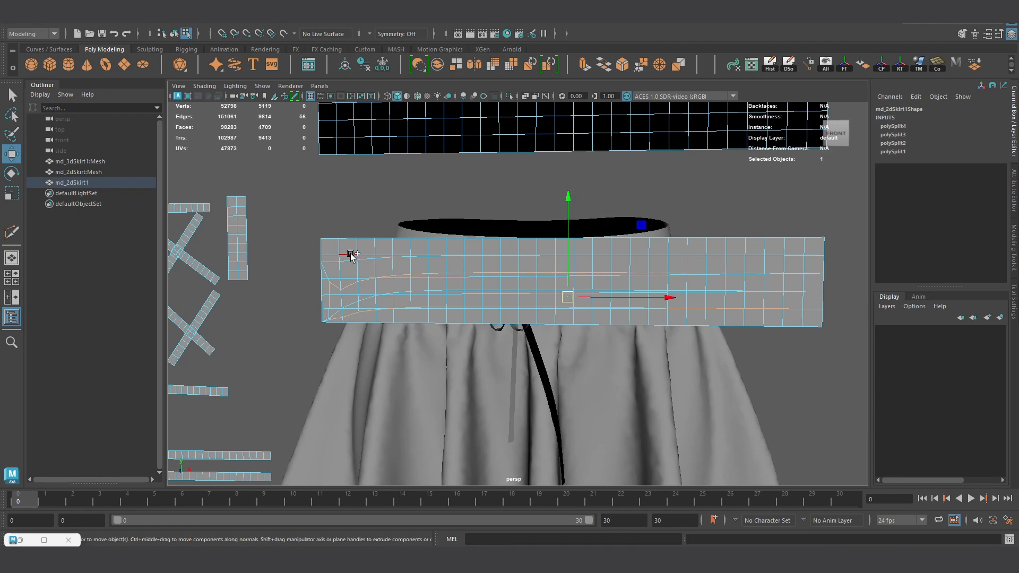
{"action": "double_click", "coordinate": [354, 259], "text": "shift"}
{"action": "key", "text": "Delete"}
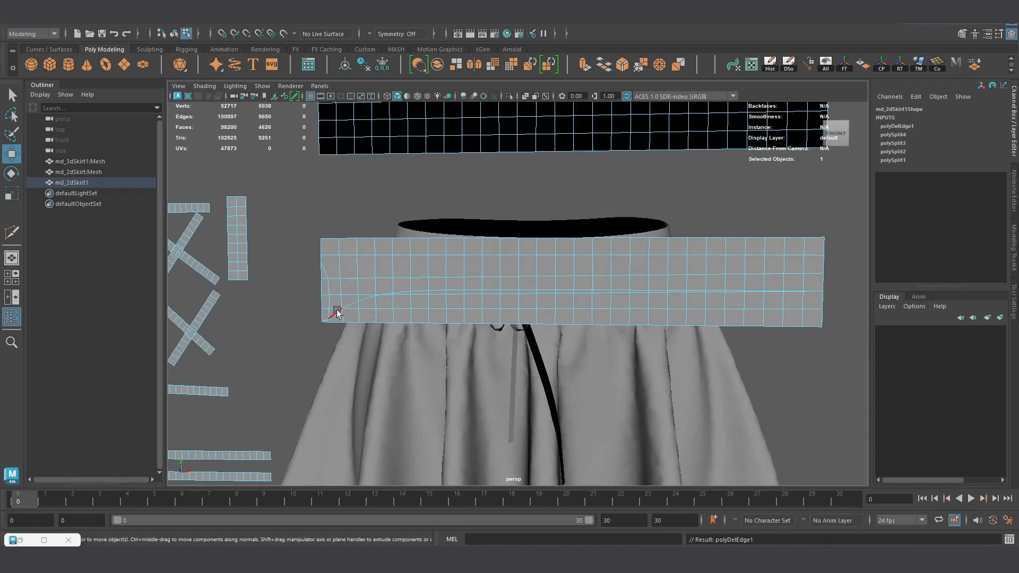
{"action": "left_click", "coordinate": [328, 290]}
{"action": "key", "text": "ctrl+Delete"}
Step: Delete the last curved edge loop that runs into the front waistband's lower-left corner
{"action": "right_click_drag", "start_coordinate": [306, 337], "coordinate": [353, 322], "text": "alt"}
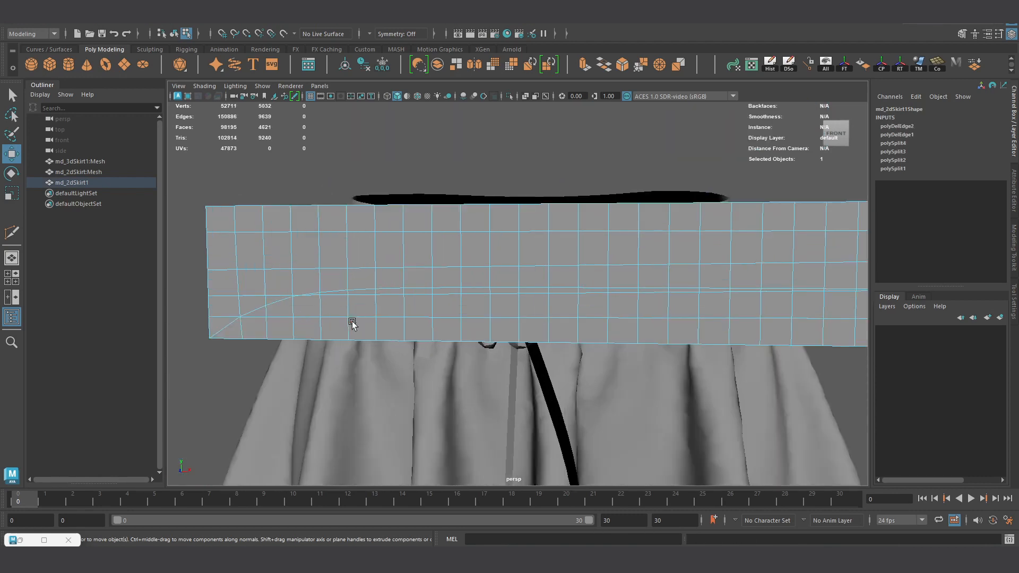
{"action": "right_click_drag", "start_coordinate": [280, 302], "coordinate": [263, 305]}
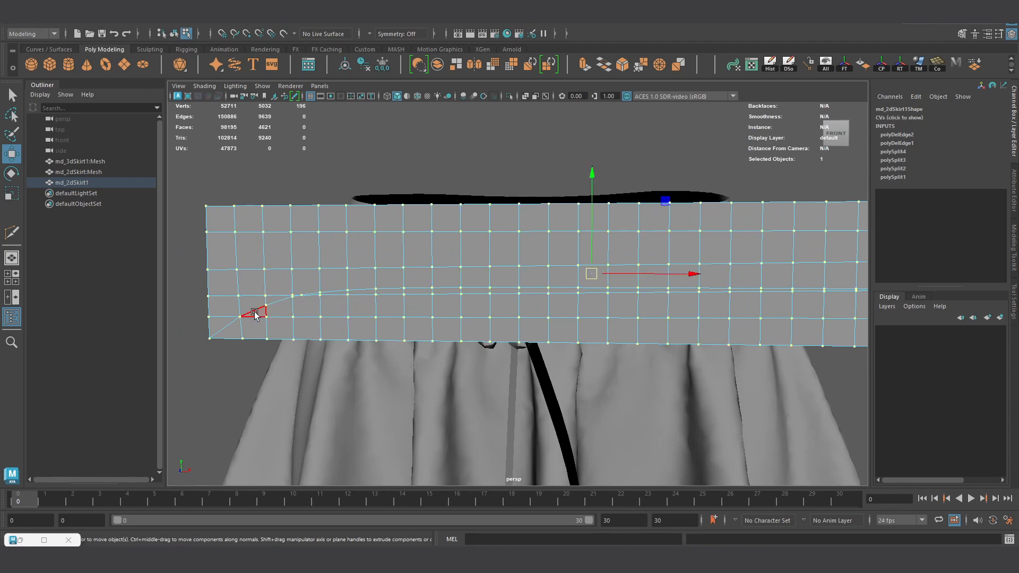
{"action": "key", "text": "F10"}
{"action": "double_click", "coordinate": [255, 310]}
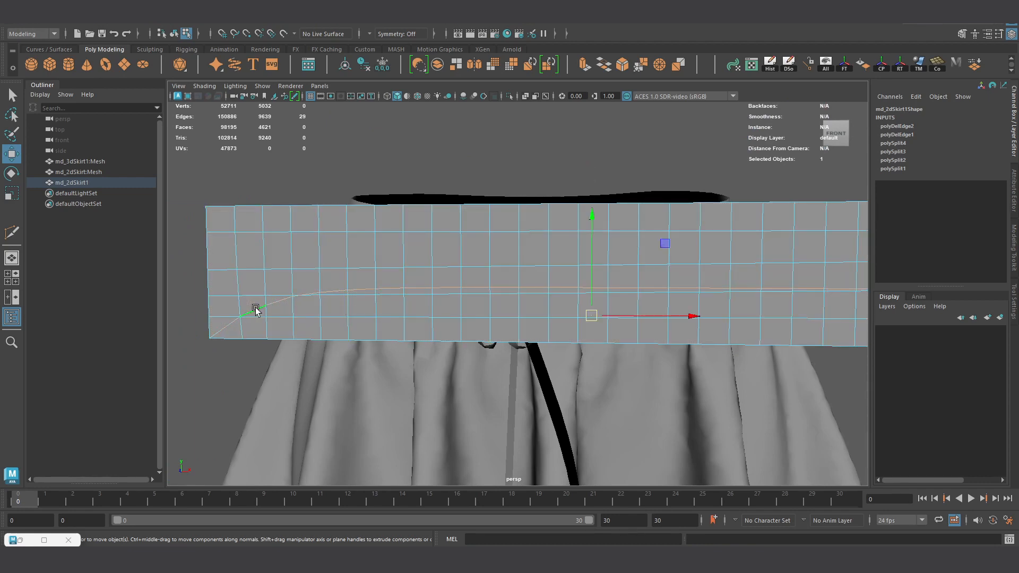
{"action": "left_click", "coordinate": [211, 351], "text": "ctrl"}
{"action": "middle_click_drag", "start_coordinate": [250, 352], "coordinate": [364, 295], "text": "alt"}
{"action": "left_click", "coordinate": [363, 297], "text": "shift"}
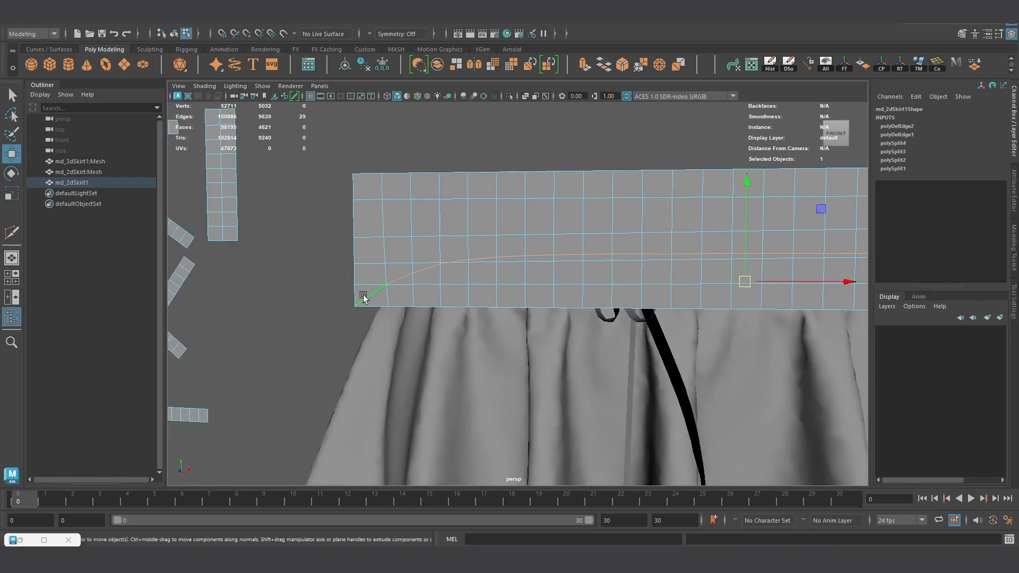
{"action": "key", "text": "Delete"}
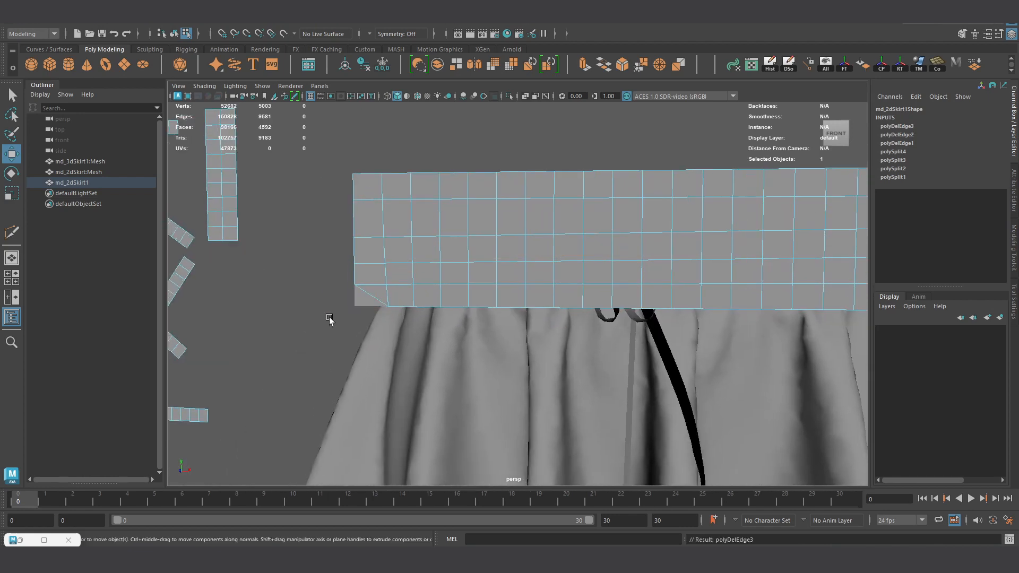
Step: Insert a vertex on the diagonal edge at the waistband's cut-off corner and move it out to restore the square corner
{"action": "key", "text": "F8"}
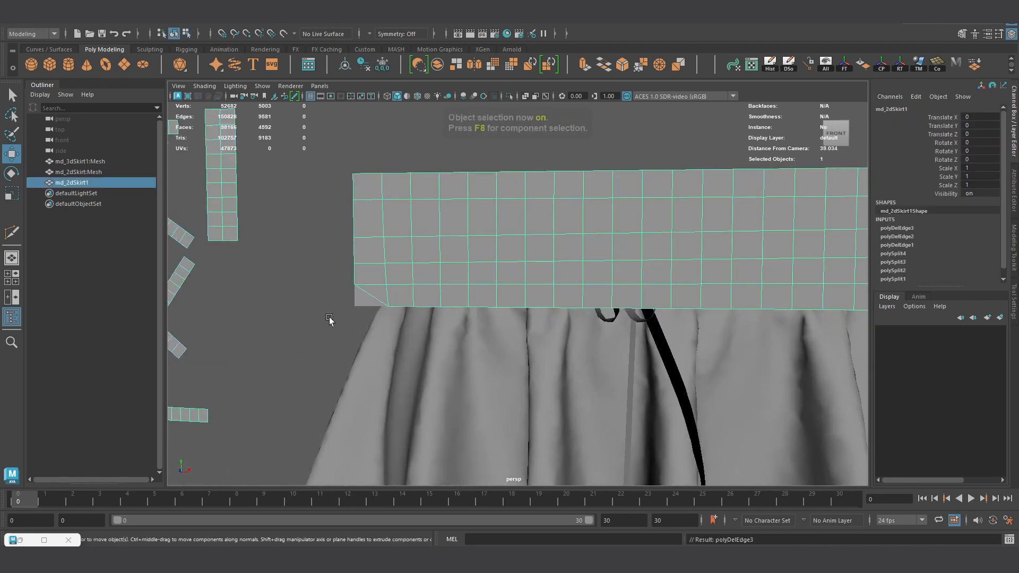
{"action": "right_click_drag", "start_coordinate": [375, 290], "coordinate": [310, 306], "text": "shift"}
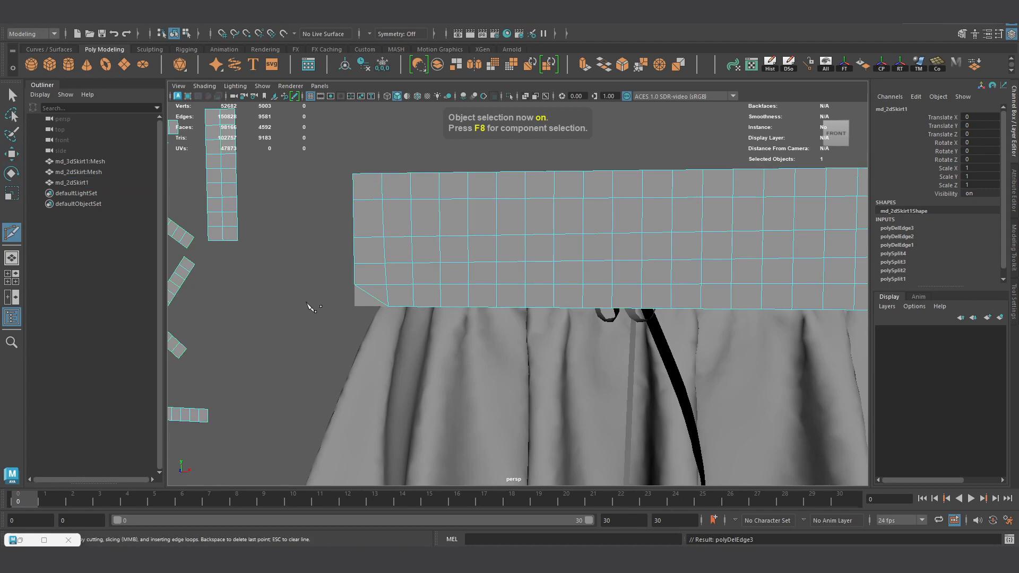
{"action": "left_click", "coordinate": [378, 301]}
{"action": "key", "text": "w"}
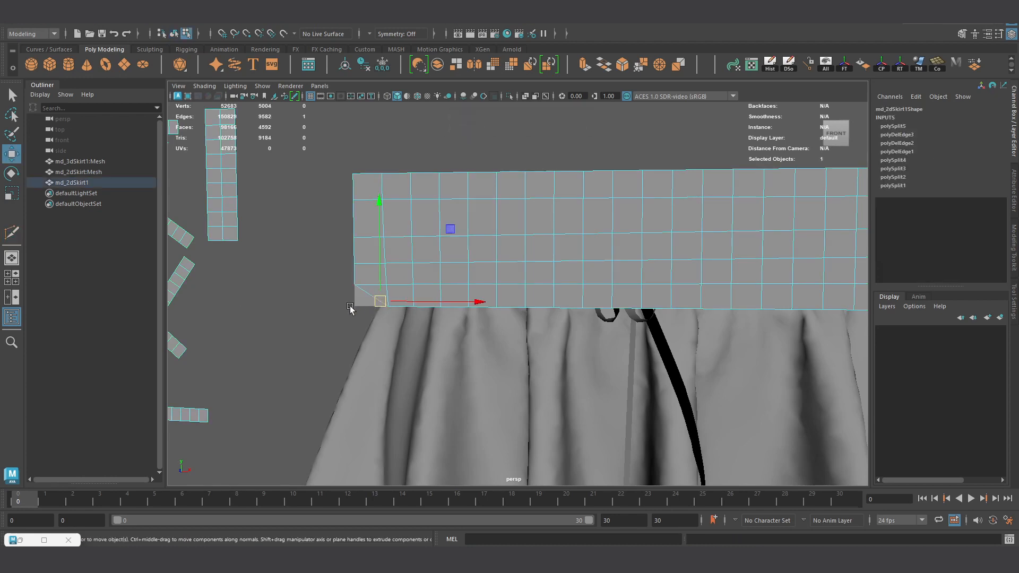
{"action": "key", "text": "f"}
{"action": "scroll", "coordinate": [375, 309], "scroll_direction": "down", "scroll_amount": 8}
{"action": "left_click_drag", "start_coordinate": [446, 313], "coordinate": [393, 316], "text": "alt"}
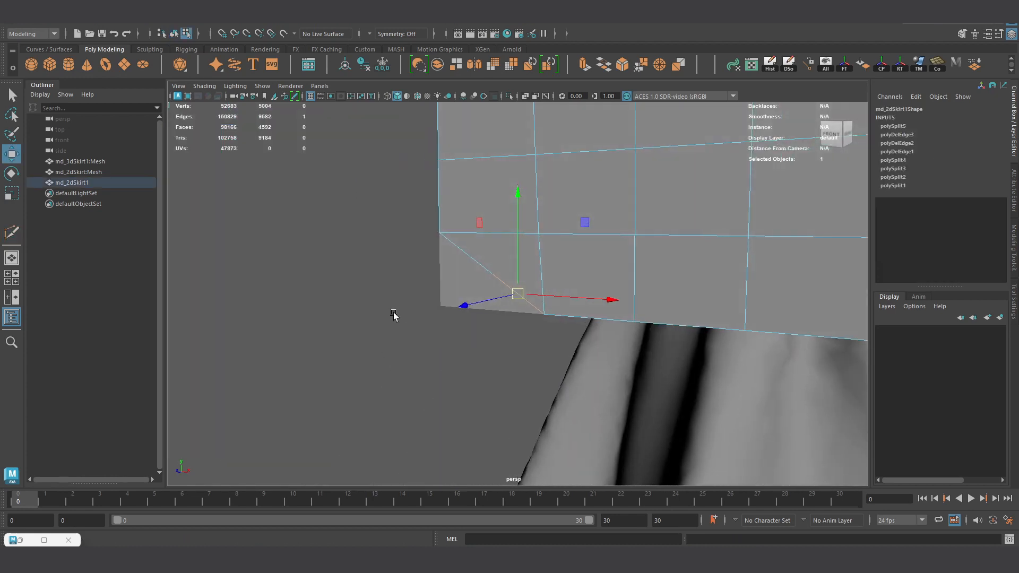
{"action": "middle_click_drag", "start_coordinate": [417, 314], "coordinate": [409, 320], "text": "alt"}
{"action": "key", "text": "F9"}
{"action": "left_click", "coordinate": [485, 279]}
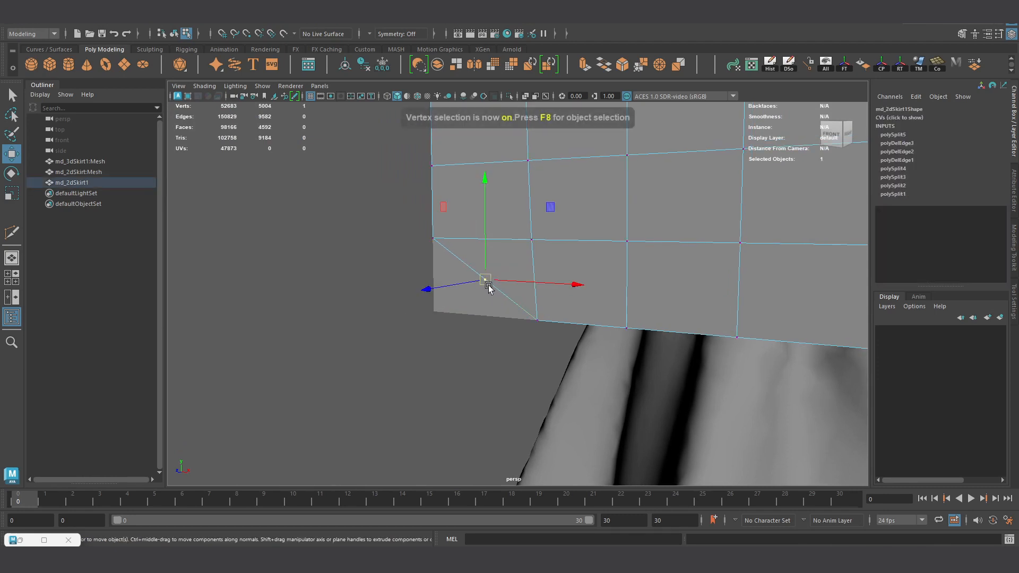
{"action": "left_click_drag", "start_coordinate": [486, 281], "coordinate": [423, 316]}
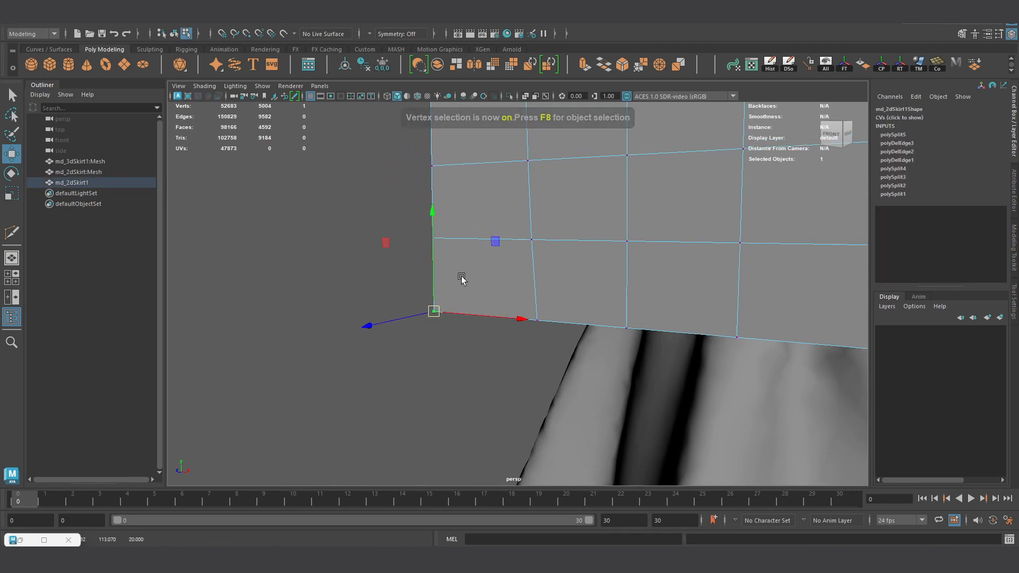
Step: Inspect the topology of the flat waistband, horizontal straps and crossed straps for uneven edges
{"action": "scroll", "coordinate": [462, 278], "scroll_direction": "down", "scroll_amount": 4}
{"action": "left_click_drag", "start_coordinate": [463, 280], "coordinate": [396, 300], "text": "alt"}
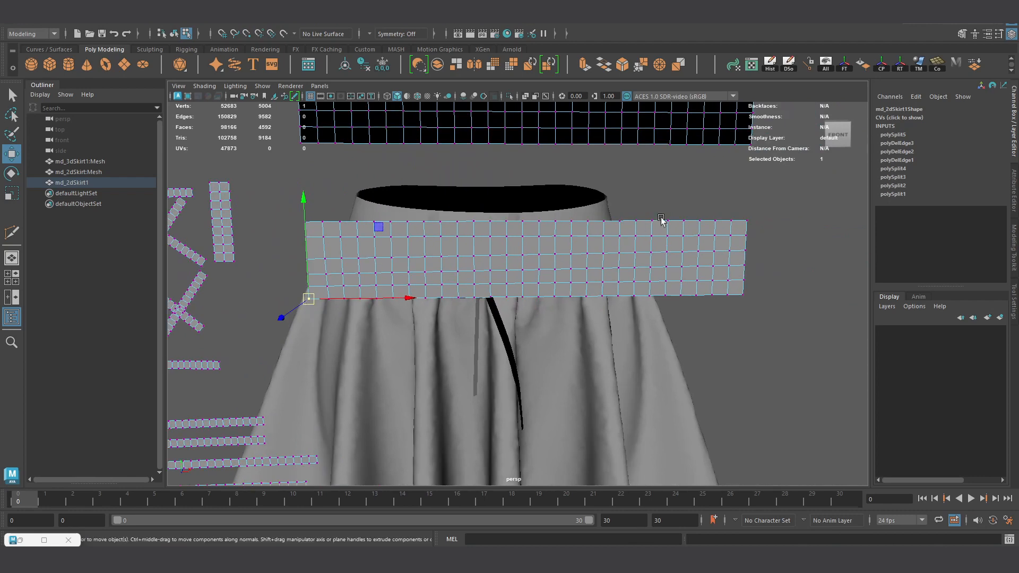
{"action": "middle_click_drag", "start_coordinate": [662, 220], "coordinate": [672, 354], "text": "alt"}
{"action": "middle_click_drag", "start_coordinate": [497, 423], "coordinate": [514, 348], "text": "alt"}
{"action": "middle_click_drag", "start_coordinate": [408, 333], "coordinate": [659, 140], "text": "alt"}
{"action": "middle_click_drag", "start_coordinate": [535, 345], "coordinate": [539, 320], "text": "alt"}
{"action": "scroll", "coordinate": [539, 320], "scroll_direction": "up", "scroll_amount": 5}
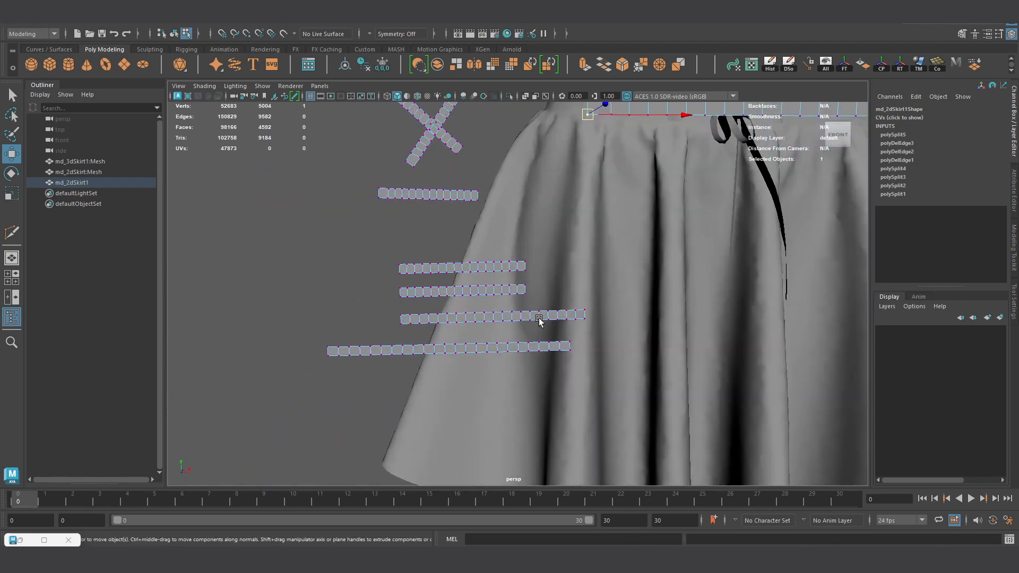
{"action": "middle_click_drag", "start_coordinate": [399, 260], "coordinate": [436, 346], "text": "alt"}
{"action": "middle_click_drag", "start_coordinate": [400, 208], "coordinate": [437, 427], "text": "alt"}
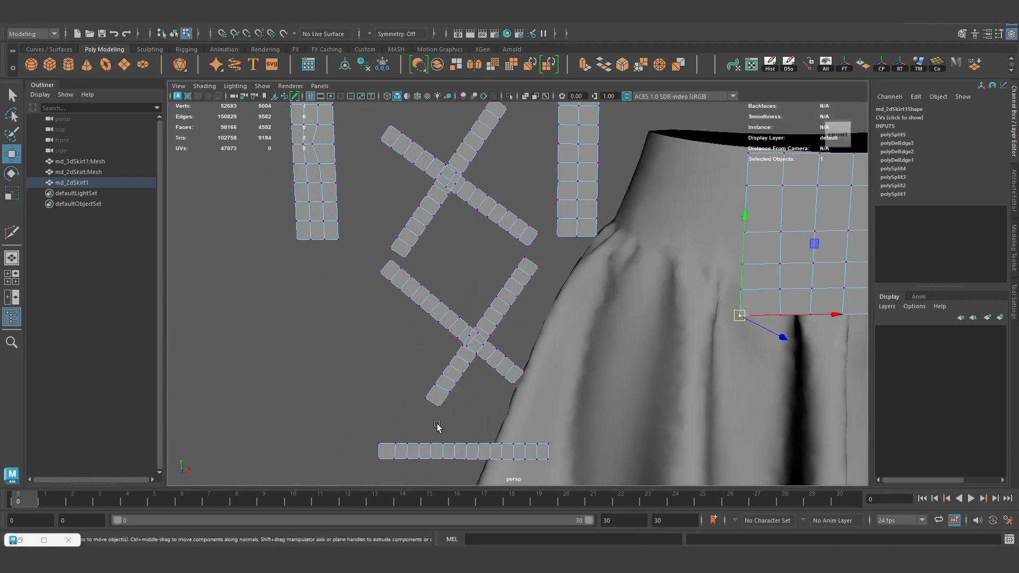
{"action": "scroll", "coordinate": [462, 337], "scroll_direction": "up", "scroll_amount": 5}
{"action": "scroll", "coordinate": [464, 337], "scroll_direction": "down", "scroll_amount": 5}
{"action": "middle_click_drag", "start_coordinate": [448, 261], "coordinate": [461, 407], "text": "alt"}
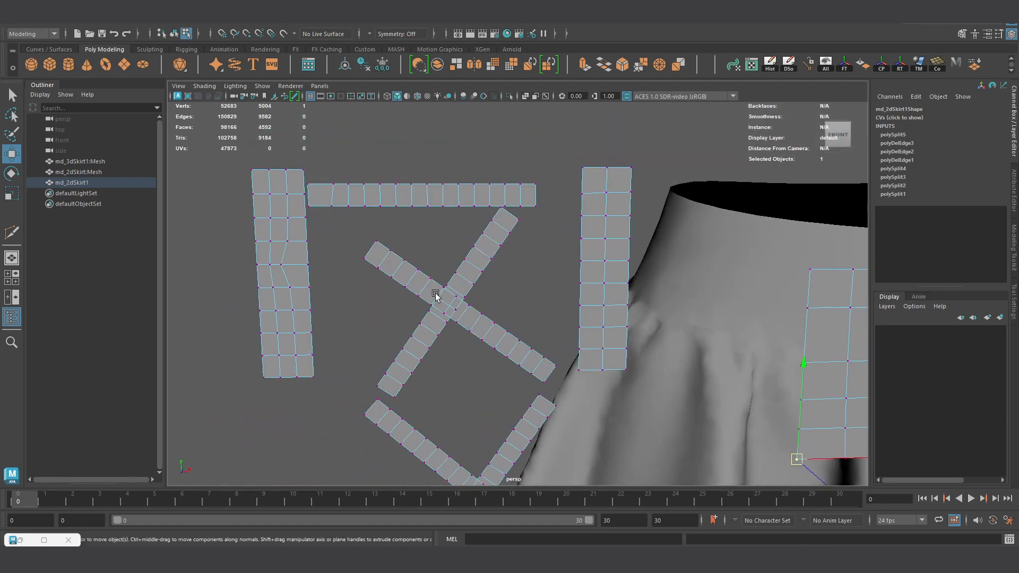
Step: Move the crooked vertex midway along the left vertical strap's right inner edge column outward into line
{"action": "middle_click_drag", "start_coordinate": [354, 316], "coordinate": [445, 348], "text": "alt"}
{"action": "scroll", "coordinate": [445, 348], "scroll_direction": "up", "scroll_amount": 3}
{"action": "middle_click_drag", "start_coordinate": [345, 353], "coordinate": [425, 336], "text": "alt"}
{"action": "left_click", "coordinate": [380, 280]}
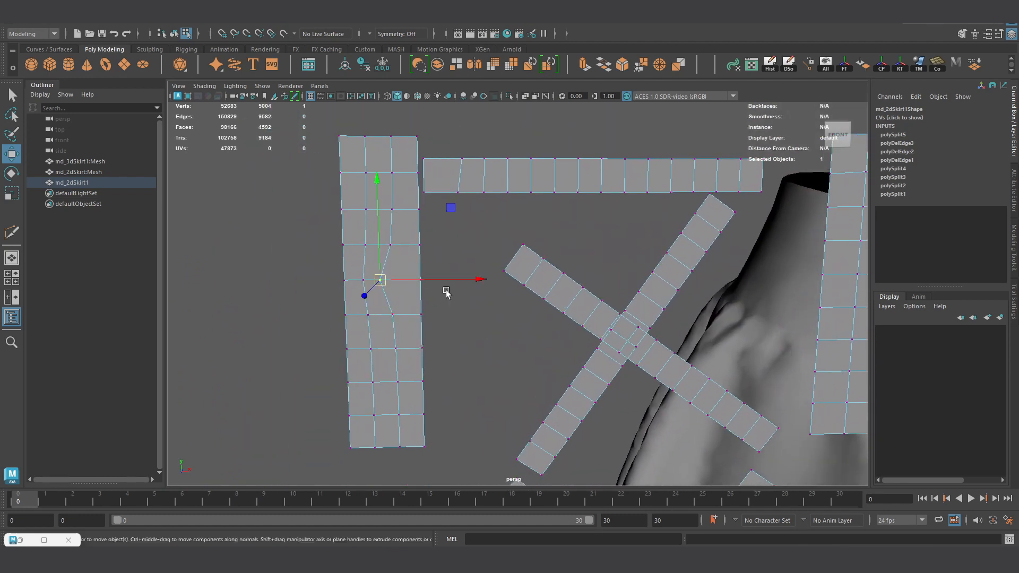
{"action": "left_click_drag", "start_coordinate": [466, 283], "coordinate": [484, 279]}
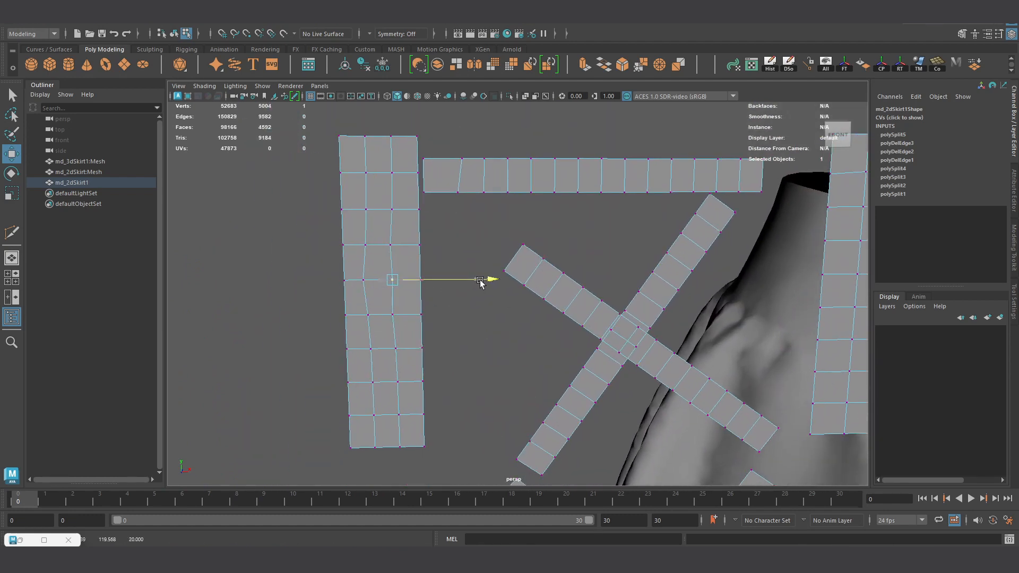
Step: Cut a straight lengthwise edge row through the left vertical strap, delete its crooked inner edge loop and return to object selection
{"action": "middle_click_drag", "start_coordinate": [365, 304], "coordinate": [438, 303], "text": "alt"}
{"action": "key", "text": "F8"}
{"action": "key", "text": "y"}
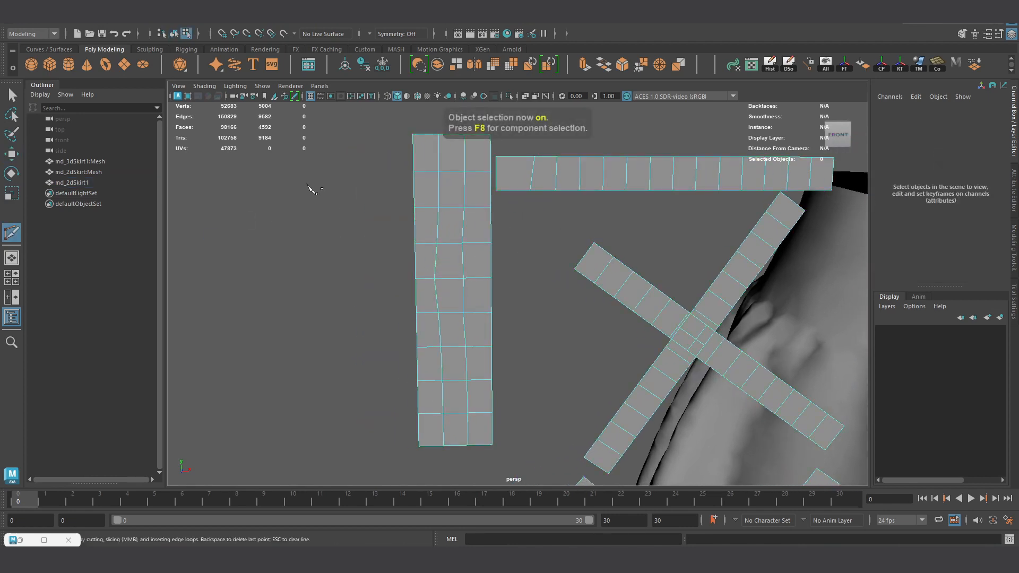
{"action": "key", "text": "Escape"}
{"action": "left_click", "coordinate": [442, 445]}
{"action": "key", "text": "Return"}
{"action": "key", "text": "w"}
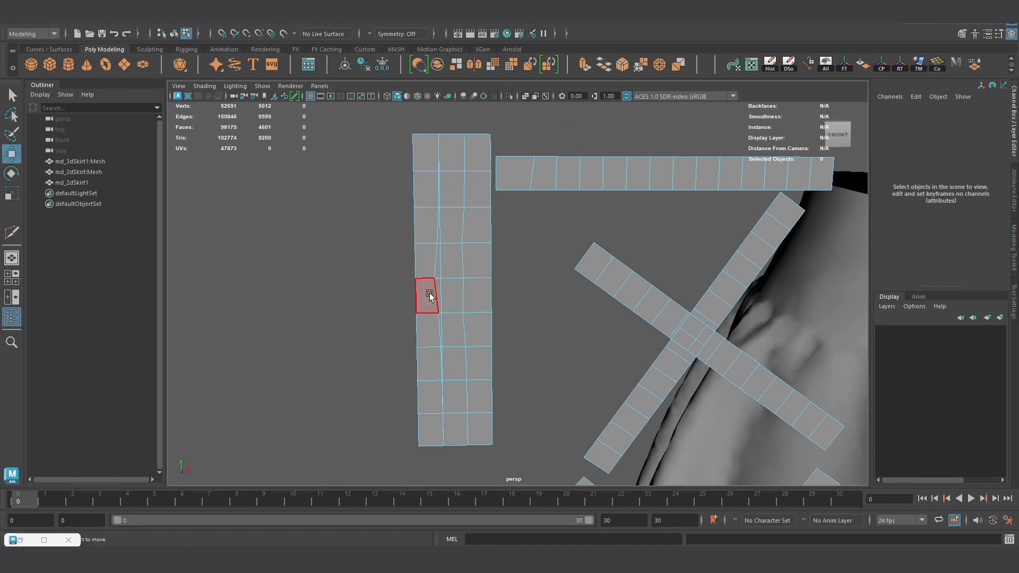
{"action": "double_click", "coordinate": [435, 295]}
{"action": "right_click_drag", "start_coordinate": [503, 188], "coordinate": [321, 302], "text": "shift"}
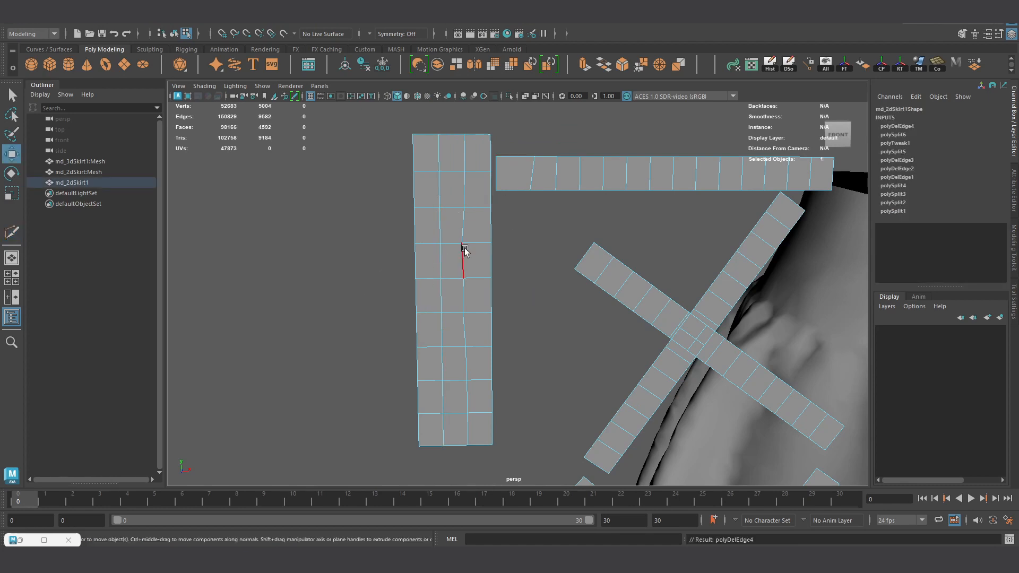
{"action": "scroll", "coordinate": [467, 246], "scroll_direction": "down", "scroll_amount": 5}
{"action": "scroll", "coordinate": [413, 295], "scroll_direction": "down", "scroll_amount": 3}
{"action": "key", "text": "F8"}
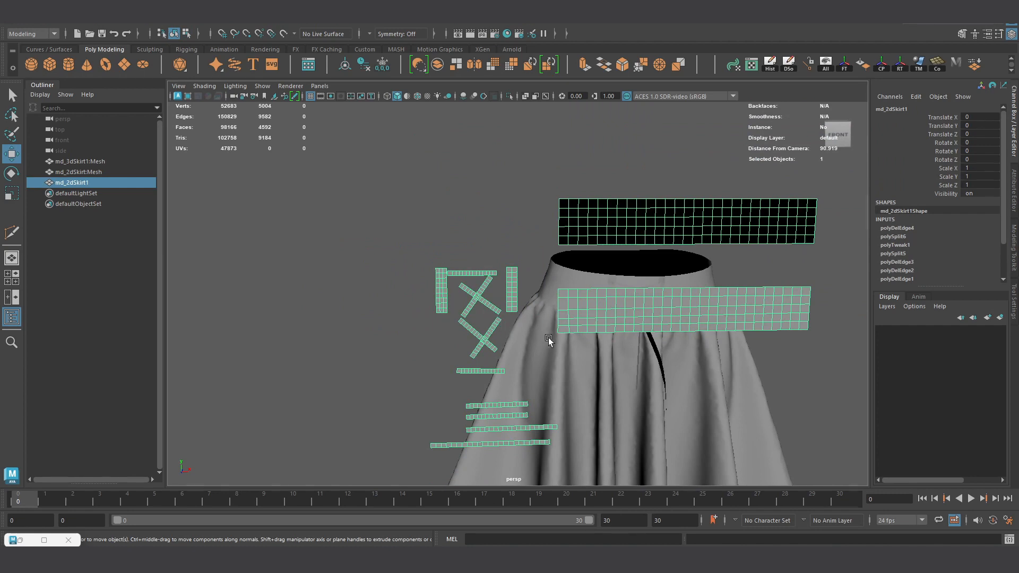
{"action": "scroll", "coordinate": [548, 340], "scroll_direction": "down", "scroll_amount": 4}
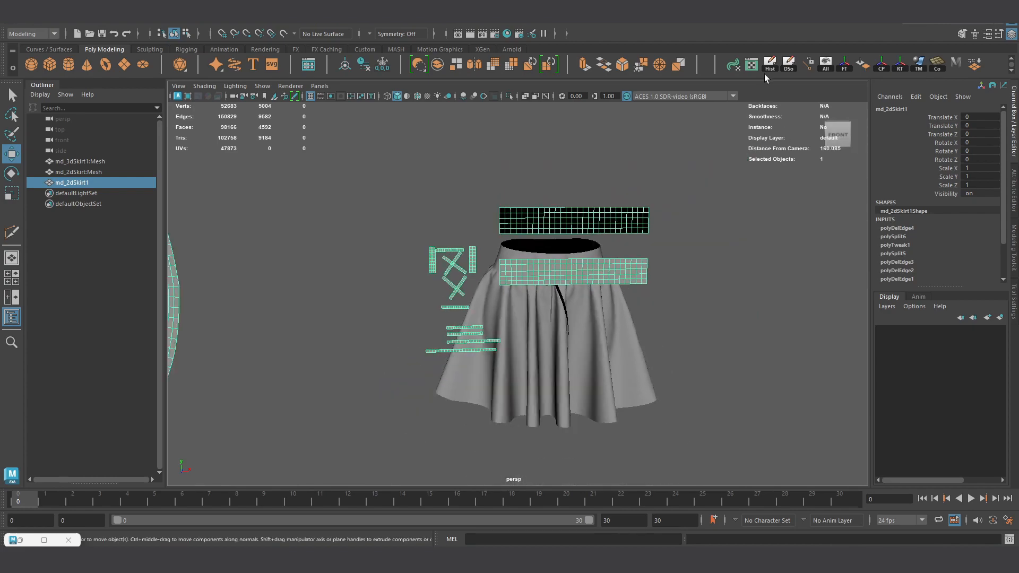
Step: Delete the construction history of the retopologized flat skirt mesh md_2dSkirt1
{"action": "left_click", "coordinate": [769, 64]}
{"action": "left_click_drag", "start_coordinate": [646, 313], "coordinate": [838, 340], "text": "alt"}
{"action": "left_click_drag", "start_coordinate": [435, 338], "coordinate": [606, 313], "text": "alt"}
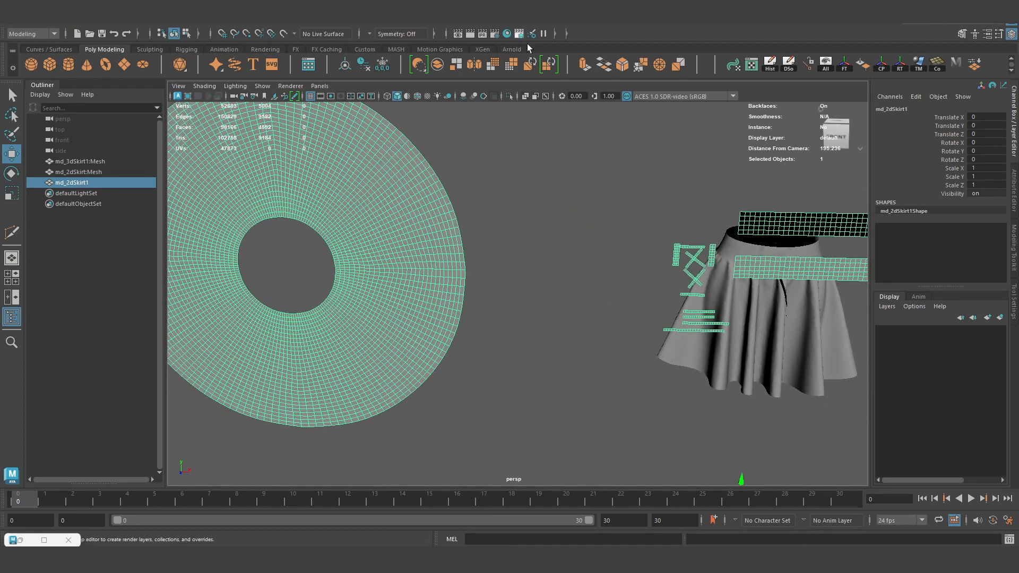
Step: Open the UV Editor and compare the UVs of the original flat mesh with those of the retopologized flat mesh
{"action": "left_click", "coordinate": [752, 66]}
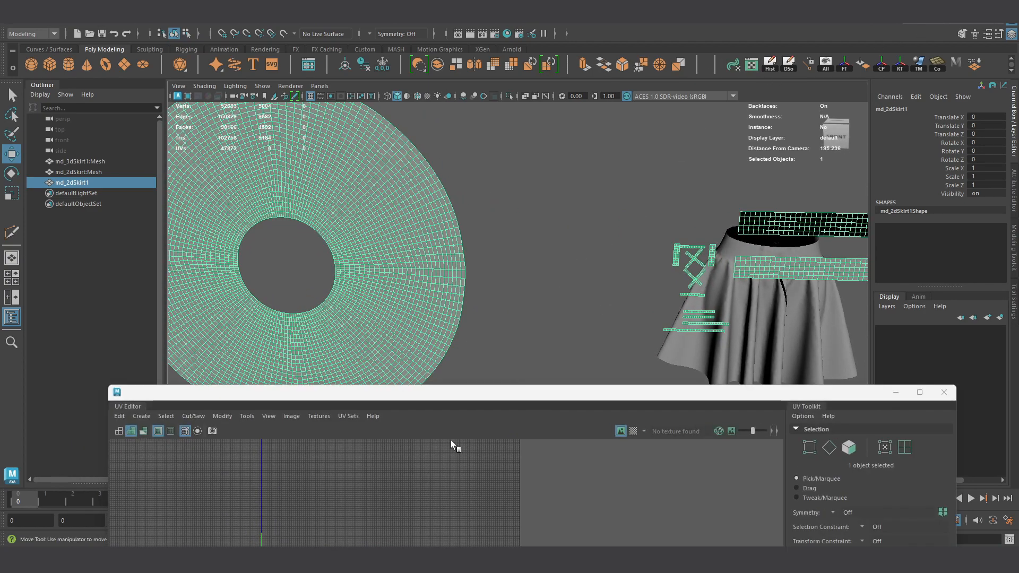
{"action": "scroll", "coordinate": [493, 268], "scroll_direction": "down", "scroll_amount": 3}
{"action": "left_click", "coordinate": [467, 310]}
{"action": "scroll", "coordinate": [428, 519], "scroll_direction": "down", "scroll_amount": 5}
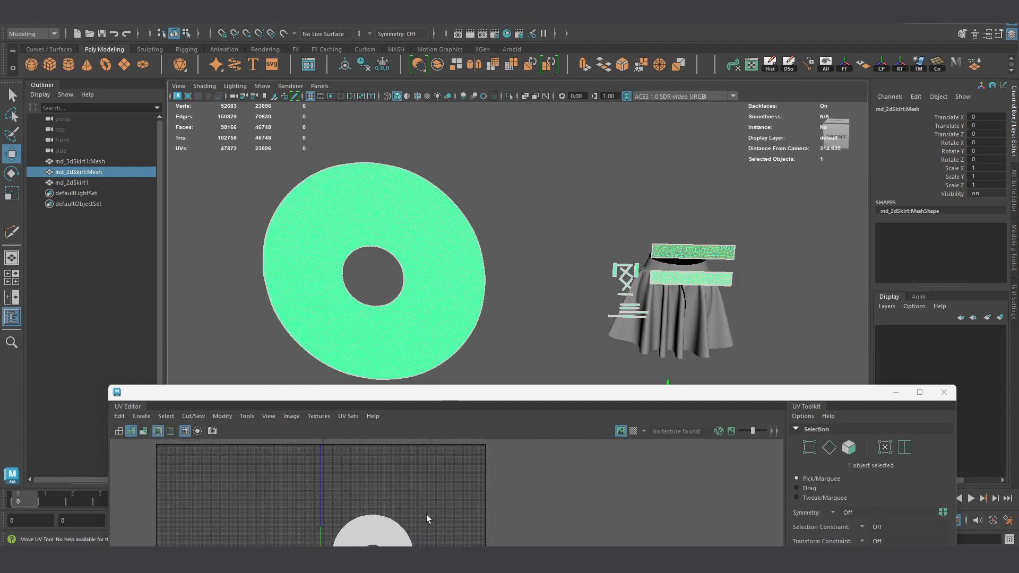
{"action": "left_click", "coordinate": [426, 316]}
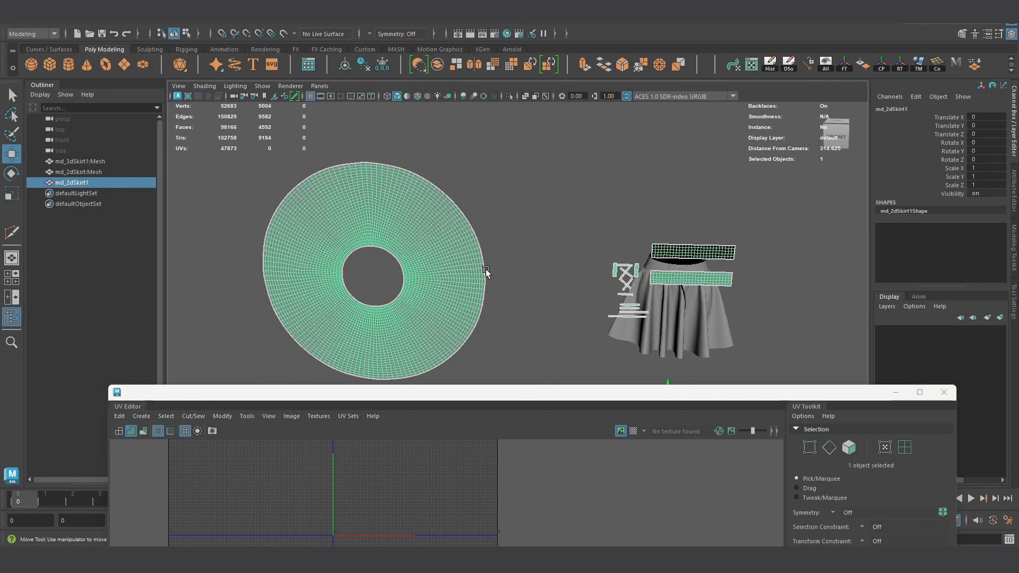
{"action": "left_click", "coordinate": [460, 288]}
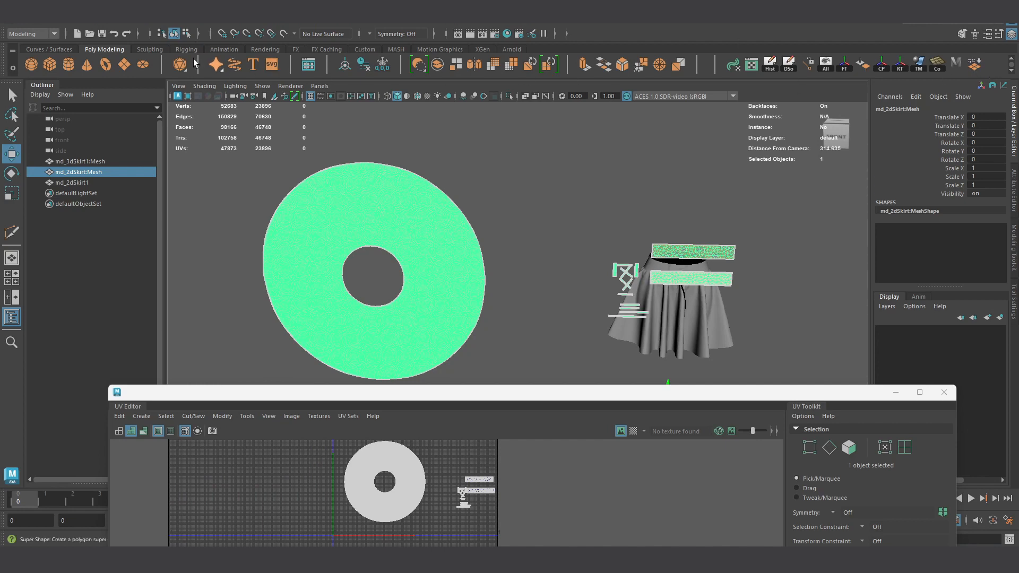
Step: Reset the Transfer Attributes options and set them to transfer all UV sets in Local sample space, with color sets off
{"action": "left_click", "coordinate": [202, 25]}
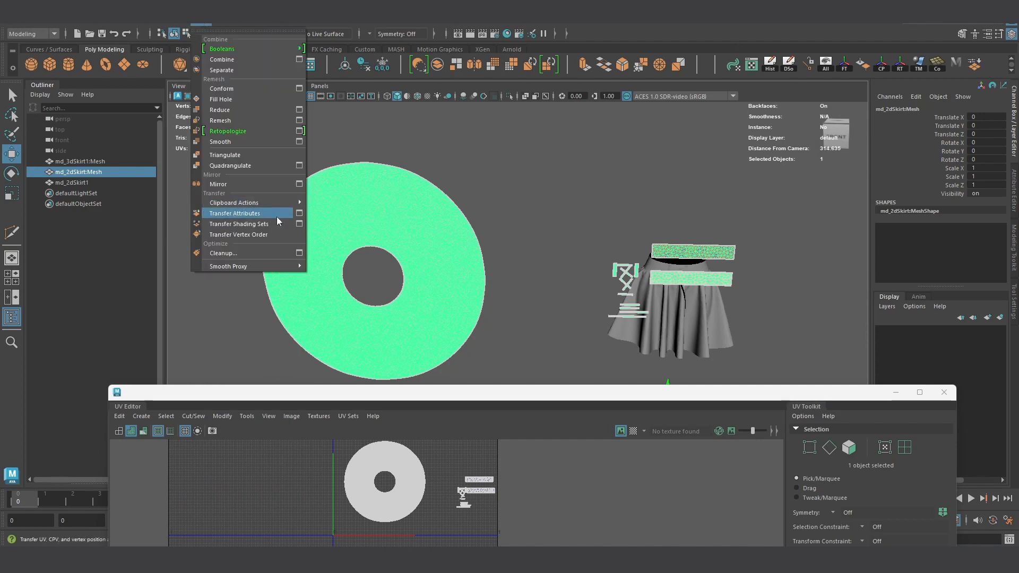
{"action": "left_click", "coordinate": [298, 214]}
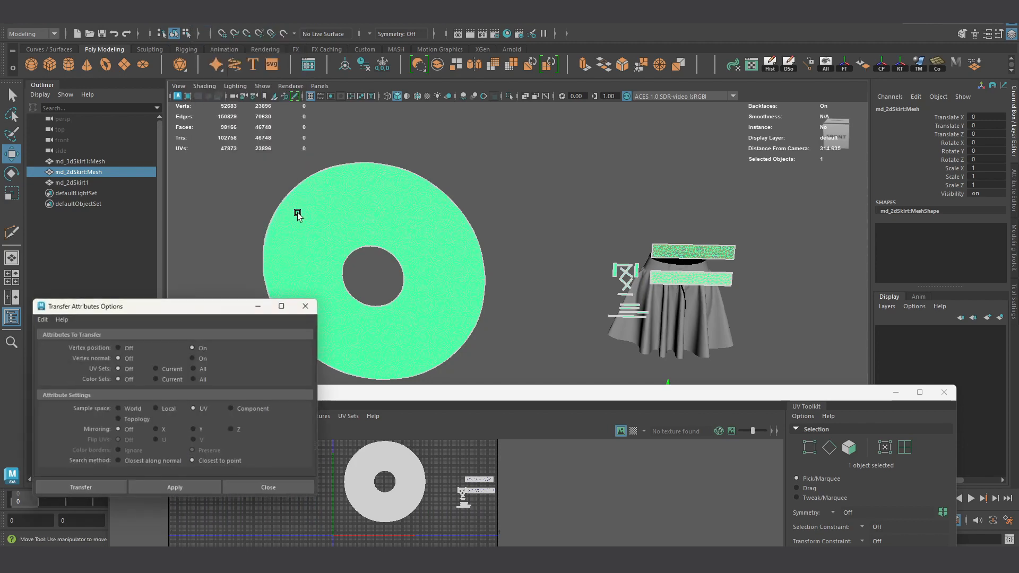
{"action": "left_click_drag", "start_coordinate": [804, 75], "coordinate": [812, 49]}
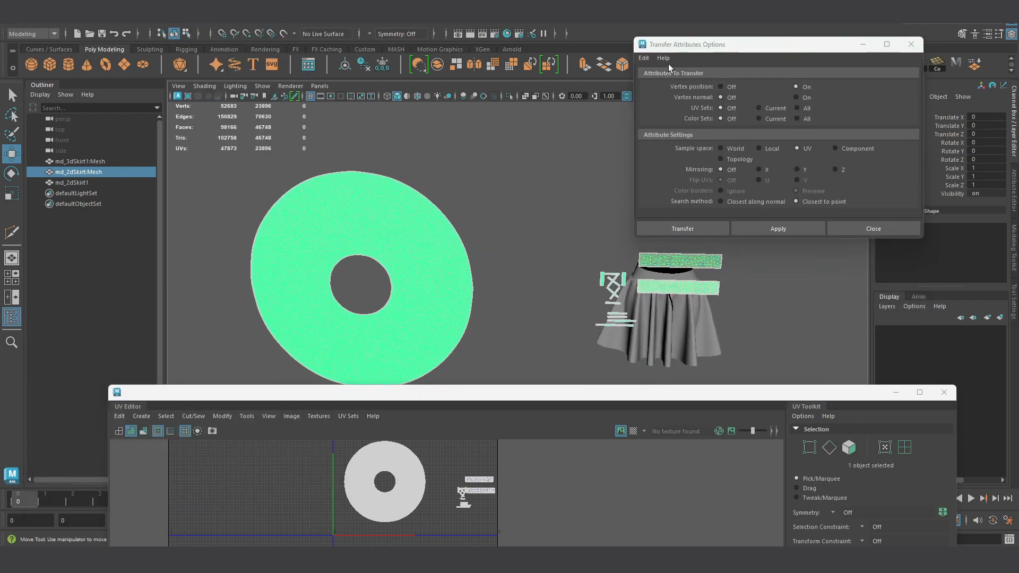
{"action": "left_click", "coordinate": [647, 61]}
{"action": "left_click", "coordinate": [665, 81]}
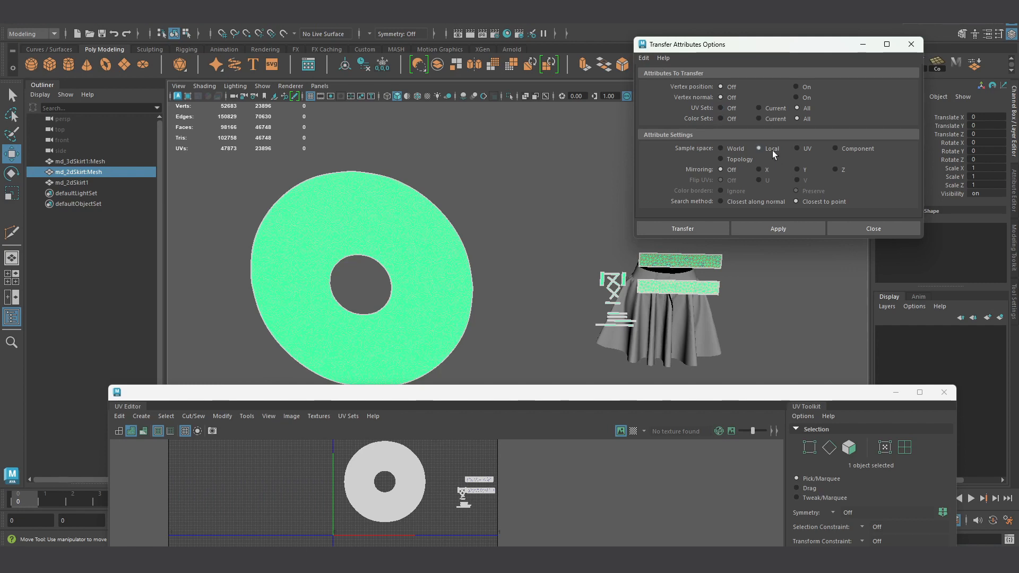
{"action": "middle_click_drag", "start_coordinate": [488, 320], "coordinate": [529, 314], "text": "alt"}
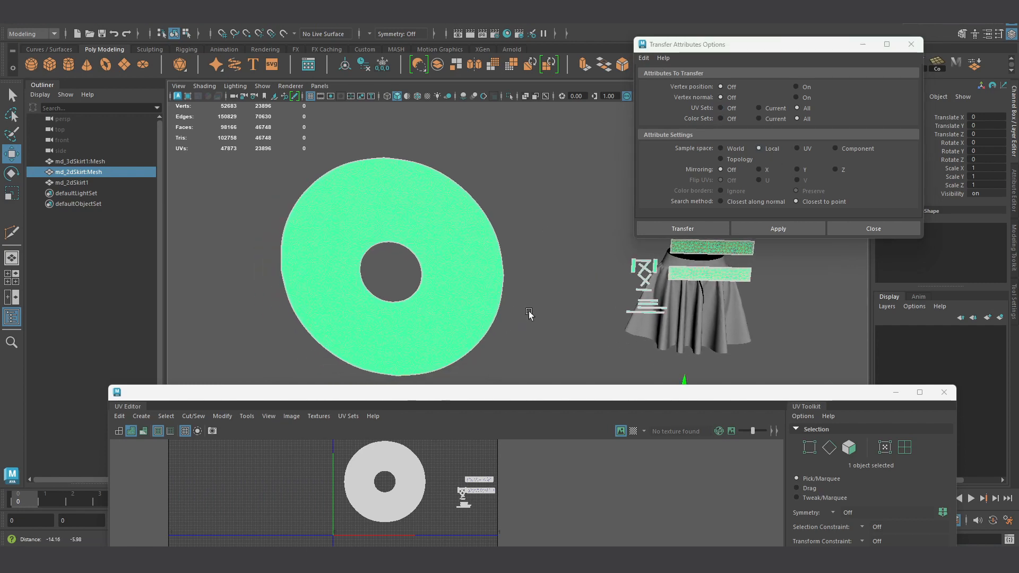
{"action": "left_click_drag", "start_coordinate": [565, 274], "coordinate": [545, 260], "text": "alt"}
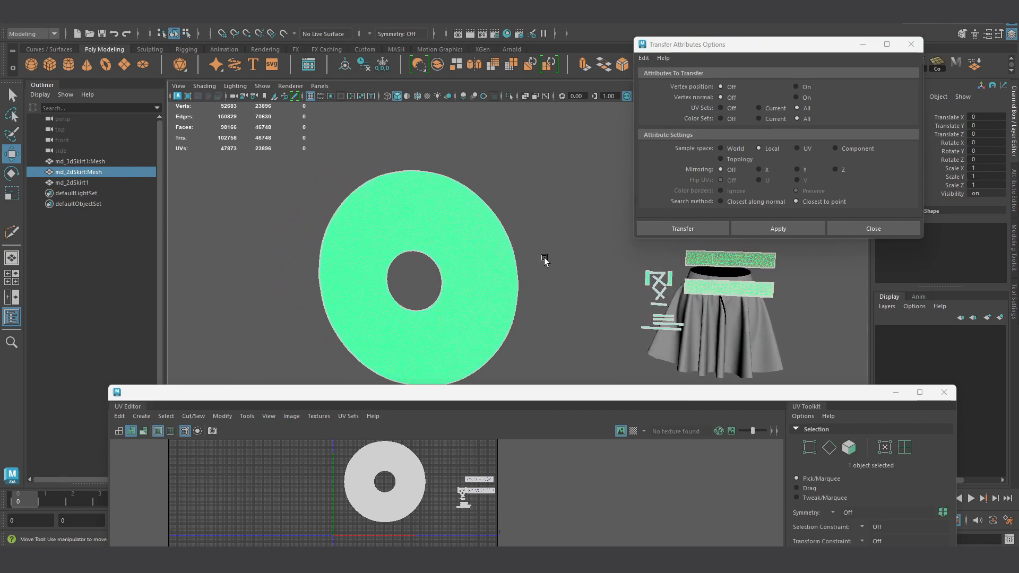
{"action": "left_click", "coordinate": [724, 118]}
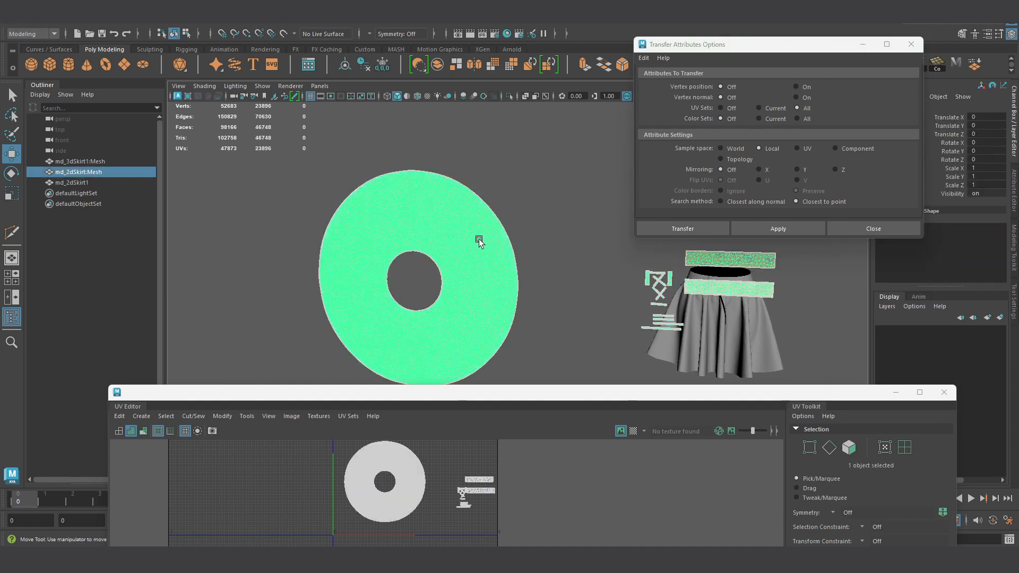
Step: Transfer the UVs from the original flat mesh md_2dSkirt:Mesh to the retopologized mesh md_2dSkirt1
{"action": "scroll", "coordinate": [480, 227], "scroll_direction": "up", "scroll_amount": 6}
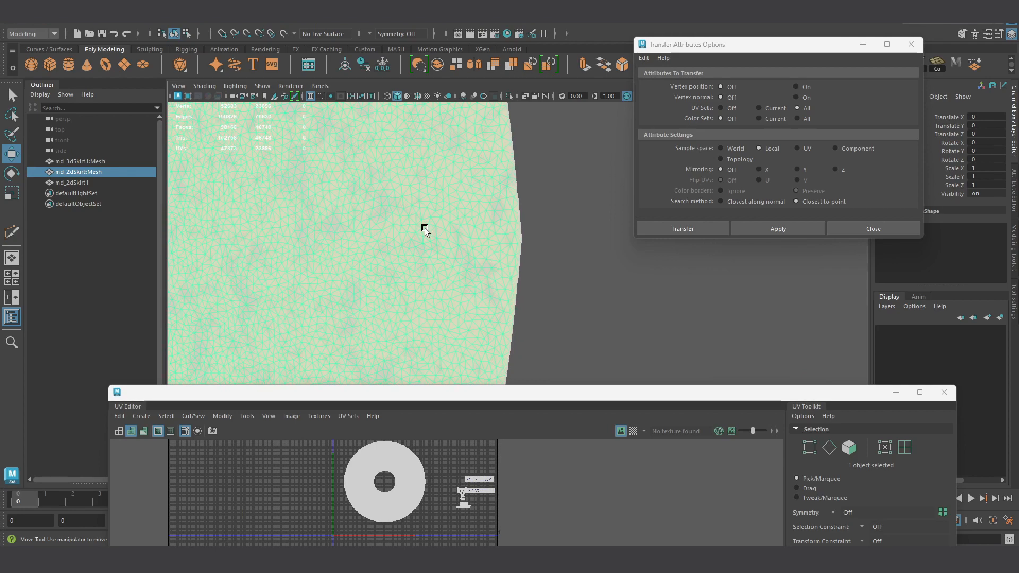
{"action": "scroll", "coordinate": [273, 237], "scroll_direction": "down", "scroll_amount": 8}
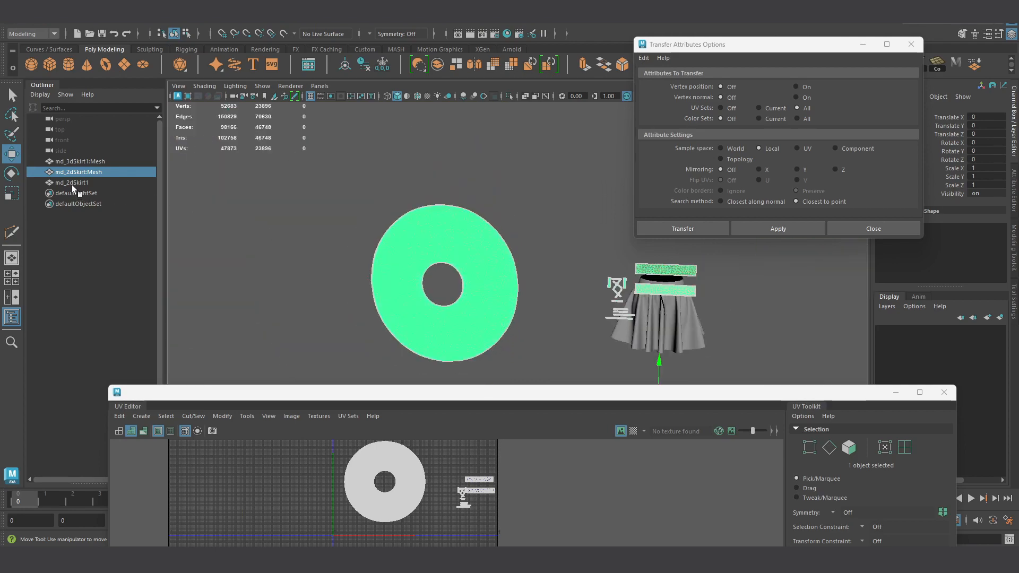
{"action": "left_click", "coordinate": [72, 183]}
{"action": "scroll", "coordinate": [486, 259], "scroll_direction": "up", "scroll_amount": 3}
{"action": "scroll", "coordinate": [536, 274], "scroll_direction": "up", "scroll_amount": 2}
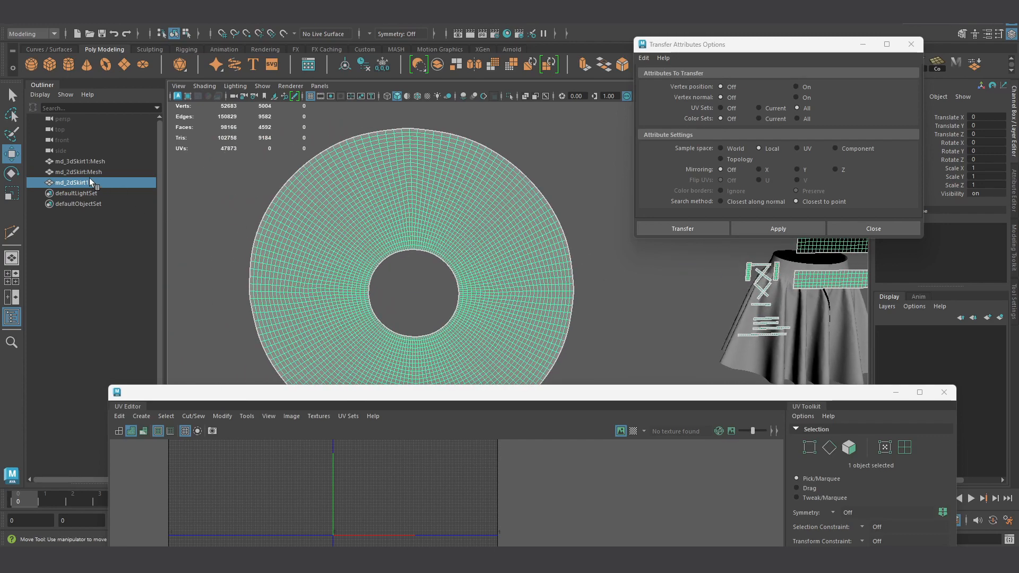
{"action": "left_click", "coordinate": [81, 172]}
{"action": "left_click", "coordinate": [69, 183], "text": "ctrl"}
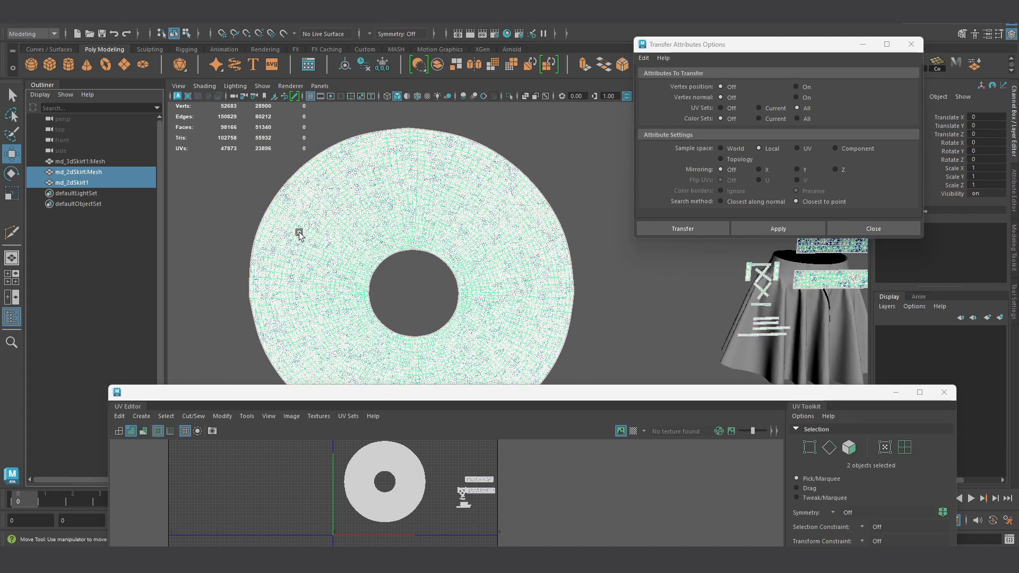
{"action": "scroll", "coordinate": [518, 243], "scroll_direction": "up", "scroll_amount": 6}
{"action": "scroll", "coordinate": [520, 250], "scroll_direction": "down", "scroll_amount": 3}
{"action": "scroll", "coordinate": [520, 249], "scroll_direction": "down", "scroll_amount": 4}
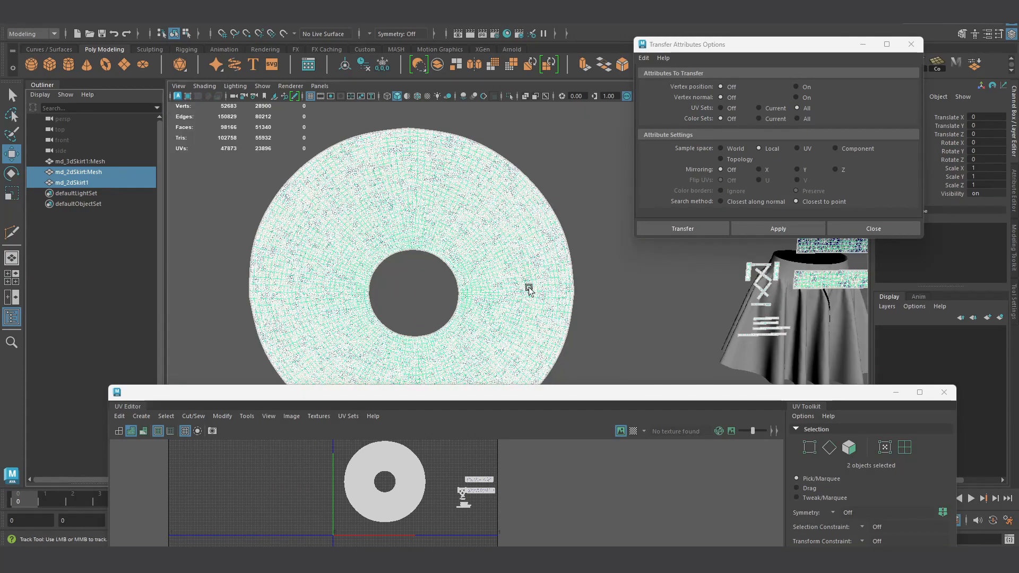
{"action": "left_click", "coordinate": [776, 228]}
Step: Check the transferred UVs on the retopologized flat mesh against the original flat mesh's UV layout
{"action": "left_click", "coordinate": [588, 330]}
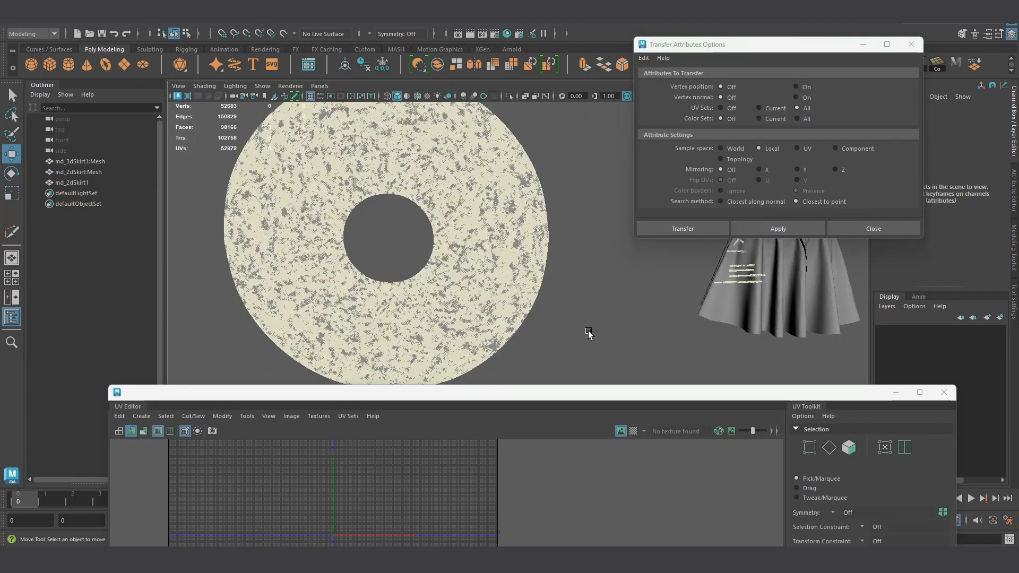
{"action": "left_click", "coordinate": [482, 294]}
{"action": "left_click_drag", "start_coordinate": [514, 264], "coordinate": [568, 301], "text": "shift"}
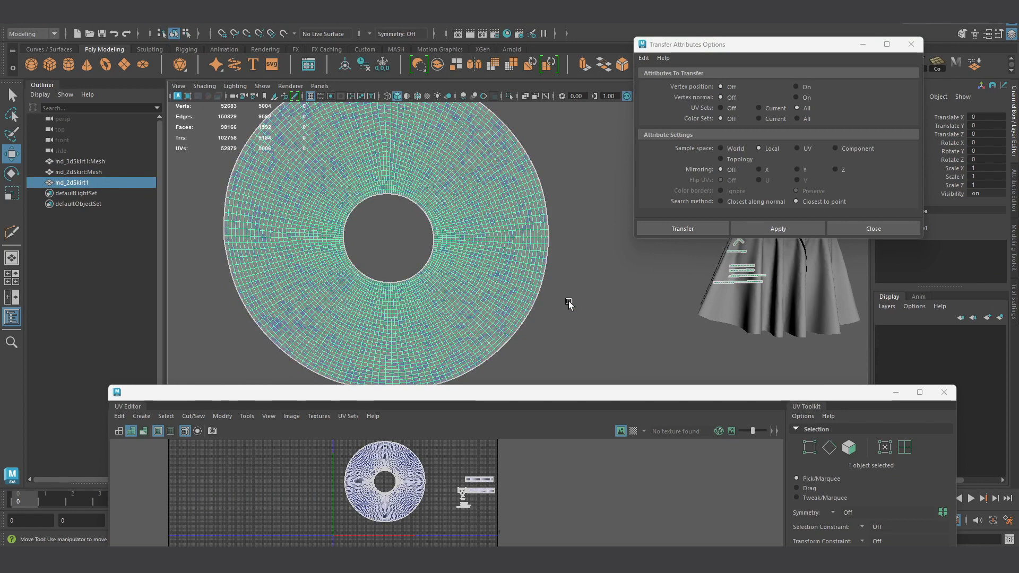
{"action": "scroll", "coordinate": [503, 298], "scroll_direction": "up", "scroll_amount": 4}
{"action": "left_click", "coordinate": [533, 313]}
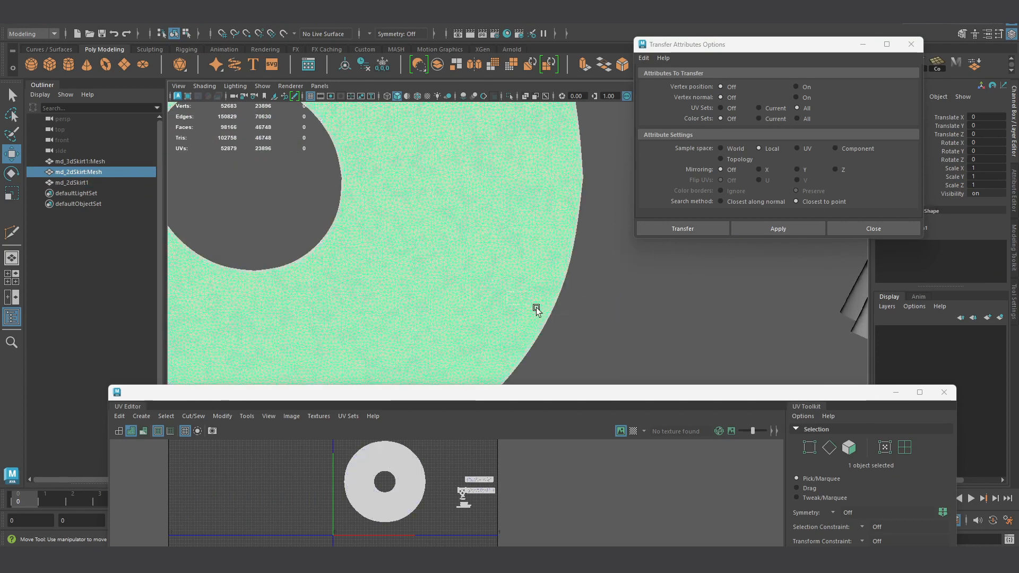
{"action": "left_click", "coordinate": [593, 331]}
{"action": "left_click", "coordinate": [504, 280]}
{"action": "left_click", "coordinate": [504, 279]}
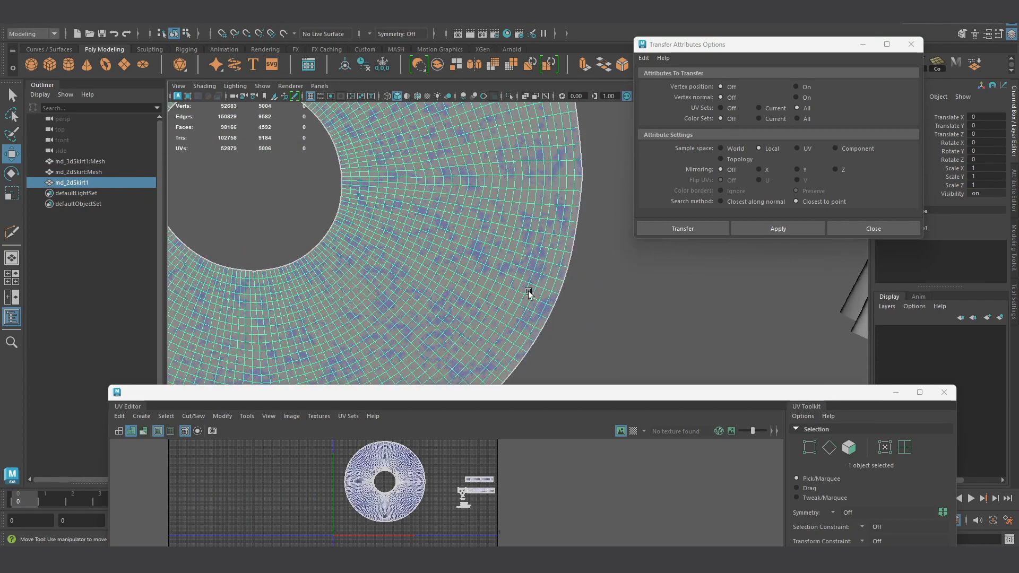
{"action": "left_click", "coordinate": [526, 291]}
{"action": "left_click", "coordinate": [628, 300]}
{"action": "left_click", "coordinate": [524, 263]}
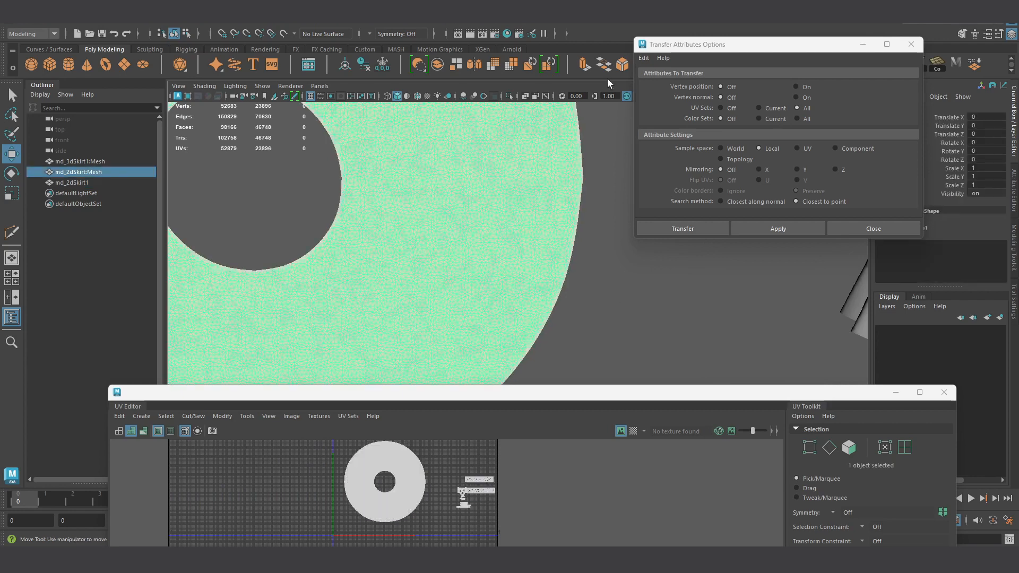
{"action": "left_click", "coordinate": [471, 190]}
Step: Delete the construction history of md_2dSkirt1 and hide the original flat mesh md_2dSkirt:Mesh
{"action": "left_click_drag", "start_coordinate": [788, 53], "coordinate": [706, 330]}
{"action": "left_click", "coordinate": [771, 66]}
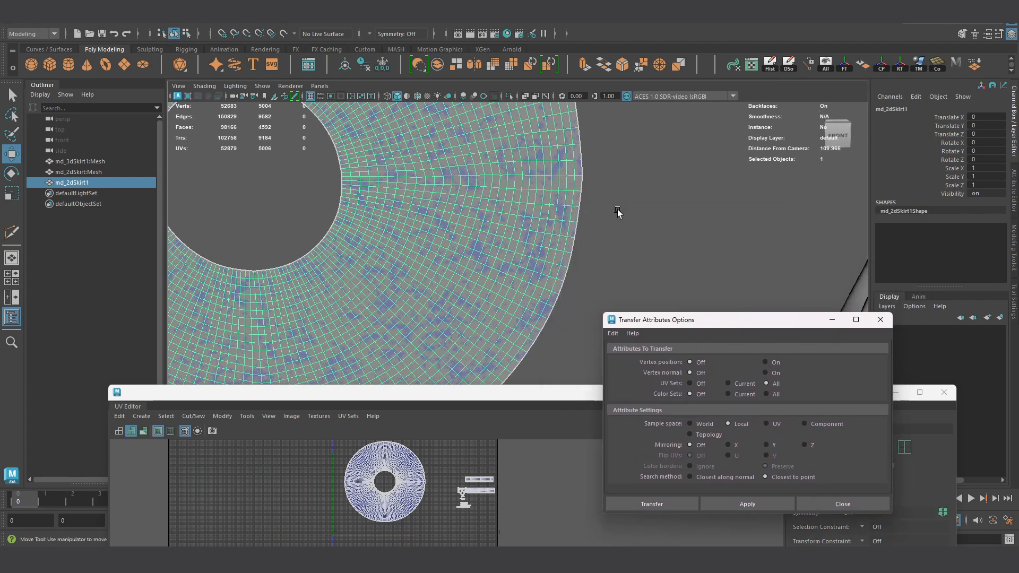
{"action": "scroll", "coordinate": [617, 212], "scroll_direction": "down", "scroll_amount": 5}
{"action": "left_click", "coordinate": [586, 234]}
{"action": "left_click_drag", "start_coordinate": [586, 234], "coordinate": [479, 243]}
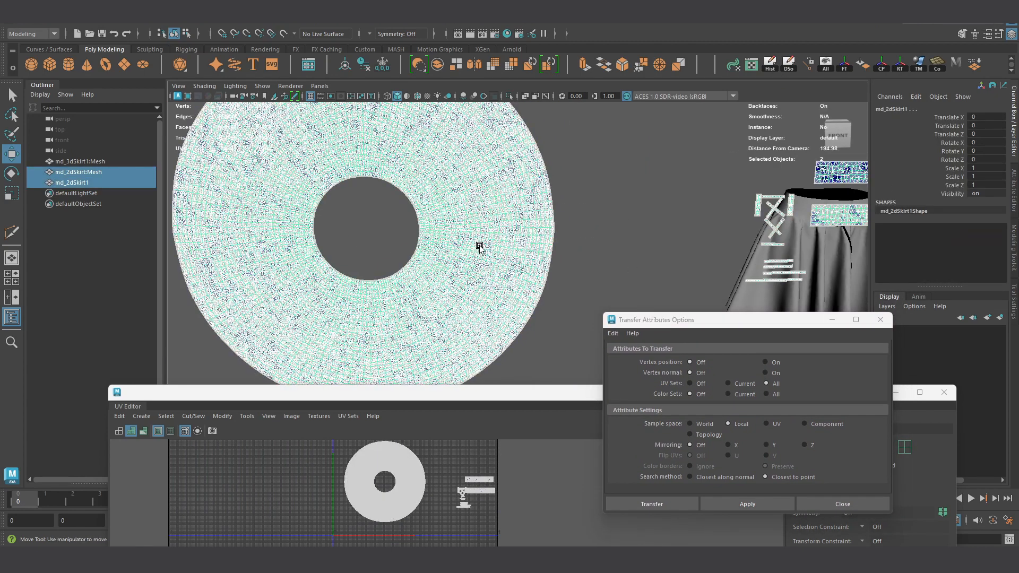
{"action": "left_click", "coordinate": [654, 183]}
{"action": "left_click", "coordinate": [520, 237]}
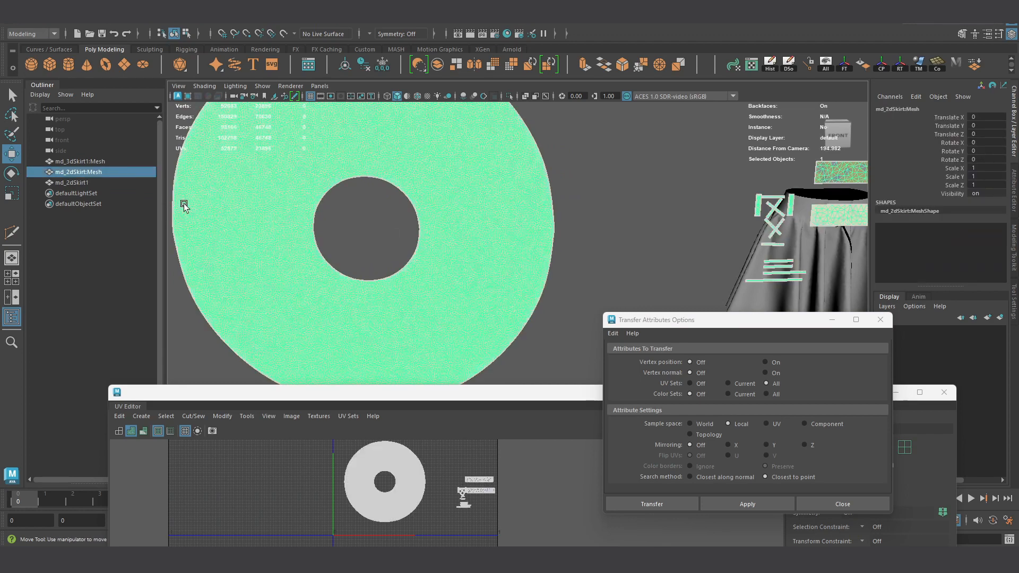
{"action": "key", "text": "ctrl+h"}
{"action": "left_click", "coordinate": [457, 289]}
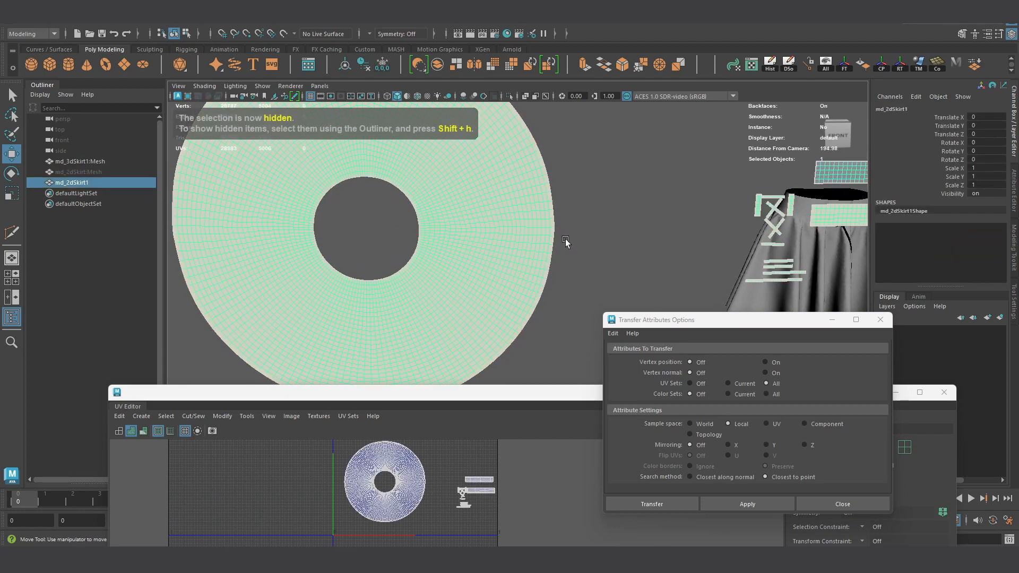
Step: Compare the UV layouts of the draped 3D skirt and the retopologized flat mesh in the UV Editor
{"action": "scroll", "coordinate": [575, 242], "scroll_direction": "down", "scroll_amount": 3}
{"action": "left_click", "coordinate": [687, 265]}
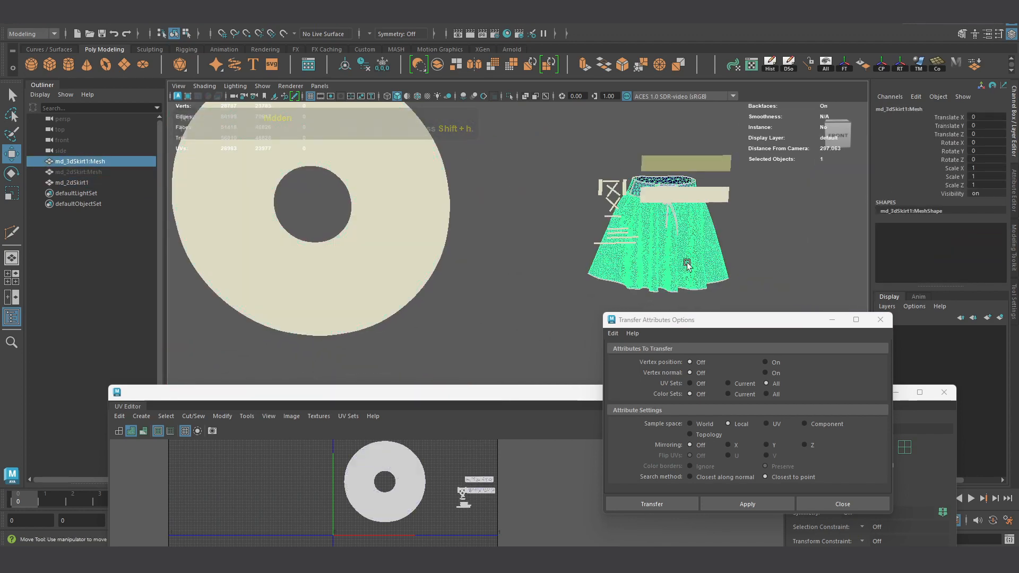
{"action": "left_click", "coordinate": [419, 255]}
{"action": "left_click", "coordinate": [655, 276]}
{"action": "left_click", "coordinate": [403, 257]}
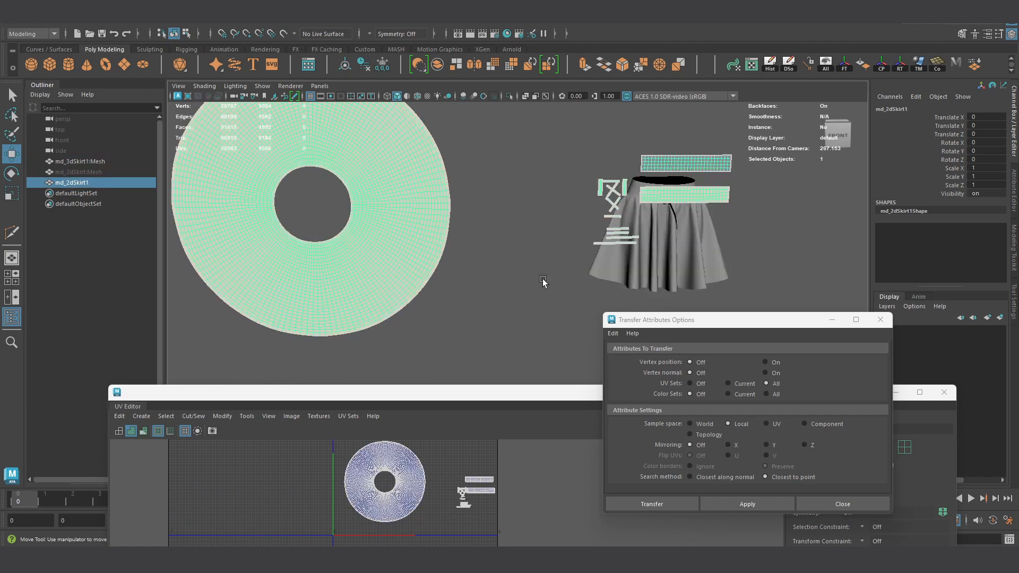
{"action": "left_click", "coordinate": [672, 260]}
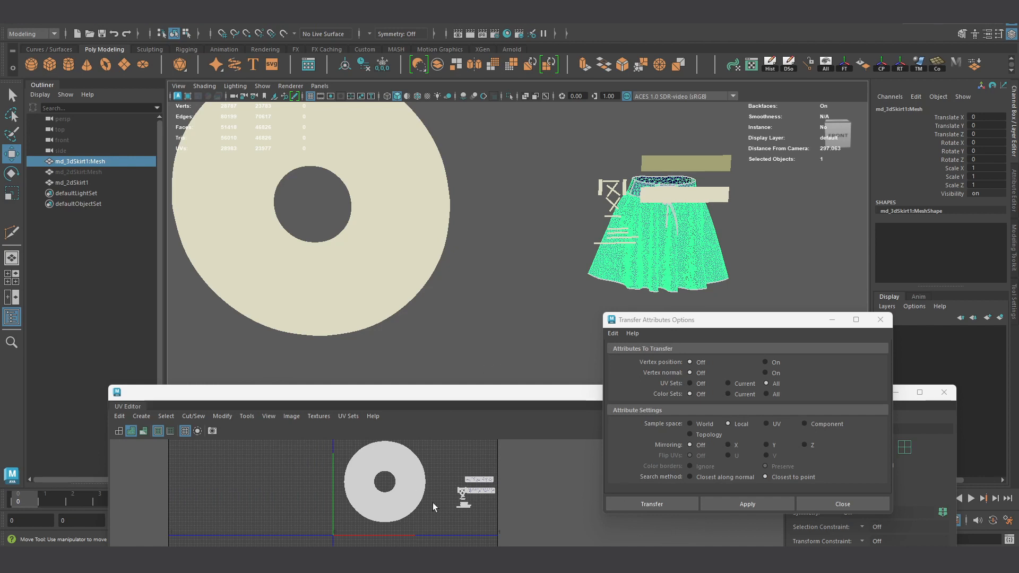
{"action": "middle_click_drag", "start_coordinate": [568, 325], "coordinate": [566, 311], "text": "alt"}
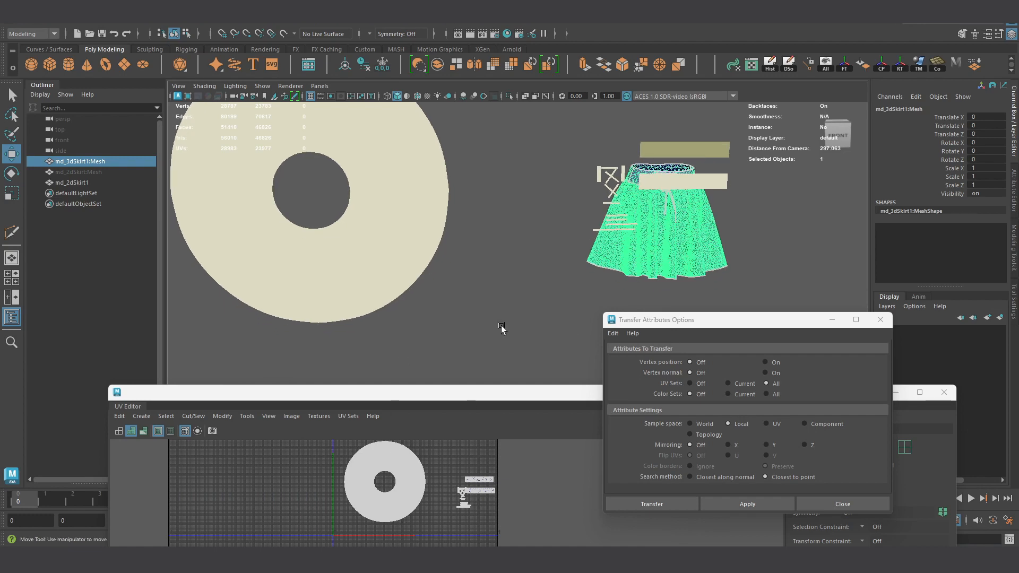
{"action": "left_click", "coordinate": [524, 300]}
{"action": "left_click", "coordinate": [400, 259]}
{"action": "left_click", "coordinate": [692, 275]}
{"action": "left_click", "coordinate": [583, 348]}
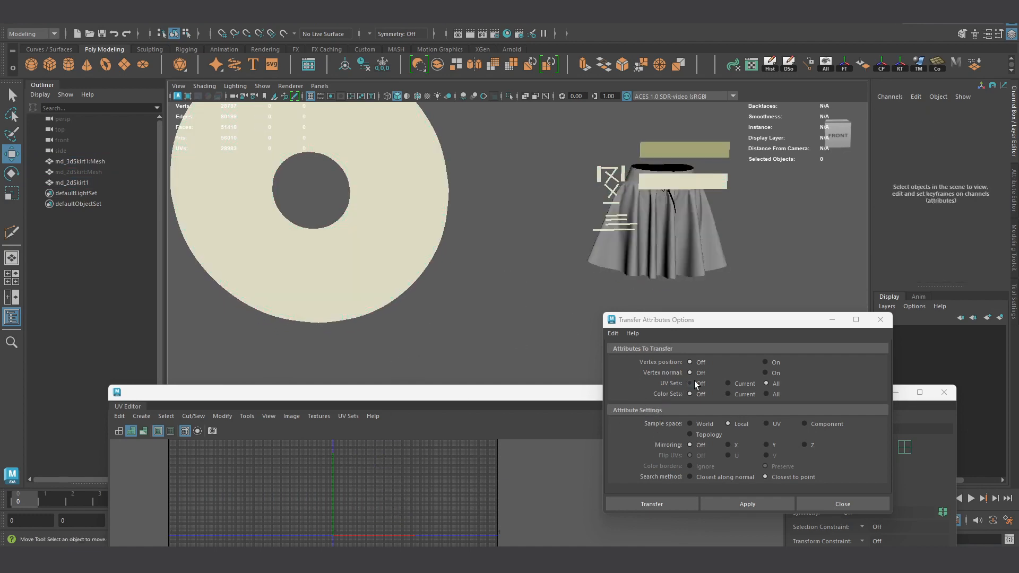
Step: Transfer vertex positions from md_3dSkirt1:Mesh to md_2dSkirt1 in UV sample space, with UV set transfer off
{"action": "left_click", "coordinate": [765, 362]}
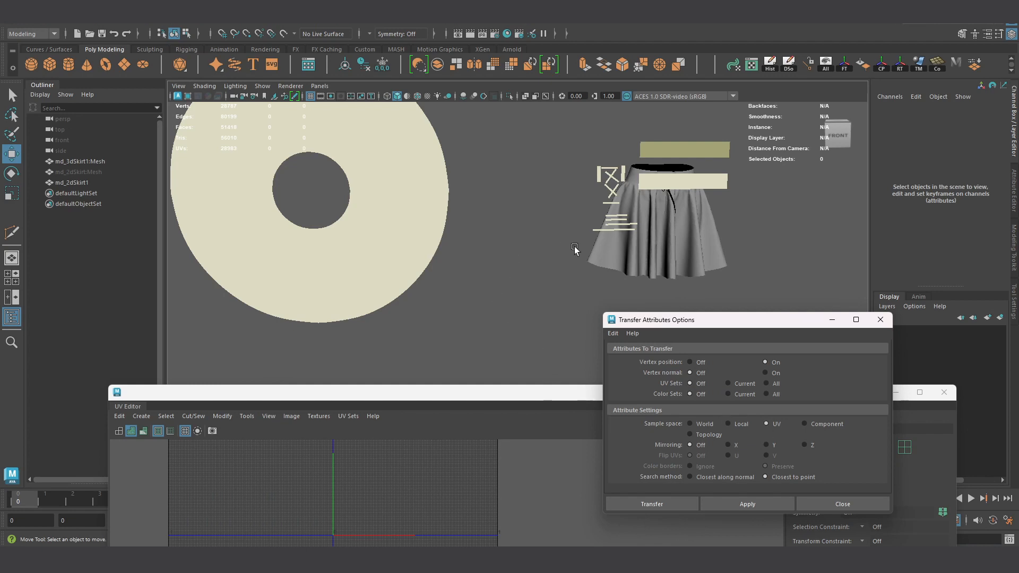
{"action": "left_click", "coordinate": [672, 249]}
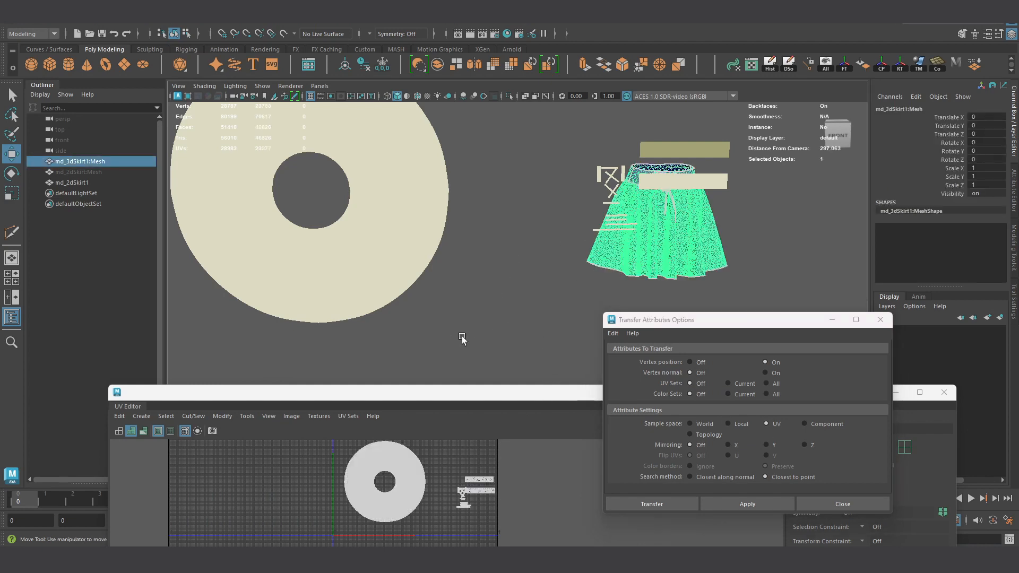
{"action": "middle_click_drag", "start_coordinate": [445, 275], "coordinate": [457, 269], "text": "alt"}
{"action": "left_click", "coordinate": [434, 267], "text": "shift"}
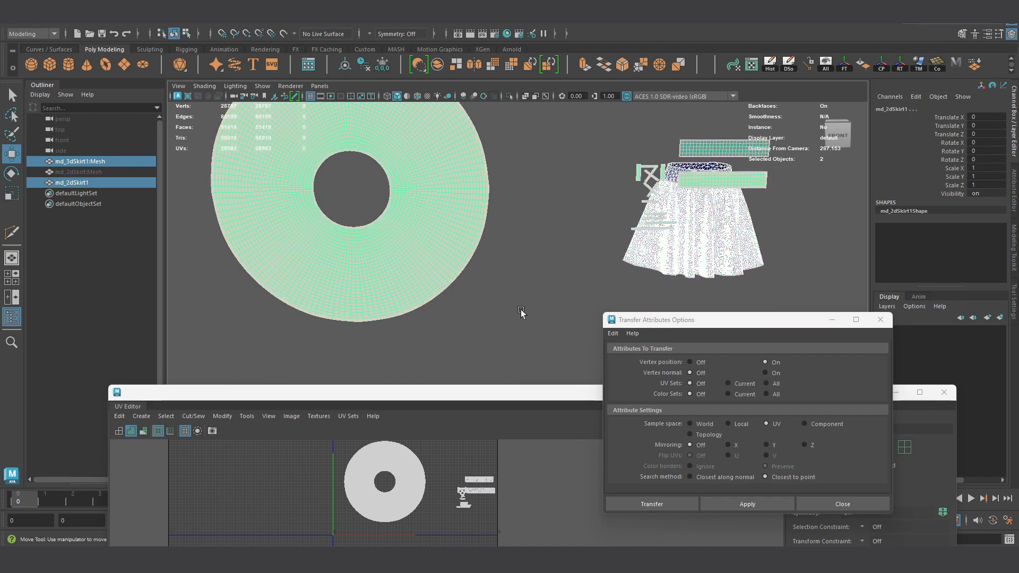
{"action": "left_click", "coordinate": [749, 504]}
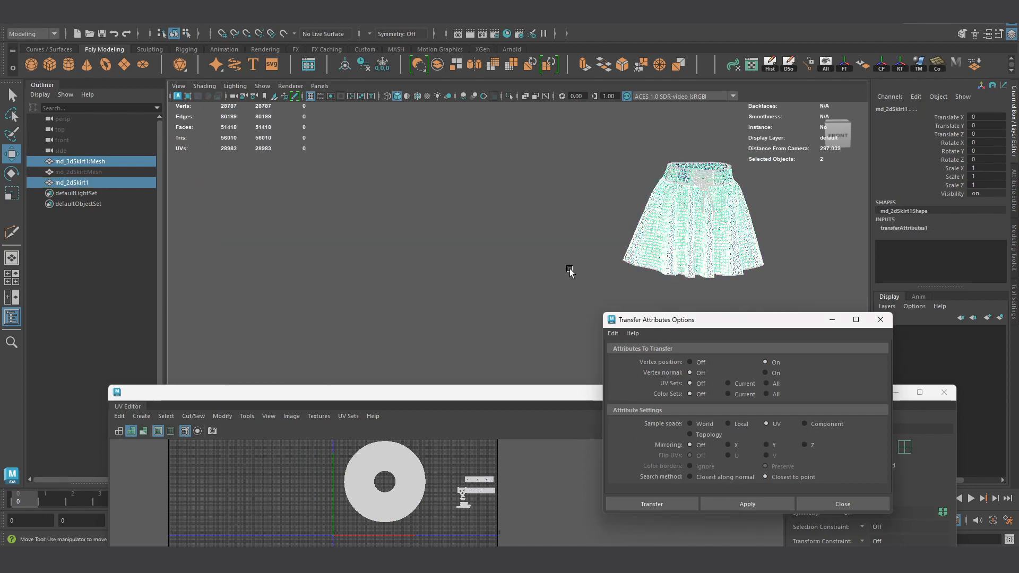
Step: Examine how the vertex-transferred md_2dSkirt1 sits against the draped 3D skirt around the waistband and folds
{"action": "right_click_drag", "start_coordinate": [452, 296], "coordinate": [568, 216], "text": "alt"}
{"action": "middle_click_drag", "start_coordinate": [683, 179], "coordinate": [545, 249], "text": "alt"}
{"action": "left_click", "coordinate": [690, 202]}
{"action": "right_click_drag", "start_coordinate": [534, 234], "coordinate": [629, 153], "text": "alt"}
{"action": "middle_click_drag", "start_coordinate": [629, 145], "coordinate": [483, 235], "text": "alt"}
{"action": "left_click", "coordinate": [516, 304]}
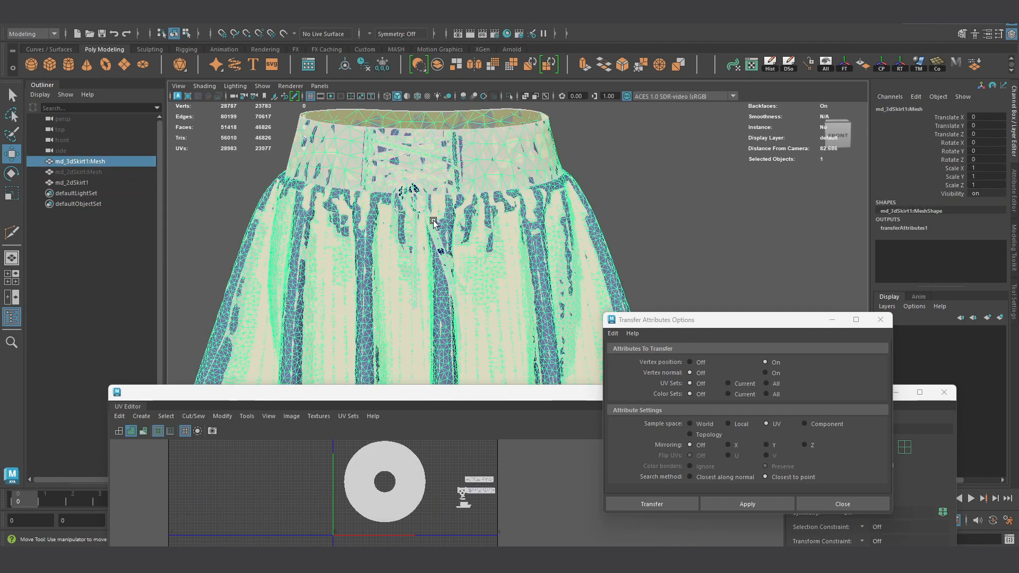
{"action": "scroll", "coordinate": [416, 234], "scroll_direction": "down", "scroll_amount": 8}
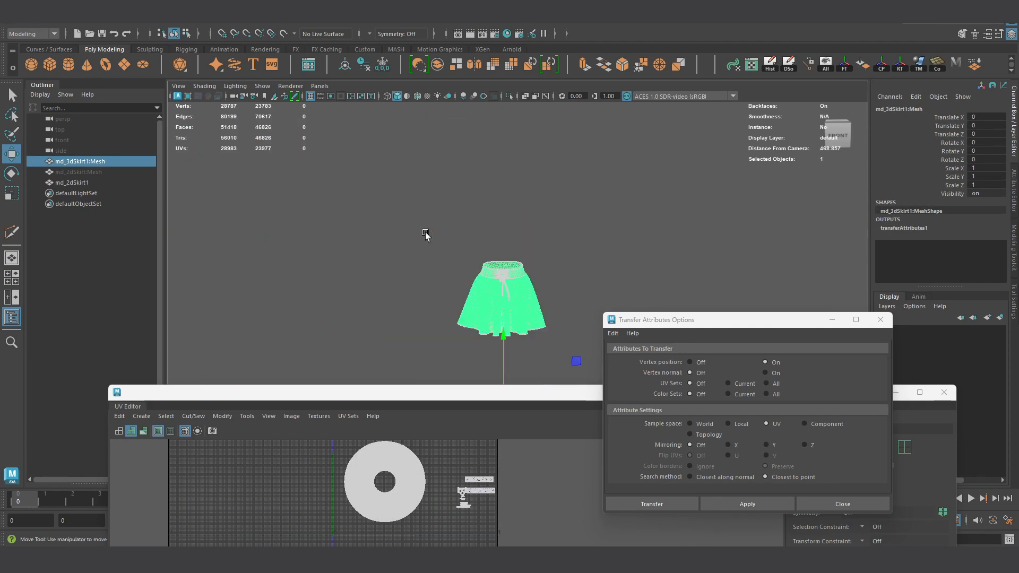
{"action": "left_click_drag", "start_coordinate": [480, 274], "coordinate": [532, 275], "text": "alt"}
{"action": "middle_click_drag", "start_coordinate": [532, 276], "coordinate": [559, 249], "text": "alt"}
{"action": "scroll", "coordinate": [559, 249], "scroll_direction": "up", "scroll_amount": 5}
{"action": "left_click_drag", "start_coordinate": [546, 232], "coordinate": [482, 207], "text": "alt"}
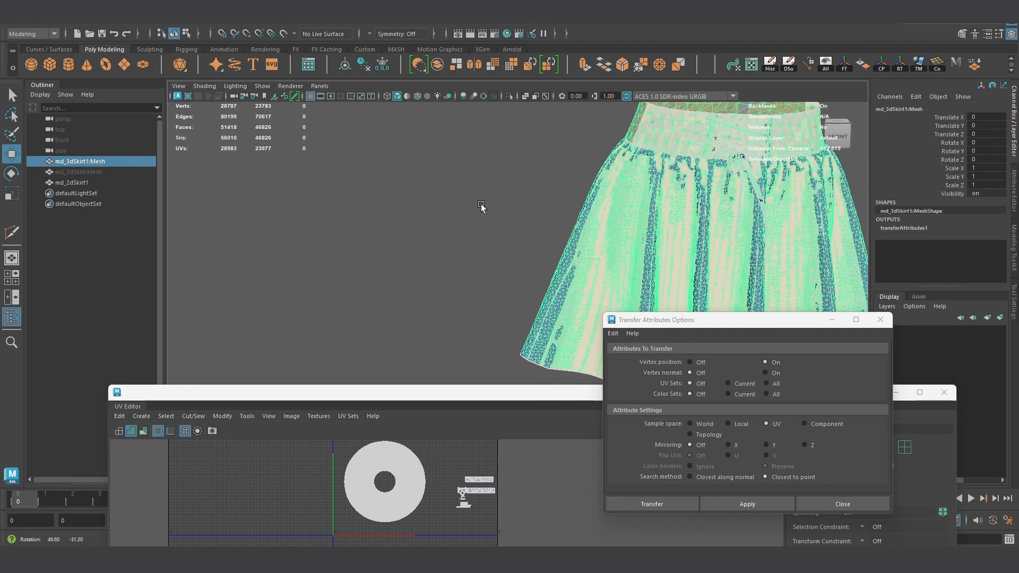
{"action": "middle_click_drag", "start_coordinate": [482, 207], "coordinate": [291, 207], "text": "alt"}
{"action": "left_click", "coordinate": [690, 171]}
{"action": "left_click", "coordinate": [497, 247]}
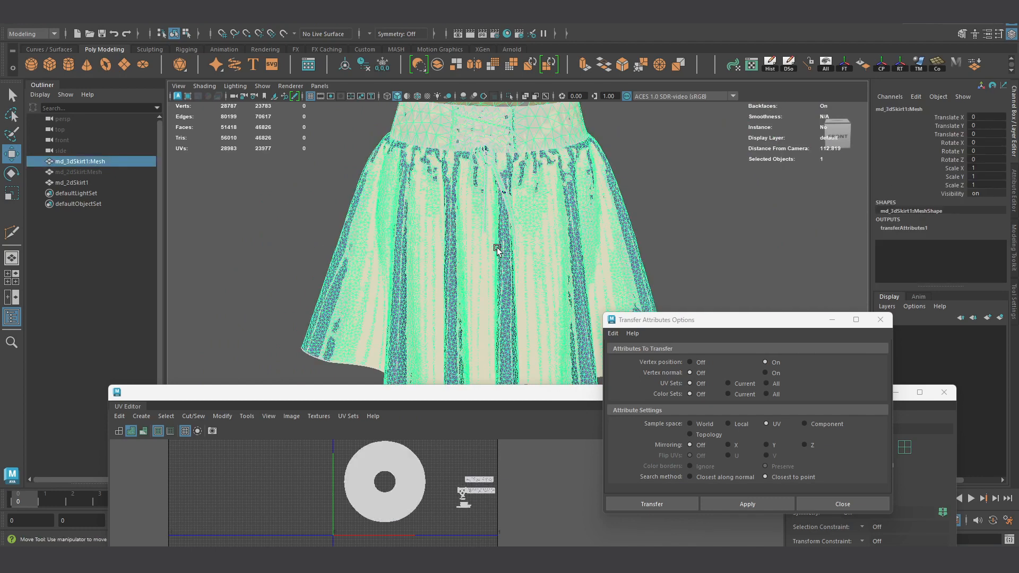
Step: Isolate the wrapped md_2dSkirt1 mesh in the viewport and inspect its quads and shading
{"action": "left_click", "coordinate": [435, 196]}
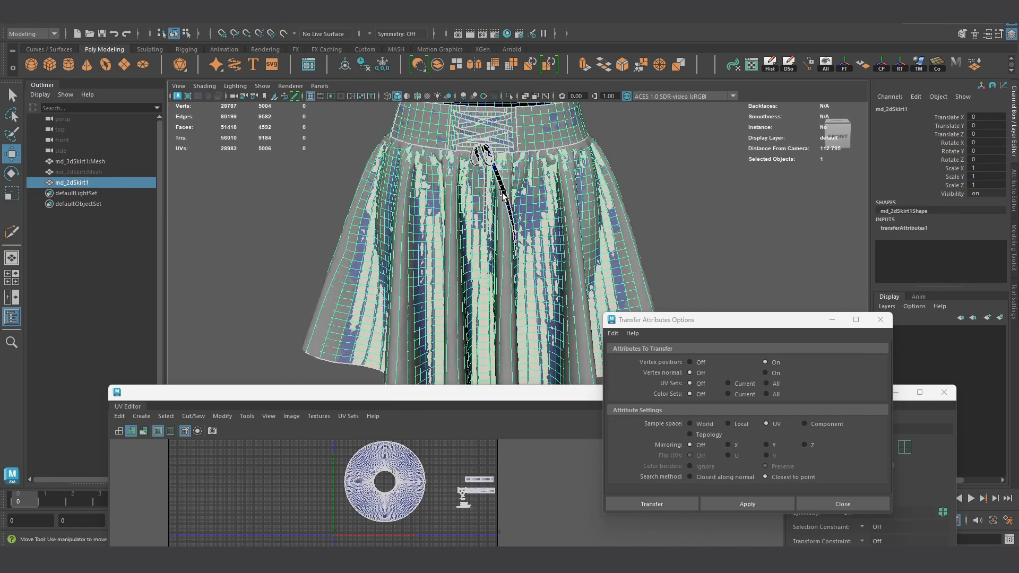
{"action": "left_click", "coordinate": [510, 96]}
{"action": "right_click_drag", "start_coordinate": [468, 211], "coordinate": [552, 441]}
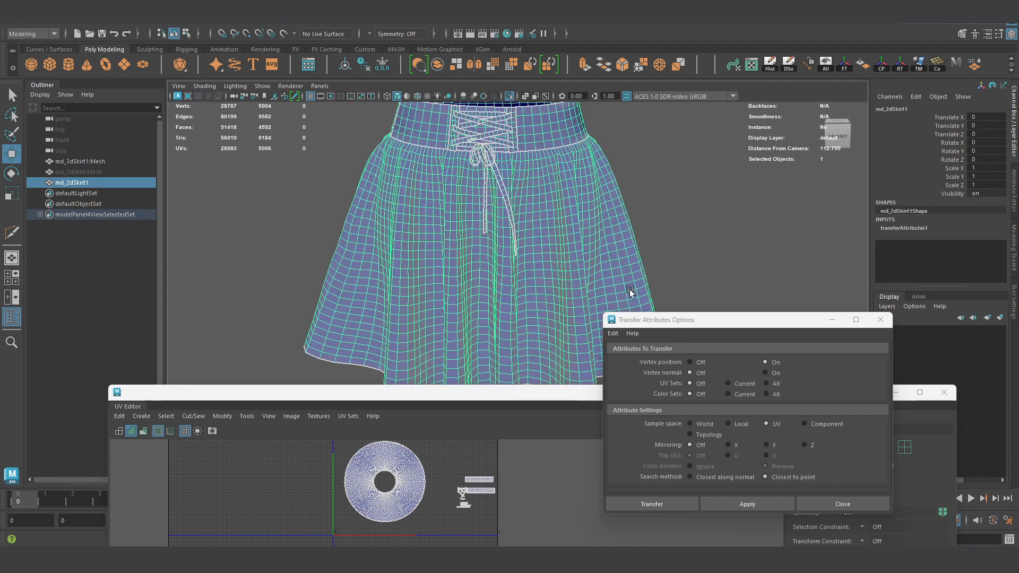
{"action": "left_click", "coordinate": [665, 222]}
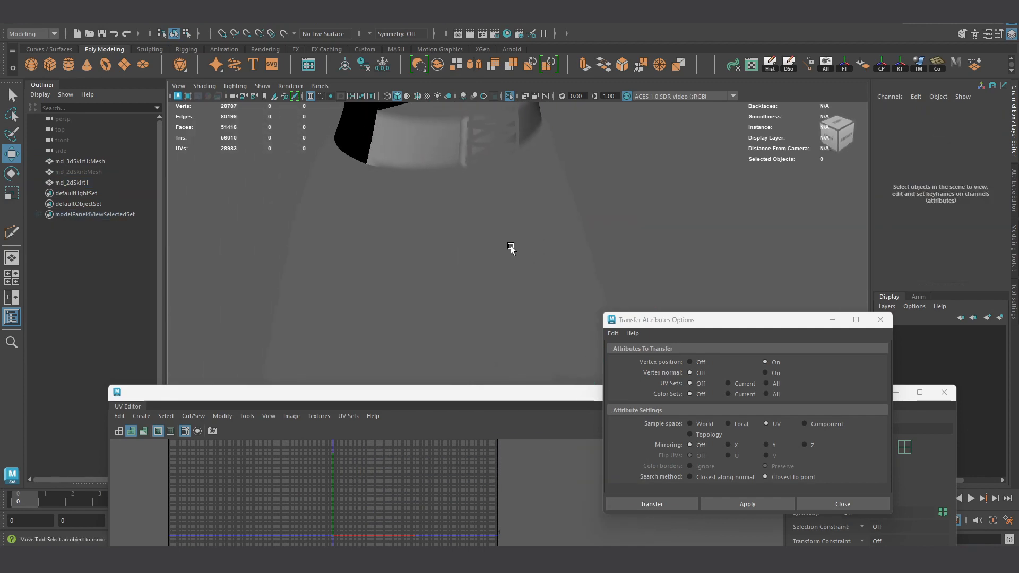
{"action": "left_click", "coordinate": [512, 246]}
{"action": "left_click_drag", "start_coordinate": [513, 243], "coordinate": [532, 202], "text": "alt"}
Step: Try two-sided lighting on the isolated skirt in the viewport
{"action": "left_click", "coordinate": [235, 86]}
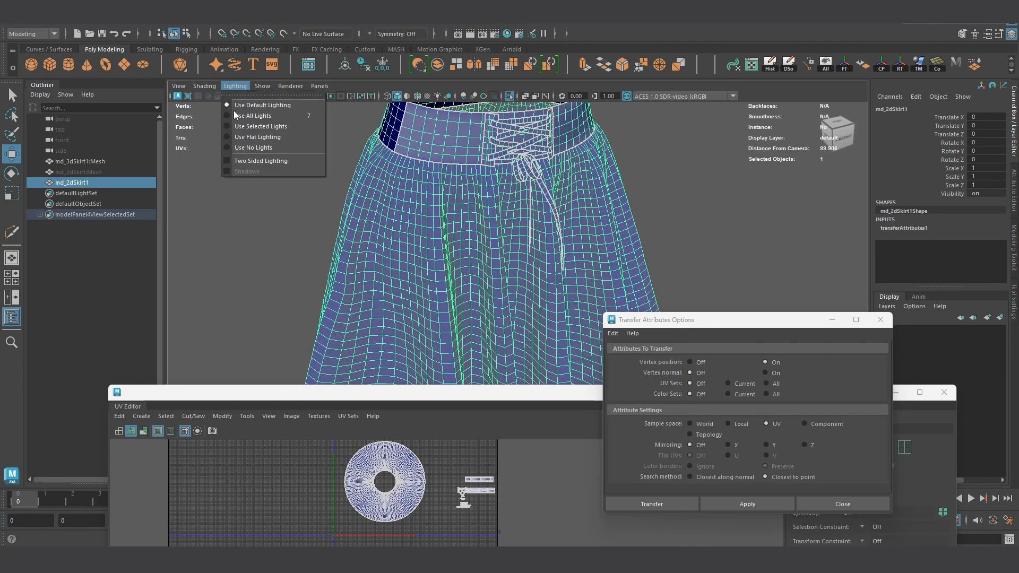
{"action": "left_click", "coordinate": [245, 162]}
{"action": "left_click", "coordinate": [264, 254]}
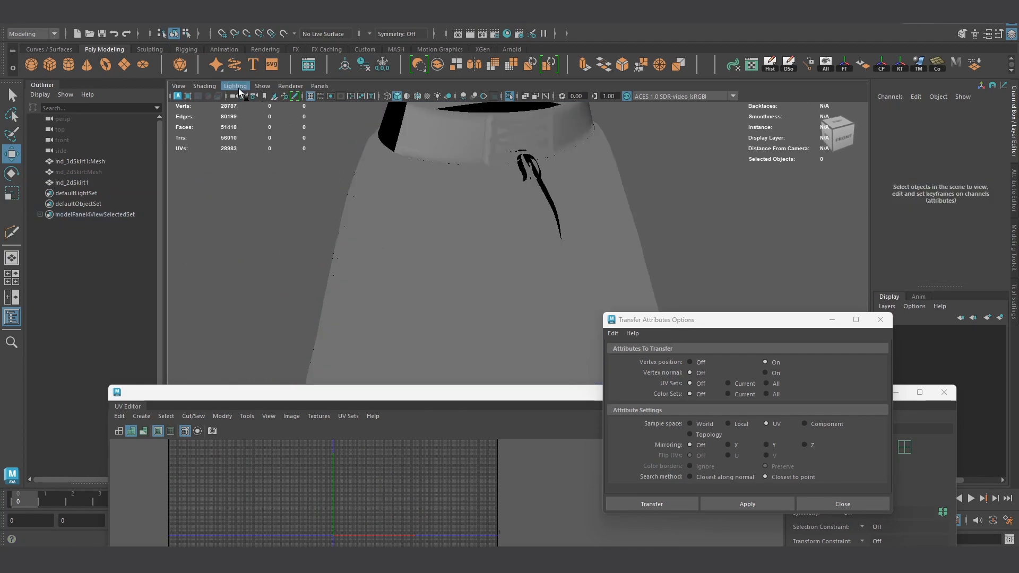
{"action": "left_click", "coordinate": [235, 86]}
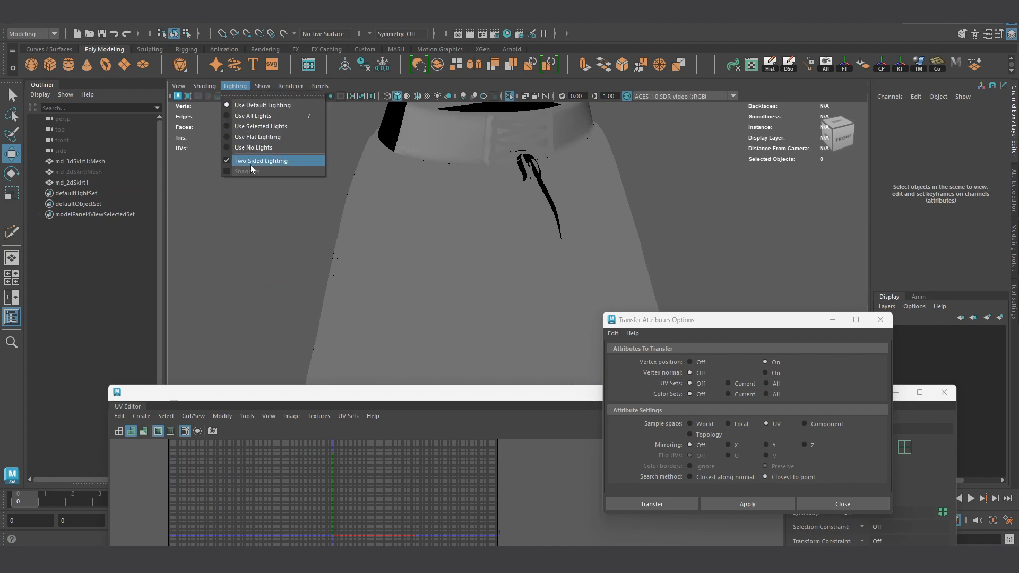
{"action": "left_click", "coordinate": [250, 161]}
{"action": "left_click", "coordinate": [484, 249]}
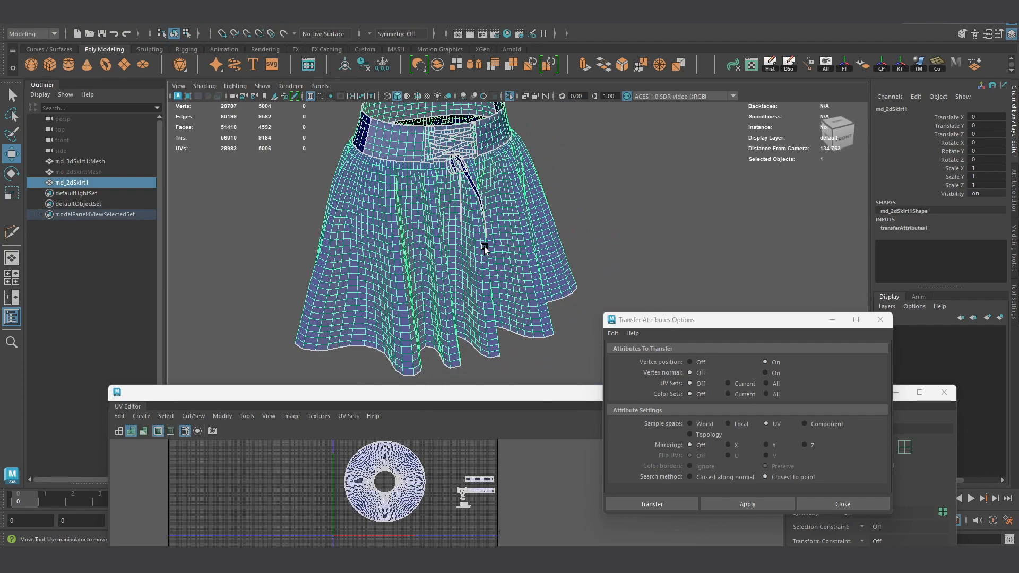
Step: Assign a new Lambert material to md_2dSkirt1 and check its shading with the mesh deselected
{"action": "right_click_drag", "start_coordinate": [479, 232], "coordinate": [485, 508]}
{"action": "left_click", "coordinate": [419, 267]}
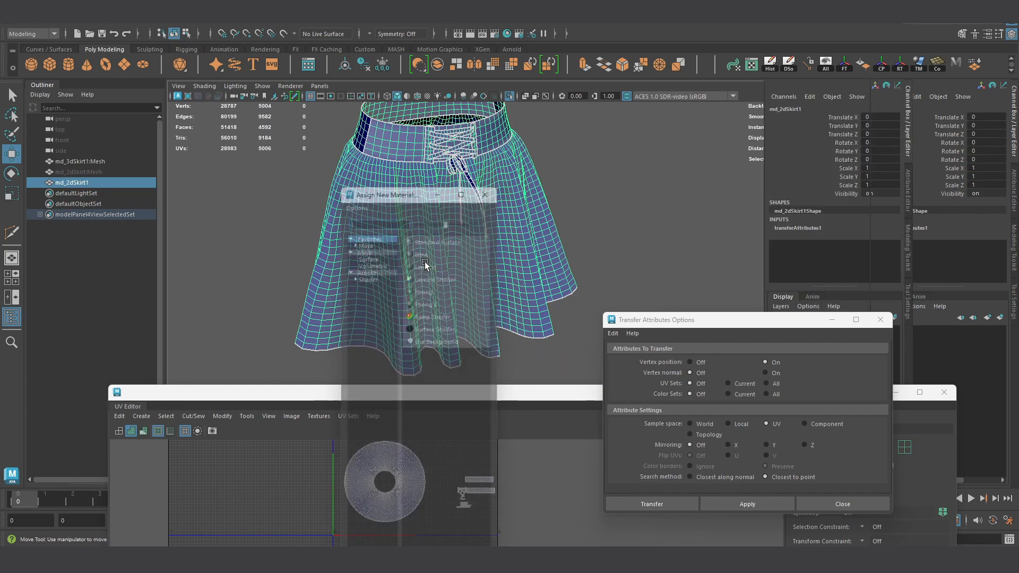
{"action": "left_click", "coordinate": [584, 209]}
{"action": "left_click_drag", "start_coordinate": [585, 208], "coordinate": [427, 253], "text": "alt"}
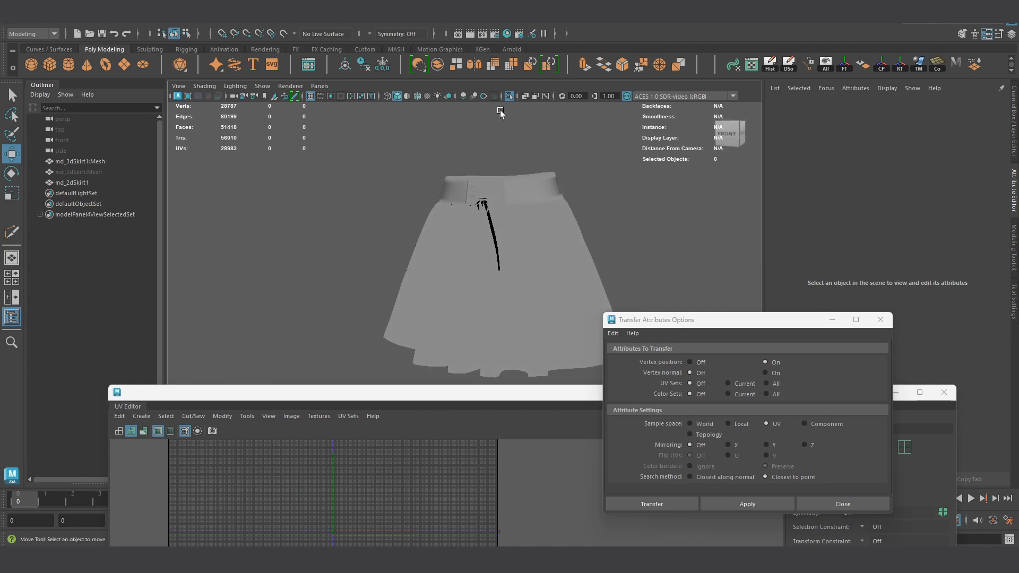
{"action": "left_click_drag", "start_coordinate": [510, 223], "coordinate": [502, 214], "text": "alt"}
Step: Bring up the component and material options for md_2dSkirt1
{"action": "right_click_drag", "start_coordinate": [492, 189], "coordinate": [492, 191]}
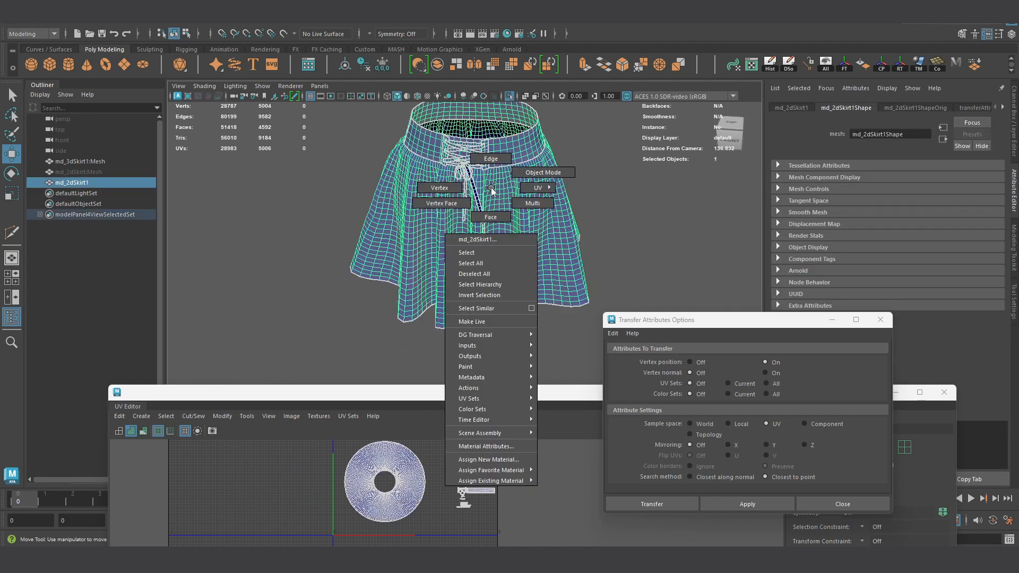
Step: Delete the construction history of md_2dSkirt1 and soften its shading normals
{"action": "left_click", "coordinate": [651, 238]}
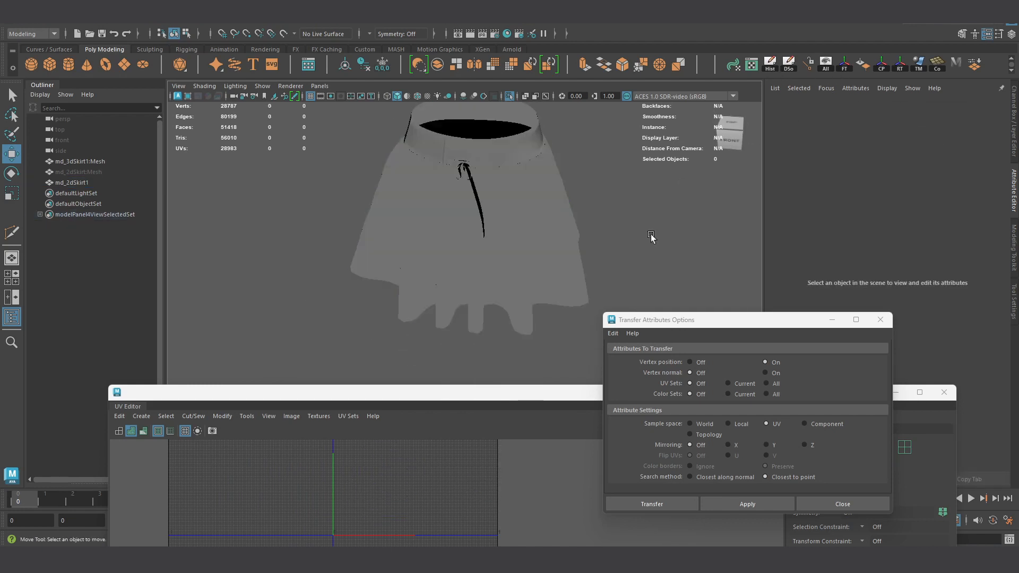
{"action": "key", "text": "ctrl+z"}
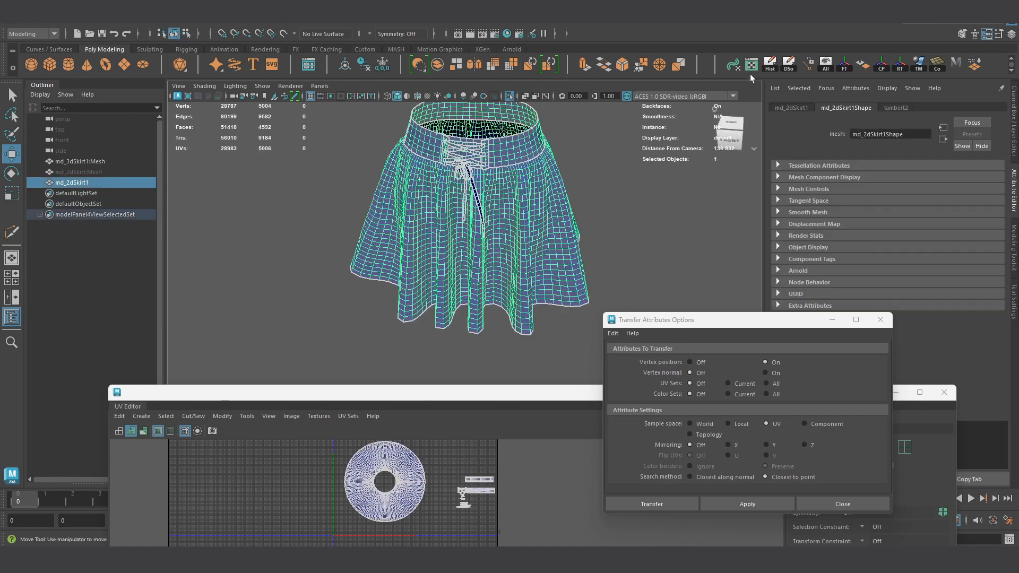
{"action": "left_click", "coordinate": [809, 68]}
{"action": "left_click", "coordinate": [660, 235]}
{"action": "left_click_drag", "start_coordinate": [557, 234], "coordinate": [504, 225], "text": "alt"}
{"action": "left_click", "coordinate": [465, 236]}
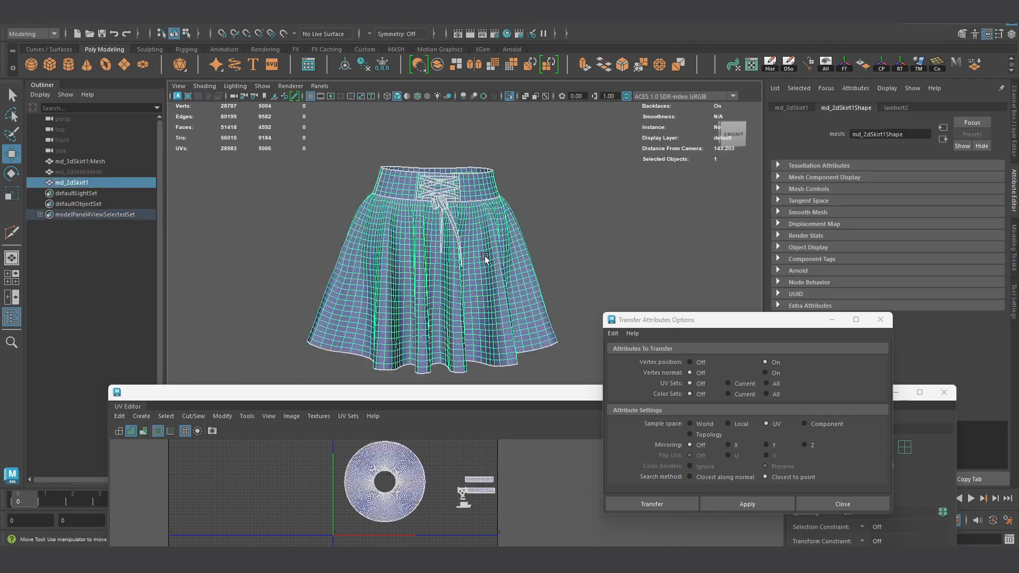
{"action": "right_click_drag", "start_coordinate": [480, 254], "coordinate": [465, 303], "text": "shift"}
Step: Inspect the shaded skirt's waistband, lacing, bow and folds from several angles, framing md_2dSkirt1 in the view
{"action": "left_click_drag", "start_coordinate": [465, 303], "coordinate": [523, 334], "text": "alt"}
{"action": "middle_click_drag", "start_coordinate": [443, 286], "coordinate": [580, 241], "text": "alt"}
{"action": "left_click_drag", "start_coordinate": [590, 254], "coordinate": [579, 228], "text": "alt"}
{"action": "middle_click_drag", "start_coordinate": [579, 286], "coordinate": [418, 312], "text": "alt"}
{"action": "right_click_drag", "start_coordinate": [419, 311], "coordinate": [510, 259], "text": "alt"}
{"action": "left_click", "coordinate": [523, 238]}
{"action": "left_click_drag", "start_coordinate": [524, 239], "coordinate": [390, 236], "text": "alt"}
{"action": "middle_click_drag", "start_coordinate": [390, 236], "coordinate": [415, 291], "text": "alt"}
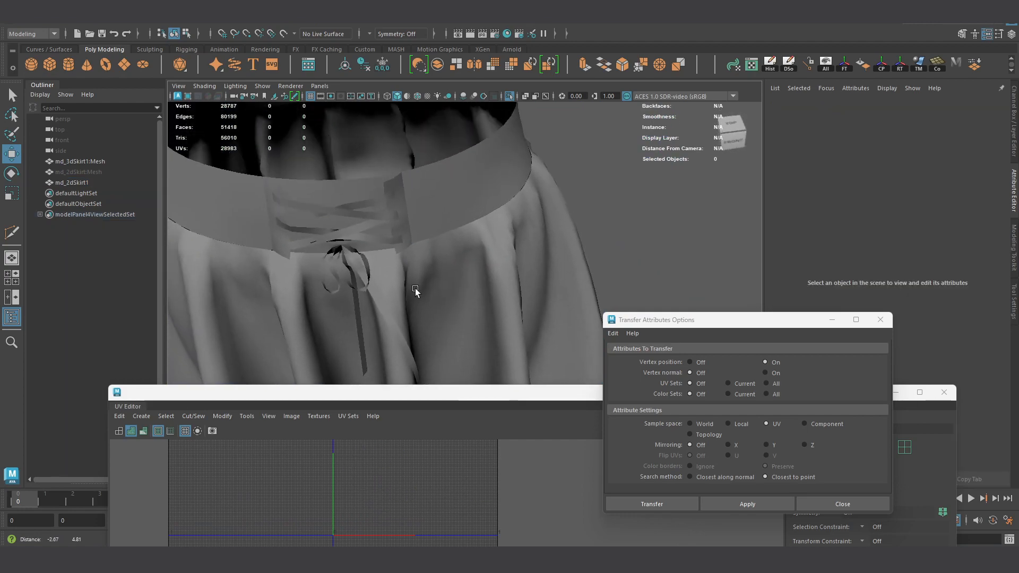
{"action": "right_click_drag", "start_coordinate": [415, 292], "coordinate": [419, 302], "text": "alt"}
{"action": "key", "text": "a"}
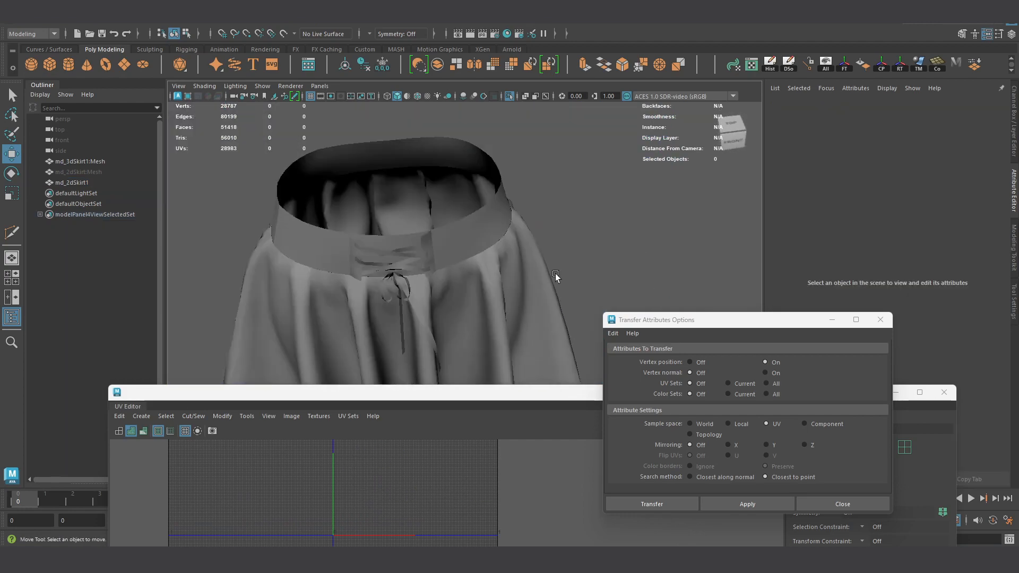
{"action": "left_click", "coordinate": [467, 298]}
{"action": "key", "text": "f"}
{"action": "right_click_drag", "start_coordinate": [519, 285], "coordinate": [457, 285], "text": "alt"}
{"action": "left_click_drag", "start_coordinate": [457, 285], "coordinate": [462, 265], "text": "alt"}
Step: Smooth md_2dSkirt1 with one division and show its channel attributes
{"action": "left_click", "coordinate": [1013, 126]}
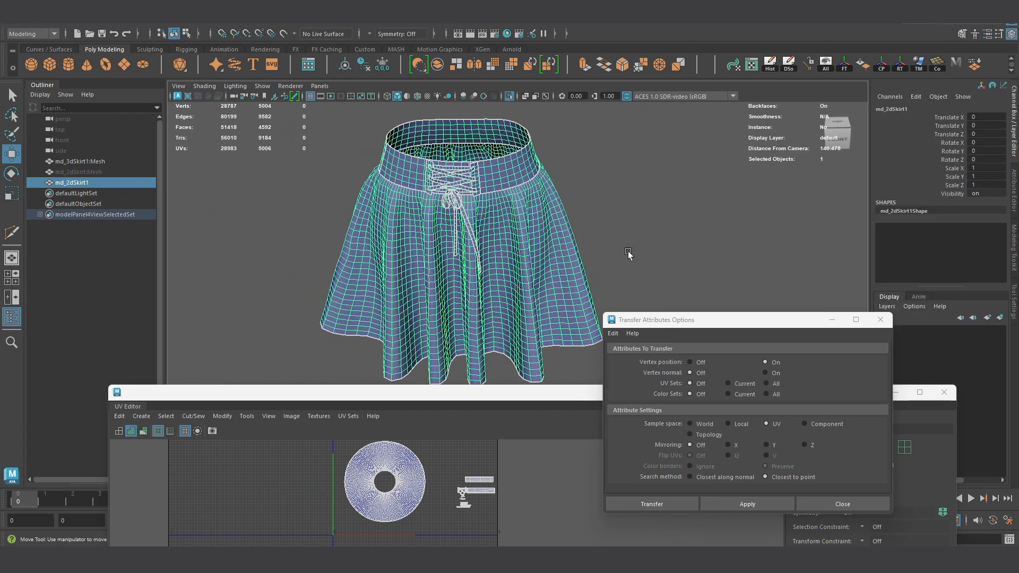
{"action": "left_click", "coordinate": [643, 227]}
{"action": "left_click", "coordinate": [559, 204]}
{"action": "right_click_drag", "start_coordinate": [562, 193], "coordinate": [589, 242], "text": "shift"}
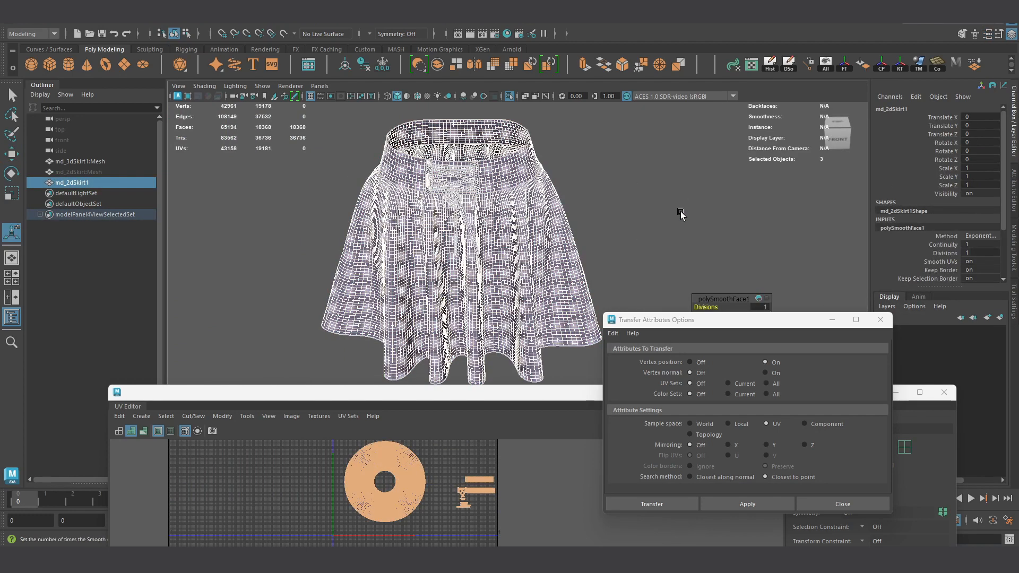
Step: Turn off isolation and transfer vertex positions from md_3dSkirt1:Mesh to the smoothed md_2dSkirt1, using UV sample space and closest-to-point search
{"action": "left_click_drag", "start_coordinate": [729, 323], "coordinate": [809, 237]}
{"action": "left_click", "coordinate": [508, 98]}
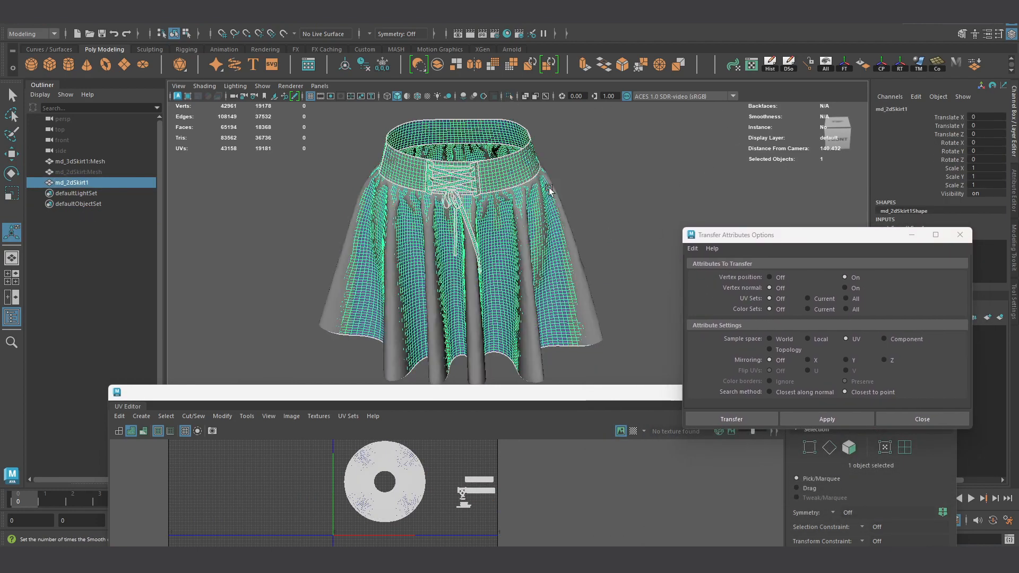
{"action": "scroll", "coordinate": [562, 297], "scroll_direction": "up", "scroll_amount": 3}
{"action": "middle_click_drag", "start_coordinate": [566, 311], "coordinate": [541, 262], "text": "alt"}
{"action": "scroll", "coordinate": [530, 270], "scroll_direction": "up", "scroll_amount": 3}
{"action": "left_click_drag", "start_coordinate": [504, 281], "coordinate": [487, 268], "text": "alt"}
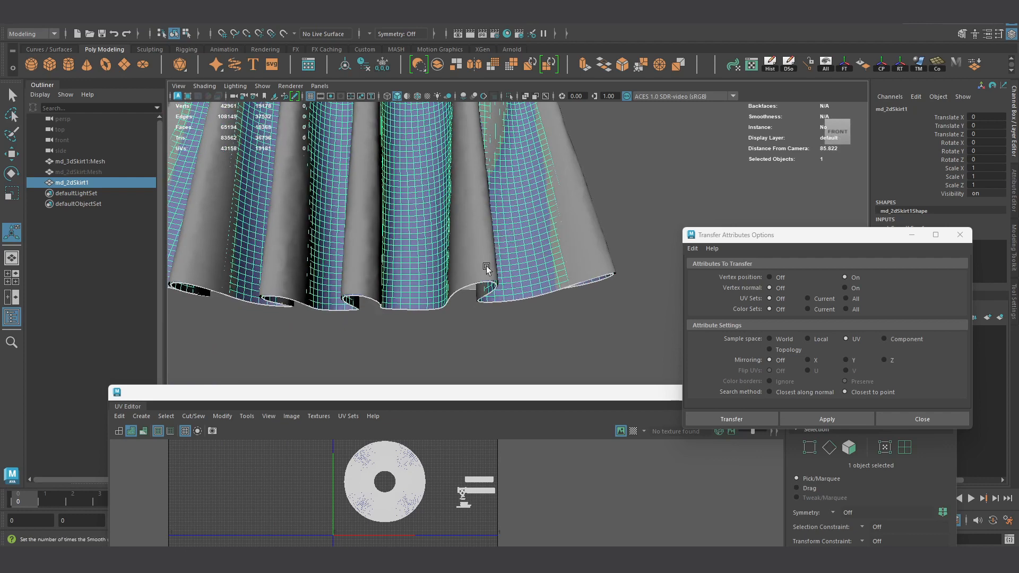
{"action": "left_click", "coordinate": [490, 270]}
{"action": "scroll", "coordinate": [515, 264], "scroll_direction": "up", "scroll_amount": 3}
{"action": "left_click", "coordinate": [517, 258], "text": "shift"}
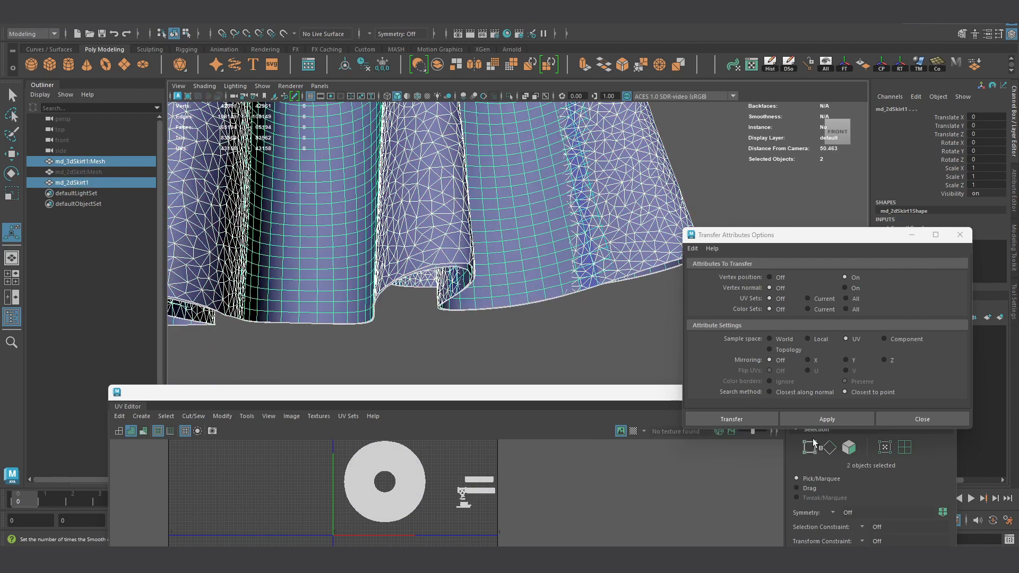
{"action": "left_click", "coordinate": [826, 419]}
{"action": "left_click", "coordinate": [577, 332]}
Step: Examine how closely md_2dSkirt1 matches md_3dSkirt1:Mesh along the hem, folds and waistband
{"action": "scroll", "coordinate": [548, 279], "scroll_direction": "down", "scroll_amount": 3}
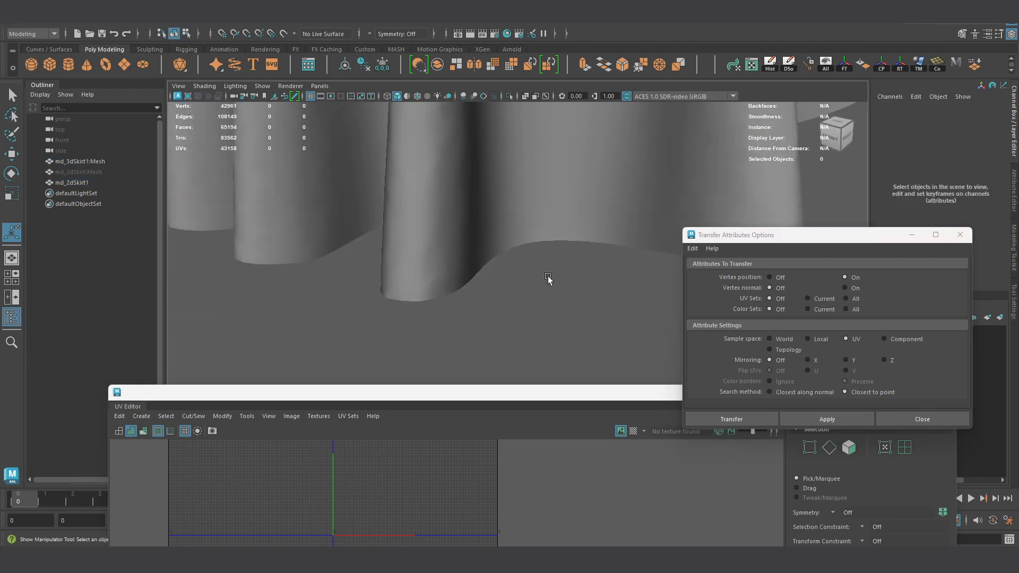
{"action": "scroll", "coordinate": [516, 291], "scroll_direction": "up", "scroll_amount": 2}
{"action": "left_click", "coordinate": [517, 291]}
{"action": "scroll", "coordinate": [523, 276], "scroll_direction": "down", "scroll_amount": 1}
{"action": "scroll", "coordinate": [523, 277], "scroll_direction": "down", "scroll_amount": 3}
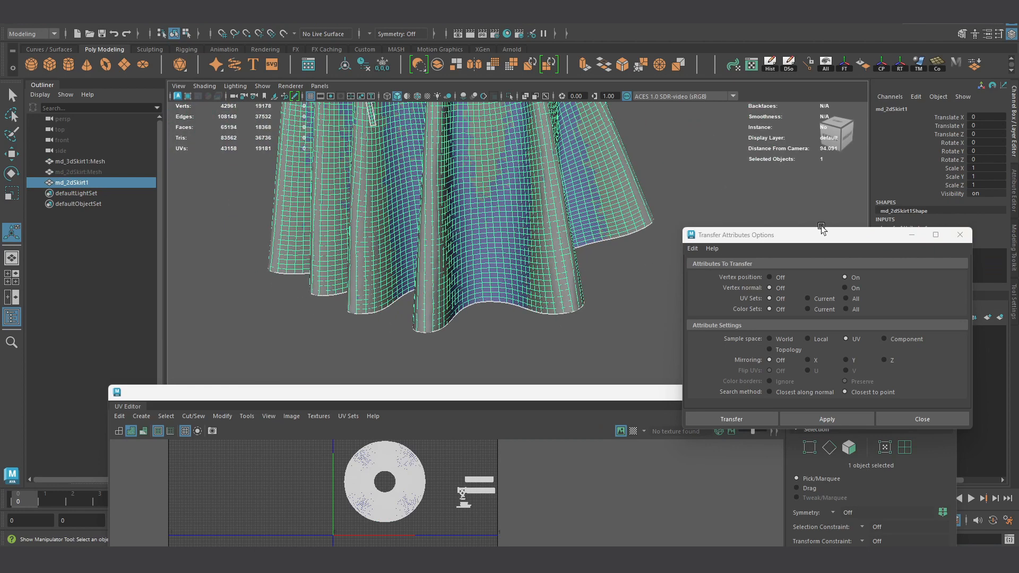
{"action": "left_click_drag", "start_coordinate": [822, 237], "coordinate": [547, 381]}
{"action": "left_click", "coordinate": [616, 250]}
{"action": "left_click", "coordinate": [515, 285]}
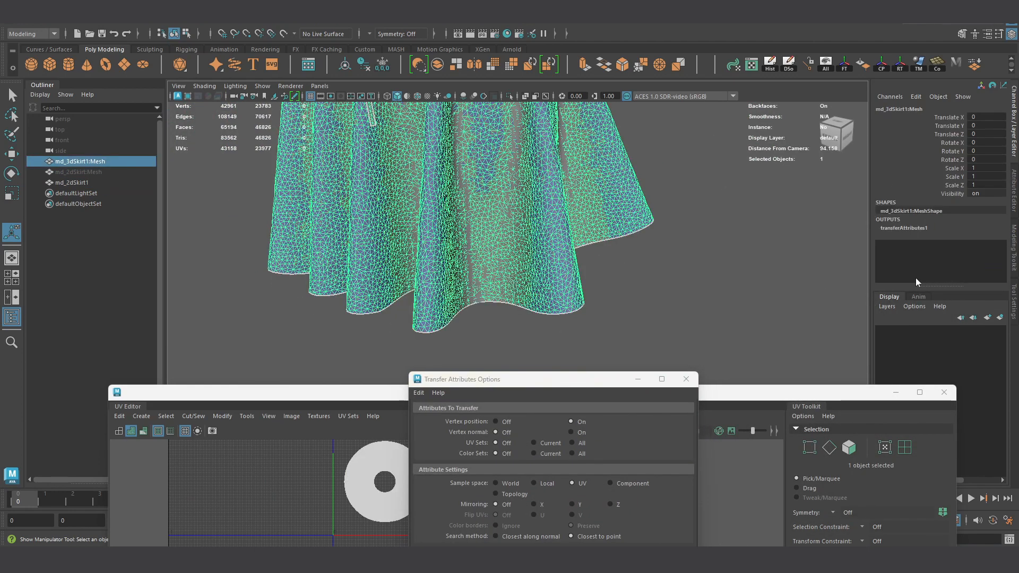
{"action": "left_click", "coordinate": [568, 314]}
{"action": "scroll", "coordinate": [555, 296], "scroll_direction": "up", "scroll_amount": 8}
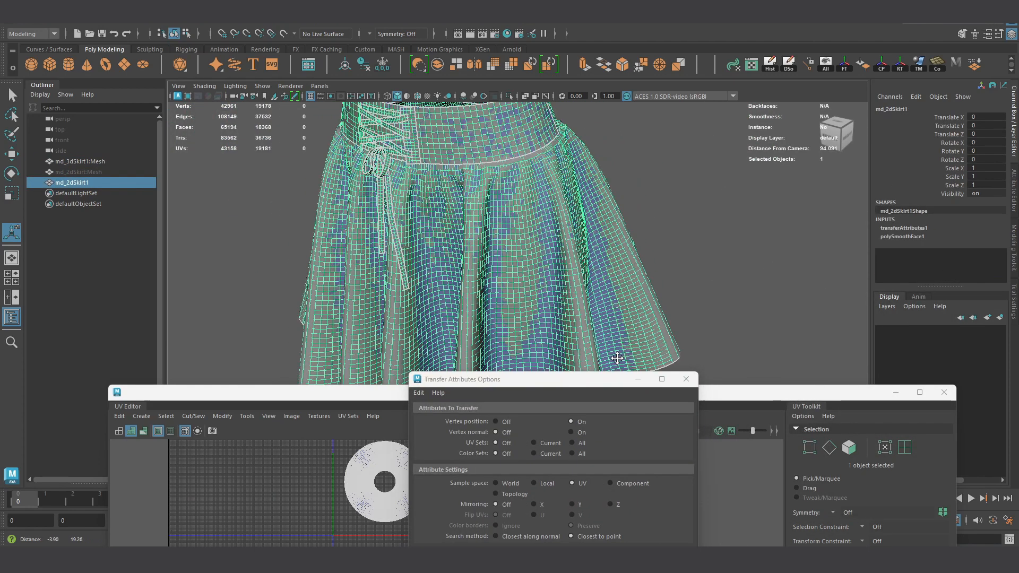
{"action": "scroll", "coordinate": [489, 233], "scroll_direction": "down", "scroll_amount": 6}
{"action": "scroll", "coordinate": [644, 272], "scroll_direction": "up", "scroll_amount": 1}
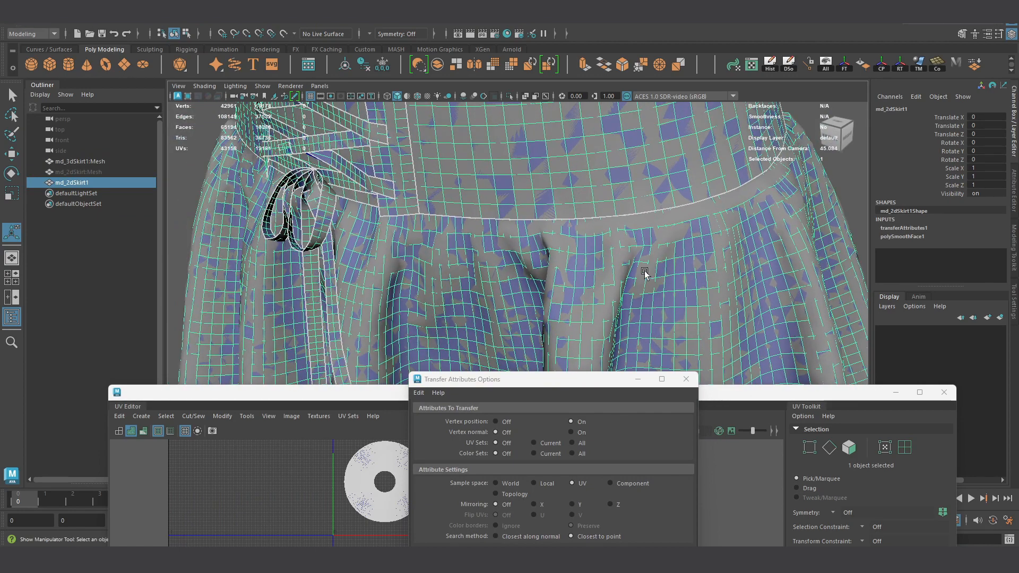
Step: Set the divisions of polySmoothFace1 to 2 on md_2dSkirt1 and check the denser mesh around the waist
{"action": "left_click", "coordinate": [906, 237]}
{"action": "double_click", "coordinate": [974, 260]}
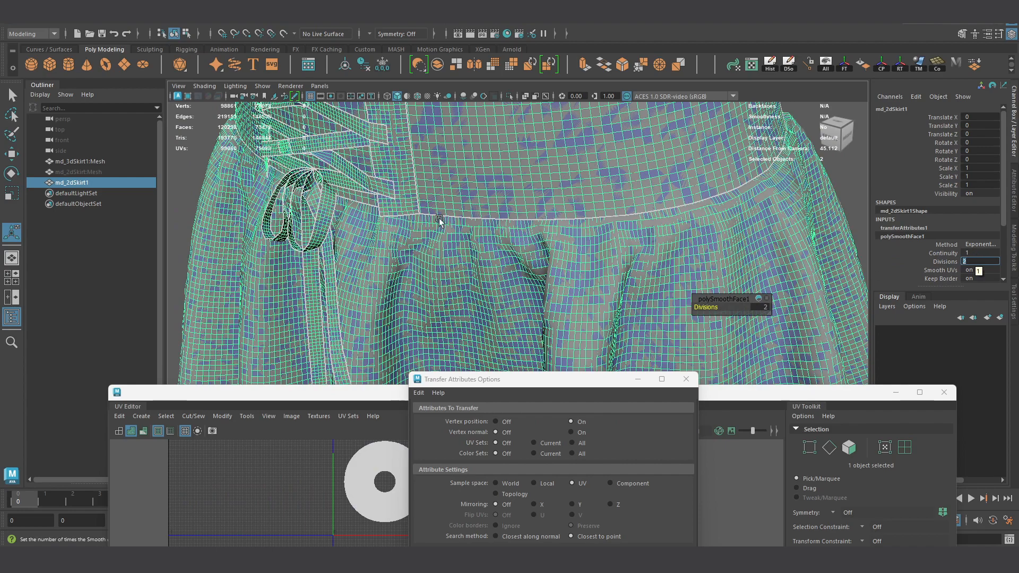
{"action": "scroll", "coordinate": [440, 218], "scroll_direction": "down", "scroll_amount": 5}
{"action": "left_click_drag", "start_coordinate": [432, 244], "coordinate": [582, 200], "text": "alt"}
{"action": "left_click", "coordinate": [582, 200]}
{"action": "scroll", "coordinate": [537, 242], "scroll_direction": "up", "scroll_amount": 4}
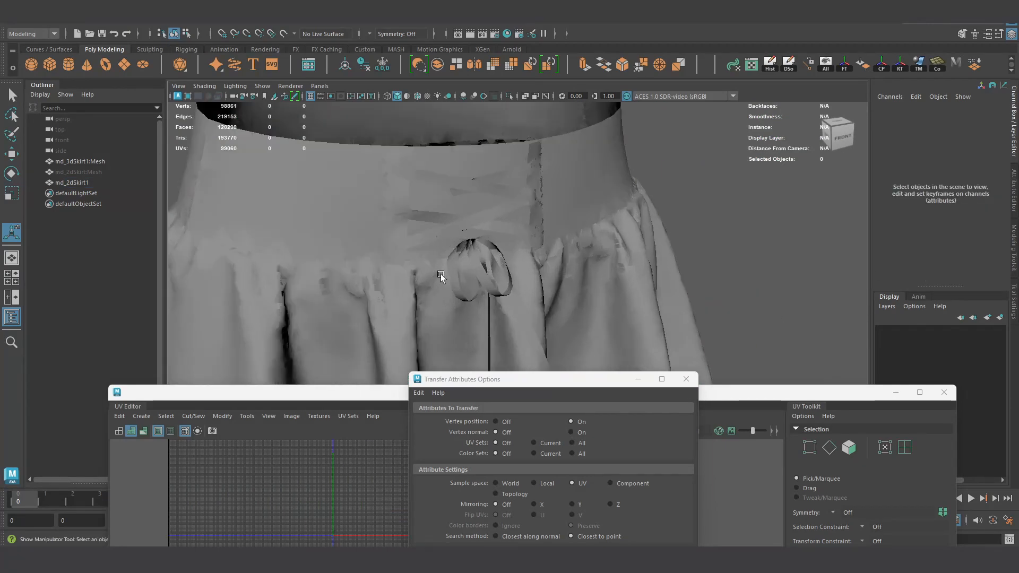
{"action": "left_click_drag", "start_coordinate": [440, 276], "coordinate": [552, 243], "text": "alt"}
{"action": "left_click", "coordinate": [518, 243]}
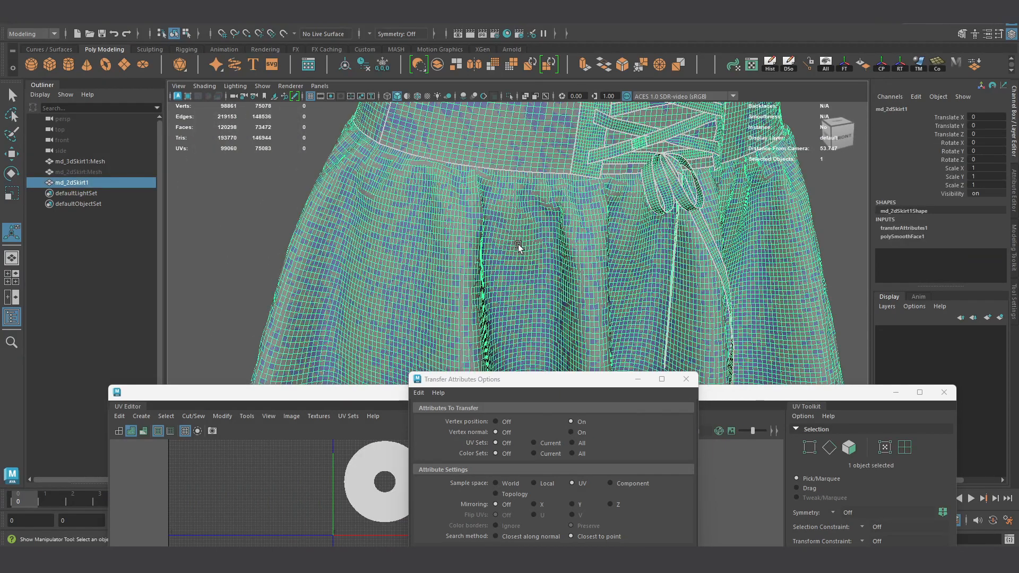
Step: Isolate md_2dSkirt1 and examine its denser waistband, lacing and gathered folds from all around
{"action": "left_click", "coordinate": [509, 96]}
{"action": "scroll", "coordinate": [528, 173], "scroll_direction": "down", "scroll_amount": 6}
{"action": "left_click", "coordinate": [427, 246]}
{"action": "left_click_drag", "start_coordinate": [426, 246], "coordinate": [630, 305], "text": "alt"}
{"action": "scroll", "coordinate": [571, 287], "scroll_direction": "up", "scroll_amount": 3}
{"action": "left_click_drag", "start_coordinate": [571, 287], "coordinate": [607, 296], "text": "alt"}
{"action": "left_click", "coordinate": [539, 295]}
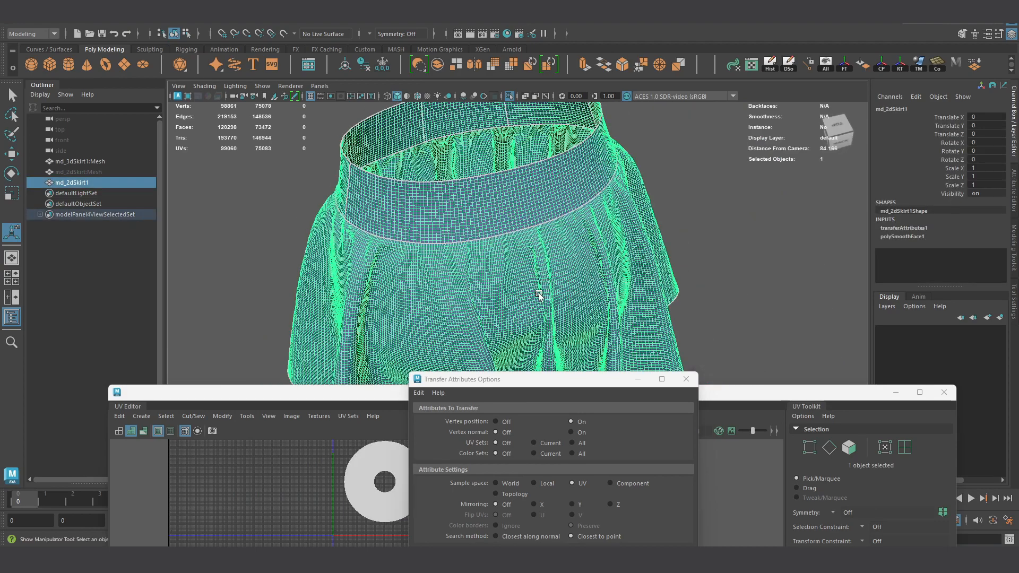
{"action": "middle_click_drag", "start_coordinate": [539, 296], "coordinate": [634, 234], "text": "alt"}
{"action": "scroll", "coordinate": [682, 275], "scroll_direction": "down", "scroll_amount": 2}
{"action": "left_click", "coordinate": [798, 226]}
{"action": "mouse_move", "coordinate": [531, 268]}
{"action": "left_mouse_down", "text": "alt"}
{"action": "mouse_move", "coordinate": [634, 255]}
{"action": "mouse_move", "coordinate": [609, 296]}
{"action": "mouse_move", "coordinate": [469, 216]}
{"action": "mouse_move", "coordinate": [486, 246]}
{"action": "left_mouse_up", "text": "alt"}
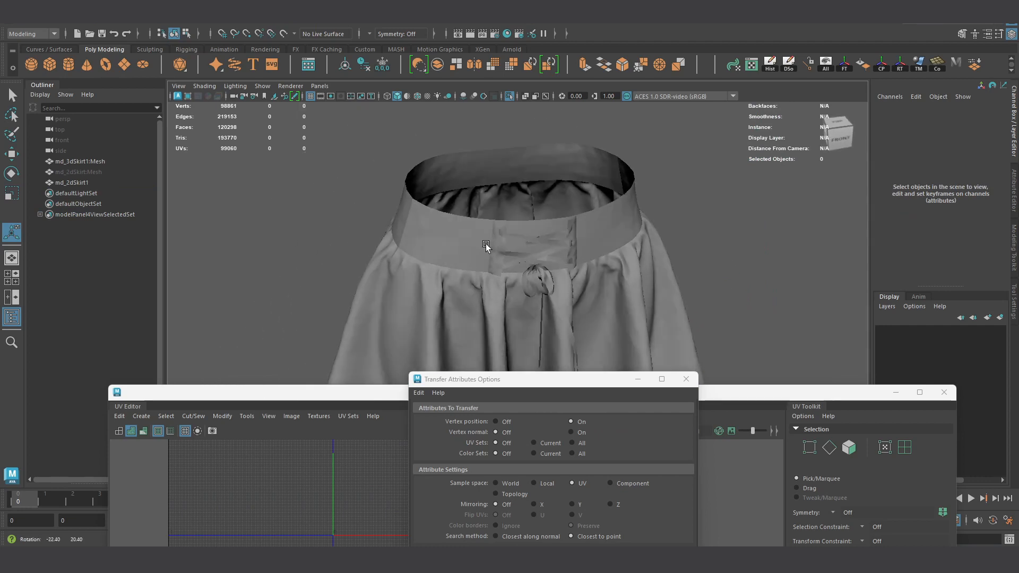
{"action": "left_click", "coordinate": [471, 254]}
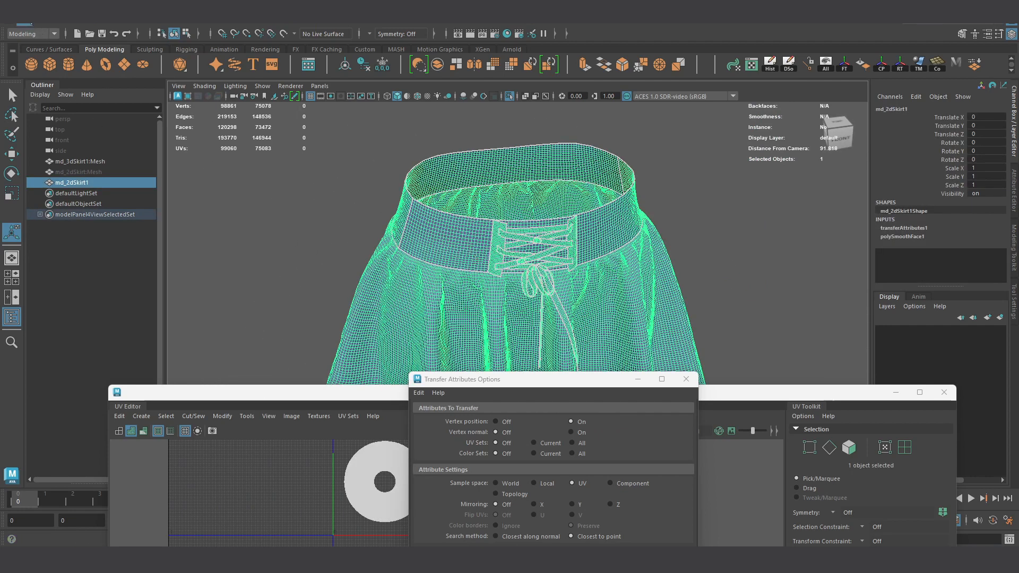
{"action": "left_click", "coordinate": [29, 24]}
{"action": "left_click_drag", "start_coordinate": [478, 249], "coordinate": [579, 270], "text": "alt"}
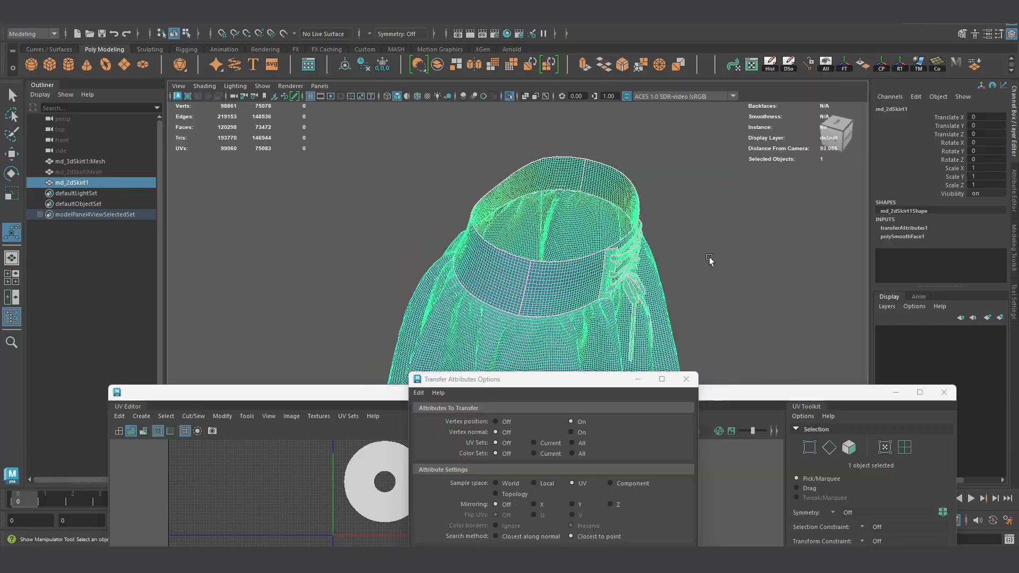
{"action": "mouse_move", "coordinate": [710, 257]}
{"action": "left_mouse_down", "text": "alt"}
{"action": "mouse_move", "coordinate": [527, 237]}
{"action": "mouse_move", "coordinate": [388, 268]}
{"action": "mouse_move", "coordinate": [589, 239]}
{"action": "mouse_move", "coordinate": [582, 255]}
{"action": "left_mouse_up", "text": "alt"}
Step: Return md_2dSkirt1 to its unsmoothed base density and display the waistband's vertical seam in wireframe
{"action": "key", "text": "ctrl+z"}
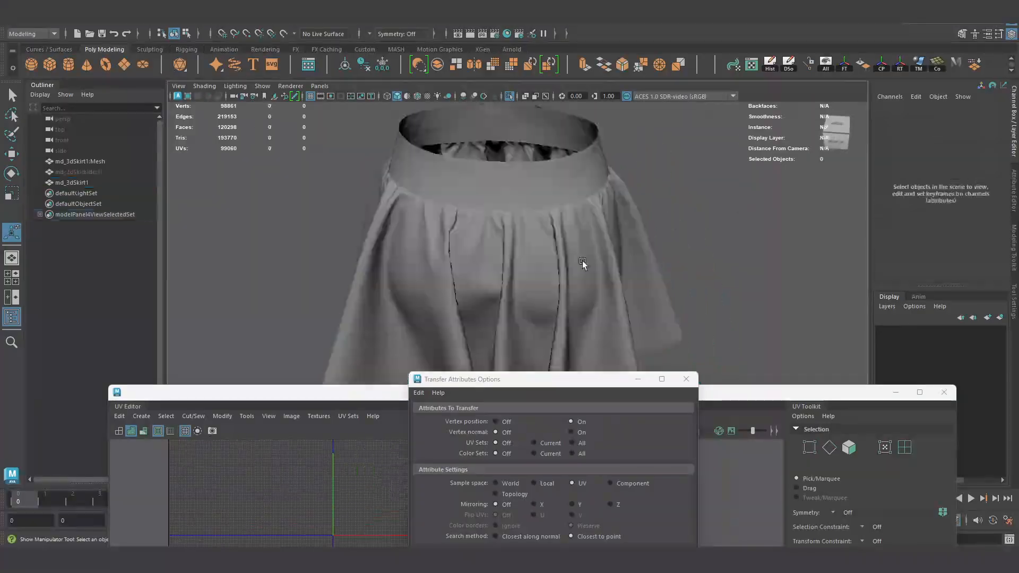
{"action": "left_click", "coordinate": [632, 200]}
{"action": "mouse_move", "coordinate": [686, 222]}
{"action": "left_mouse_down", "text": "alt"}
{"action": "mouse_move", "coordinate": [556, 211]}
{"action": "mouse_move", "coordinate": [539, 234]}
{"action": "mouse_move", "coordinate": [465, 252]}
{"action": "mouse_move", "coordinate": [513, 235]}
{"action": "left_mouse_up", "text": "alt"}
{"action": "scroll", "coordinate": [537, 254], "scroll_direction": "up", "scroll_amount": 4}
{"action": "scroll", "coordinate": [465, 253], "scroll_direction": "up", "scroll_amount": 8}
{"action": "key", "text": "4"}
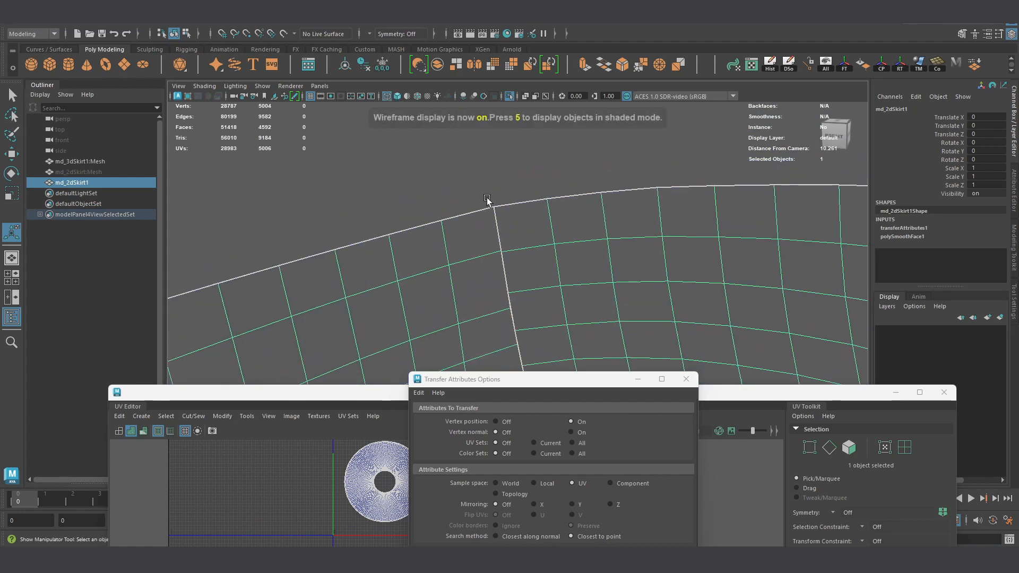
Step: Select the two overlapping vertices at the upper end of the waistband seam and merge them, using a gradient viewport background
{"action": "key", "text": "F9"}
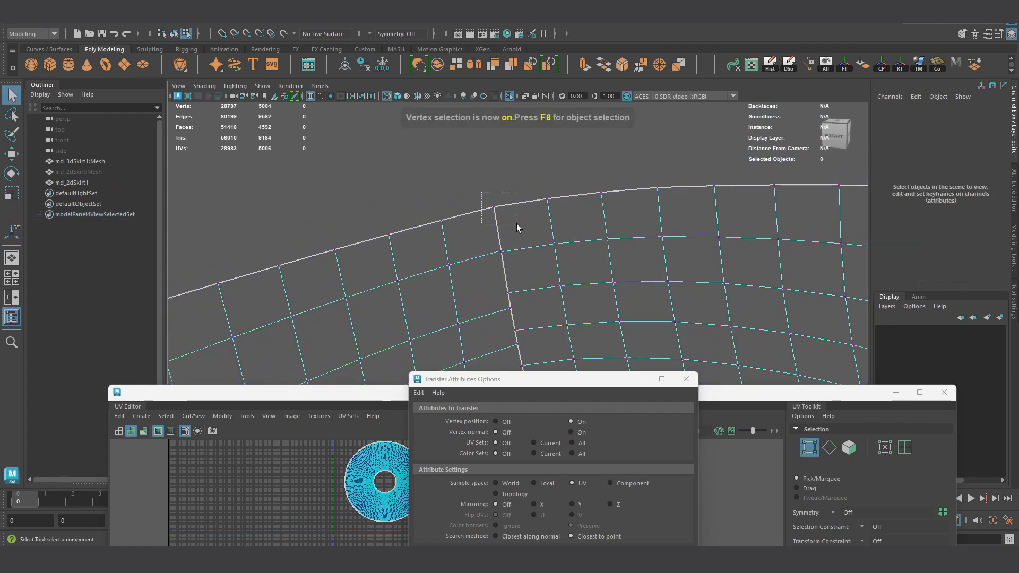
{"action": "left_click", "coordinate": [515, 224]}
{"action": "key", "text": "4"}
{"action": "left_click_drag", "start_coordinate": [515, 225], "coordinate": [540, 221], "text": "alt"}
{"action": "key", "text": "alt+b"}
{"action": "key", "text": "alt+b"}
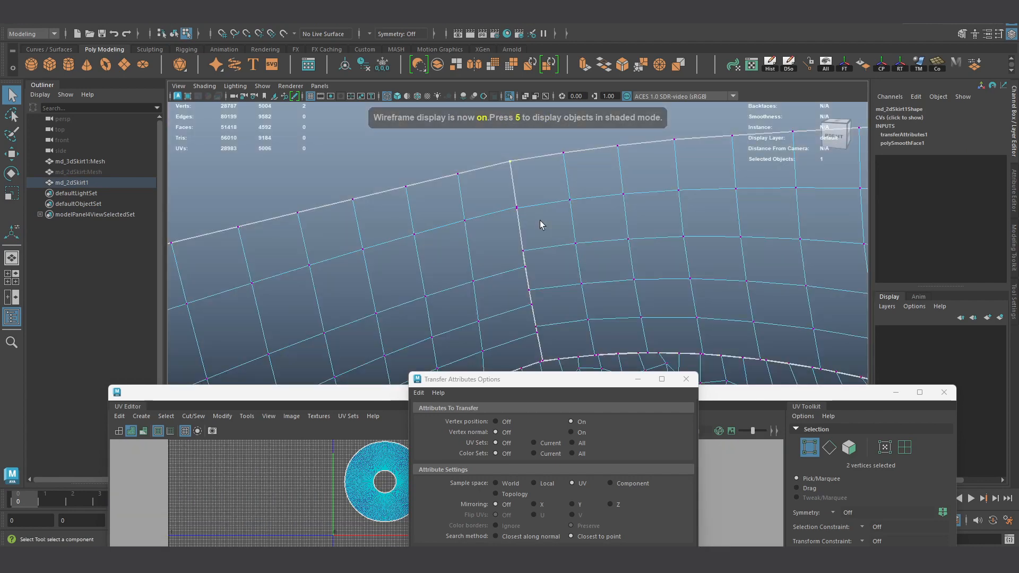
{"action": "key", "text": "g"}
Step: Merge the next four overlapping vertex pairs down the waistband's vertical seam
{"action": "left_click_drag", "start_coordinate": [501, 205], "coordinate": [533, 218]}
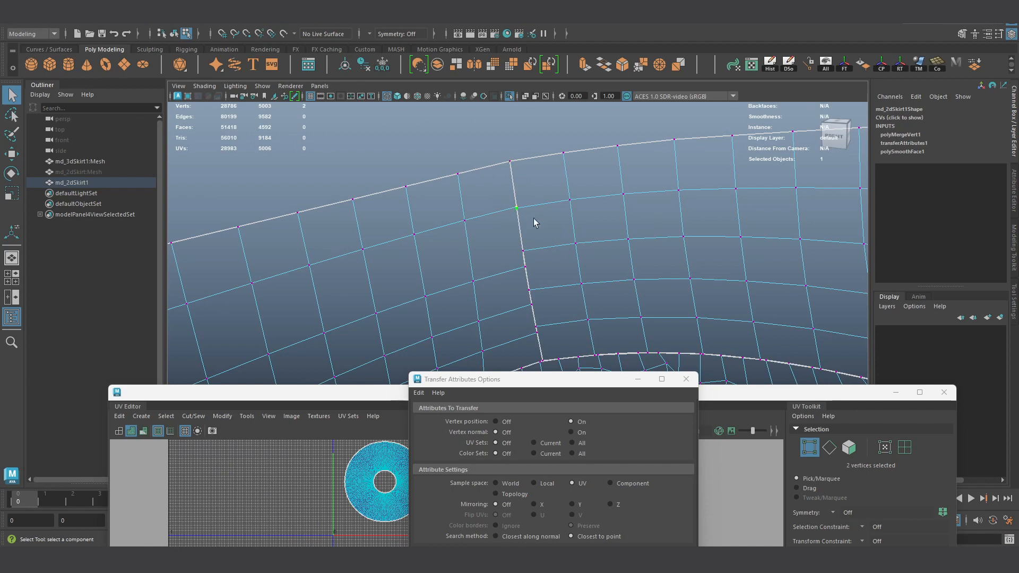
{"action": "key", "text": "g"}
{"action": "scroll", "coordinate": [536, 246], "scroll_direction": "down", "scroll_amount": 5}
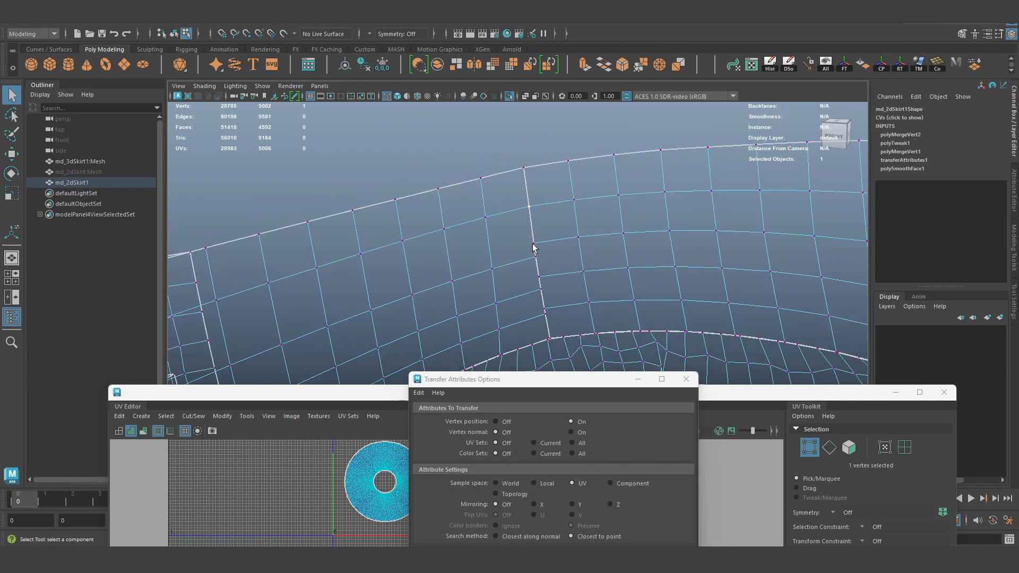
{"action": "left_click_drag", "start_coordinate": [551, 252], "coordinate": [563, 287]}
{"action": "key", "text": "g"}
{"action": "scroll", "coordinate": [550, 265], "scroll_direction": "up", "scroll_amount": 5}
{"action": "key", "text": "g"}
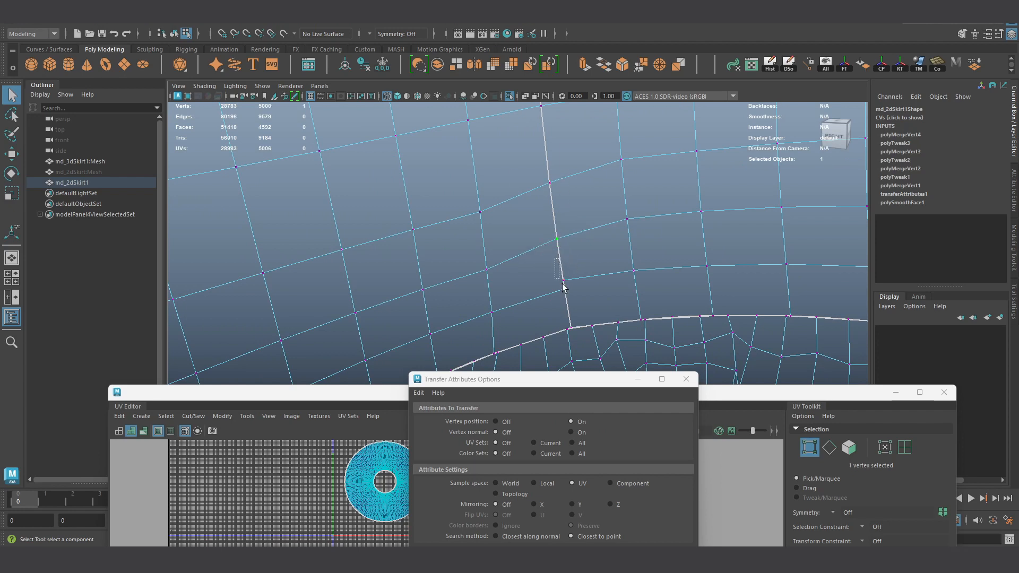
{"action": "key", "text": "g"}
Step: Try to merge the overlapping vertices near the lower end of the waistband seam
{"action": "scroll", "coordinate": [577, 271], "scroll_direction": "up", "scroll_amount": 3}
{"action": "key", "text": "F10"}
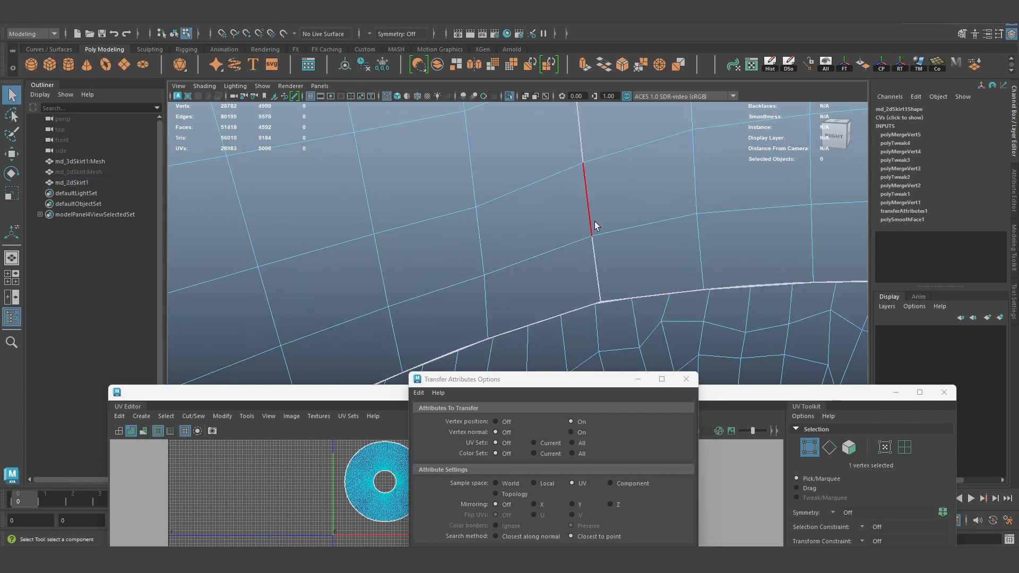
{"action": "left_click", "coordinate": [584, 262]}
{"action": "right_click_drag", "start_coordinate": [637, 255], "coordinate": [426, 256]}
{"action": "left_click_drag", "start_coordinate": [530, 196], "coordinate": [626, 258]}
{"action": "key", "text": "g"}
{"action": "scroll", "coordinate": [605, 220], "scroll_direction": "down", "scroll_amount": 3}
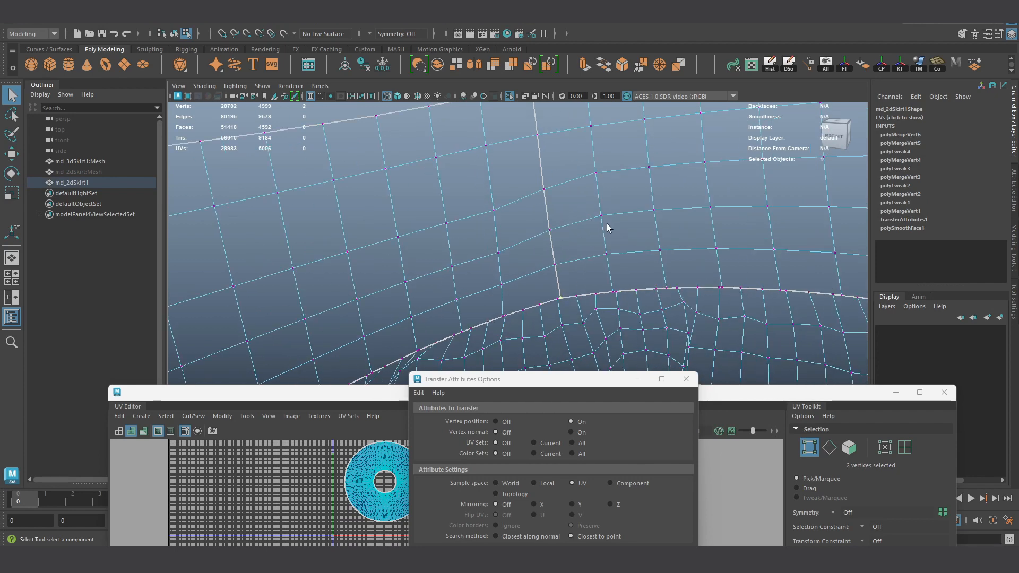
{"action": "scroll", "coordinate": [603, 239], "scroll_direction": "up", "scroll_amount": 3}
{"action": "right_click_drag", "start_coordinate": [598, 255], "coordinate": [597, 137], "text": "shift"}
Step: Pull the vertices at the seam's lower corner apart to expose the duplicate and merge the two to their center
{"action": "key", "text": "w"}
{"action": "left_click_drag", "start_coordinate": [597, 137], "coordinate": [598, 208], "text": "alt"}
{"action": "left_click", "coordinate": [607, 267]}
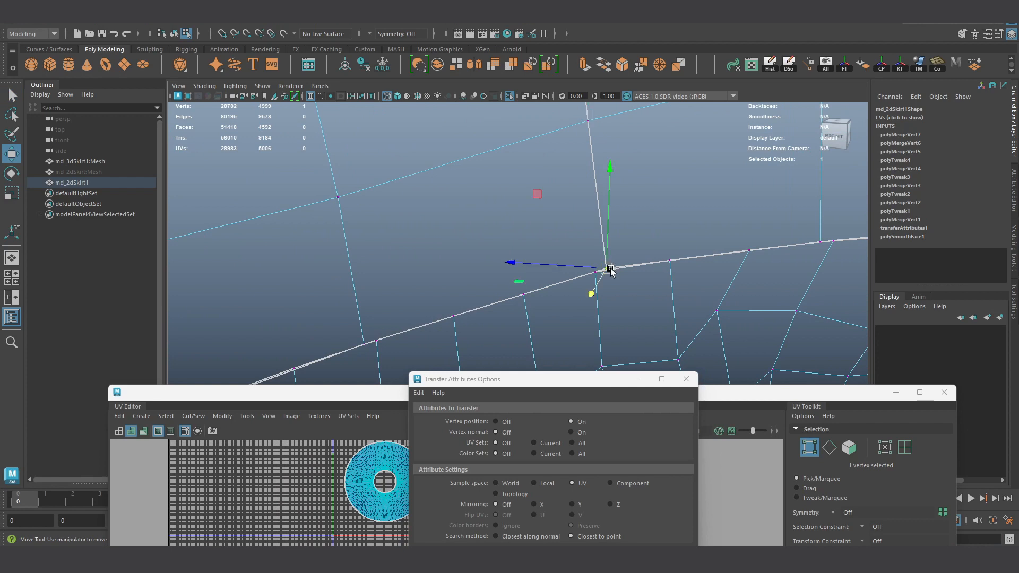
{"action": "mouse_move", "coordinate": [608, 268]}
{"action": "left_mouse_down"}
{"action": "mouse_move", "coordinate": [626, 257]}
{"action": "mouse_move", "coordinate": [605, 277]}
{"action": "left_mouse_up"}
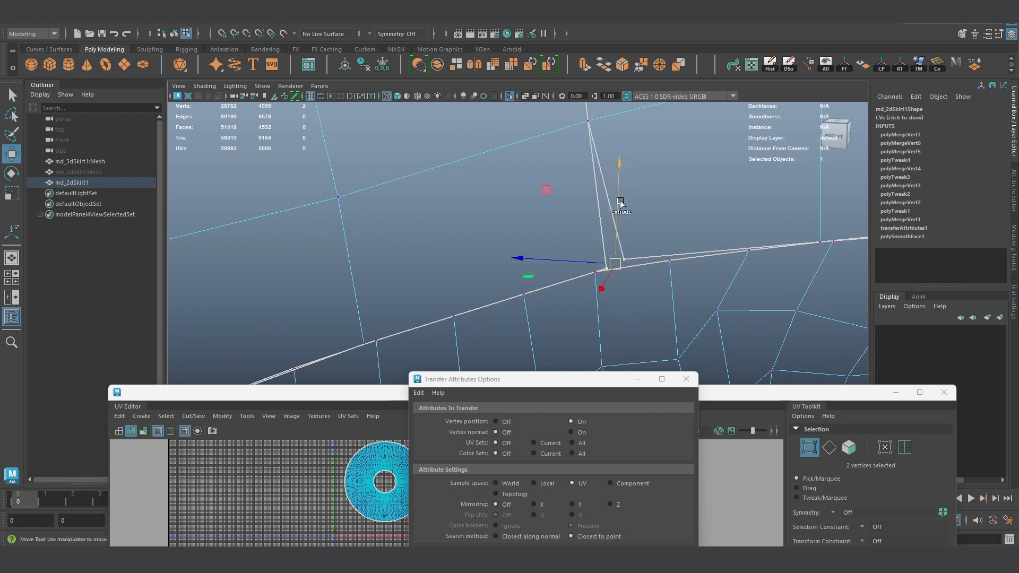
{"action": "right_click_drag", "start_coordinate": [642, 259], "coordinate": [642, 119], "text": "shift"}
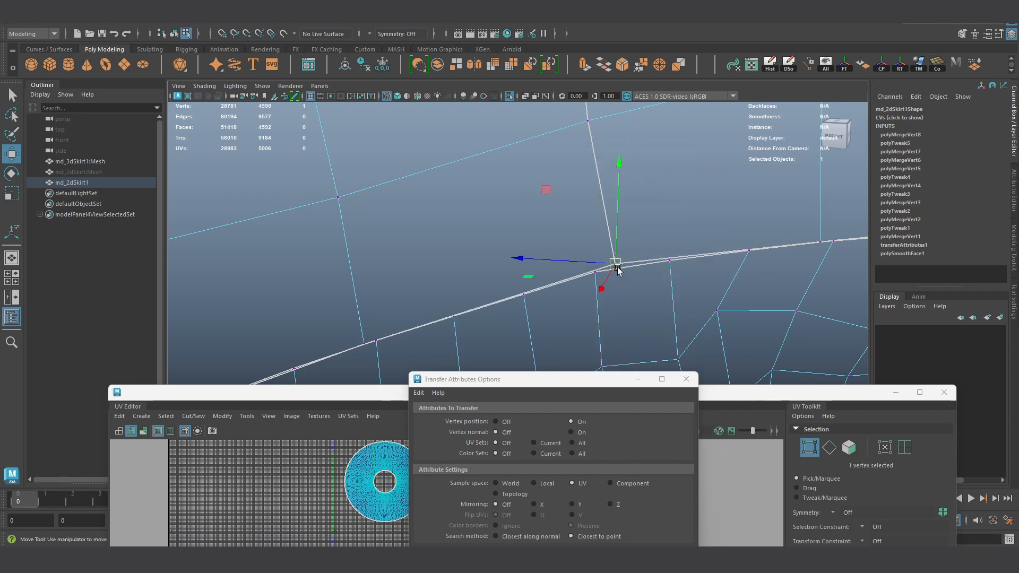
{"action": "mouse_move", "coordinate": [614, 263]}
{"action": "left_mouse_down"}
{"action": "mouse_move", "coordinate": [631, 263]}
{"action": "mouse_move", "coordinate": [619, 266]}
{"action": "left_mouse_up"}
{"action": "scroll", "coordinate": [619, 255], "scroll_direction": "down", "scroll_amount": 8}
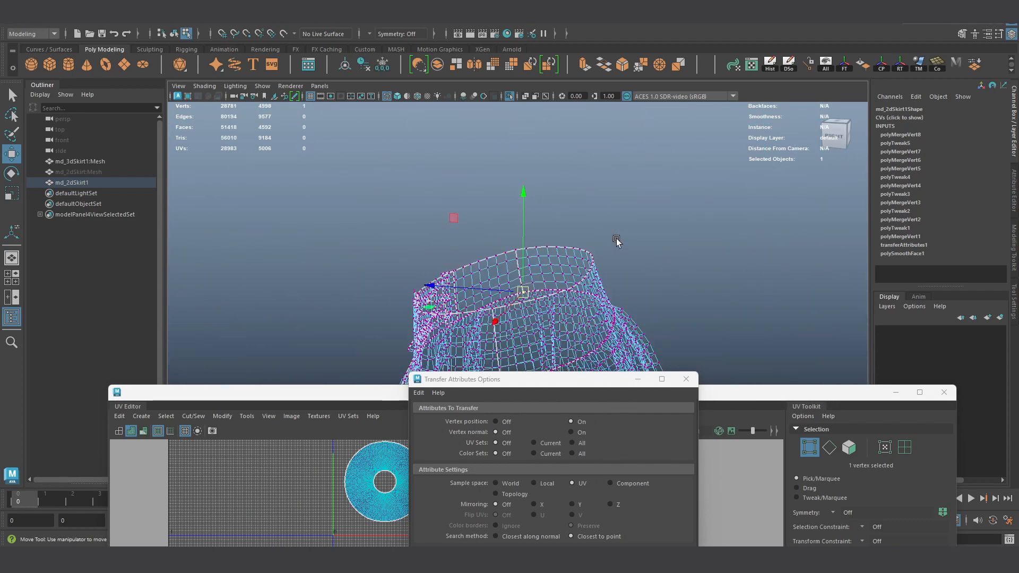
Step: Return to object selection, stop isolating md_2dSkirt1 so both skirts show, and display the viewport shaded
{"action": "left_click_drag", "start_coordinate": [545, 272], "coordinate": [711, 270], "text": "alt"}
{"action": "scroll", "coordinate": [510, 265], "scroll_direction": "up", "scroll_amount": 5}
{"action": "left_click", "coordinate": [475, 220]}
{"action": "scroll", "coordinate": [481, 245], "scroll_direction": "up", "scroll_amount": 6}
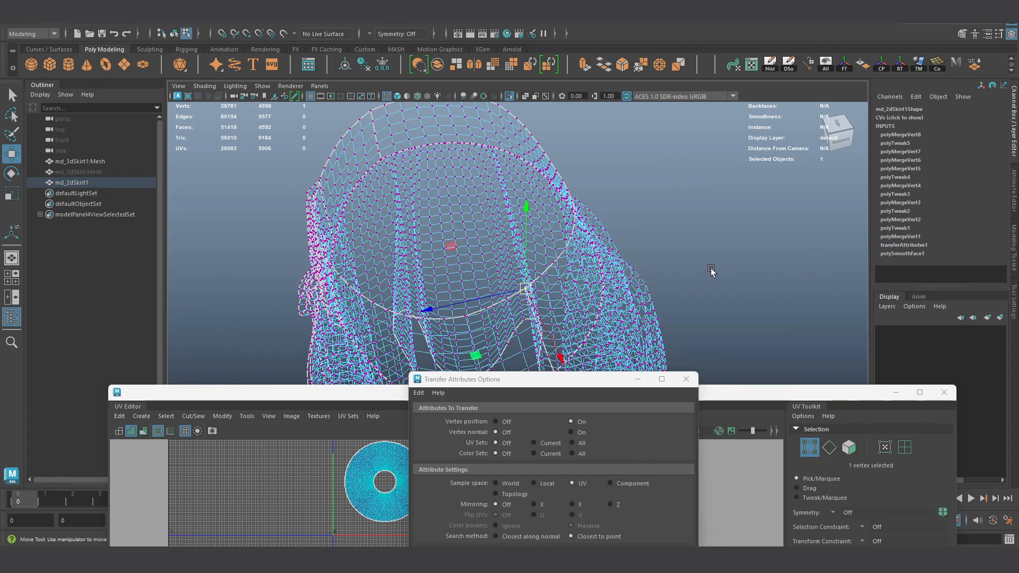
{"action": "key", "text": "F8"}
{"action": "left_click", "coordinate": [733, 245]}
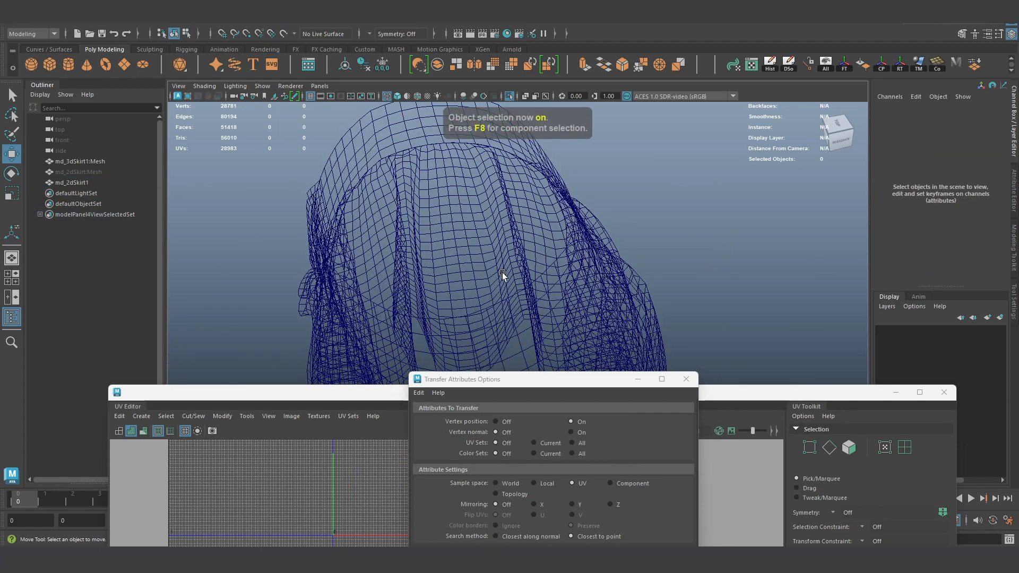
{"action": "left_click", "coordinate": [503, 275]}
{"action": "left_click", "coordinate": [512, 98]}
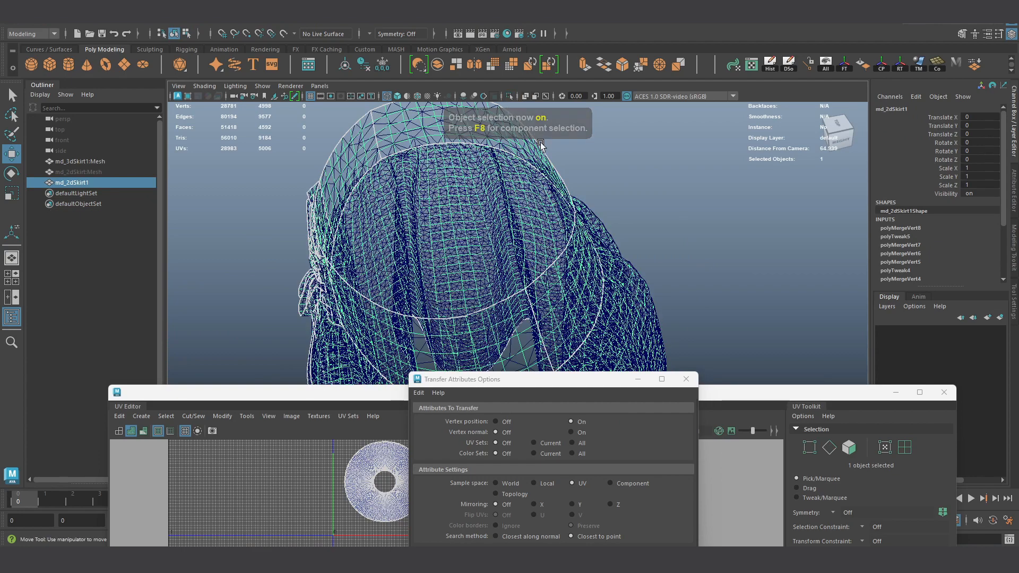
{"action": "mouse_move", "coordinate": [631, 254]}
{"action": "left_mouse_down", "text": "alt"}
{"action": "mouse_move", "coordinate": [664, 237]}
{"action": "mouse_move", "coordinate": [627, 233]}
{"action": "mouse_move", "coordinate": [587, 209]}
{"action": "mouse_move", "coordinate": [416, 297]}
{"action": "mouse_move", "coordinate": [604, 212]}
{"action": "left_mouse_up", "text": "alt"}
{"action": "key", "text": "5"}
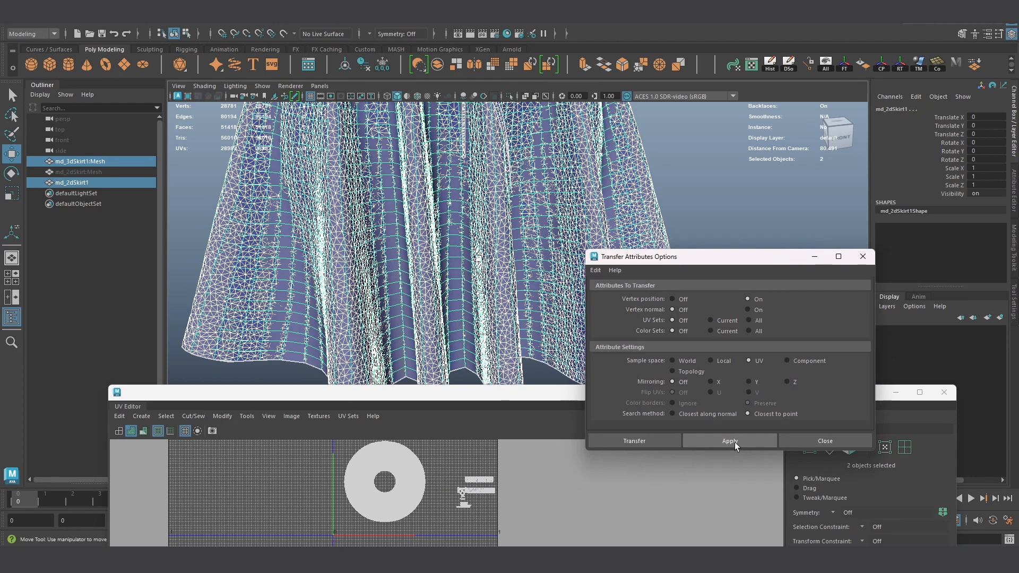
Step: Transfer vertex positions in UV space from md_3dSkirt1:Mesh to md_2dSkirt1, then delete md_2dSkirt1's construction history
{"action": "left_click", "coordinate": [728, 441]}
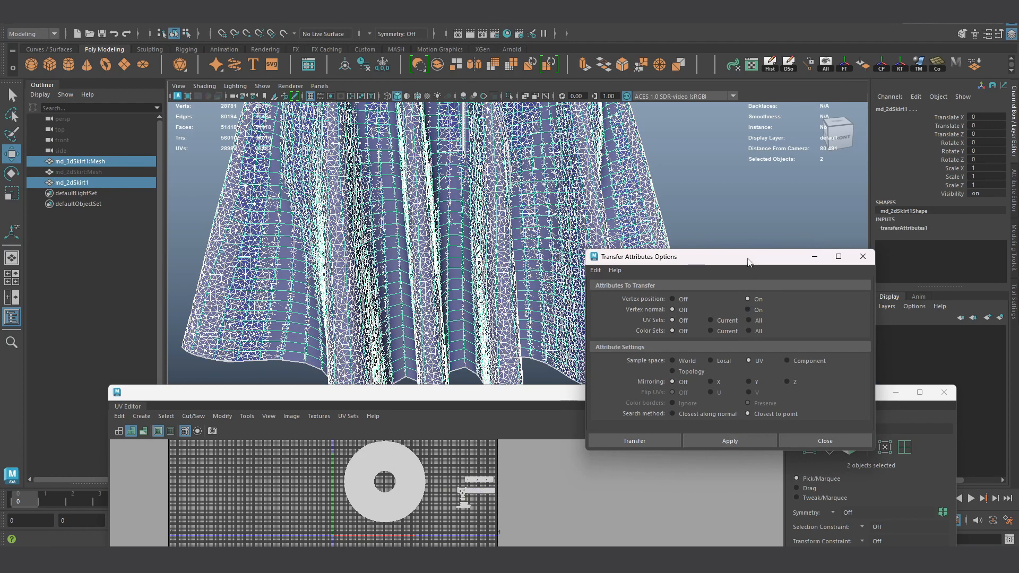
{"action": "left_click_drag", "start_coordinate": [748, 262], "coordinate": [751, 386]}
{"action": "left_click", "coordinate": [775, 221]}
{"action": "left_click", "coordinate": [552, 263]}
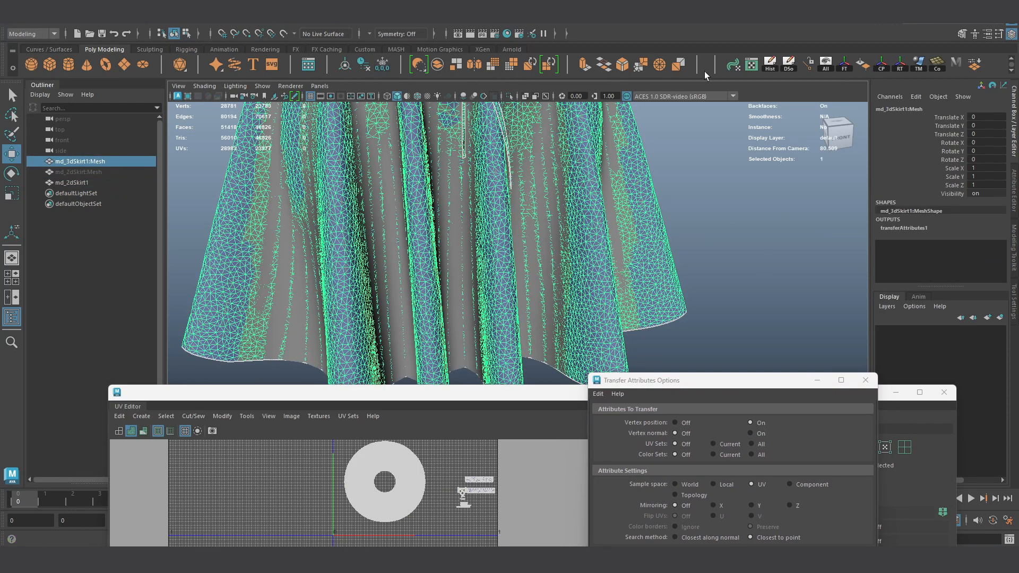
{"action": "left_click", "coordinate": [558, 206]}
{"action": "left_click", "coordinate": [770, 64]}
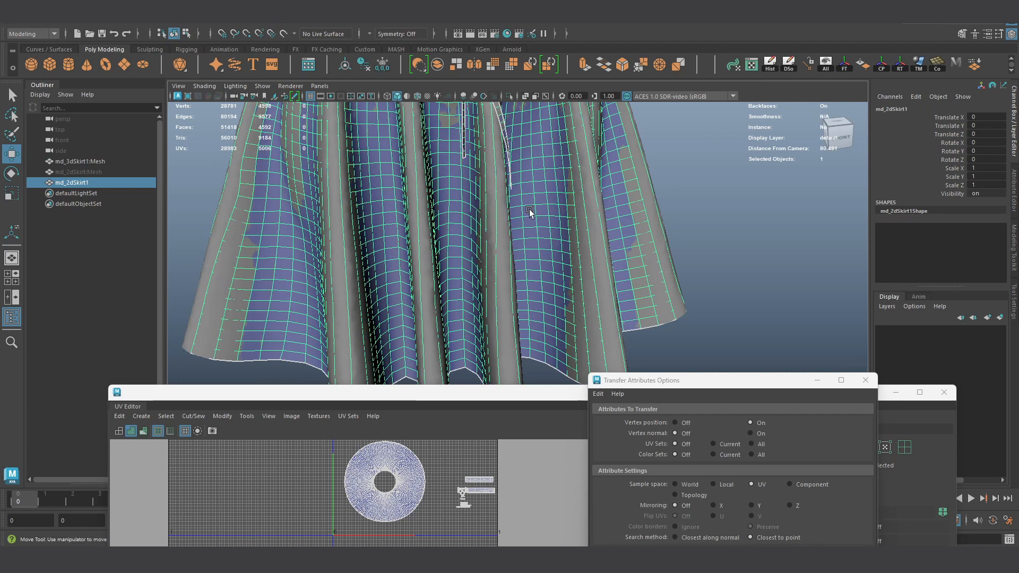
Step: Smooth md_2dSkirt1 with 1 division and transfer the vertex positions of md_3dSkirt1:Mesh onto it again in UV space
{"action": "right_click_drag", "start_coordinate": [533, 196], "coordinate": [497, 258], "text": "shift"}
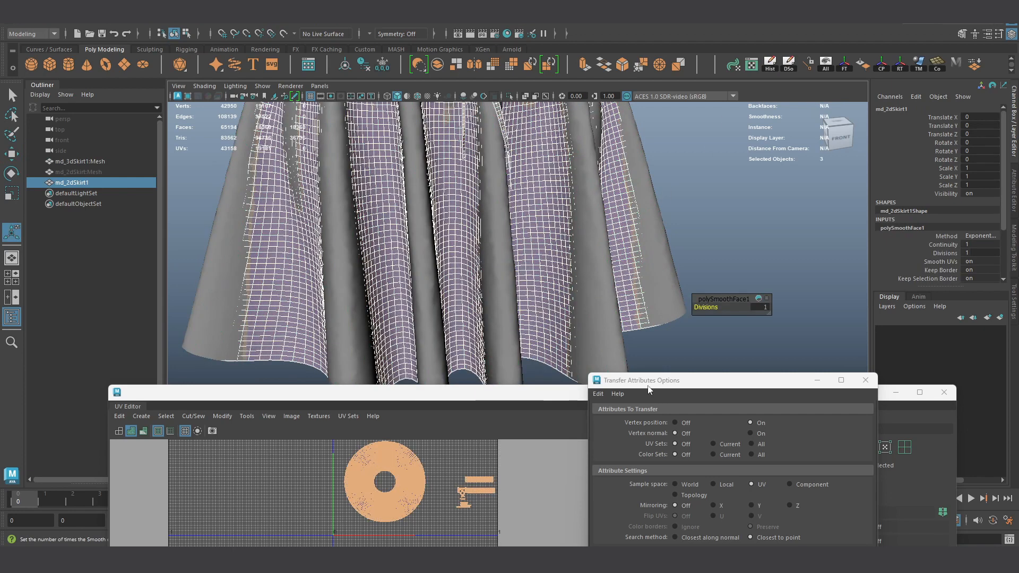
{"action": "left_click_drag", "start_coordinate": [690, 388], "coordinate": [676, 313]}
{"action": "scroll", "coordinate": [534, 253], "scroll_direction": "up", "scroll_amount": 2}
{"action": "left_click", "coordinate": [80, 161]}
{"action": "left_click", "coordinate": [72, 183], "text": "ctrl"}
{"action": "left_click", "coordinate": [719, 490]}
{"action": "scroll", "coordinate": [673, 266], "scroll_direction": "down", "scroll_amount": 4}
{"action": "left_click", "coordinate": [671, 248]}
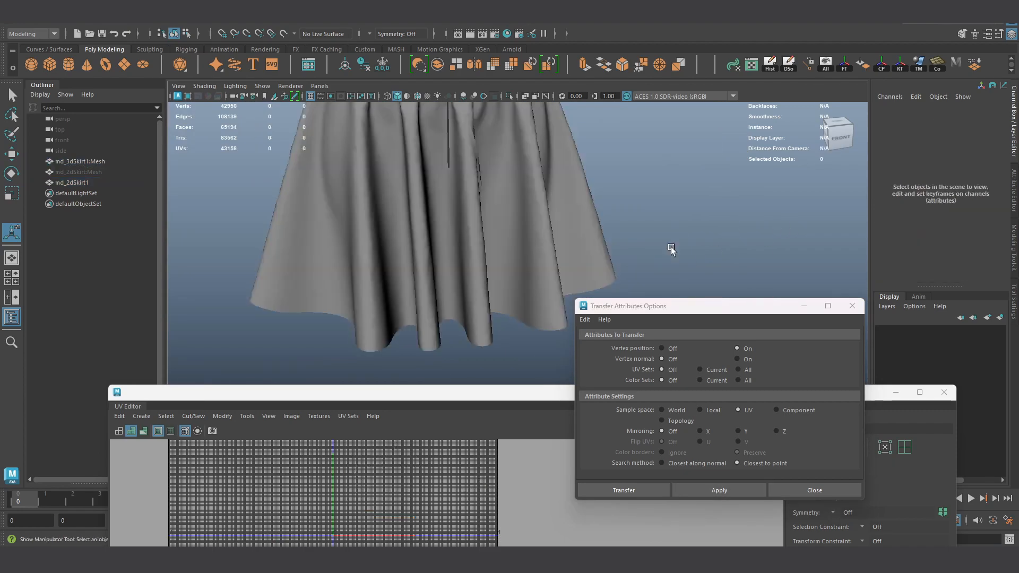
Step: Isolate md_2dSkirt1 and examine its transferred quad mesh from the hem up to the waistband and lacing
{"action": "left_click", "coordinate": [538, 249]}
{"action": "scroll", "coordinate": [538, 249], "scroll_direction": "up", "scroll_amount": 2}
{"action": "left_click", "coordinate": [509, 95]}
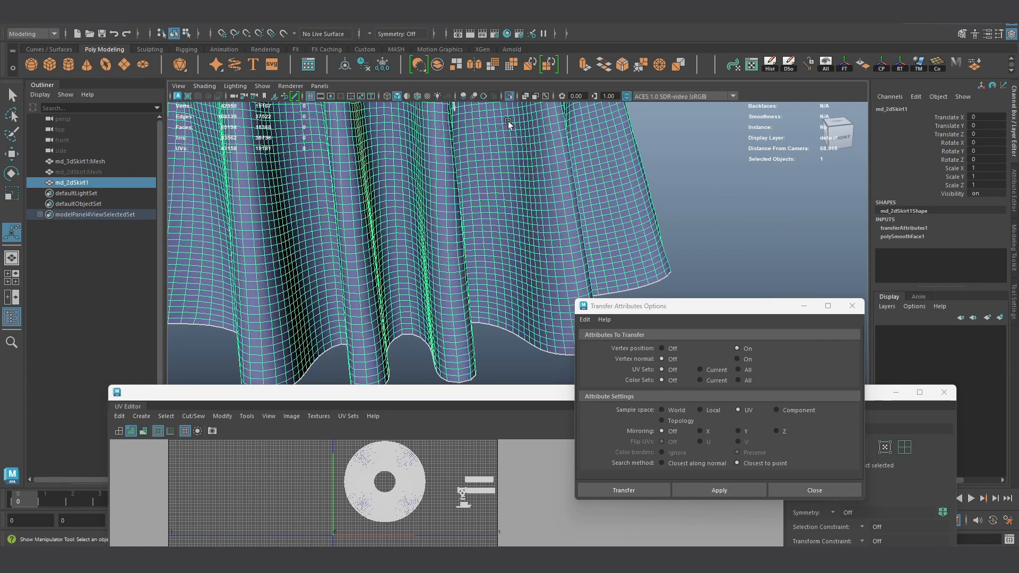
{"action": "middle_click_drag", "start_coordinate": [509, 126], "coordinate": [523, 309], "text": "alt"}
{"action": "left_click", "coordinate": [660, 192]}
{"action": "scroll", "coordinate": [445, 191], "scroll_direction": "up", "scroll_amount": 3}
{"action": "middle_click_drag", "start_coordinate": [445, 191], "coordinate": [502, 257], "text": "alt"}
{"action": "left_click_drag", "start_coordinate": [502, 257], "coordinate": [486, 230], "text": "alt"}
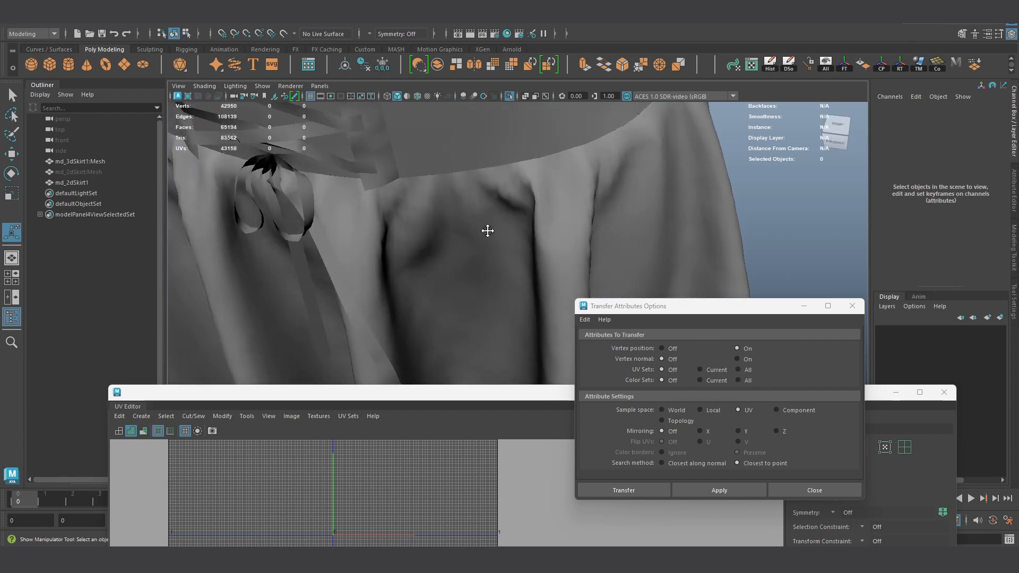
{"action": "middle_click_drag", "start_coordinate": [486, 230], "coordinate": [492, 269], "text": "alt"}
{"action": "scroll", "coordinate": [492, 268], "scroll_direction": "up", "scroll_amount": 1}
{"action": "left_click", "coordinate": [526, 243]}
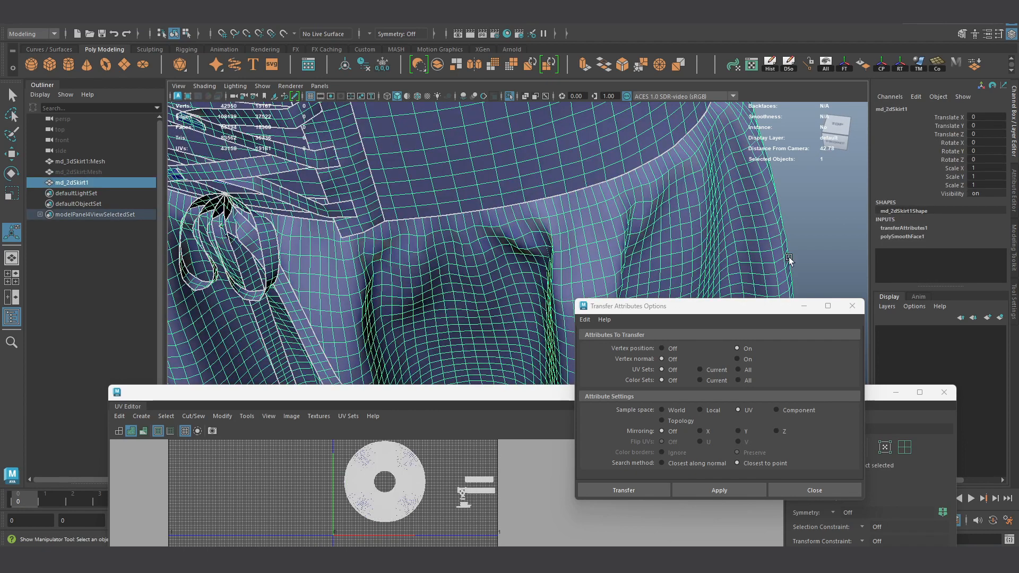
Step: Set the divisions of md_2dSkirt1's smoothing to 2 and check the denser skirt around the waistband
{"action": "left_click", "coordinate": [902, 237]}
{"action": "left_click", "coordinate": [986, 268]}
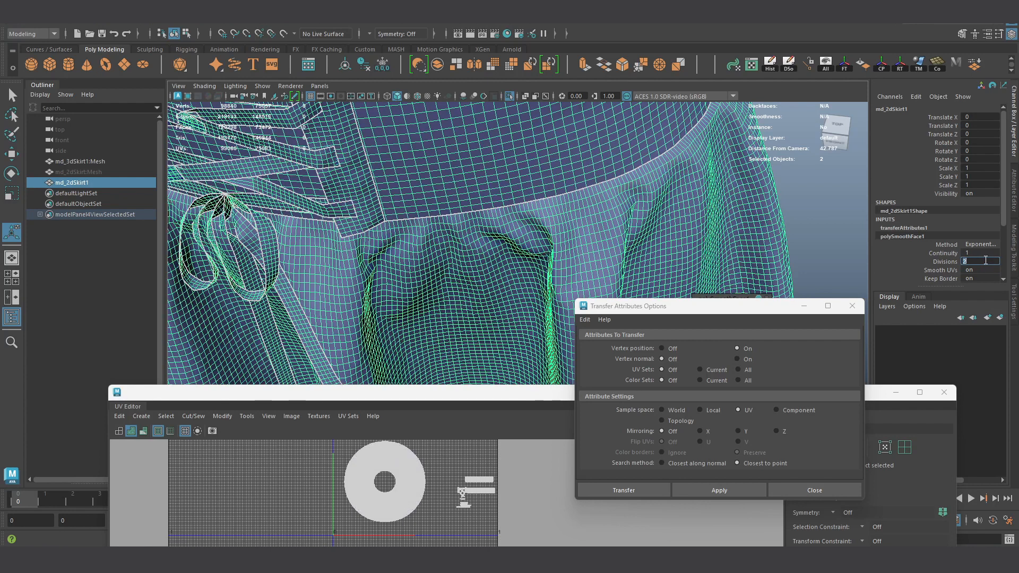
{"action": "left_click", "coordinate": [830, 209]}
{"action": "right_click_drag", "start_coordinate": [830, 210], "coordinate": [739, 228], "text": "alt"}
{"action": "left_click_drag", "start_coordinate": [501, 270], "coordinate": [396, 259], "text": "alt"}
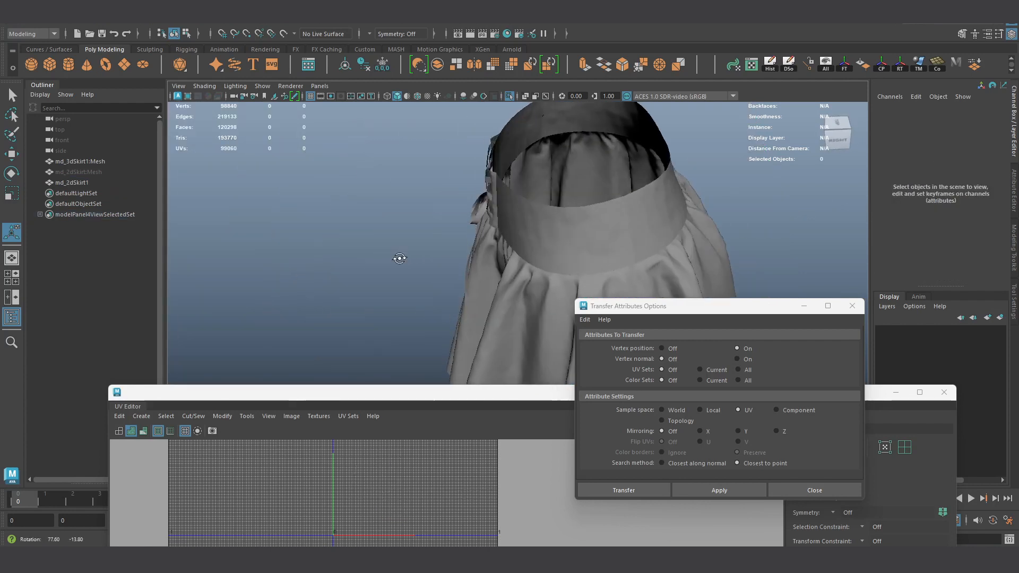
{"action": "middle_click_drag", "start_coordinate": [398, 258], "coordinate": [358, 229], "text": "alt"}
{"action": "left_click_drag", "start_coordinate": [357, 229], "coordinate": [405, 257], "text": "alt"}
Step: Start an OBJ export of the selected md_2dSkirt1 into the folder E:\Marvelous Designer\Skirt_pipelin\Transfred_mesh
{"action": "left_click", "coordinate": [432, 255]}
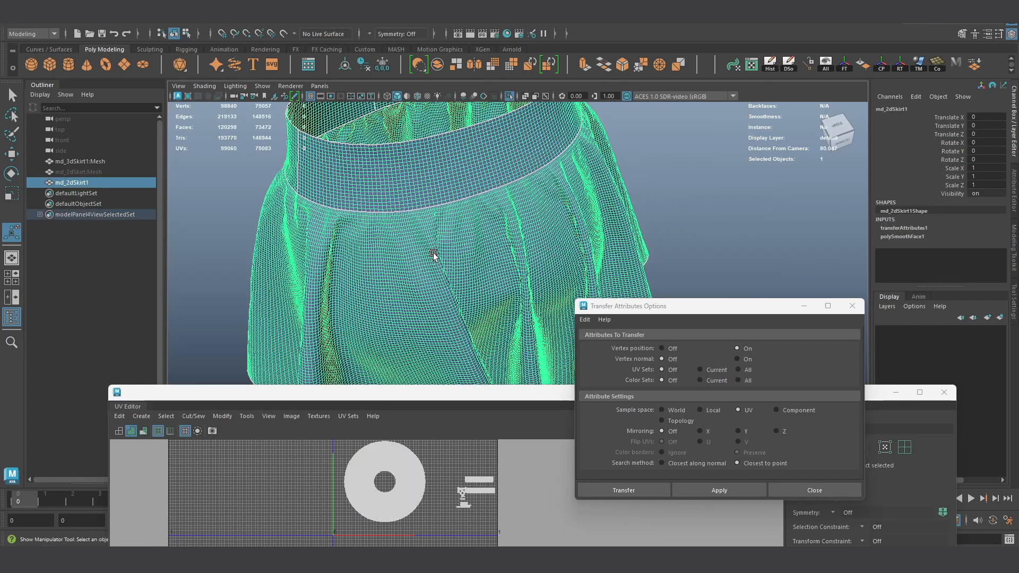
{"action": "mouse_move", "coordinate": [750, 187]}
{"action": "left_mouse_down", "text": "alt"}
{"action": "mouse_move", "coordinate": [291, 272]}
{"action": "mouse_move", "coordinate": [249, 265]}
{"action": "mouse_move", "coordinate": [333, 268]}
{"action": "left_mouse_up", "text": "alt"}
{"action": "left_click", "coordinate": [25, 23]}
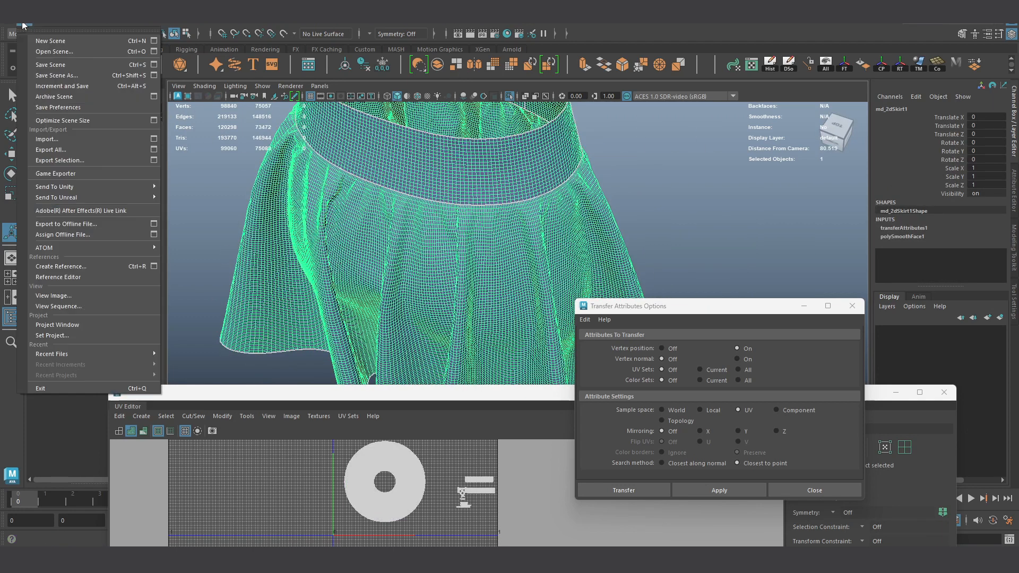
{"action": "left_click", "coordinate": [62, 159]}
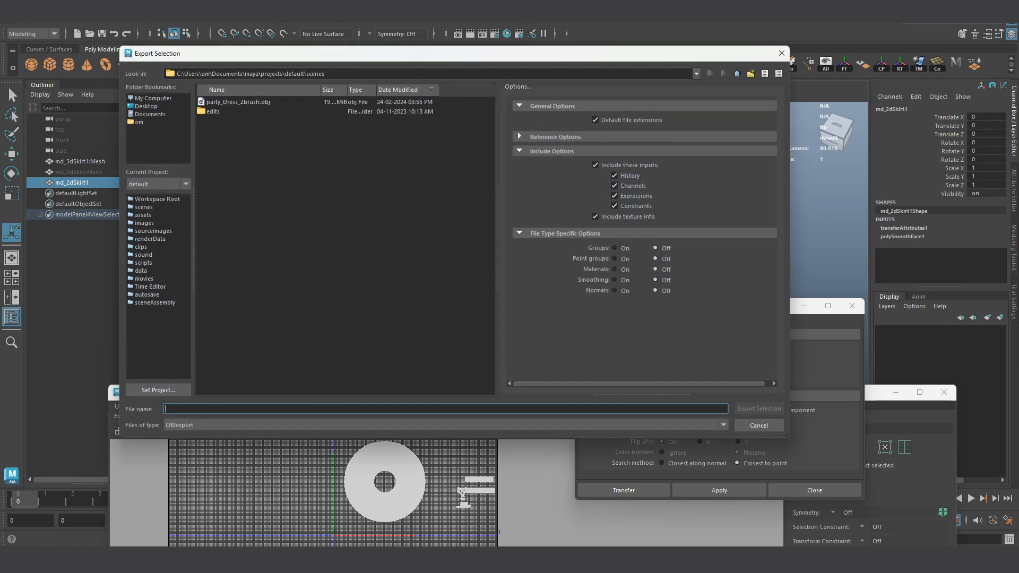
{"action": "left_click", "coordinate": [241, 410]}
{"action": "type", "text": "E:\\Marvelous Designer\\Skirt_pipelin\\Transfred_mesh"}
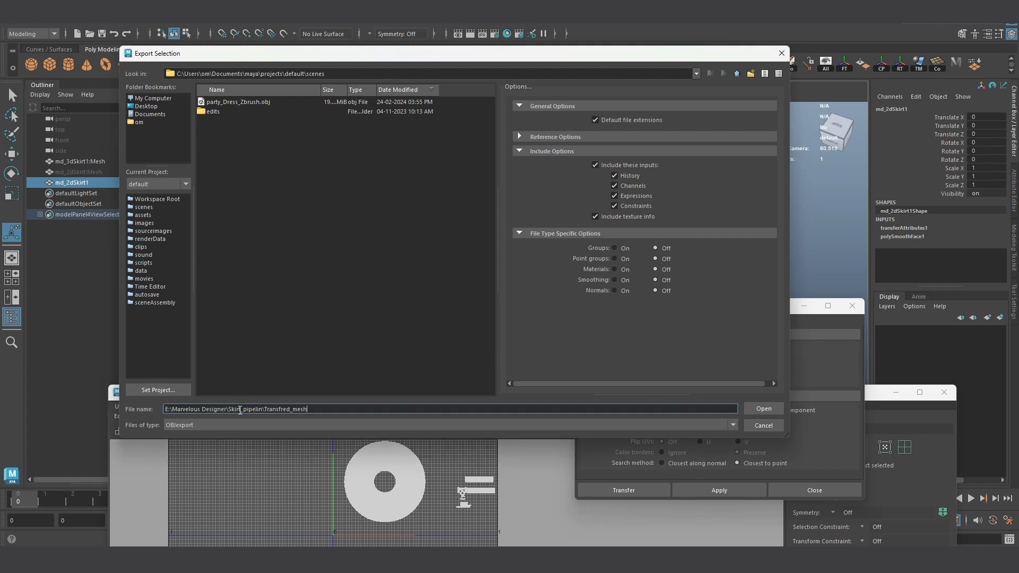
{"action": "key", "text": "Return"}
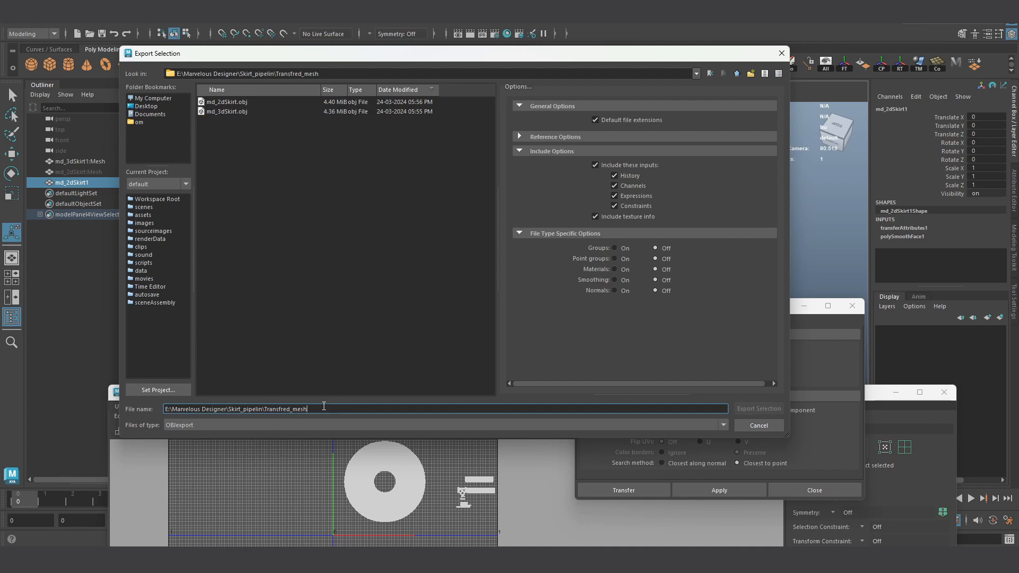
Step: Name the export file maya_3dSkirt.obj and export the selected skirt
{"action": "left_click_drag", "start_coordinate": [323, 406], "coordinate": [134, 402]}
{"action": "left_click", "coordinate": [222, 112]}
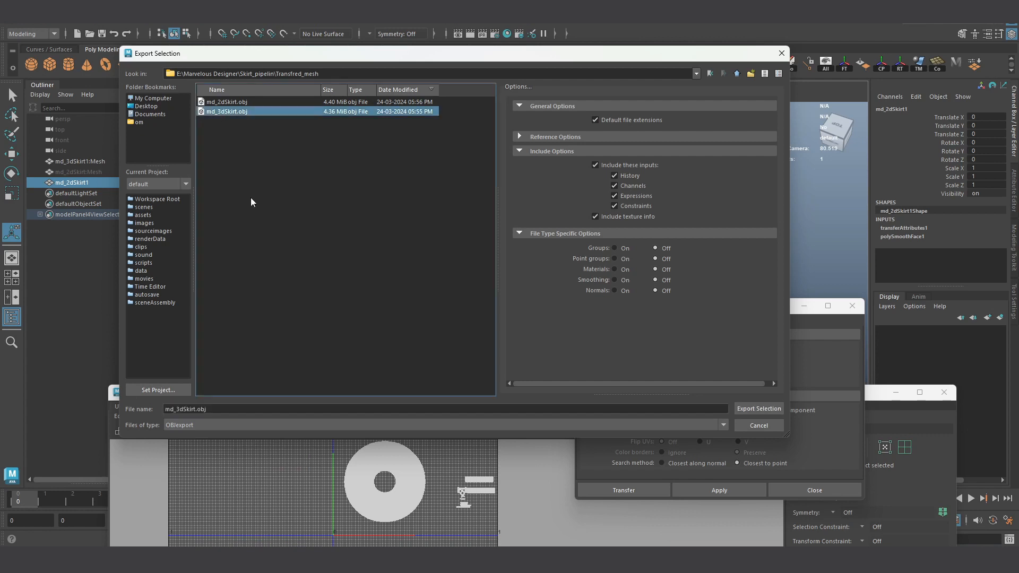
{"action": "left_click", "coordinate": [175, 411]}
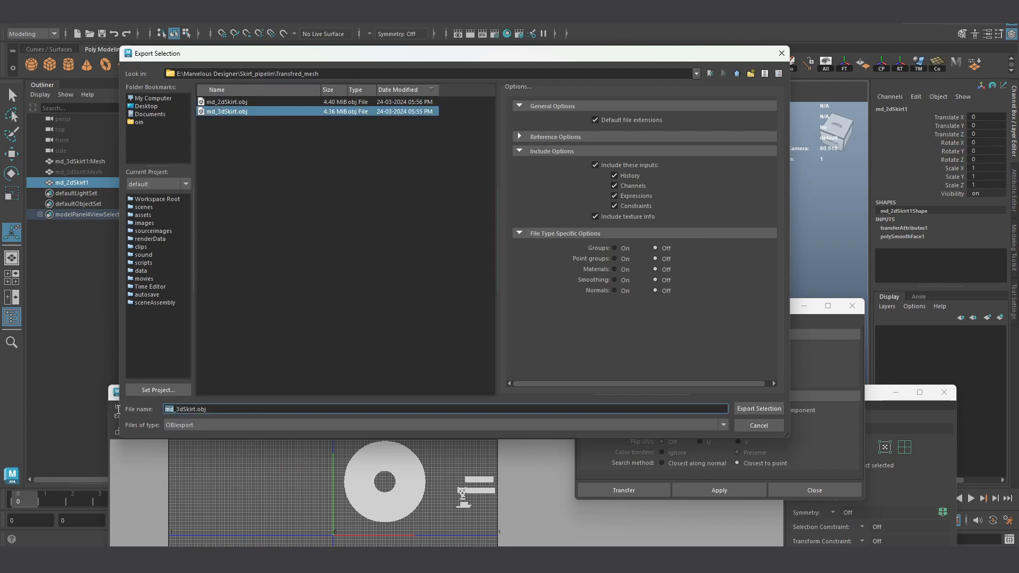
{"action": "type", "text": "m"}
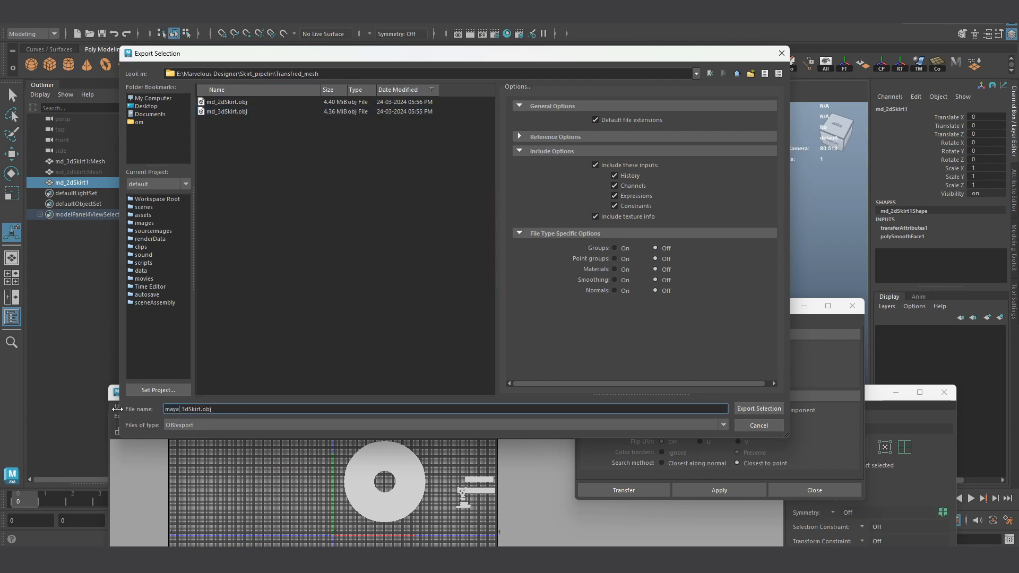
{"action": "type", "text": "aya"}
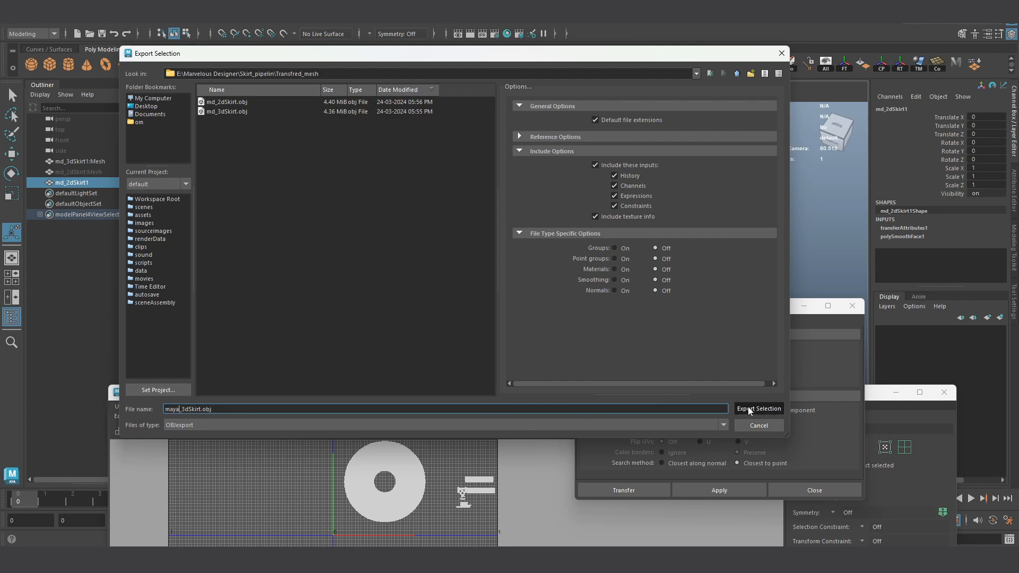
{"action": "left_click", "coordinate": [748, 410]}
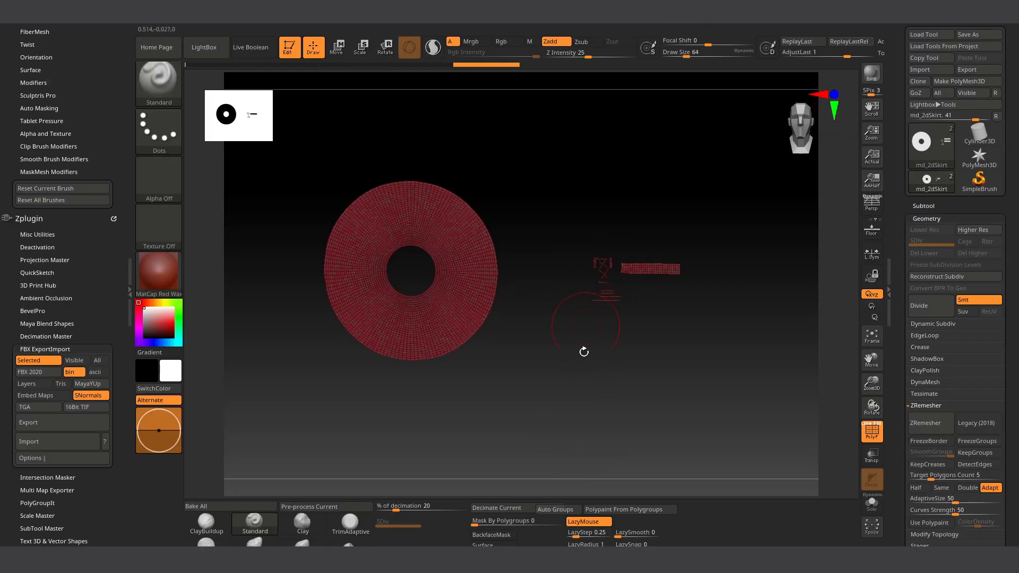
Step: Switch to ZBrush and delete the md_2dSkirt subtool
{"action": "left_click_drag", "start_coordinate": [552, 385], "coordinate": [575, 378]}
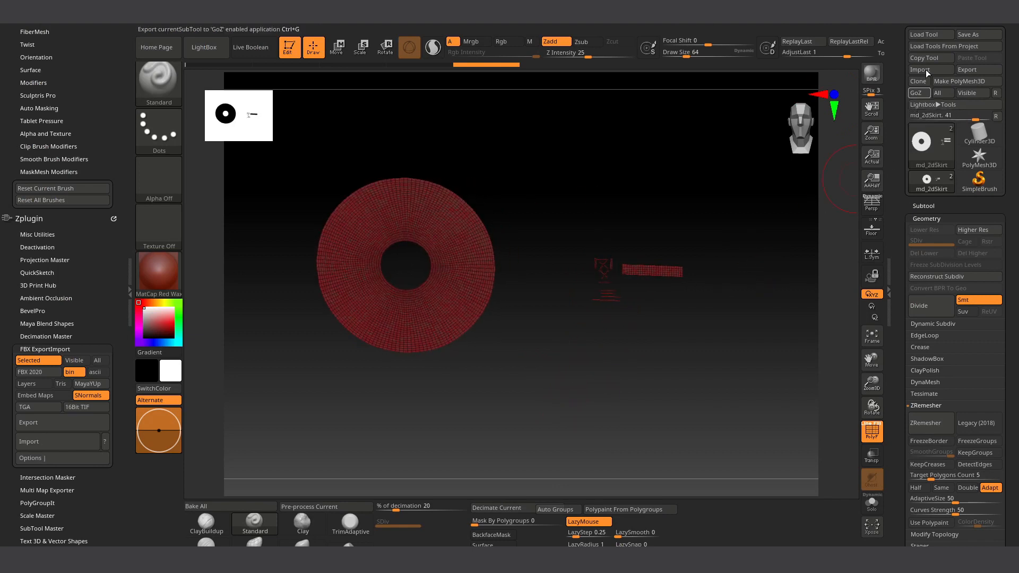
{"action": "left_click", "coordinate": [918, 207]}
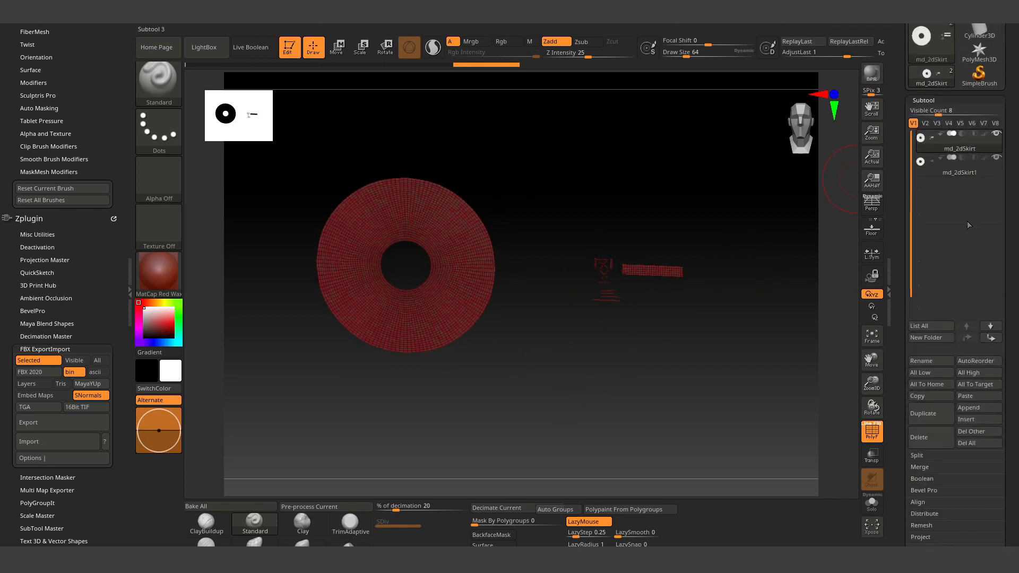
{"action": "left_click", "coordinate": [925, 438]}
{"action": "left_click", "coordinate": [831, 465]}
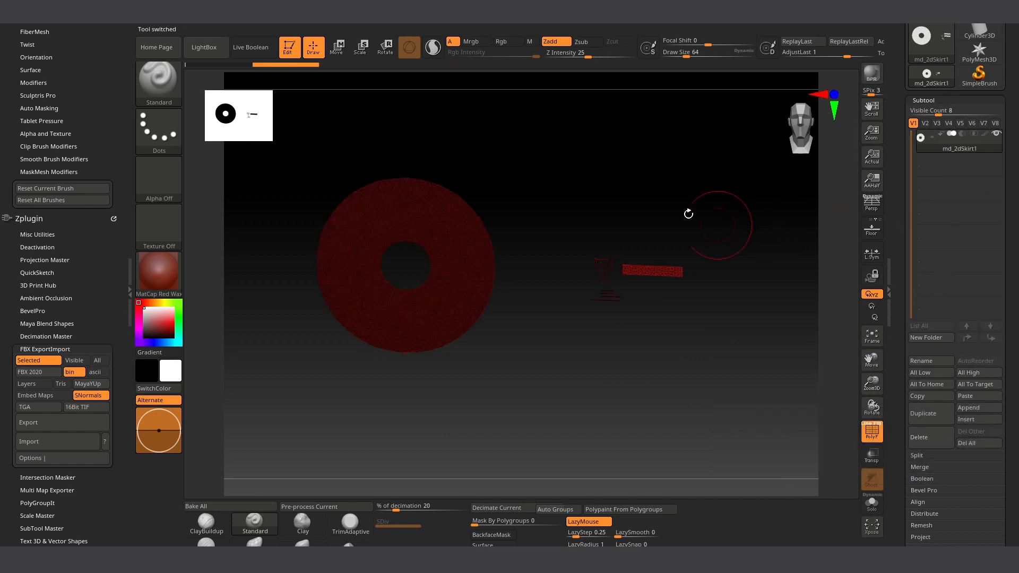
Step: Import maya_3dSkirt from the Transfred_mesh folder in place of the md_2dSkirt1 subtool and bring the skirt closer into view
{"action": "left_click_drag", "start_coordinate": [688, 213], "coordinate": [689, 279], "text": "alt"}
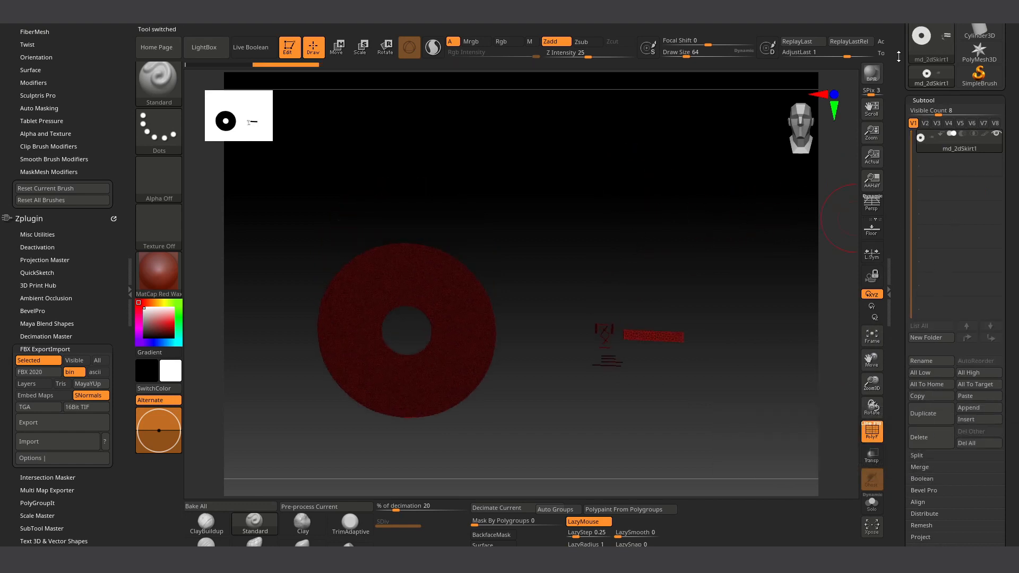
{"action": "scroll", "coordinate": [899, 57], "scroll_direction": "up", "scroll_amount": 3}
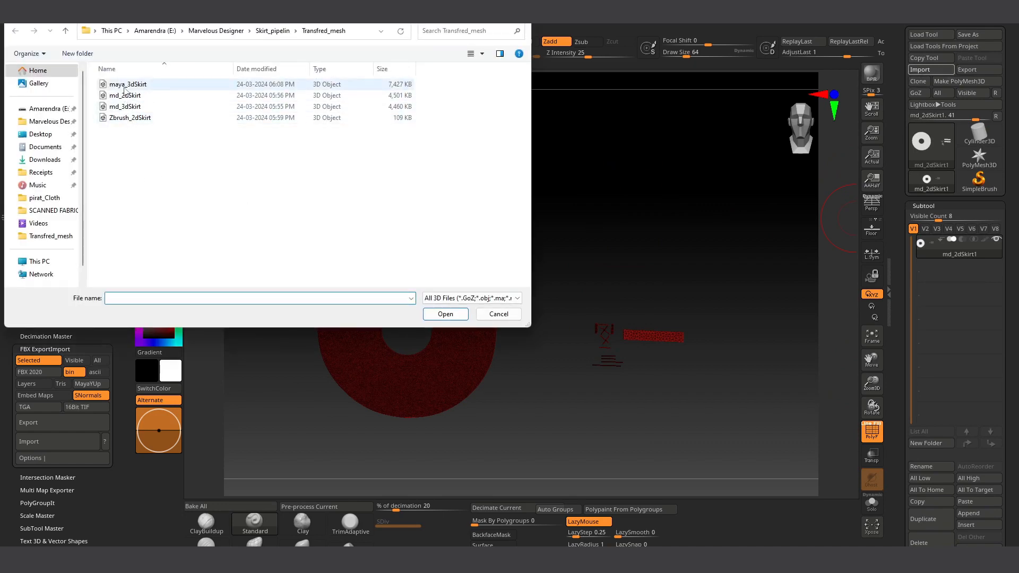
{"action": "double_click", "coordinate": [126, 86]}
{"action": "right_click_drag", "start_coordinate": [547, 329], "coordinate": [384, 323], "text": "alt"}
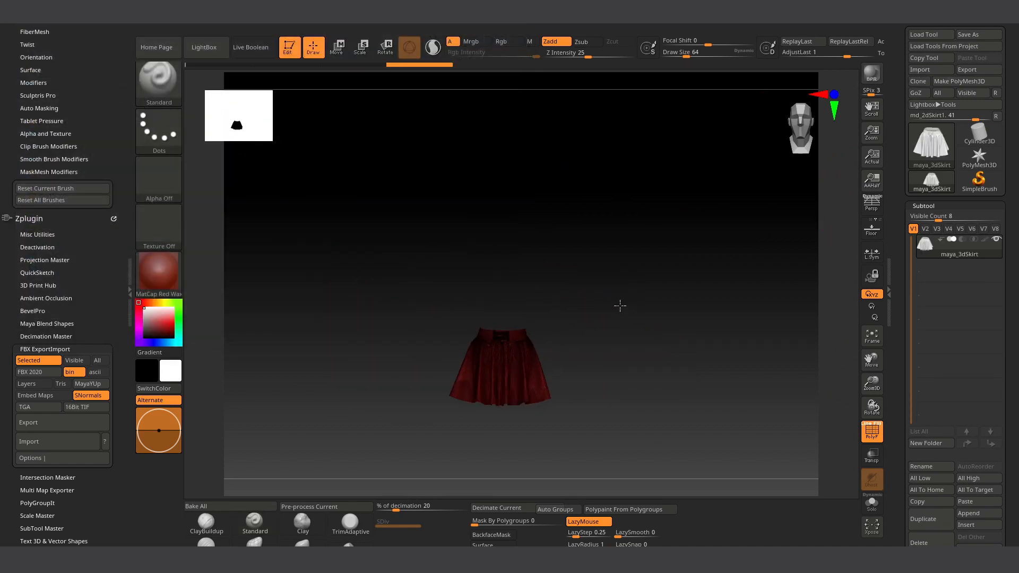
{"action": "right_click_drag", "start_coordinate": [495, 337], "coordinate": [646, 285], "text": "ctrl"}
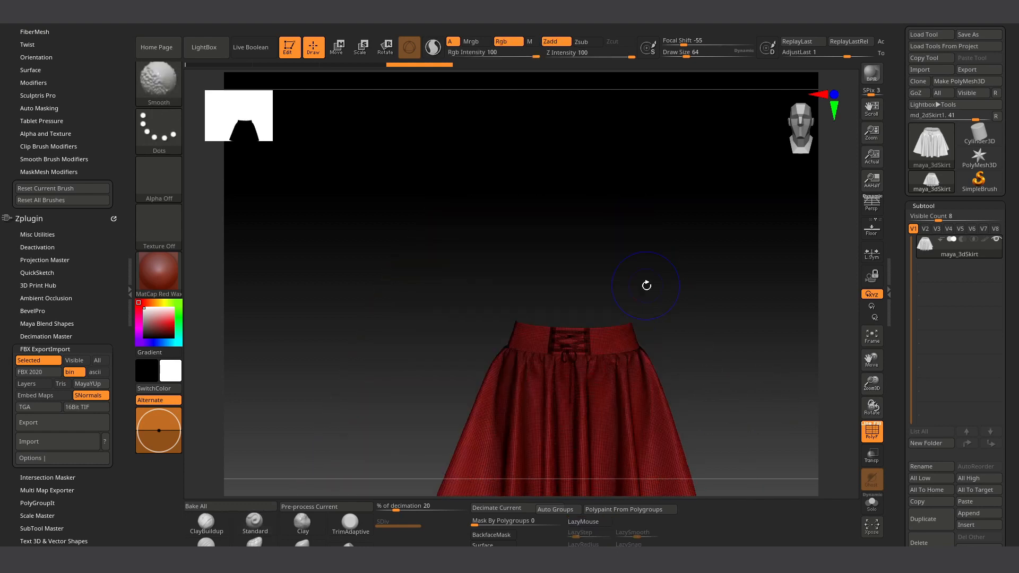
Step: Turn off the polygon wireframe display and examine the skirt's lacing, waistband and folds up close
{"action": "key", "text": "shift+f"}
{"action": "right_click_drag", "start_coordinate": [576, 382], "coordinate": [724, 427], "text": "ctrl"}
{"action": "right_click_drag", "start_coordinate": [628, 382], "coordinate": [557, 249], "text": "alt"}
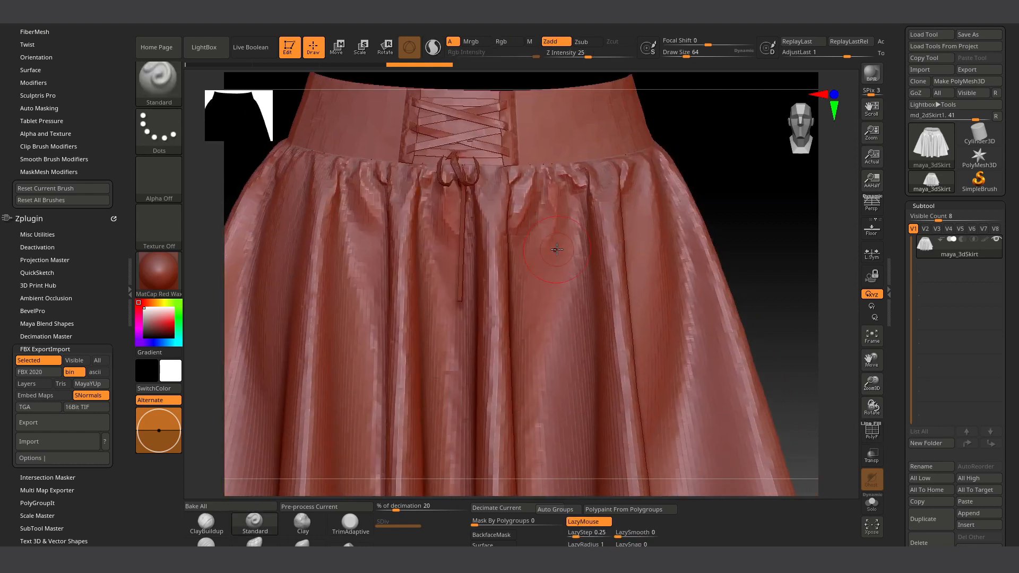
{"action": "right_click_drag", "start_coordinate": [740, 282], "coordinate": [797, 245], "text": "ctrl"}
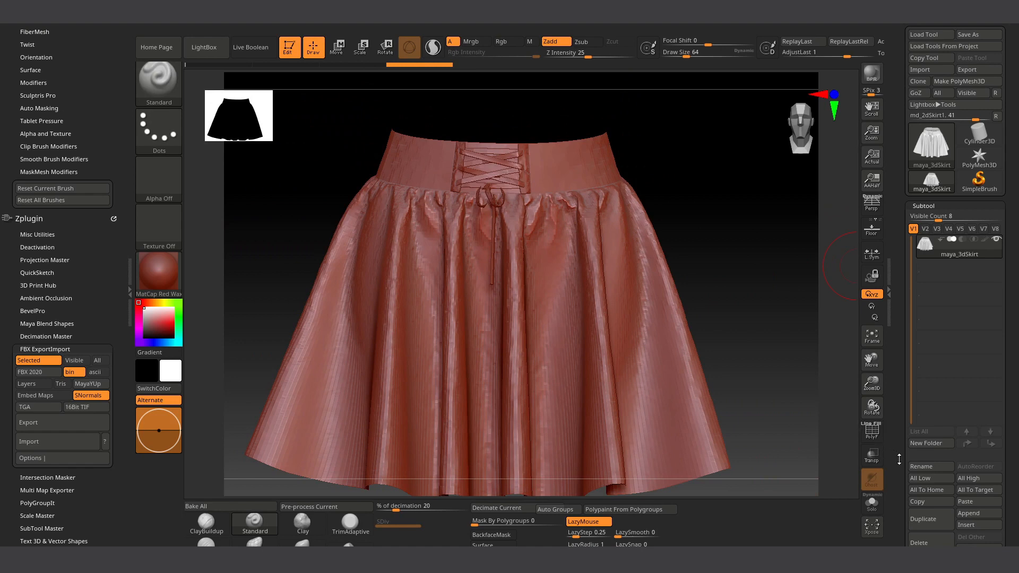
Step: Try to reconstruct a lower subdivision level for the maya_3dSkirt mesh
{"action": "left_click_drag", "start_coordinate": [898, 460], "coordinate": [900, 357]}
{"action": "left_click", "coordinate": [929, 366]}
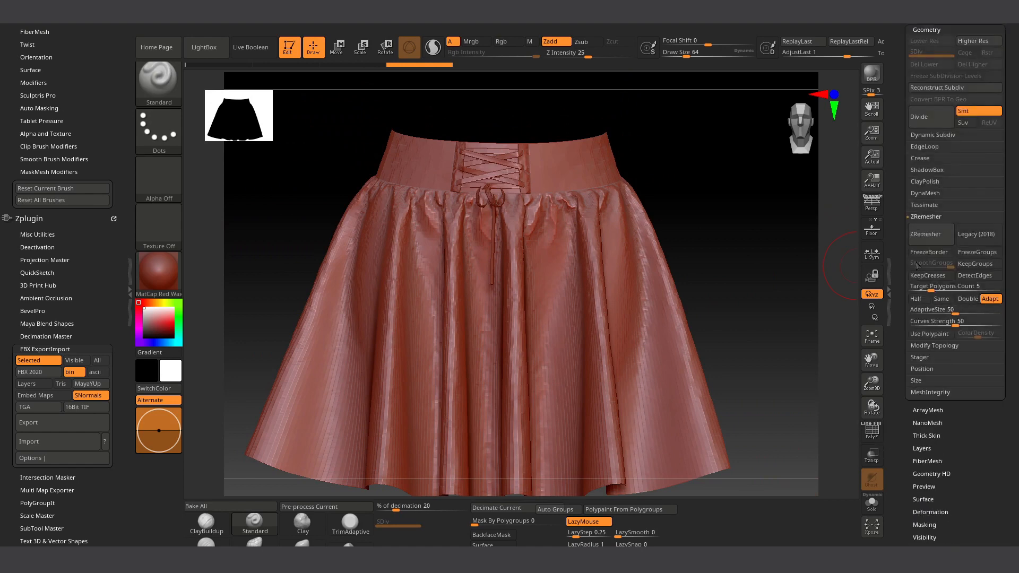
{"action": "left_click", "coordinate": [922, 88]}
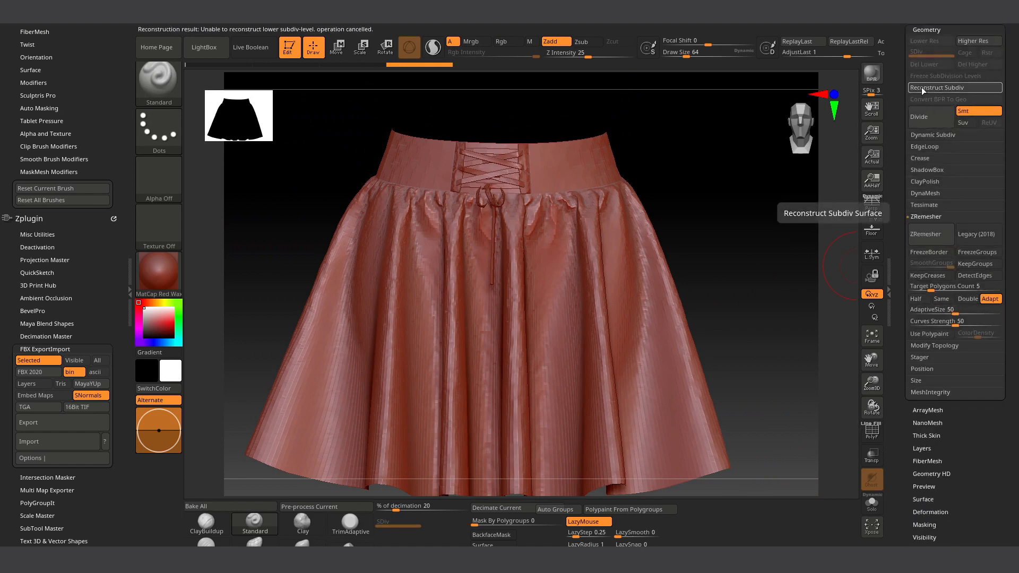
Step: Configure the EdgeLoop Panel Loops settings with 1 loop, polish 0, bevel 0 and elevation -100
{"action": "mouse_move", "coordinate": [726, 193]}
{"action": "right_mouse_down", "text": "alt"}
{"action": "mouse_move", "coordinate": [725, 209]}
{"action": "mouse_move", "coordinate": [560, 230]}
{"action": "mouse_move", "coordinate": [637, 331]}
{"action": "mouse_move", "coordinate": [640, 393]}
{"action": "mouse_move", "coordinate": [688, 358]}
{"action": "mouse_move", "coordinate": [705, 371]}
{"action": "mouse_move", "coordinate": [721, 366]}
{"action": "mouse_move", "coordinate": [654, 168]}
{"action": "mouse_move", "coordinate": [687, 281]}
{"action": "mouse_move", "coordinate": [661, 303]}
{"action": "mouse_move", "coordinate": [667, 309]}
{"action": "right_mouse_up", "text": "alt"}
{"action": "right_click_drag", "start_coordinate": [721, 225], "coordinate": [749, 314], "text": "alt"}
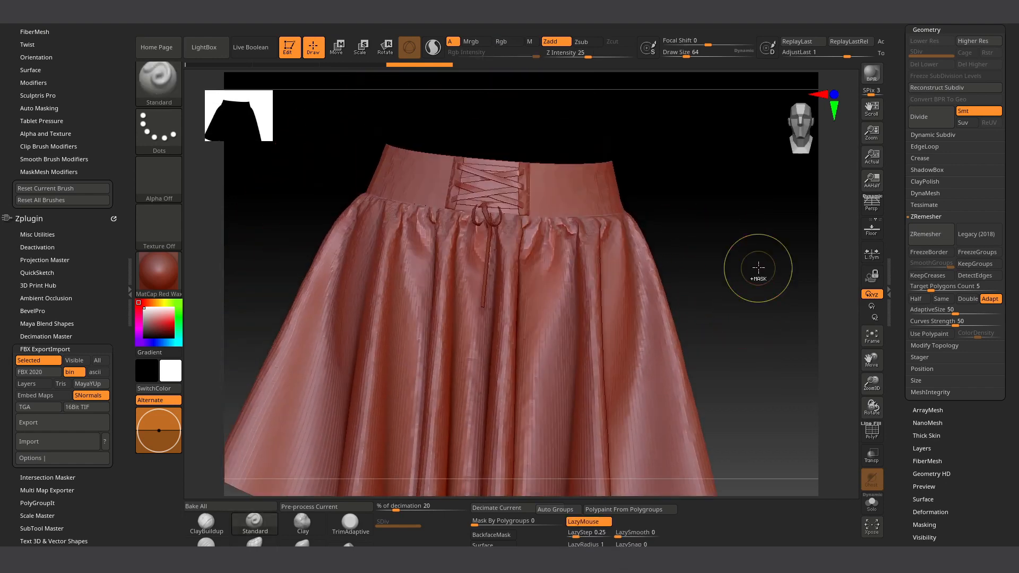
{"action": "mouse_move", "coordinate": [744, 263]}
{"action": "right_mouse_down"}
{"action": "mouse_move", "coordinate": [727, 273]}
{"action": "mouse_move", "coordinate": [711, 264]}
{"action": "mouse_move", "coordinate": [807, 208]}
{"action": "right_mouse_up"}
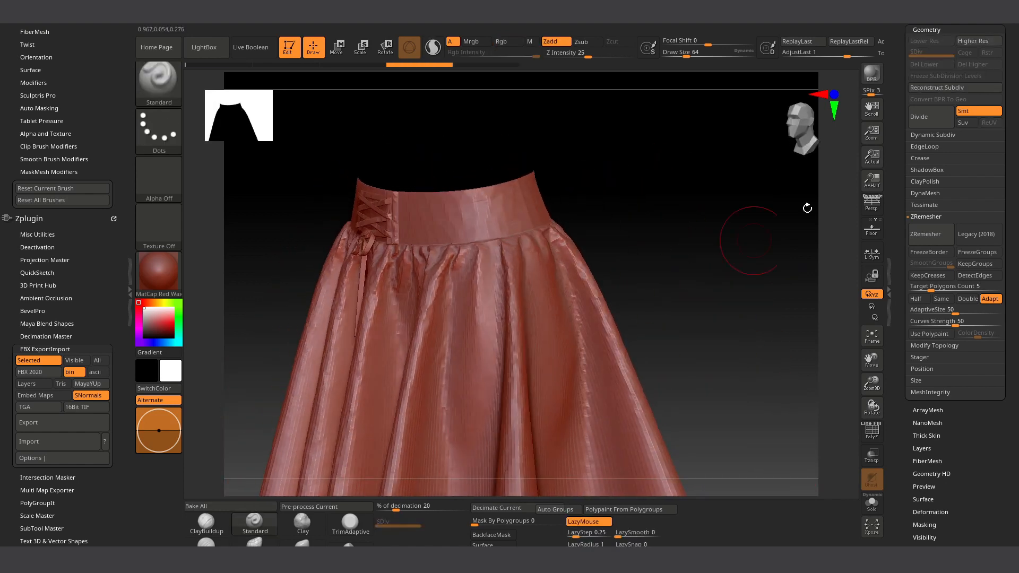
{"action": "left_click_drag", "start_coordinate": [894, 143], "coordinate": [900, 193]}
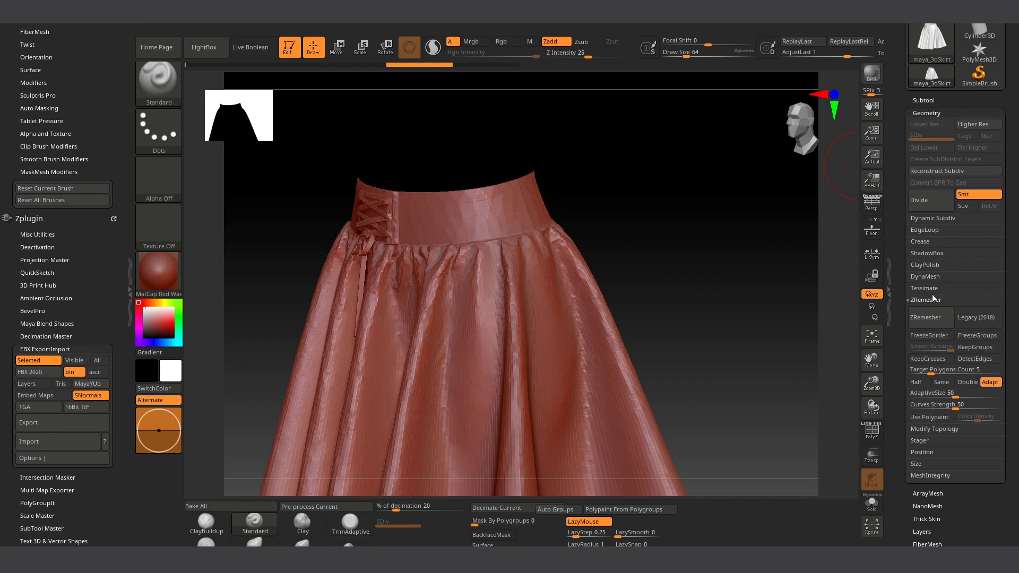
{"action": "left_click", "coordinate": [923, 230]}
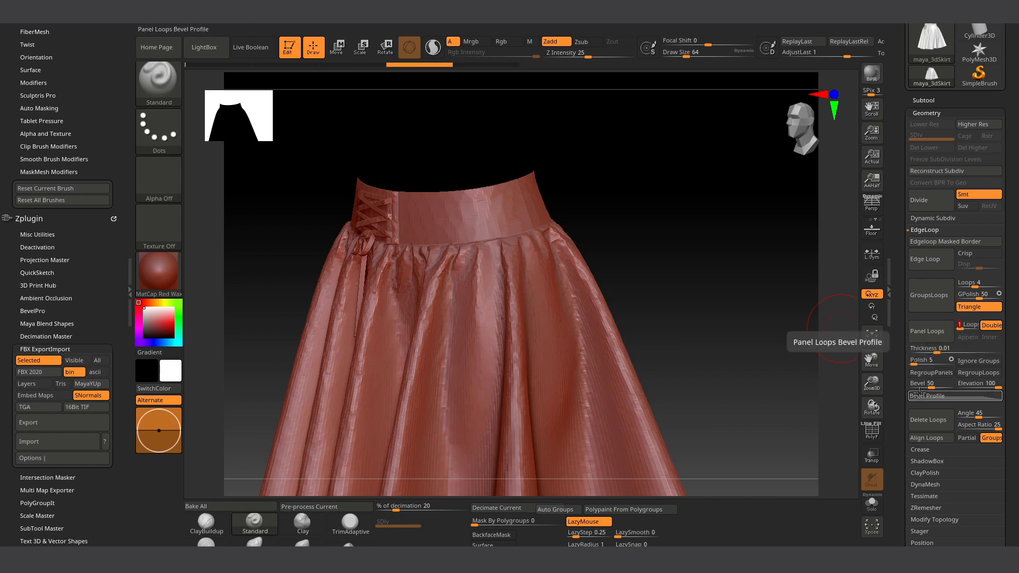
{"action": "left_click_drag", "start_coordinate": [920, 360], "coordinate": [892, 368]}
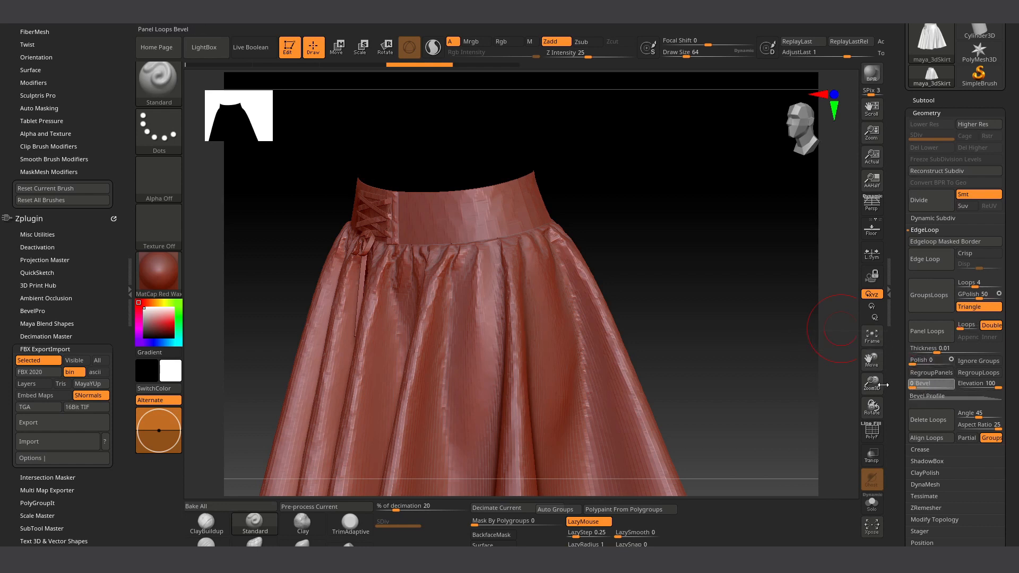
{"action": "mouse_move", "coordinate": [667, 271]}
{"action": "left_mouse_down"}
{"action": "mouse_move", "coordinate": [698, 316]}
{"action": "mouse_move", "coordinate": [685, 295]}
{"action": "left_mouse_up"}
{"action": "right_click_drag", "start_coordinate": [535, 275], "coordinate": [535, 304], "text": "ctrl"}
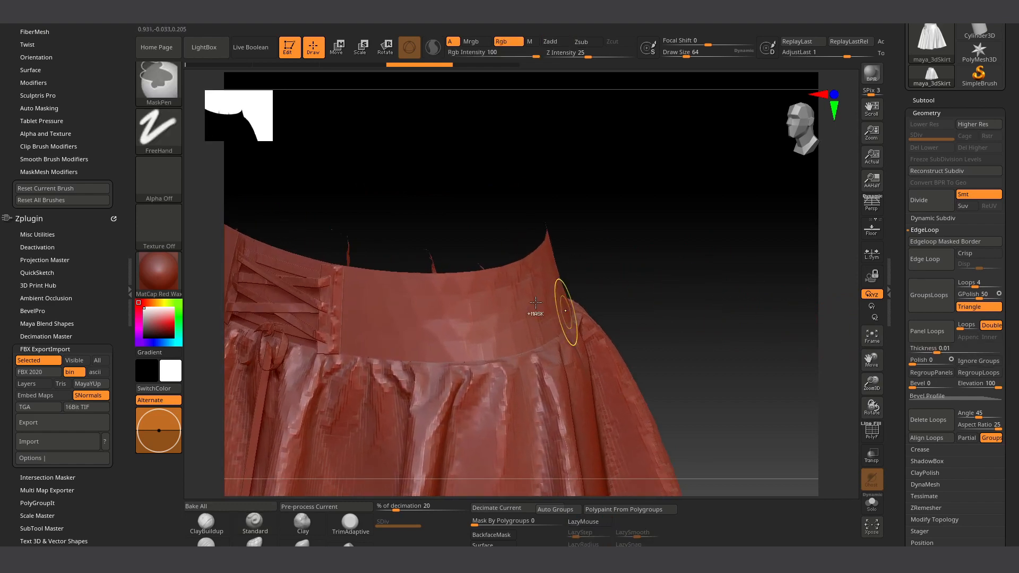
{"action": "mouse_move", "coordinate": [719, 301]}
{"action": "left_mouse_down"}
{"action": "mouse_move", "coordinate": [653, 295]}
{"action": "mouse_move", "coordinate": [643, 310]}
{"action": "left_mouse_up"}
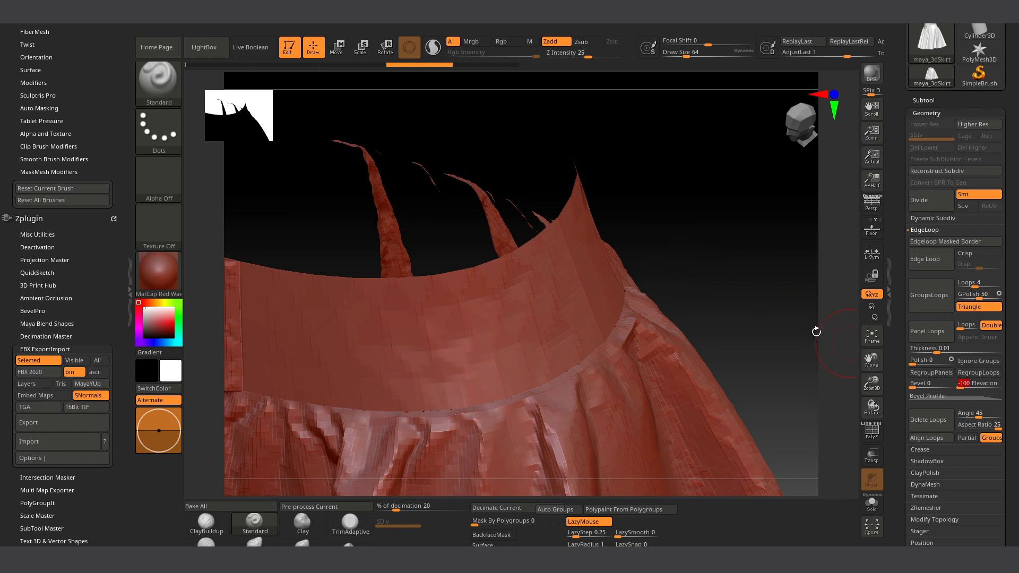
Step: Try thickening the skirt with Panel Loops at thickness 0.01 and again at 0.005, checking the waistband edge
{"action": "left_click_drag", "start_coordinate": [814, 330], "coordinate": [718, 294]}
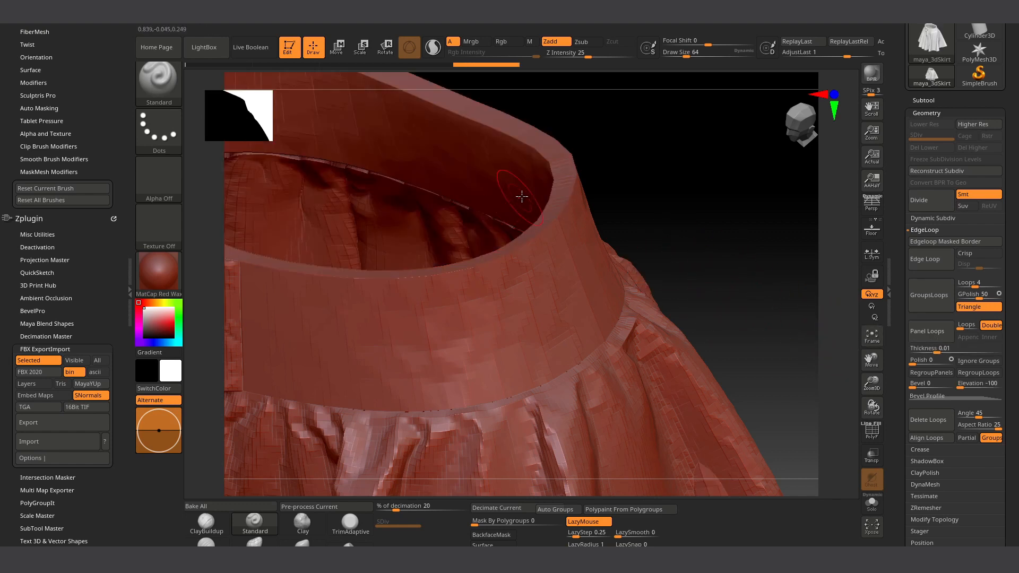
{"action": "key", "text": "ctrl+z"}
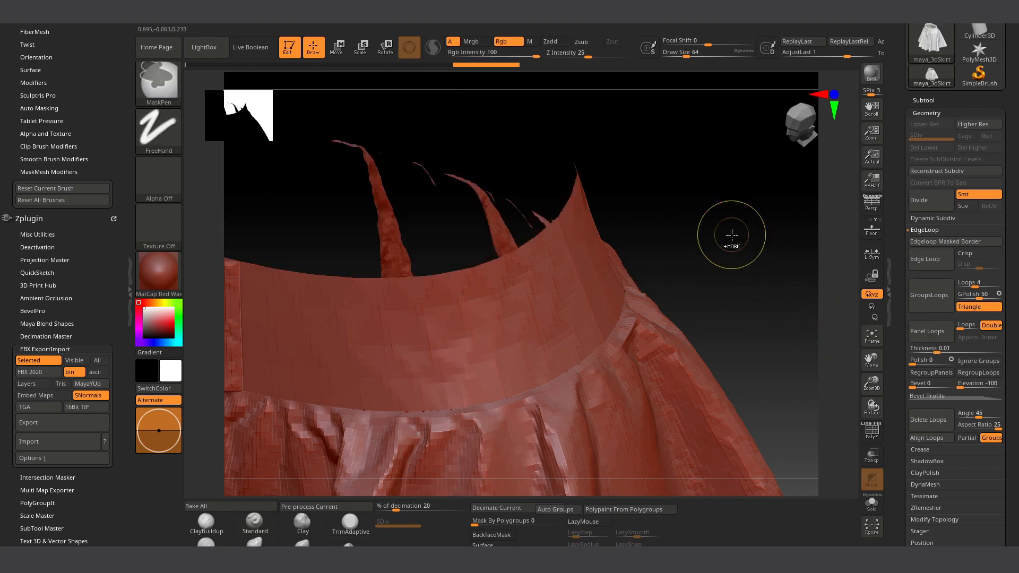
{"action": "left_click", "coordinate": [925, 349]}
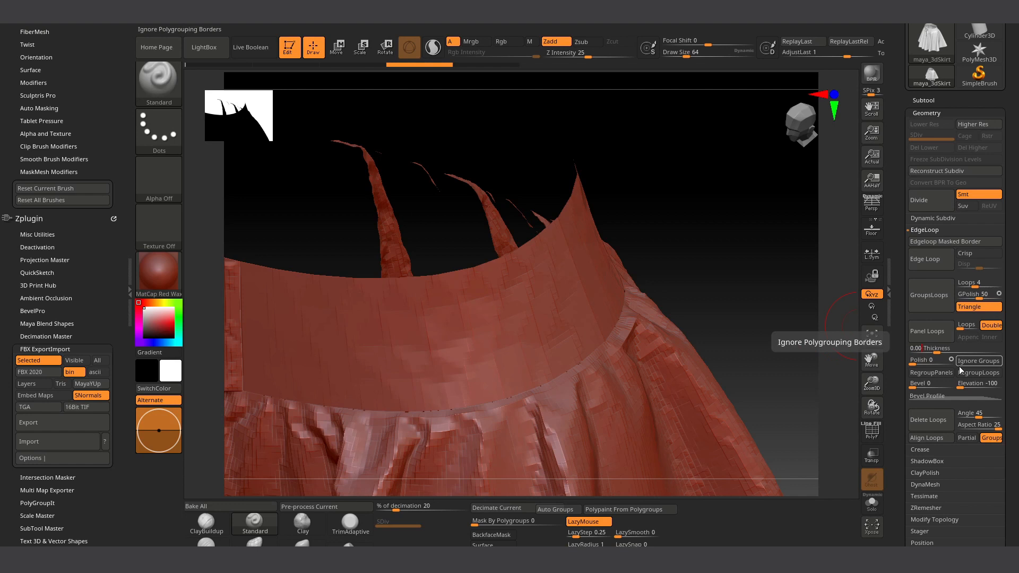
{"action": "left_click", "coordinate": [928, 335]}
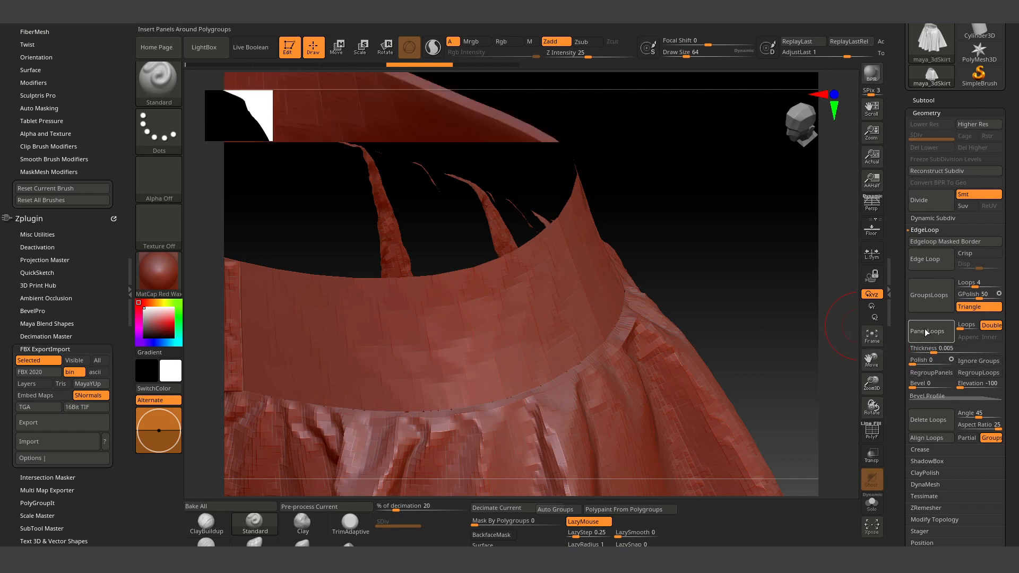
{"action": "left_click_drag", "start_coordinate": [691, 186], "coordinate": [657, 320]}
{"action": "right_click_drag", "start_coordinate": [658, 321], "coordinate": [655, 279]}
{"action": "mouse_move", "coordinate": [407, 292]}
{"action": "right_mouse_down", "text": "alt"}
{"action": "mouse_move", "coordinate": [485, 357]}
{"action": "mouse_move", "coordinate": [462, 348]}
{"action": "mouse_move", "coordinate": [486, 354]}
{"action": "mouse_move", "coordinate": [598, 321]}
{"action": "right_mouse_up", "text": "alt"}
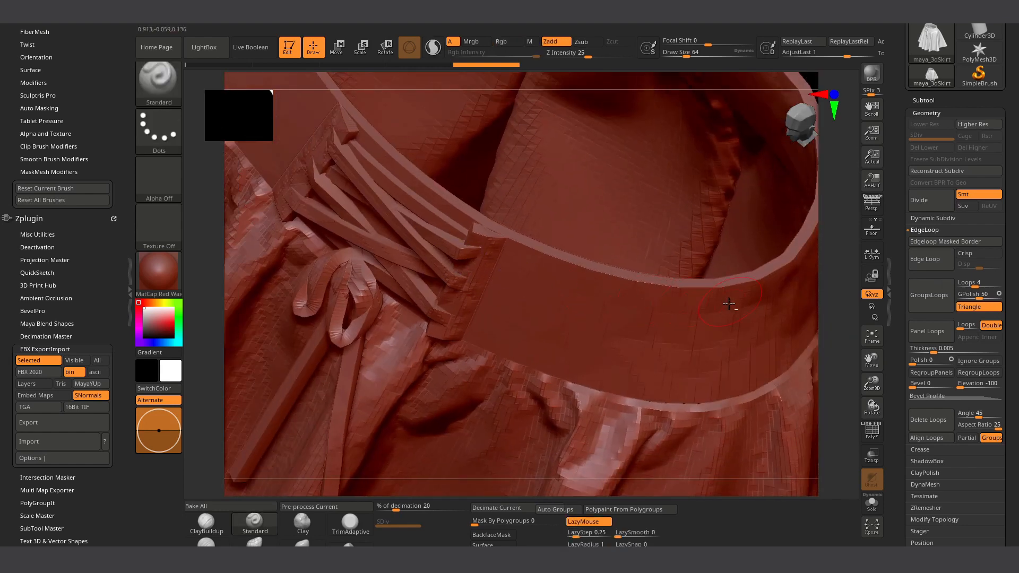
{"action": "mouse_move", "coordinate": [547, 284]}
{"action": "right_mouse_down"}
{"action": "mouse_move", "coordinate": [599, 340]}
{"action": "mouse_move", "coordinate": [789, 312]}
{"action": "right_mouse_up"}
Step: Set the panel thickness to 0.002, apply Panel Loops and check the waistband's edge with polyframe on
{"action": "left_click", "coordinate": [926, 348]}
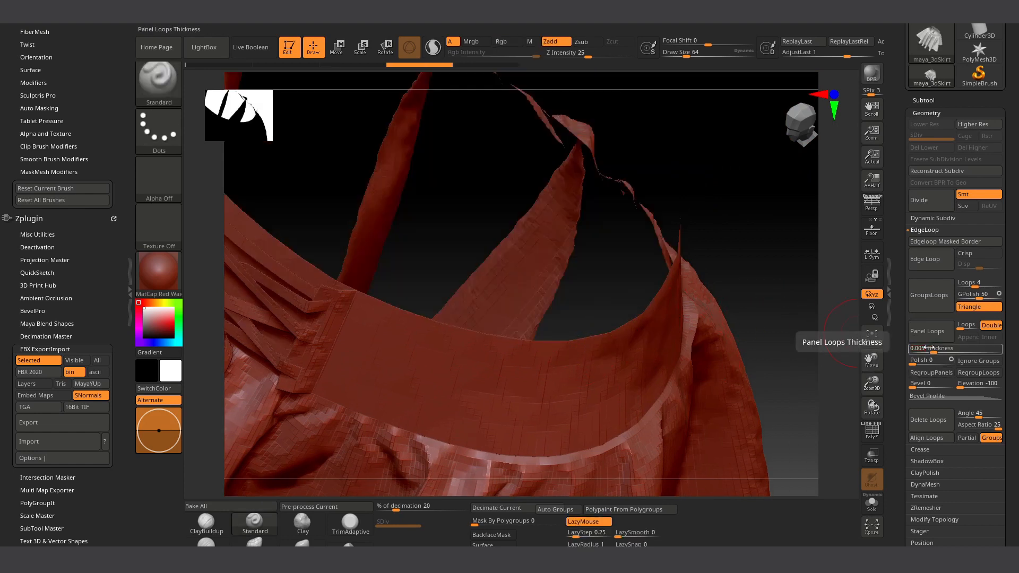
{"action": "key", "text": "Return"}
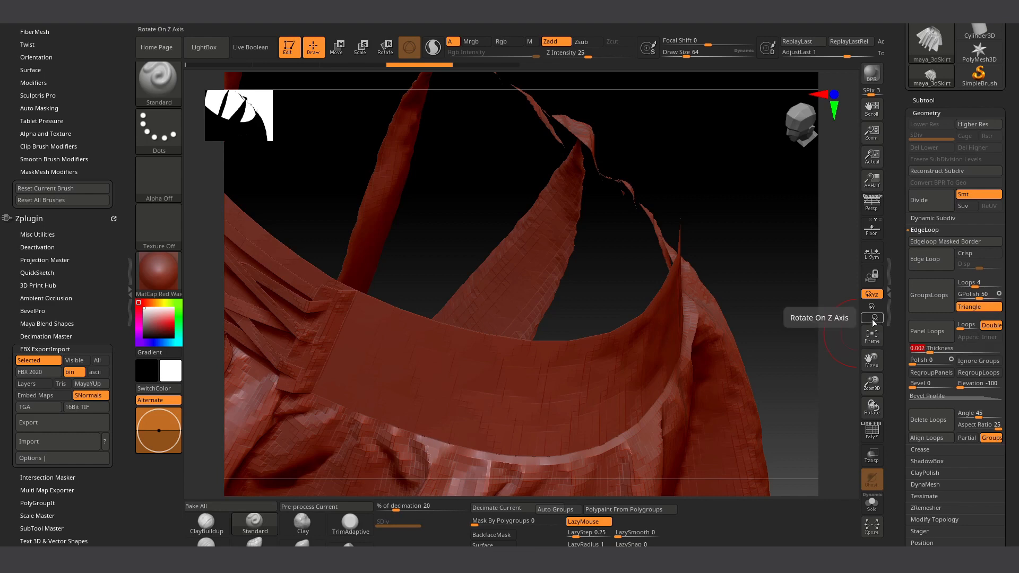
{"action": "right_click_drag", "start_coordinate": [806, 329], "coordinate": [789, 310]}
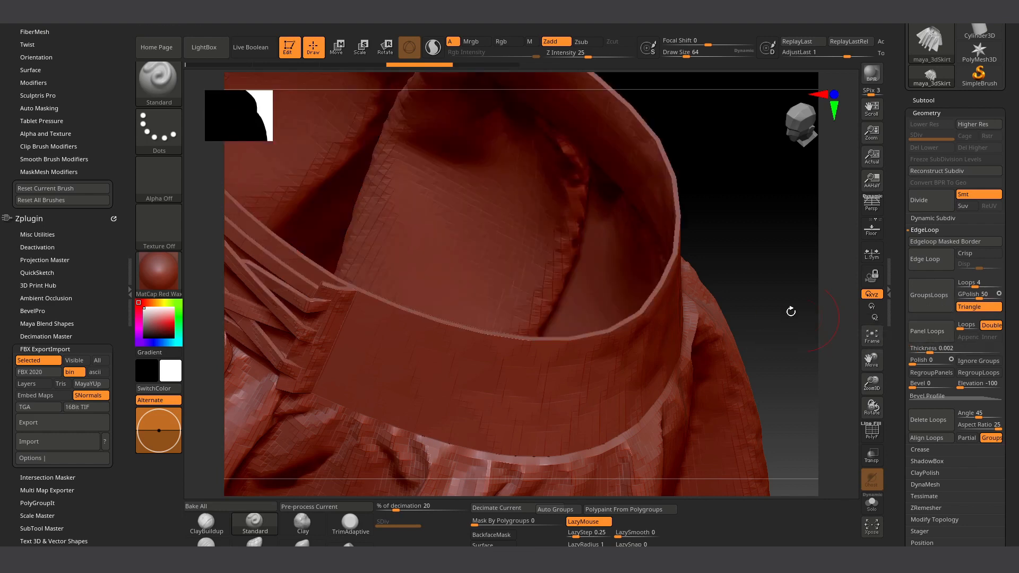
{"action": "mouse_move", "coordinate": [780, 271]}
{"action": "right_mouse_down"}
{"action": "mouse_move", "coordinate": [684, 263]}
{"action": "mouse_move", "coordinate": [701, 325]}
{"action": "mouse_move", "coordinate": [700, 277]}
{"action": "mouse_move", "coordinate": [718, 330]}
{"action": "mouse_move", "coordinate": [700, 387]}
{"action": "mouse_move", "coordinate": [683, 269]}
{"action": "mouse_move", "coordinate": [608, 304]}
{"action": "mouse_move", "coordinate": [637, 424]}
{"action": "mouse_move", "coordinate": [709, 431]}
{"action": "mouse_move", "coordinate": [620, 307]}
{"action": "right_mouse_up"}
{"action": "key", "text": "shift+f"}
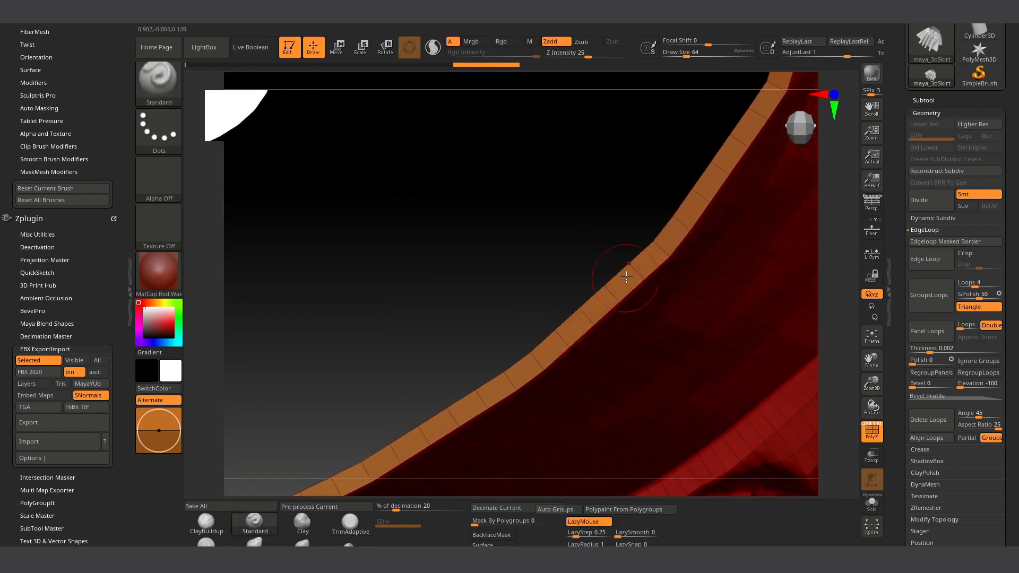
Step: Undo the single-loop thickness, reapply Panel Loops with two loops and hide the polygon wireframe
{"action": "left_click", "coordinate": [586, 352], "text": "ctrl+shift"}
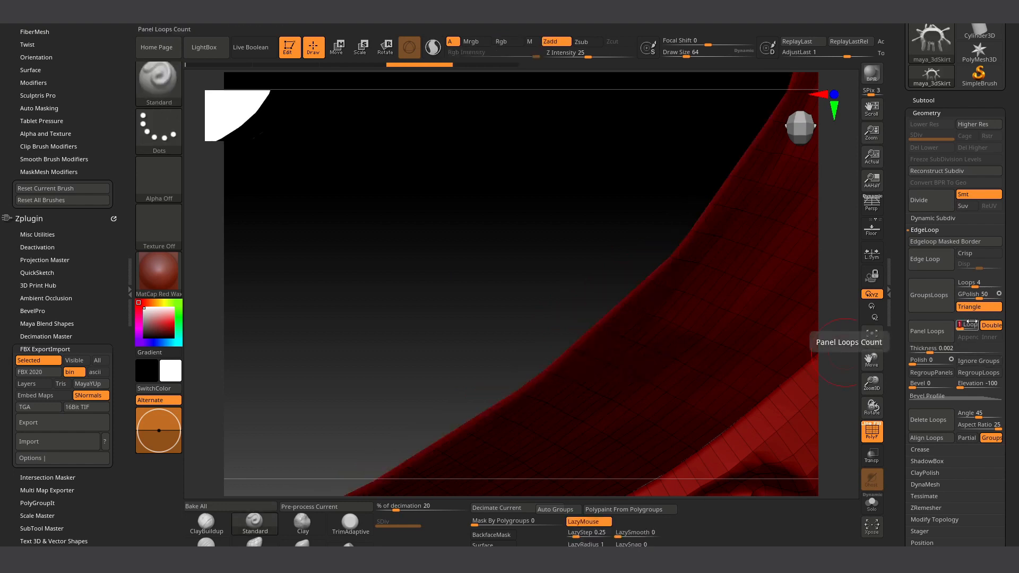
{"action": "left_click", "coordinate": [923, 331]}
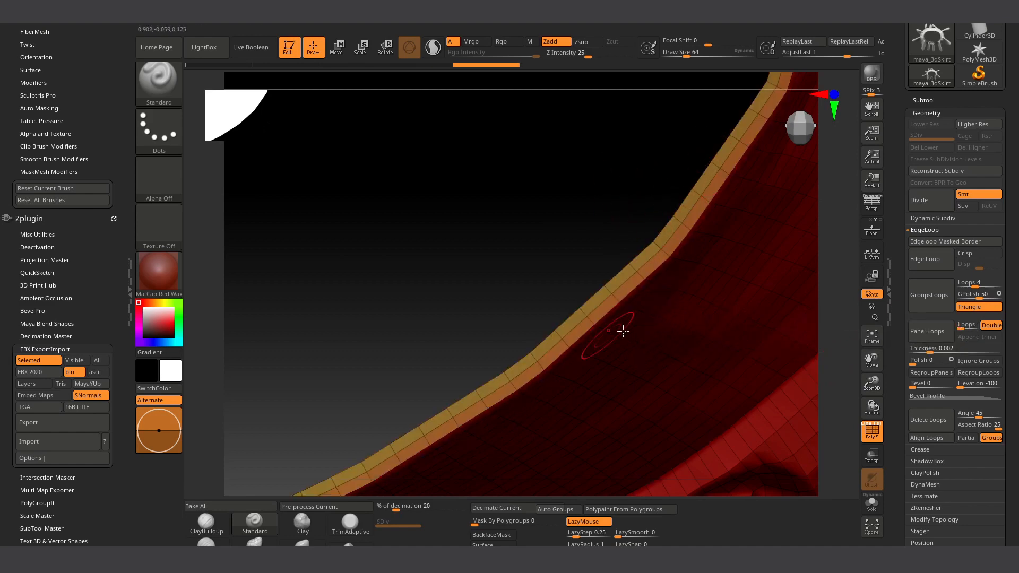
{"action": "right_click_drag", "start_coordinate": [623, 331], "coordinate": [655, 274], "text": "ctrl"}
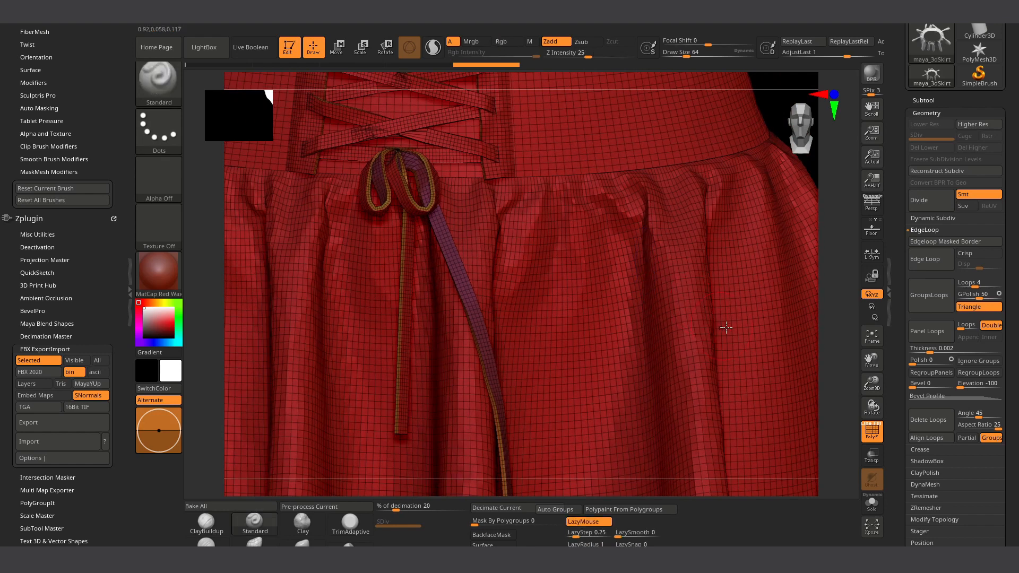
{"action": "right_click_drag", "start_coordinate": [726, 327], "coordinate": [766, 291]}
{"action": "key", "text": "shift+f"}
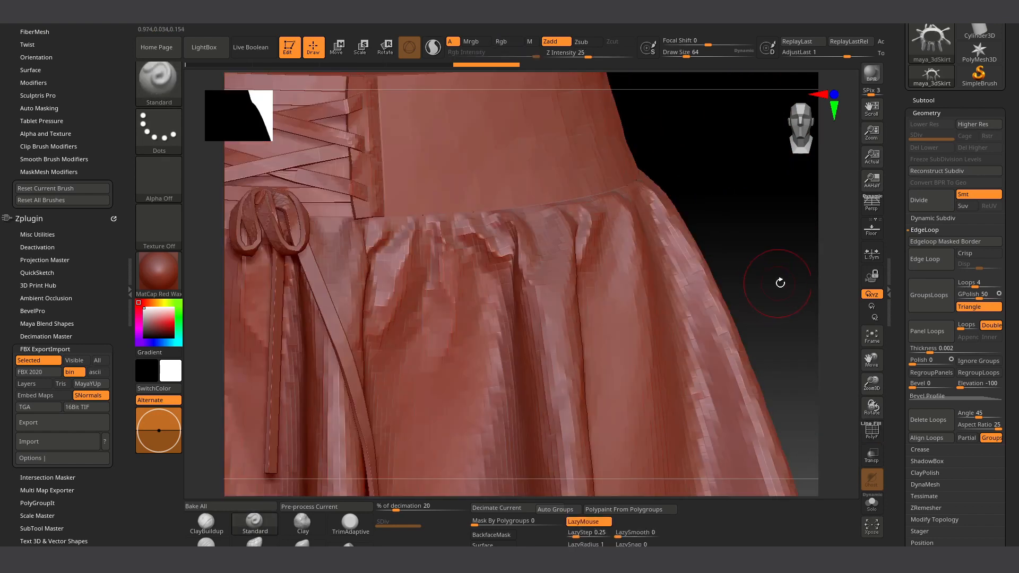
Step: Subdivide the thickened skirt up to subdivision level 4 and check the lacing, folds and overall shape
{"action": "key", "text": "ctrl"}
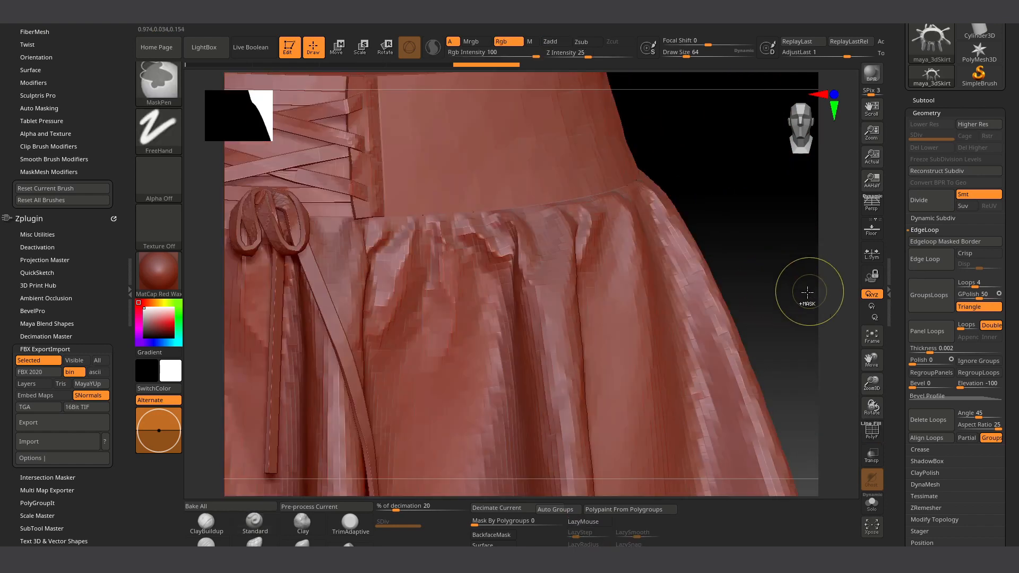
{"action": "key", "text": "ctrl+d"}
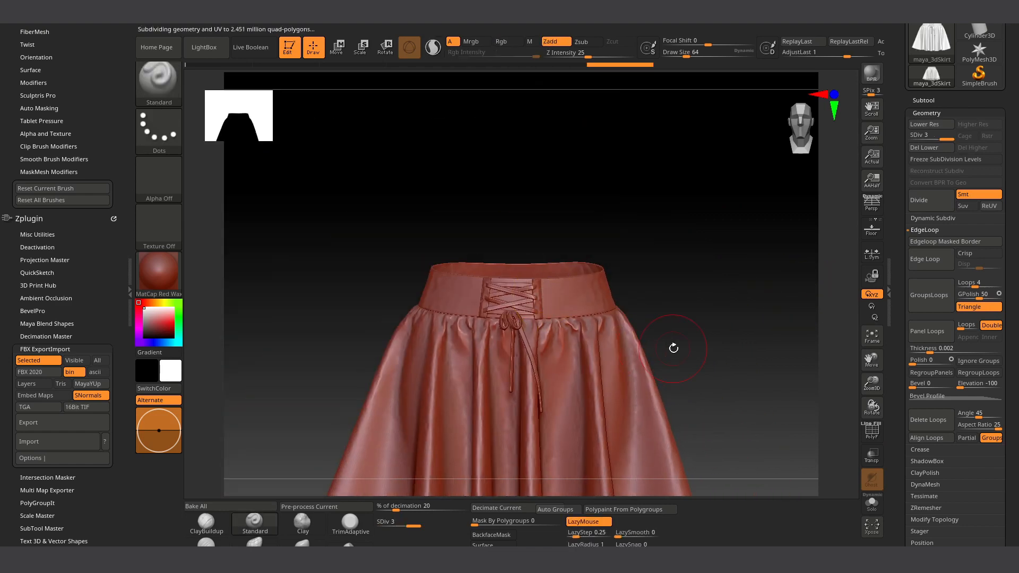
{"action": "key", "text": "ctrl"}
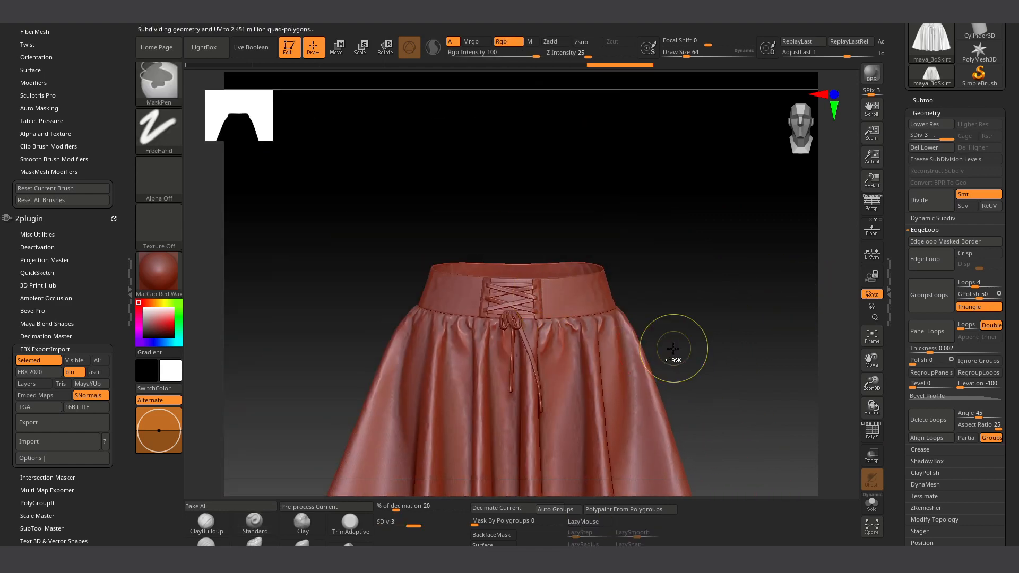
{"action": "key", "text": "ctrl+d"}
{"action": "scroll", "coordinate": [673, 348], "scroll_direction": "up", "scroll_amount": 5}
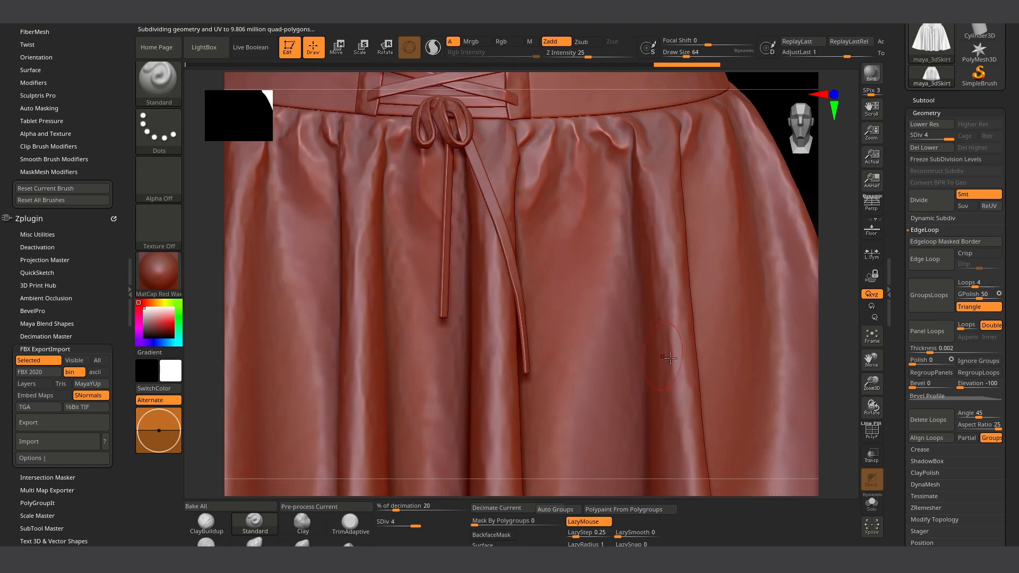
{"action": "scroll", "coordinate": [669, 358], "scroll_direction": "down", "scroll_amount": 6}
{"action": "scroll", "coordinate": [682, 357], "scroll_direction": "up", "scroll_amount": 1}
{"action": "key", "text": "shift"}
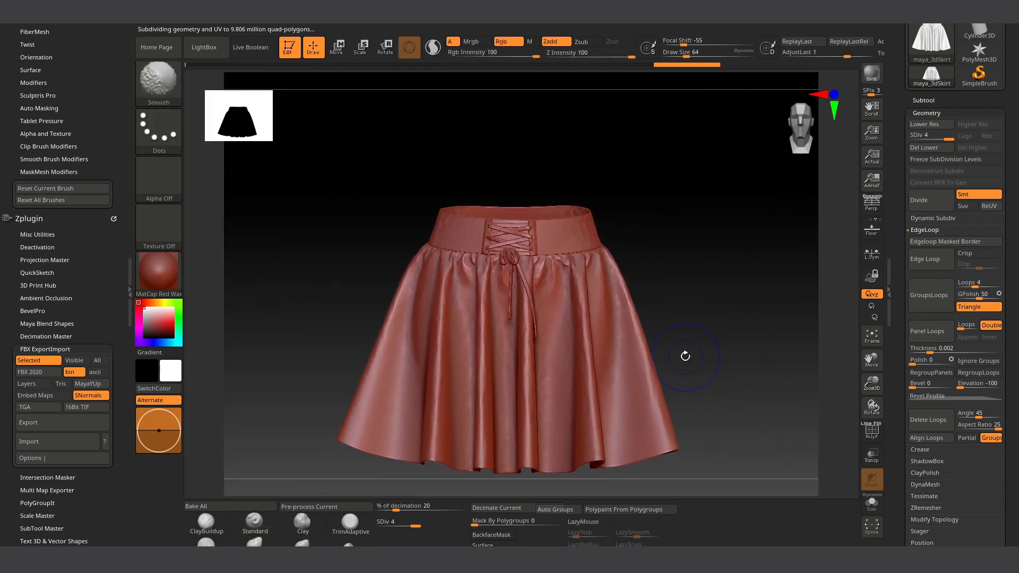
Step: Switch the skirt's material to BasicMaterial and examine the back waistband and folds
{"action": "left_click", "coordinate": [175, 291]}
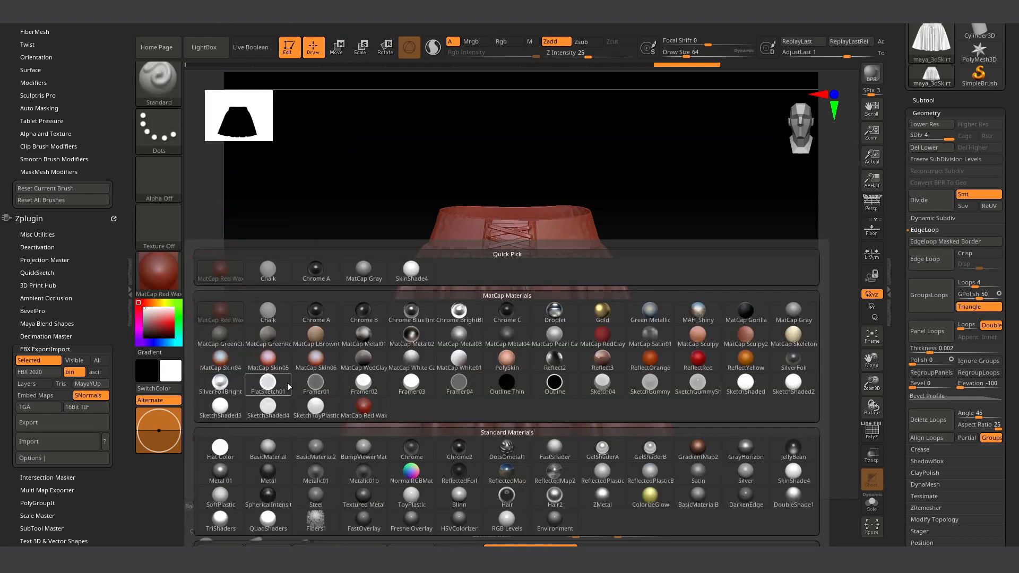
{"action": "left_click", "coordinate": [271, 453]}
{"action": "left_click_drag", "start_coordinate": [707, 335], "coordinate": [614, 310]}
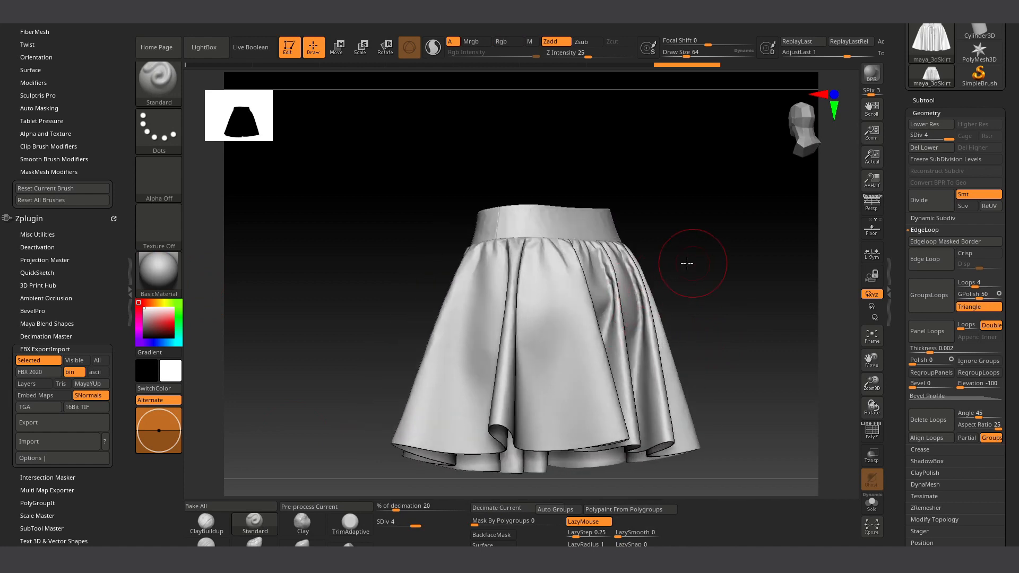
{"action": "left_click_drag", "start_coordinate": [687, 263], "coordinate": [655, 273]}
{"action": "scroll", "coordinate": [654, 273], "scroll_direction": "up", "scroll_amount": 3}
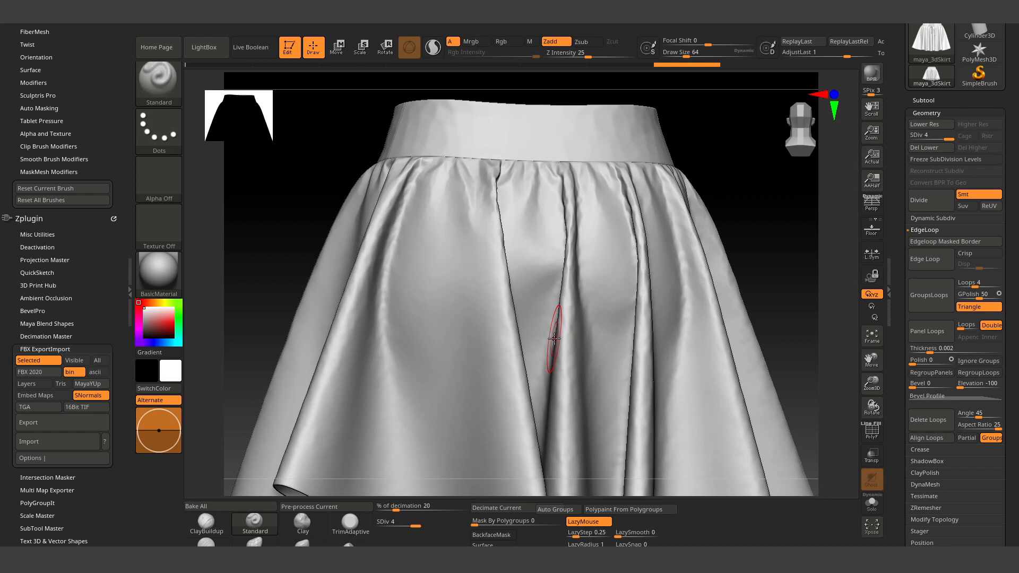
{"action": "mouse_move", "coordinate": [737, 207]}
{"action": "left_mouse_down"}
{"action": "mouse_move", "coordinate": [735, 262]}
{"action": "mouse_move", "coordinate": [750, 224]}
{"action": "mouse_move", "coordinate": [739, 188]}
{"action": "mouse_move", "coordinate": [791, 193]}
{"action": "mouse_move", "coordinate": [755, 182]}
{"action": "mouse_move", "coordinate": [764, 209]}
{"action": "left_mouse_up"}
Step: Lower the skirt to subdivision level 1 and smooth out the bumps on the back of the waistband
{"action": "key", "text": "shift"}
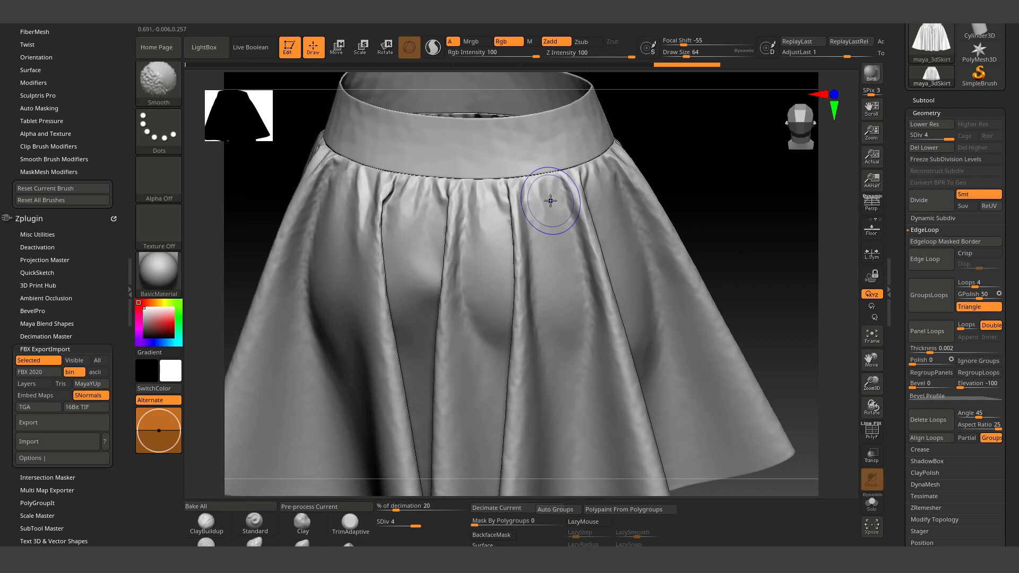
{"action": "key", "text": "shift+d"}
{"action": "key", "text": "shift+d"}
{"action": "key", "text": "shift+d"}
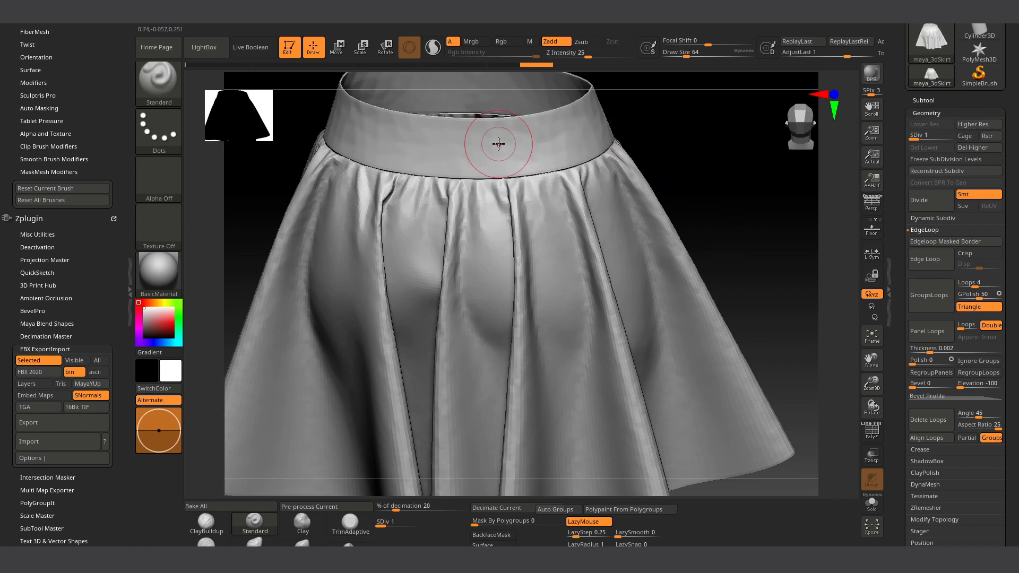
{"action": "left_click_drag", "start_coordinate": [739, 192], "coordinate": [607, 236]}
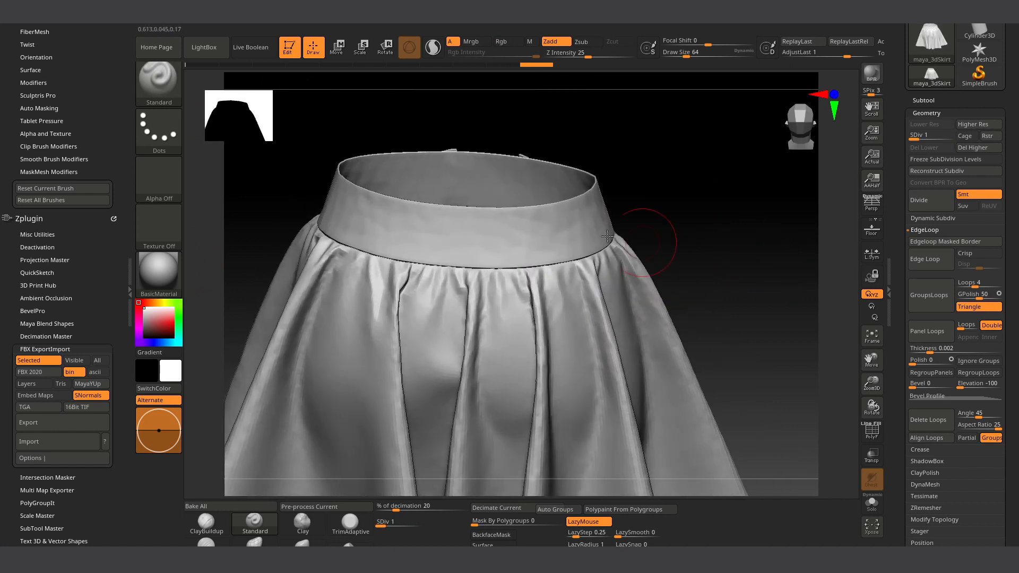
{"action": "mouse_move", "coordinate": [539, 220]}
{"action": "left_mouse_down", "text": "shift"}
{"action": "mouse_move", "coordinate": [554, 227]}
{"action": "mouse_move", "coordinate": [462, 241]}
{"action": "mouse_move", "coordinate": [488, 232]}
{"action": "left_mouse_up", "text": "shift"}
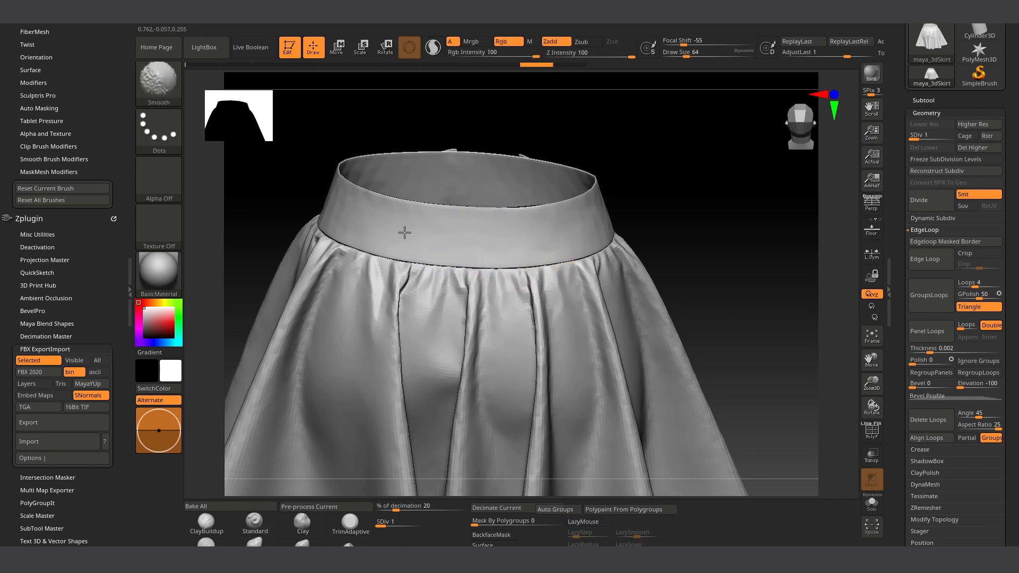
Step: Smooth the waistband's surface around the side, up to the front lacing
{"action": "left_click_drag", "start_coordinate": [652, 230], "coordinate": [782, 284]}
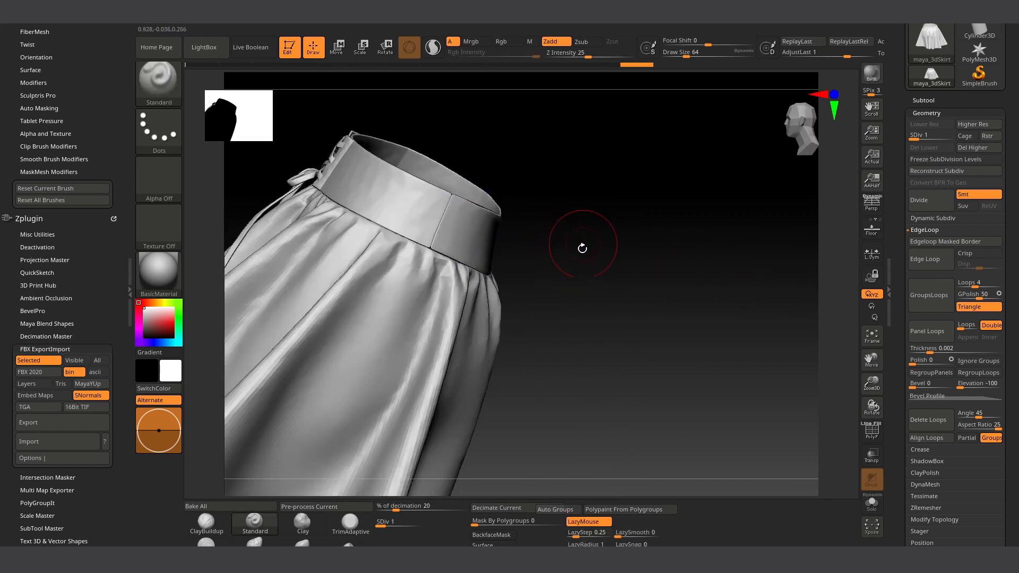
{"action": "left_click_drag", "start_coordinate": [582, 246], "coordinate": [519, 241]}
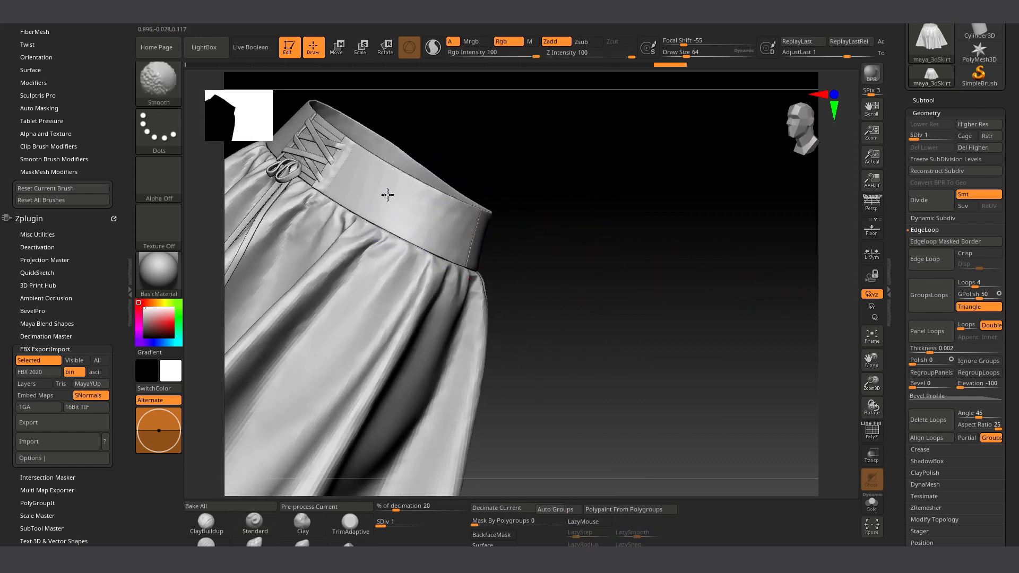
{"action": "mouse_move", "coordinate": [611, 244]}
{"action": "left_mouse_down"}
{"action": "mouse_move", "coordinate": [706, 250]}
{"action": "mouse_move", "coordinate": [709, 263]}
{"action": "left_mouse_up"}
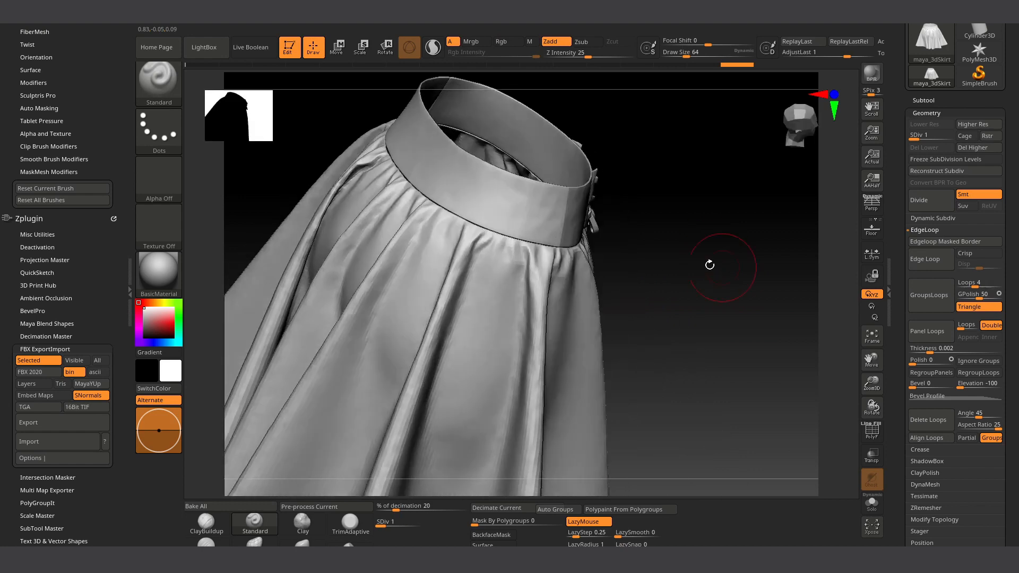
Step: Smooth the waistband's side and the strip of fabric beside the front lacing
{"action": "mouse_move", "coordinate": [483, 184]}
{"action": "left_mouse_down", "text": "shift"}
{"action": "mouse_move", "coordinate": [555, 219]}
{"action": "mouse_move", "coordinate": [563, 208]}
{"action": "left_mouse_up", "text": "shift"}
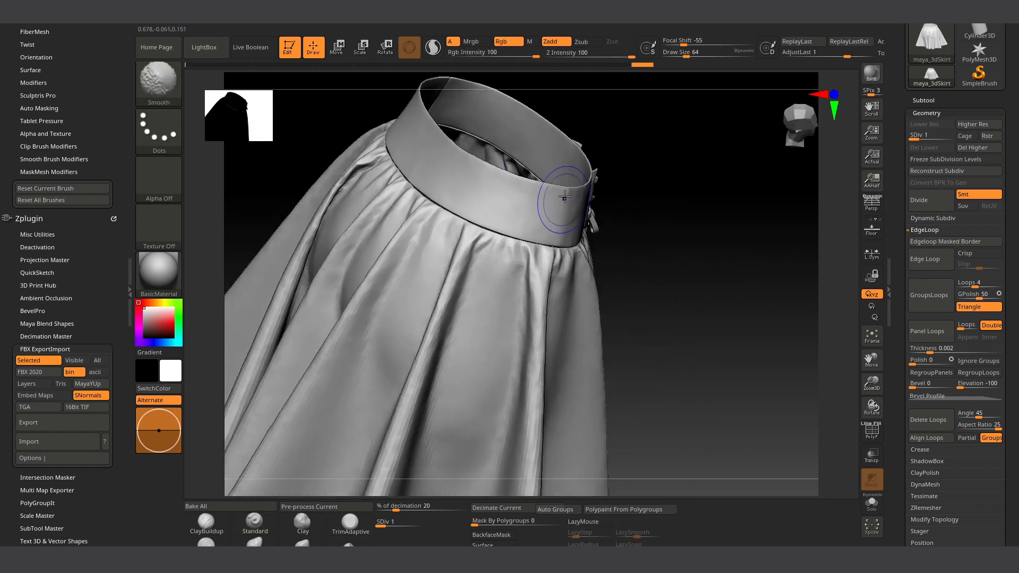
{"action": "mouse_move", "coordinate": [677, 232]}
{"action": "left_mouse_down"}
{"action": "mouse_move", "coordinate": [575, 222]}
{"action": "mouse_move", "coordinate": [642, 202]}
{"action": "left_mouse_up"}
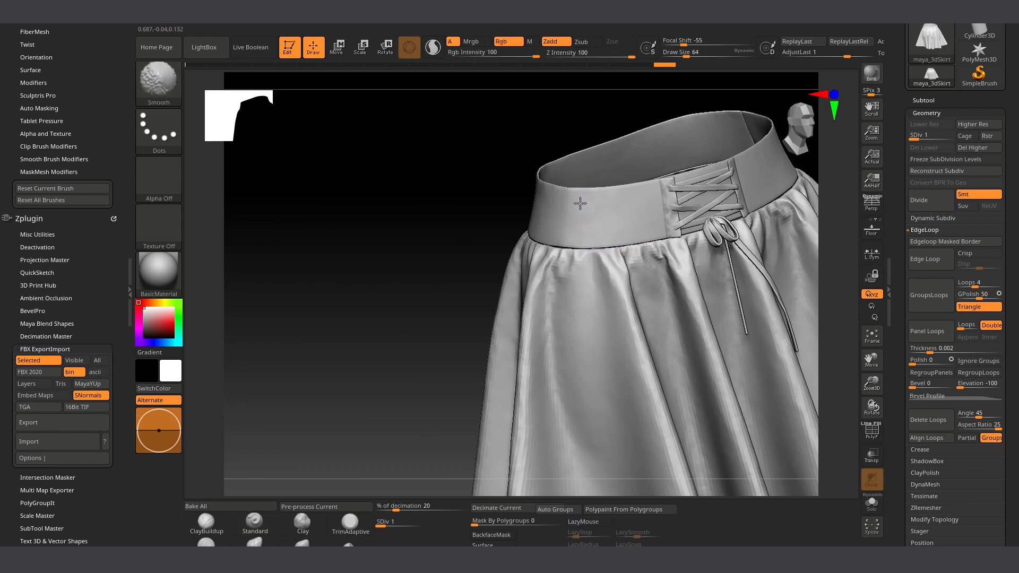
{"action": "left_click_drag", "start_coordinate": [605, 230], "coordinate": [633, 232], "text": "shift"}
Step: Smooth the gathers just below the waistband on the front of the skirt
{"action": "right_click_drag", "start_coordinate": [634, 284], "coordinate": [402, 194], "text": "alt"}
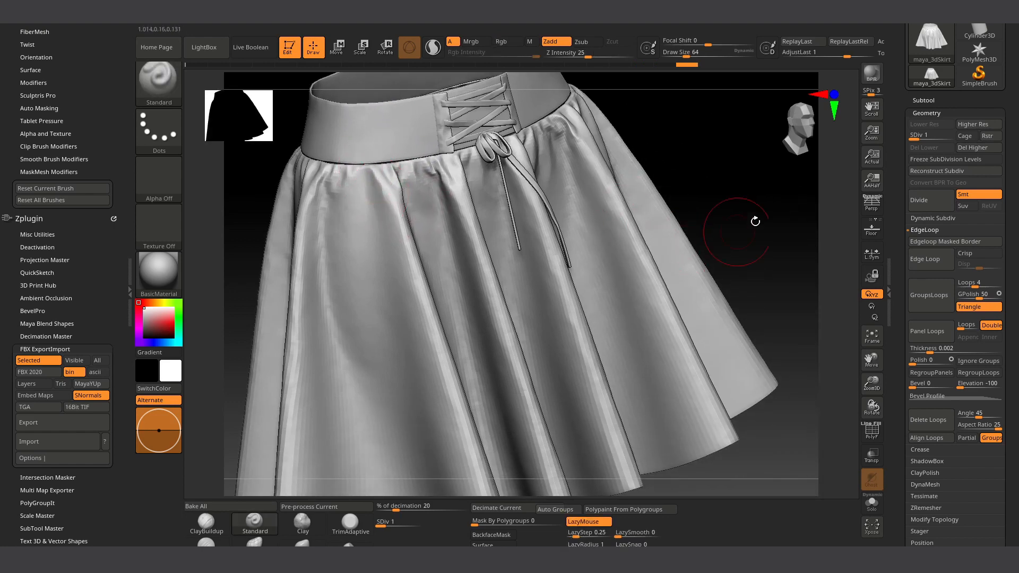
{"action": "mouse_move", "coordinate": [759, 219]}
{"action": "left_mouse_down"}
{"action": "mouse_move", "coordinate": [772, 233]}
{"action": "mouse_move", "coordinate": [761, 232]}
{"action": "left_mouse_up"}
{"action": "left_click_drag", "start_coordinate": [739, 192], "coordinate": [663, 200], "text": "shift"}
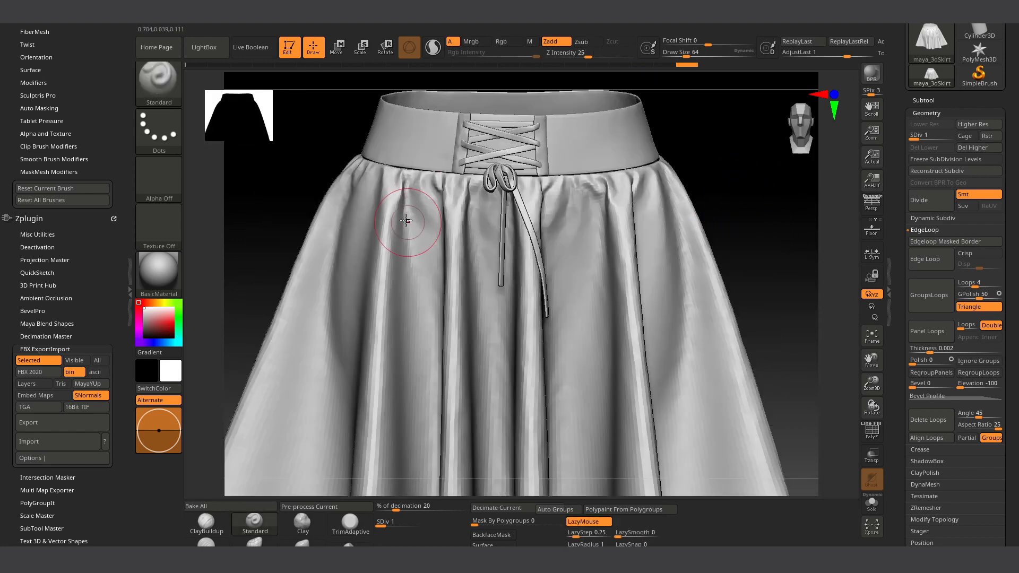
{"action": "right_click_drag", "start_coordinate": [445, 204], "coordinate": [521, 159], "text": "alt"}
{"action": "right_click_drag", "start_coordinate": [482, 193], "coordinate": [499, 218]}
{"action": "left_click_drag", "start_coordinate": [517, 175], "coordinate": [500, 149], "text": "shift"}
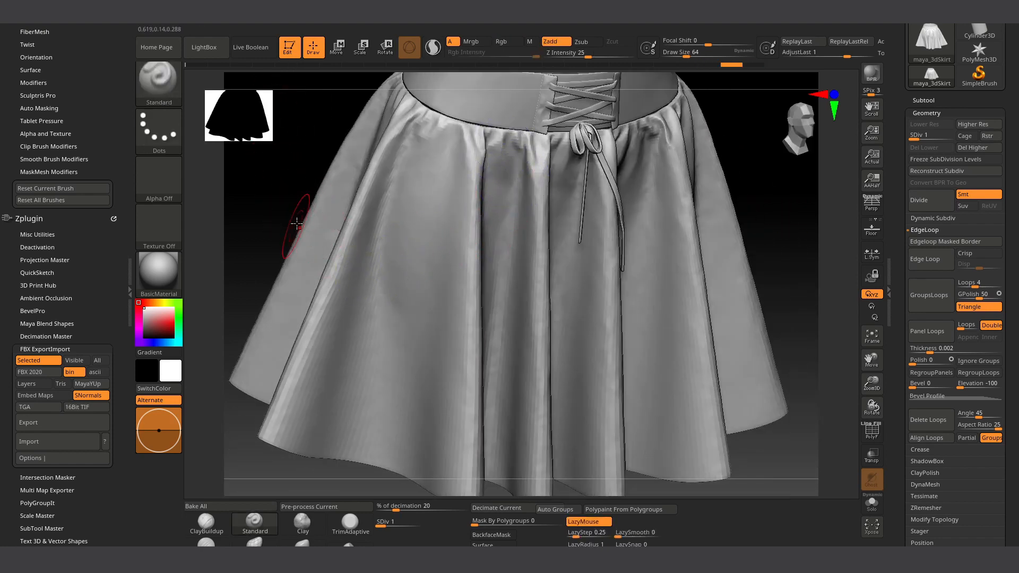
Step: Load SmoothDirectional from the Smooth brush library as the smoothing brush
{"action": "key", "text": "b"}
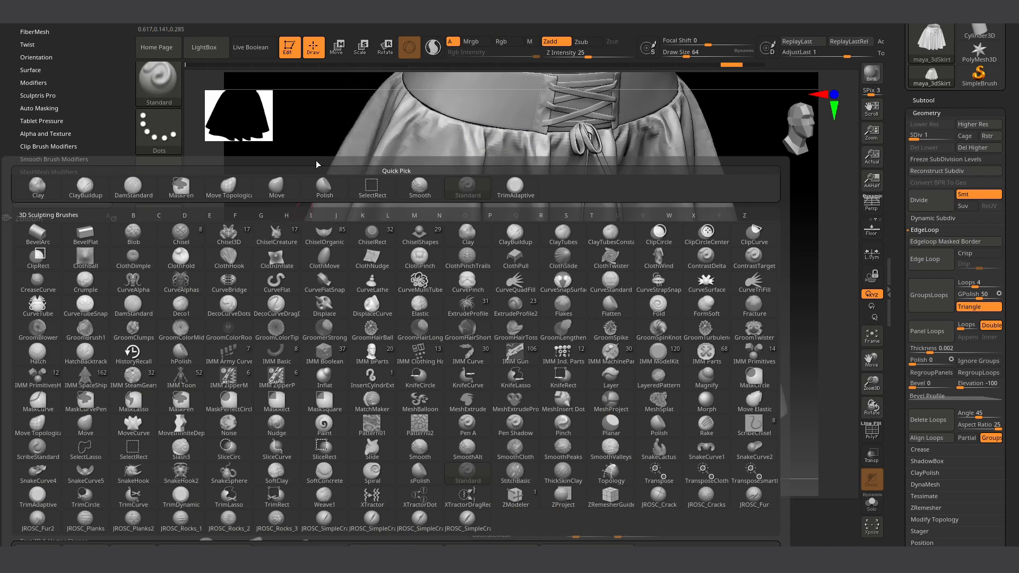
{"action": "key", "text": "comma"}
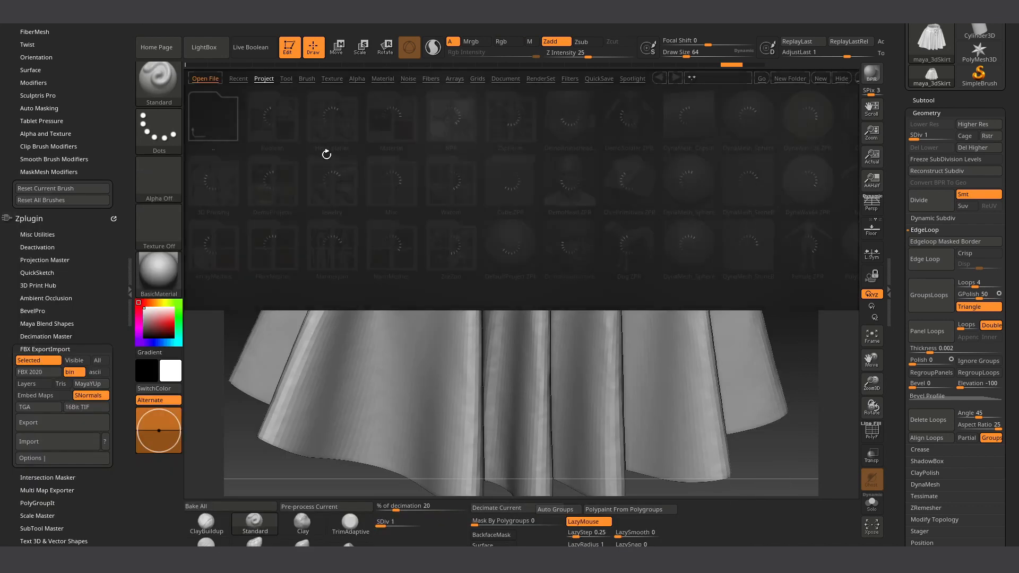
{"action": "left_click", "coordinate": [307, 79]}
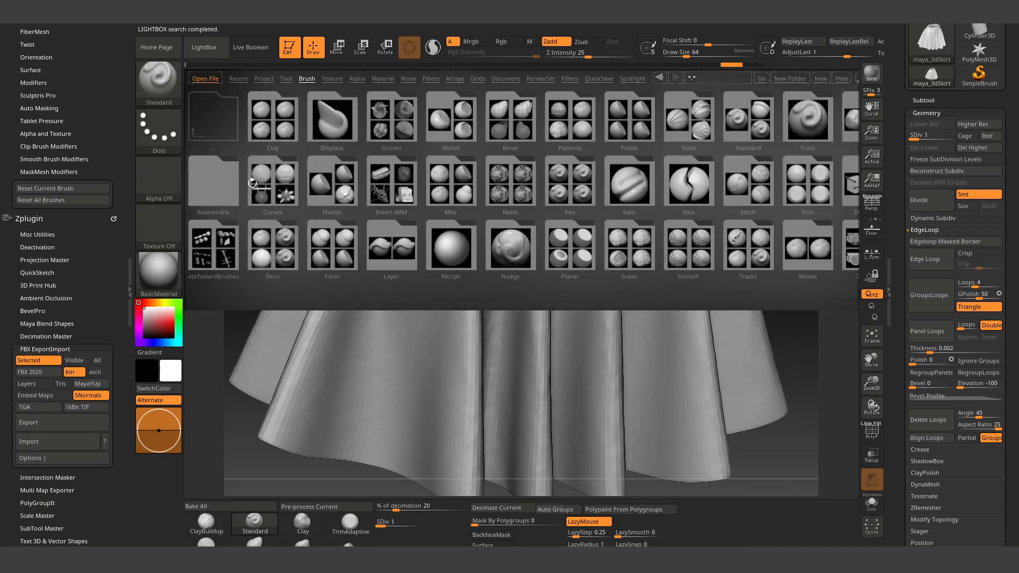
{"action": "left_click", "coordinate": [679, 239]}
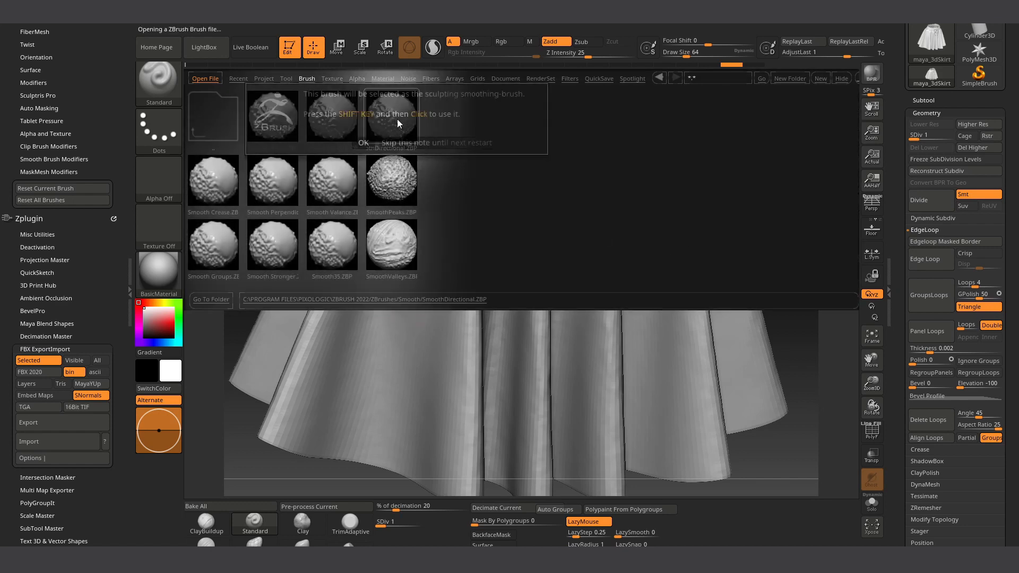
{"action": "double_click", "coordinate": [397, 119]}
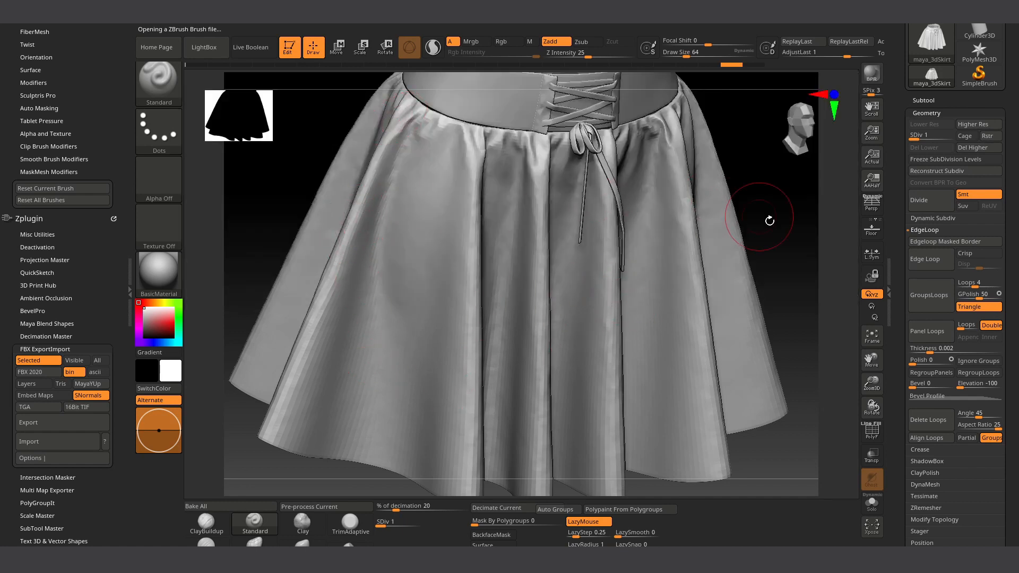
Step: Smooth the front folds lengthwise from the waistband towards the hem with the SmoothDirectional brush
{"action": "left_click_drag", "start_coordinate": [769, 220], "coordinate": [783, 257]}
{"action": "left_click_drag", "start_coordinate": [425, 178], "coordinate": [446, 217], "text": "shift"}
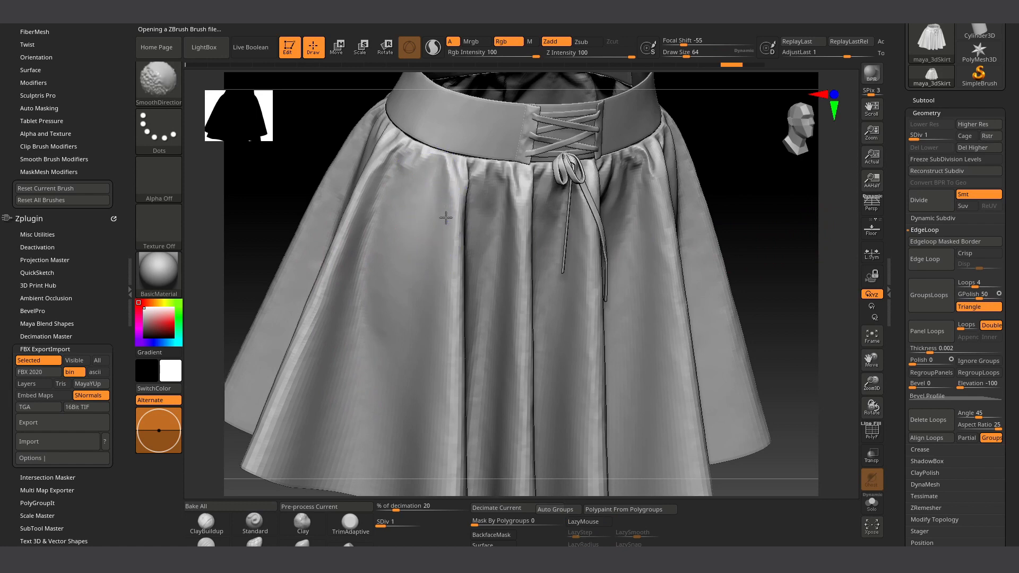
{"action": "left_click_drag", "start_coordinate": [439, 434], "coordinate": [436, 426], "text": "shift"}
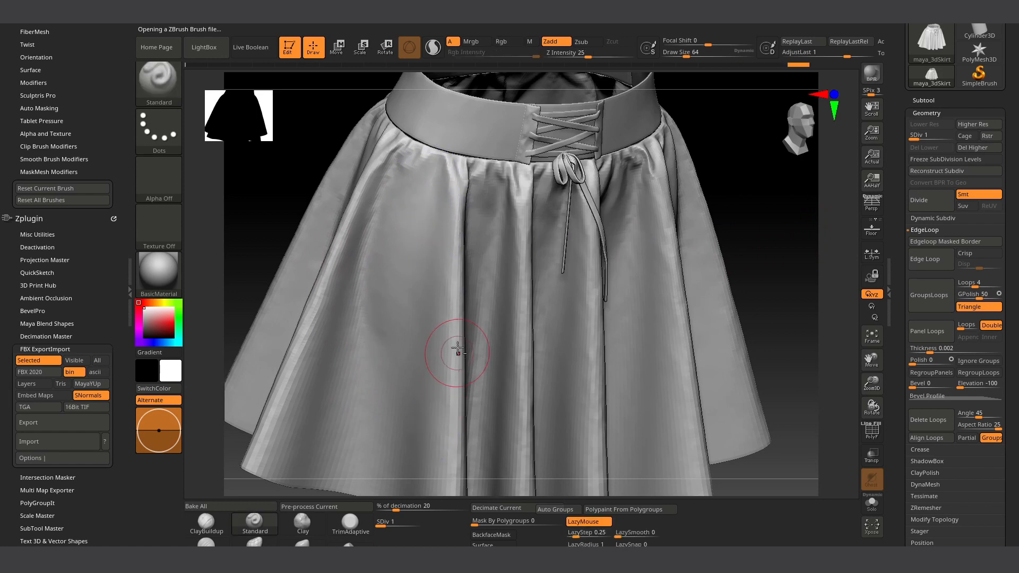
{"action": "right_click_drag", "start_coordinate": [457, 337], "coordinate": [431, 273], "text": "alt"}
{"action": "left_click_drag", "start_coordinate": [473, 186], "coordinate": [466, 213], "text": "shift"}
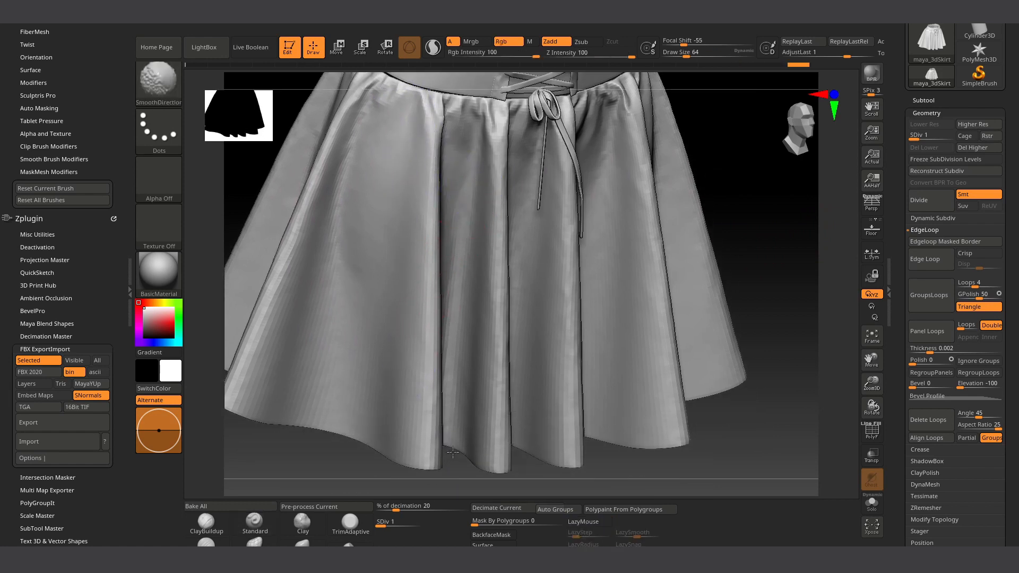
Step: Smooth the folds below the back waistband along their length with the SmoothDirectional brush
{"action": "right_click_drag", "start_coordinate": [494, 360], "coordinate": [472, 352]}
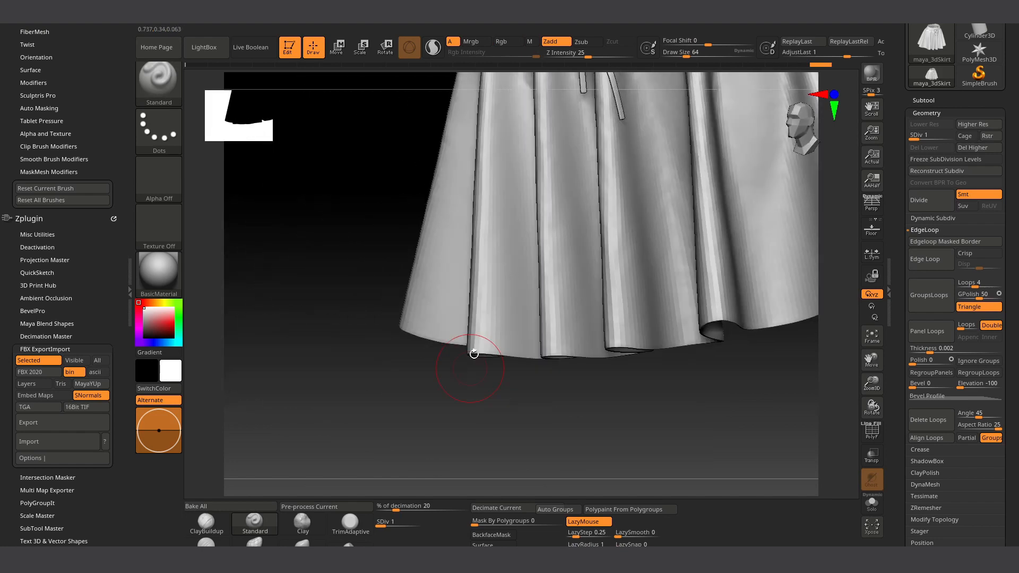
{"action": "right_click_drag", "start_coordinate": [472, 404], "coordinate": [501, 436], "text": "ctrl"}
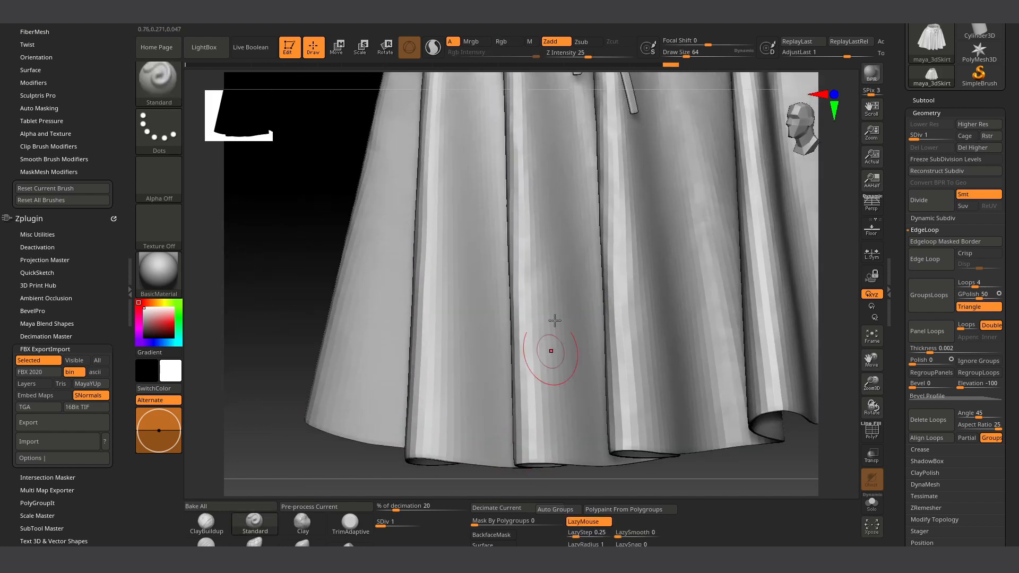
{"action": "right_click_drag", "start_coordinate": [577, 280], "coordinate": [470, 239], "text": "ctrl"}
{"action": "right_click_drag", "start_coordinate": [413, 335], "coordinate": [285, 398], "text": "alt"}
{"action": "mouse_move", "coordinate": [655, 195]}
{"action": "right_mouse_down"}
{"action": "mouse_move", "coordinate": [598, 202]}
{"action": "mouse_move", "coordinate": [595, 175]}
{"action": "mouse_move", "coordinate": [671, 170]}
{"action": "mouse_move", "coordinate": [618, 232]}
{"action": "mouse_move", "coordinate": [524, 300]}
{"action": "right_mouse_up"}
{"action": "left_click_drag", "start_coordinate": [456, 233], "coordinate": [450, 328], "text": "shift"}
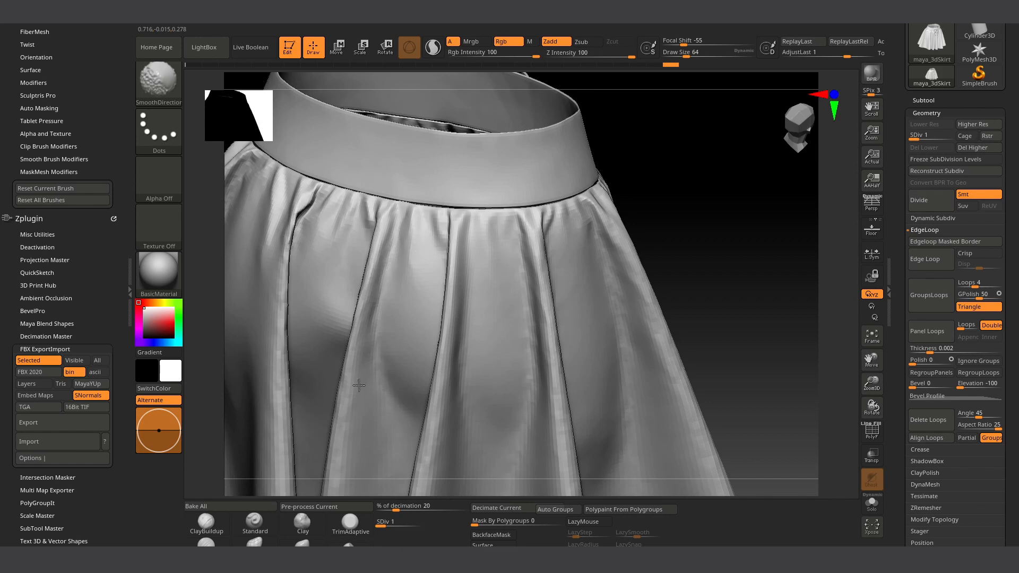
{"action": "left_click_drag", "start_coordinate": [390, 384], "coordinate": [409, 454], "text": "shift"}
Step: Smooth the lower part of the back folds towards the hem with the SmoothDirectional brush at draw size 68
{"action": "right_click_drag", "start_coordinate": [403, 313], "coordinate": [482, 195], "text": "alt"}
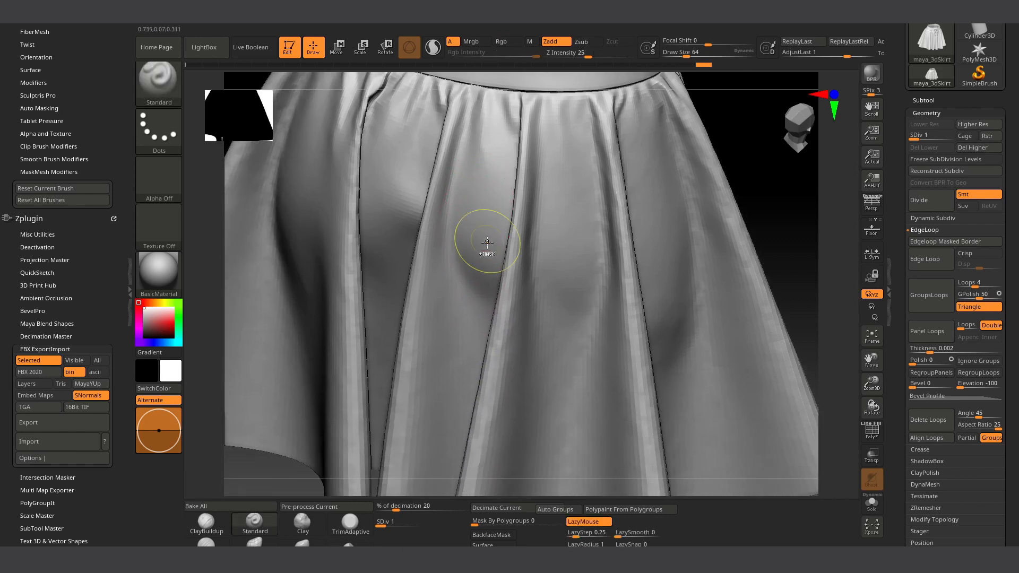
{"action": "right_click_drag", "start_coordinate": [482, 241], "coordinate": [452, 263], "text": "ctrl"}
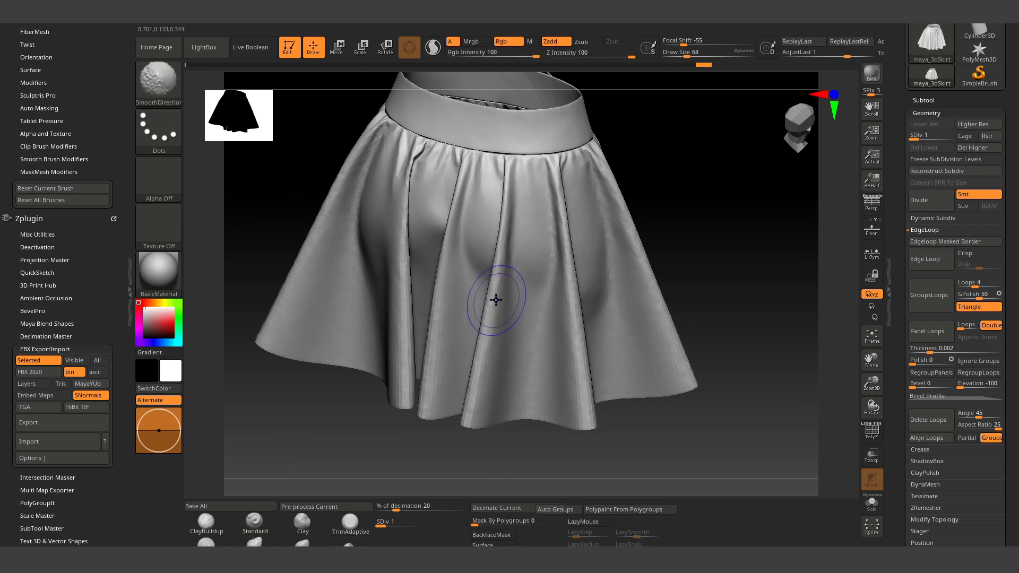
{"action": "left_click_drag", "start_coordinate": [496, 297], "coordinate": [482, 349], "text": "shift"}
{"action": "mouse_move", "coordinate": [488, 286]}
{"action": "right_mouse_down"}
{"action": "mouse_move", "coordinate": [719, 214]}
{"action": "mouse_move", "coordinate": [462, 200]}
{"action": "right_mouse_up"}
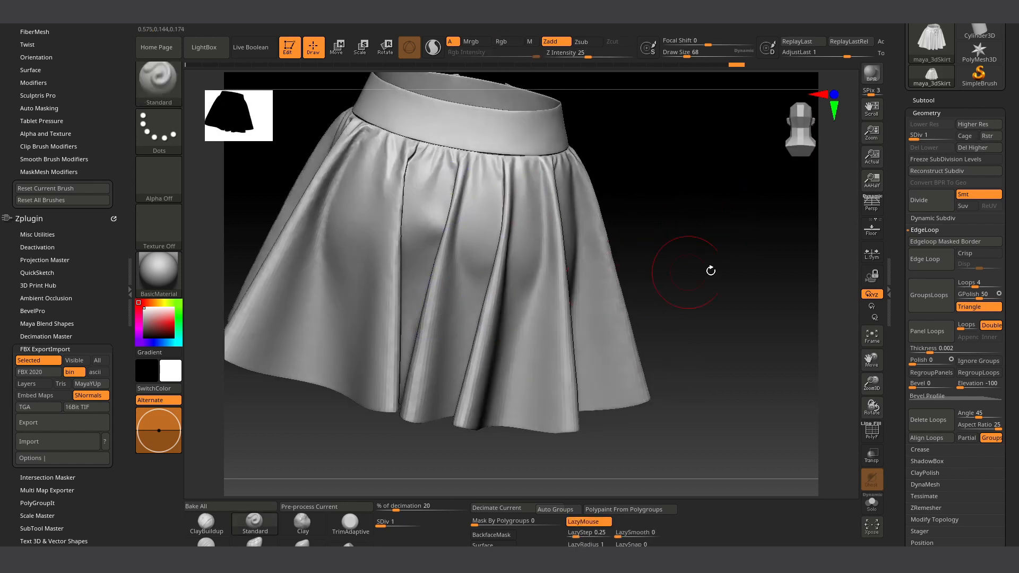
Step: Examine the fold shapes and the front lacing in the plaid skirt reference image for comparison with the sculpt
{"action": "right_click_drag", "start_coordinate": [711, 268], "coordinate": [495, 299]}
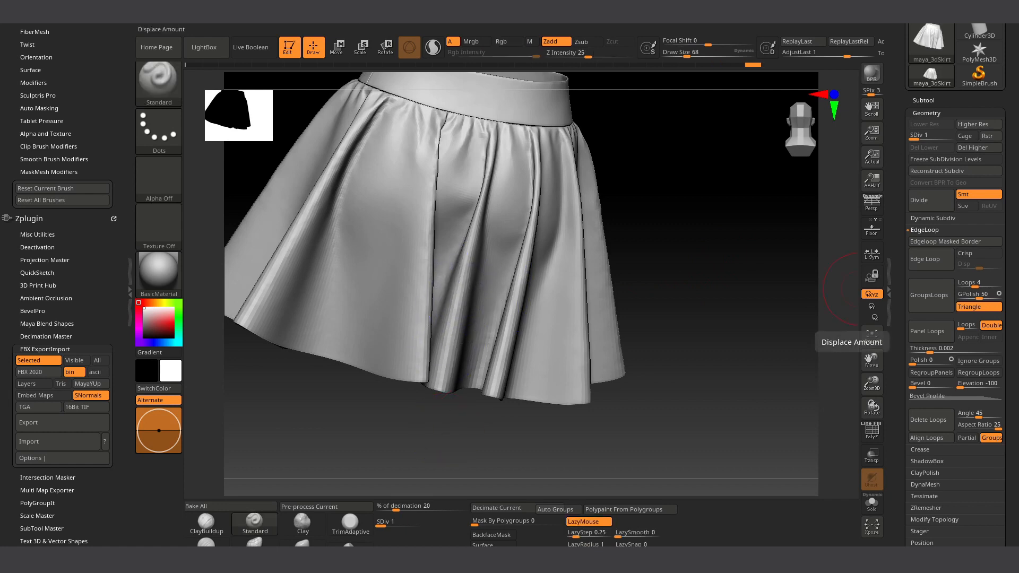
{"action": "right_click_drag", "start_coordinate": [1018, 469], "coordinate": [693, 431]}
{"action": "scroll", "coordinate": [693, 431], "scroll_direction": "up", "scroll_amount": 4}
{"action": "middle_click_drag", "start_coordinate": [691, 387], "coordinate": [816, 441]}
{"action": "middle_click_drag", "start_coordinate": [687, 430], "coordinate": [698, 481]}
{"action": "scroll", "coordinate": [747, 396], "scroll_direction": "up", "scroll_amount": 3}
{"action": "scroll", "coordinate": [747, 396], "scroll_direction": "up", "scroll_amount": 2}
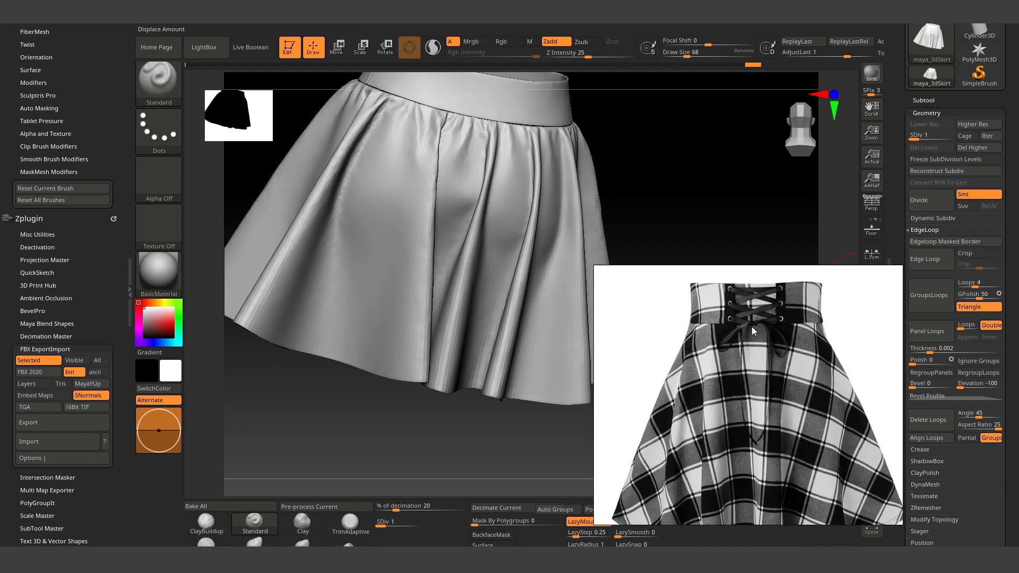
{"action": "right_click_drag", "start_coordinate": [751, 326], "coordinate": [1018, 327]}
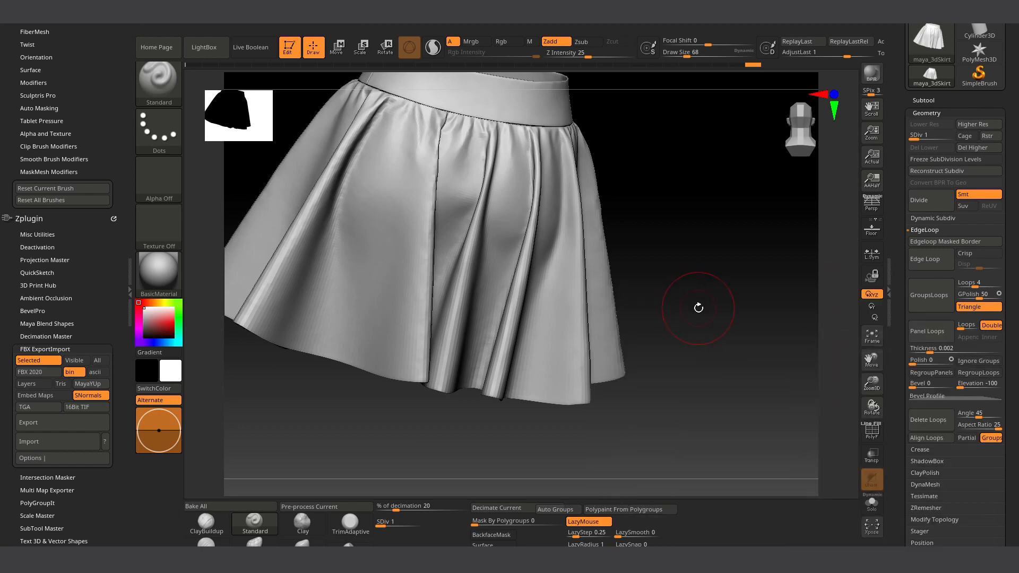
Step: Smooth the narrow folds near the back hem and the gathers under the back waistband
{"action": "left_click_drag", "start_coordinate": [698, 309], "coordinate": [552, 314]}
{"action": "left_click_drag", "start_coordinate": [486, 309], "coordinate": [482, 300], "text": "shift"}
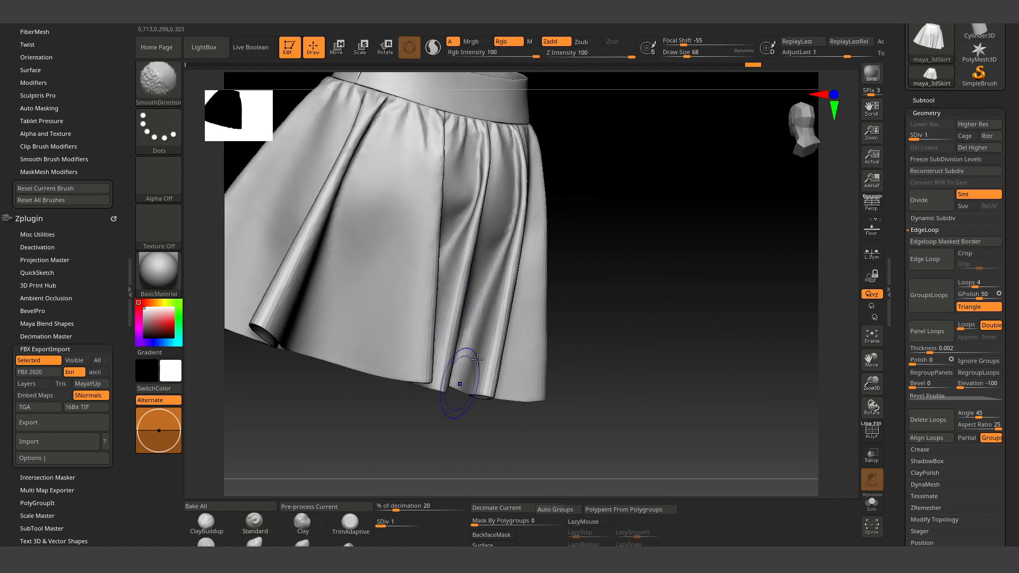
{"action": "mouse_move", "coordinate": [684, 318]}
{"action": "left_mouse_down"}
{"action": "mouse_move", "coordinate": [695, 278]}
{"action": "mouse_move", "coordinate": [657, 289]}
{"action": "left_mouse_up"}
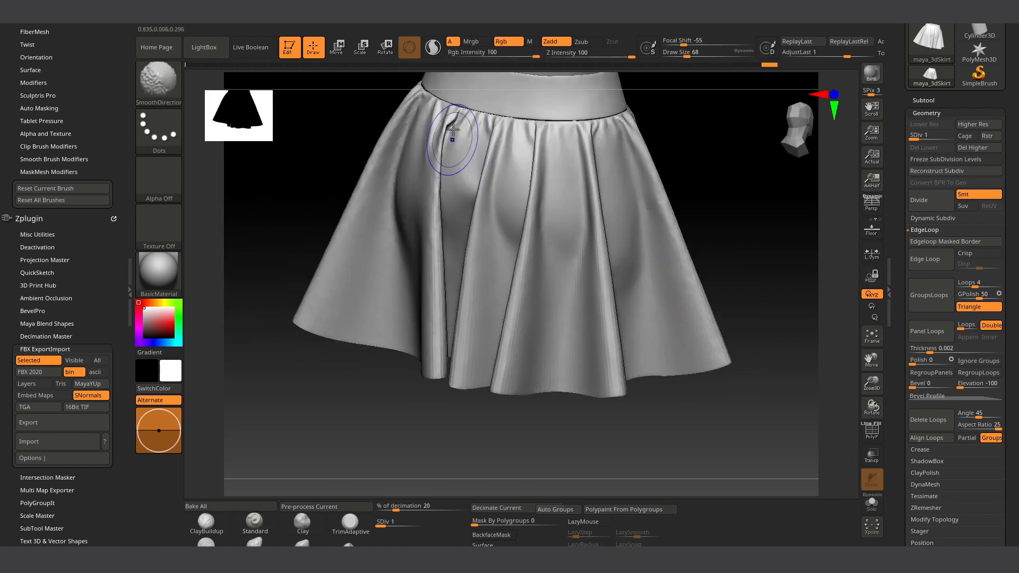
{"action": "left_click_drag", "start_coordinate": [452, 130], "coordinate": [433, 218], "text": "shift"}
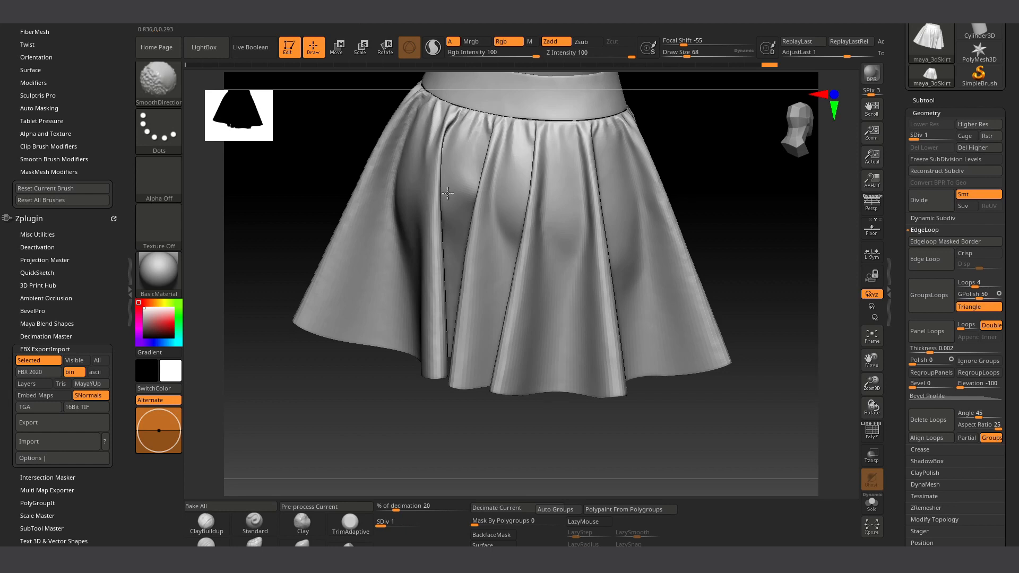
{"action": "left_click_drag", "start_coordinate": [391, 405], "coordinate": [420, 287]}
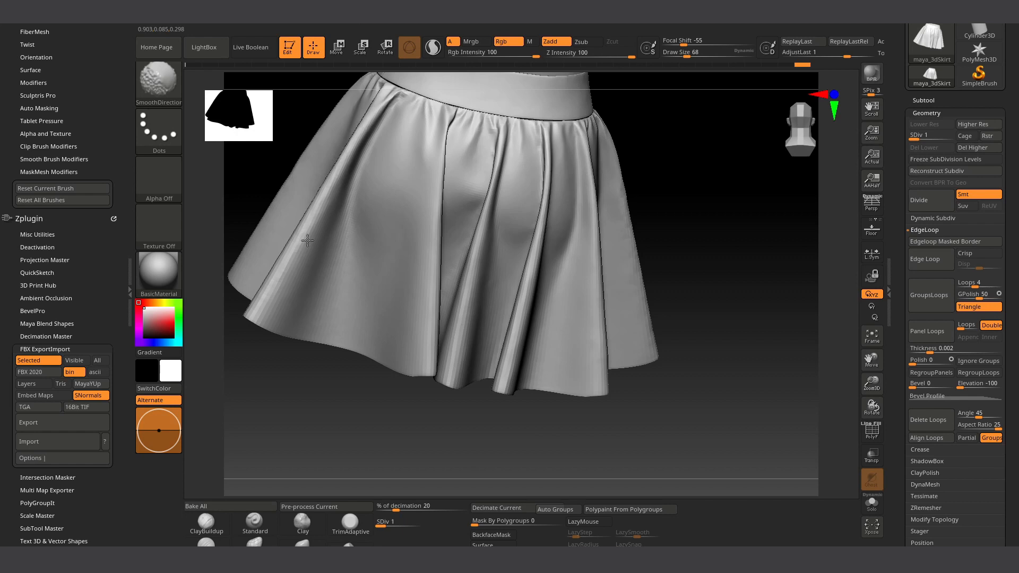
Step: Smooth the long folds around the skirt's side and across to the front beside the lacing cords
{"action": "mouse_move", "coordinate": [297, 361]}
{"action": "left_mouse_down"}
{"action": "mouse_move", "coordinate": [368, 411]}
{"action": "mouse_move", "coordinate": [441, 423]}
{"action": "mouse_move", "coordinate": [632, 287]}
{"action": "mouse_move", "coordinate": [692, 284]}
{"action": "mouse_move", "coordinate": [616, 252]}
{"action": "left_mouse_up"}
{"action": "mouse_move", "coordinate": [478, 127]}
{"action": "left_mouse_down", "text": "shift"}
{"action": "mouse_move", "coordinate": [467, 141]}
{"action": "mouse_move", "coordinate": [478, 182]}
{"action": "mouse_move", "coordinate": [412, 162]}
{"action": "left_mouse_up", "text": "shift"}
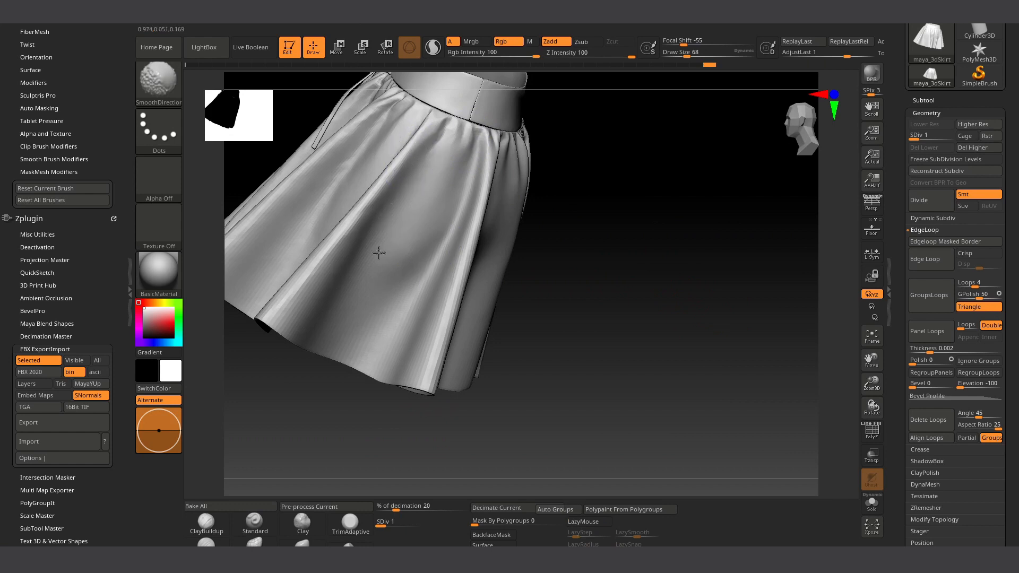
{"action": "left_click_drag", "start_coordinate": [637, 264], "coordinate": [683, 283]}
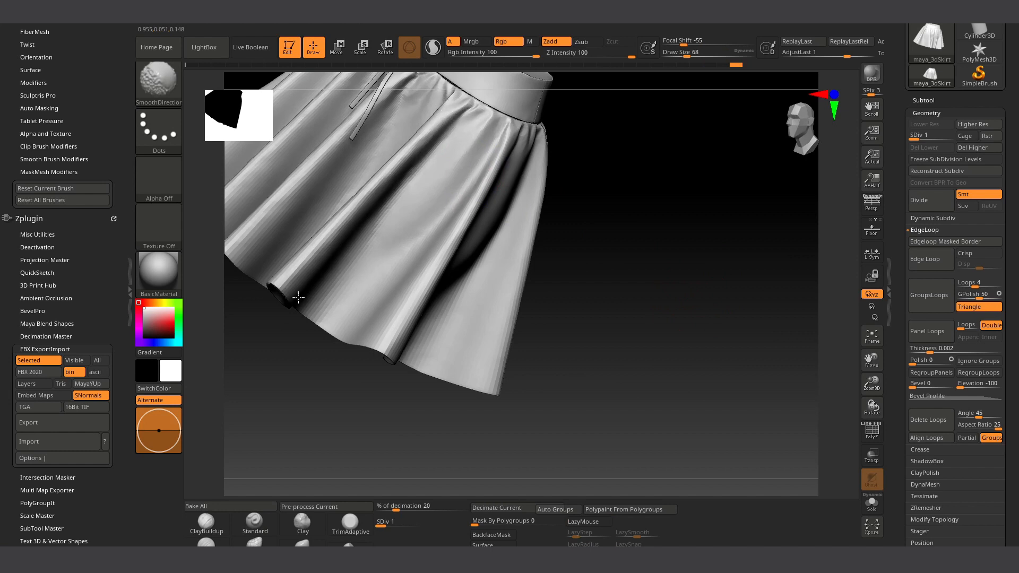
{"action": "left_click_drag", "start_coordinate": [601, 291], "coordinate": [703, 341]}
{"action": "left_click_drag", "start_coordinate": [472, 157], "coordinate": [434, 220], "text": "shift"}
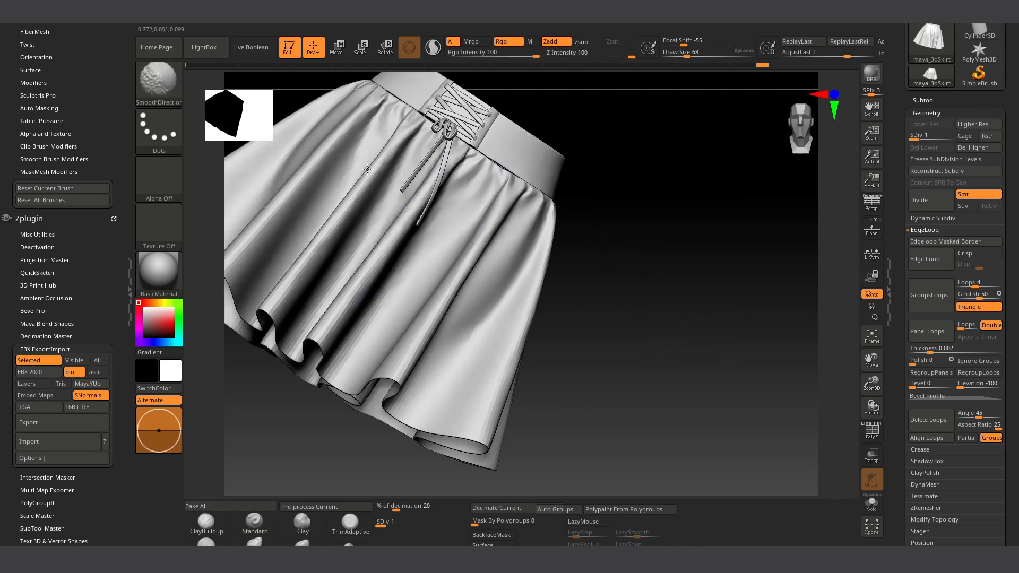
Step: Frame the whole skirt from the front, raise it to subdivision level 4, and step back down to level 3
{"action": "mouse_move", "coordinate": [659, 239]}
{"action": "left_mouse_down", "text": "alt"}
{"action": "mouse_move", "coordinate": [669, 324]}
{"action": "mouse_move", "coordinate": [757, 259]}
{"action": "mouse_move", "coordinate": [785, 278]}
{"action": "left_mouse_up", "text": "alt"}
{"action": "key", "text": "f"}
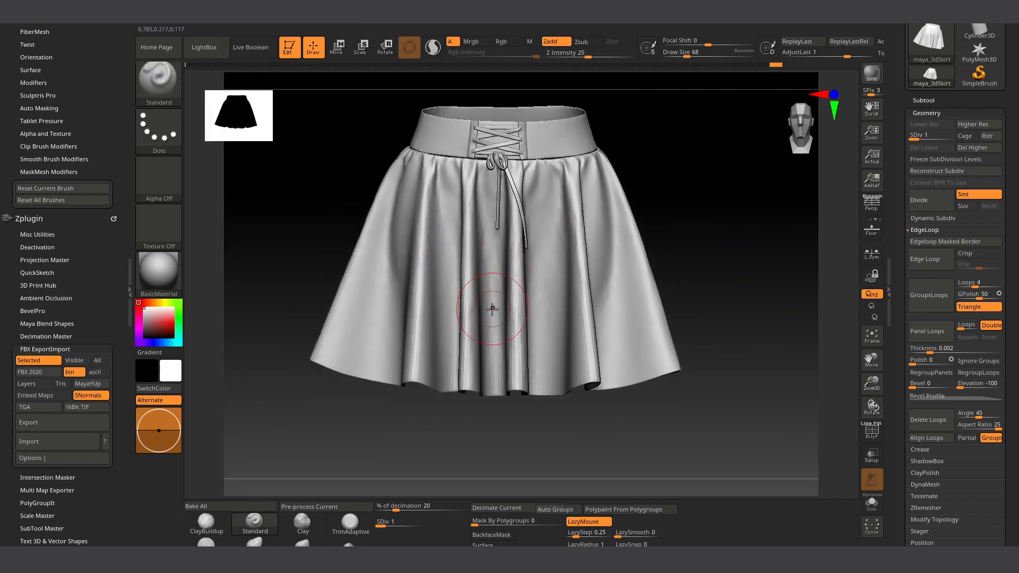
{"action": "key", "text": "d"}
{"action": "key", "text": "d"}
{"action": "key", "text": "d"}
{"action": "key", "text": "shift"}
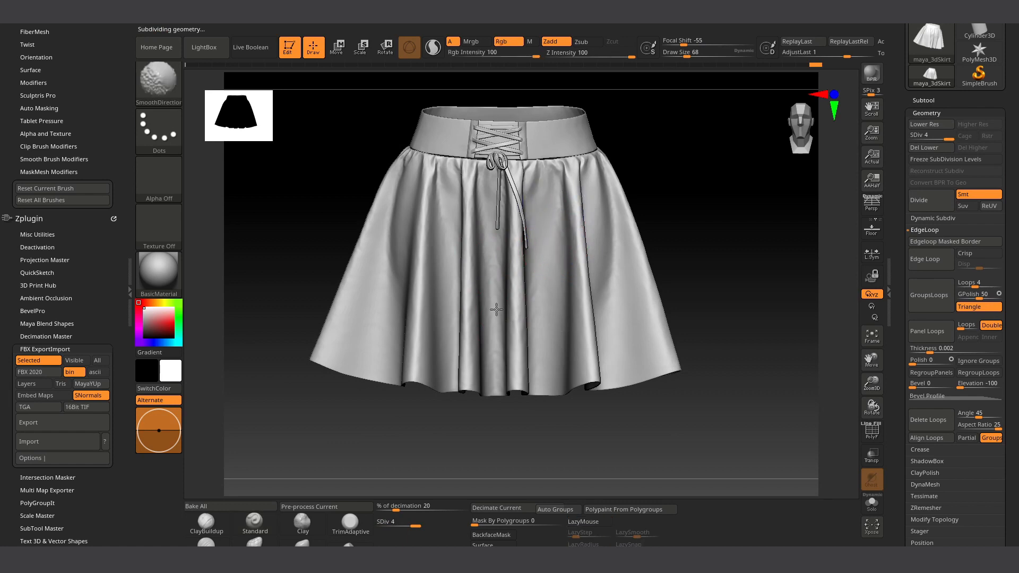
{"action": "key", "text": "shift+d"}
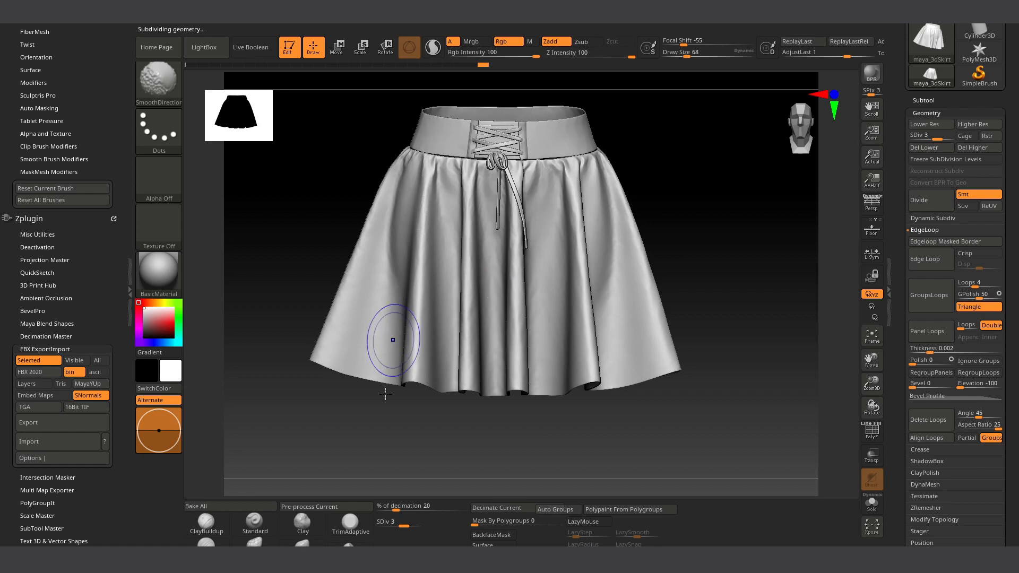
Step: Select the Standard brush and examine the folds on the skirt's side and back at subdivision level 3
{"action": "right_click_drag", "start_coordinate": [386, 337], "coordinate": [423, 471]}
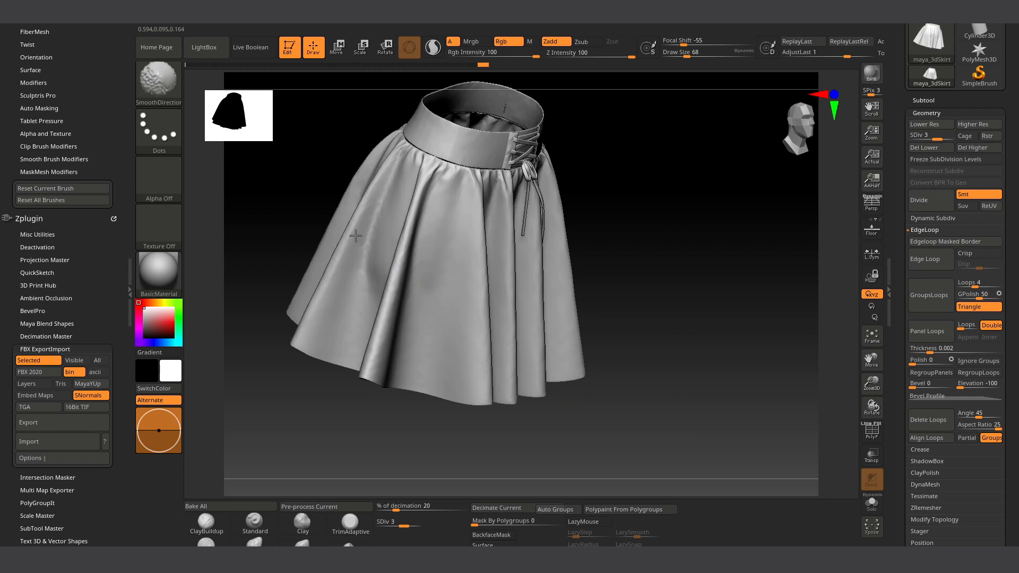
{"action": "key", "text": "b"}
{"action": "key", "text": "s"}
{"action": "key", "text": "t"}
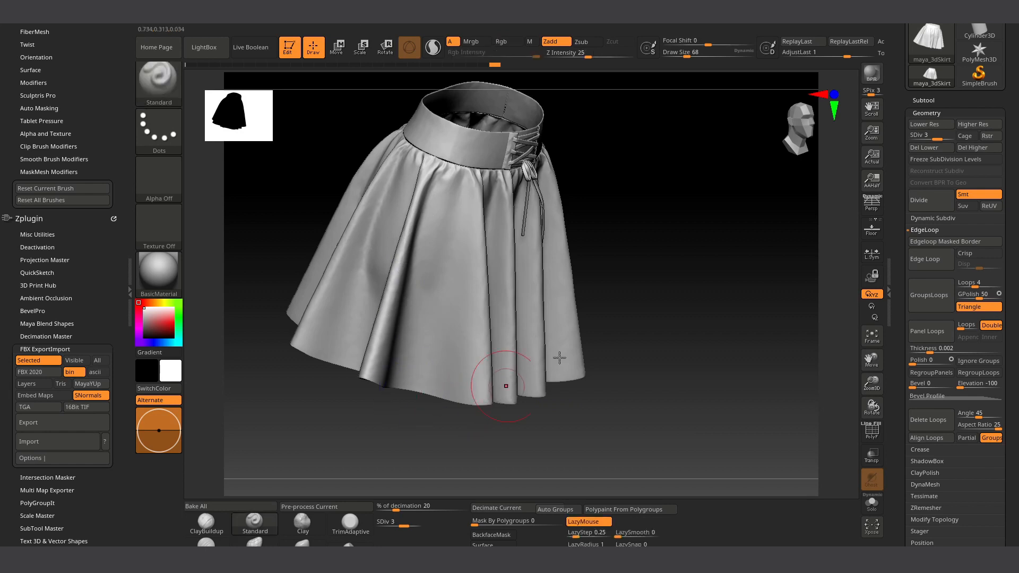
{"action": "mouse_move", "coordinate": [690, 345]}
{"action": "left_mouse_down"}
{"action": "mouse_move", "coordinate": [743, 334]}
{"action": "mouse_move", "coordinate": [699, 296]}
{"action": "mouse_move", "coordinate": [622, 310]}
{"action": "left_mouse_up"}
{"action": "key", "text": "shift"}
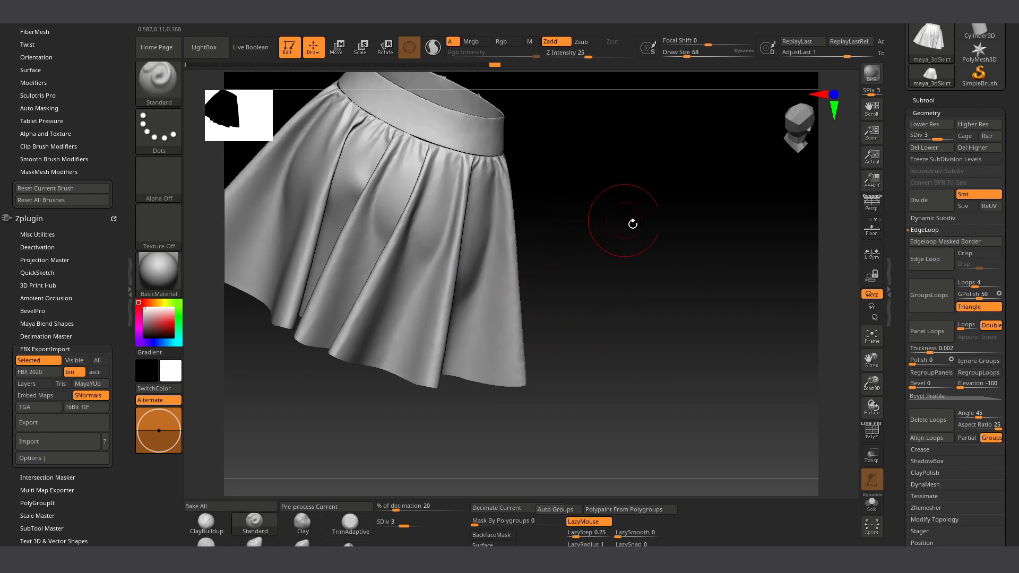
Step: Smooth the skirt's side folds and the gathers beneath the waistband around its side seam
{"action": "mouse_move", "coordinate": [633, 223]}
{"action": "left_mouse_down"}
{"action": "mouse_move", "coordinate": [690, 234]}
{"action": "mouse_move", "coordinate": [467, 162]}
{"action": "left_mouse_up"}
{"action": "key", "text": "shift"}
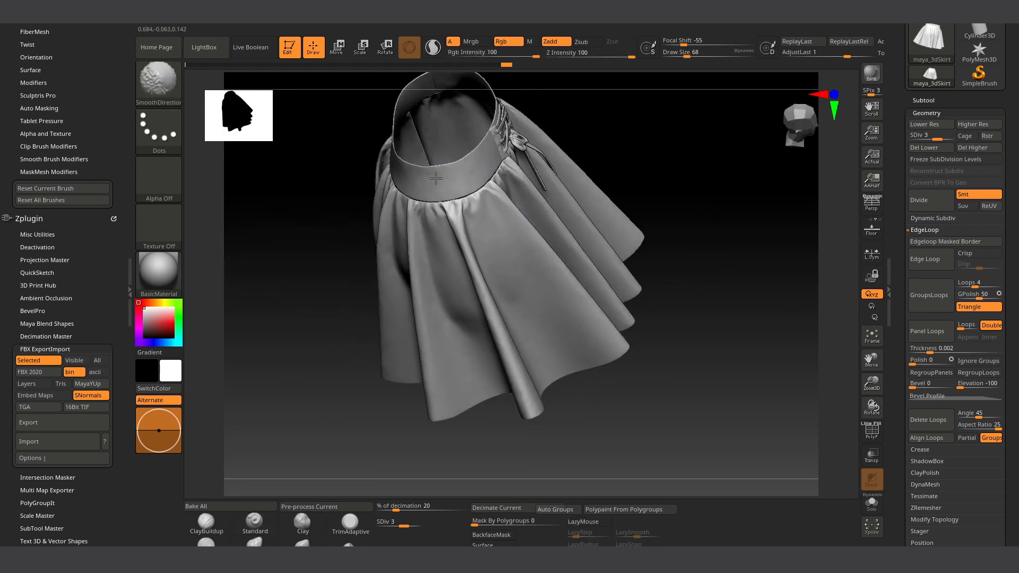
{"action": "left_click_drag", "start_coordinate": [325, 265], "coordinate": [596, 288]}
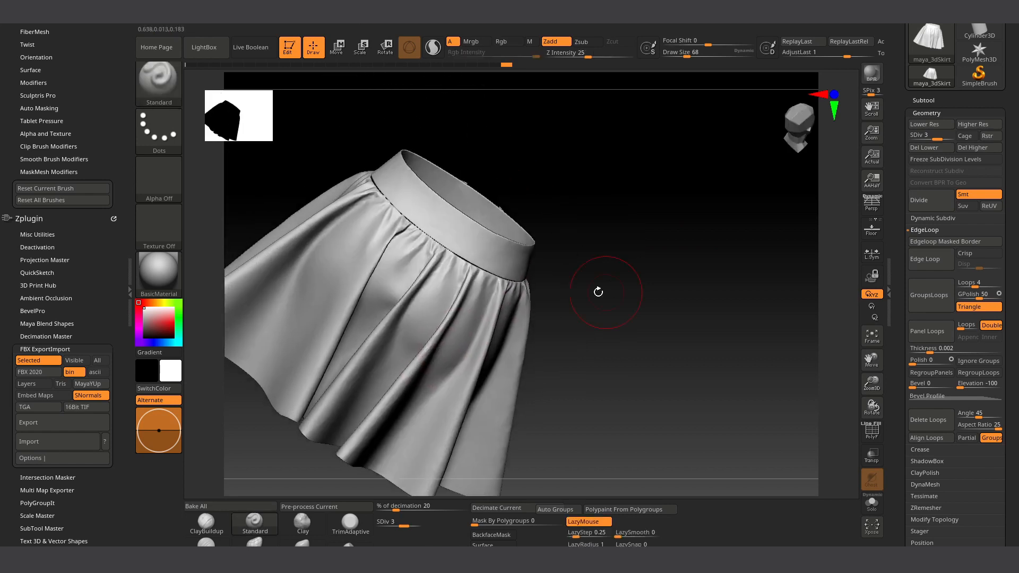
{"action": "key", "text": "shift"}
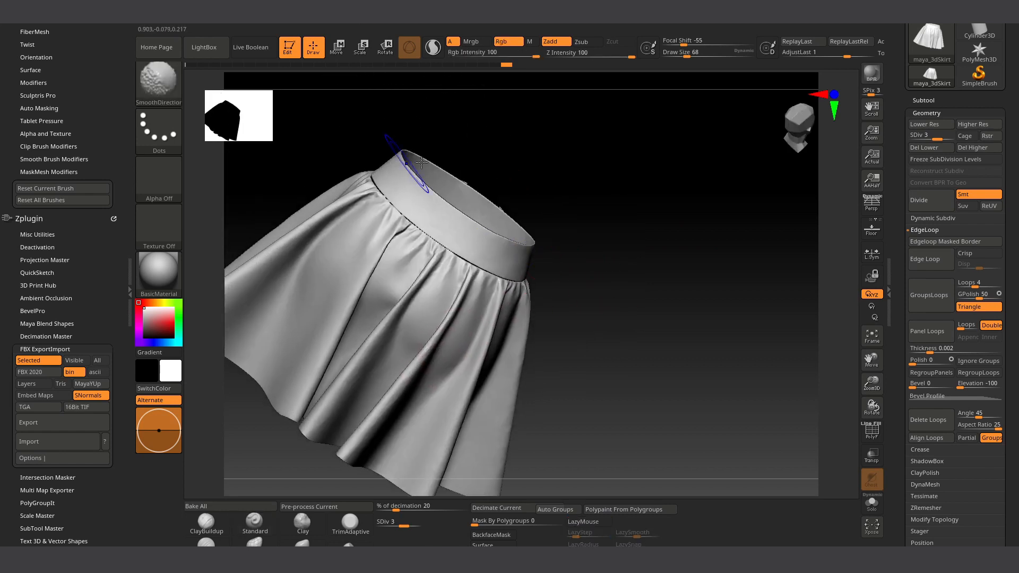
{"action": "left_click_drag", "start_coordinate": [421, 161], "coordinate": [546, 200]}
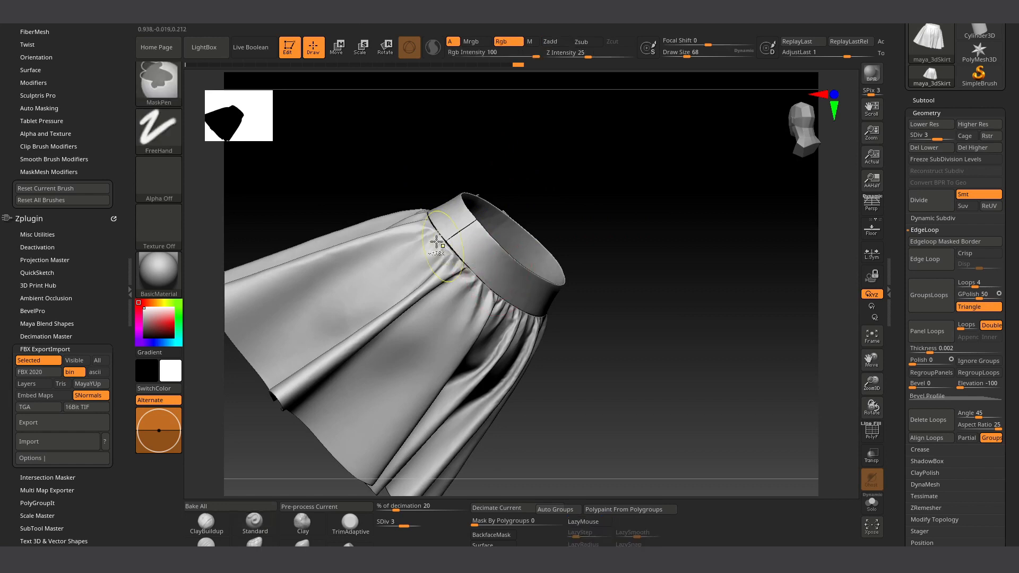
{"action": "right_click_drag", "start_coordinate": [436, 244], "coordinate": [567, 319], "text": "ctrl"}
{"action": "right_click_drag", "start_coordinate": [507, 185], "coordinate": [533, 143], "text": "alt"}
{"action": "key", "text": "shift"}
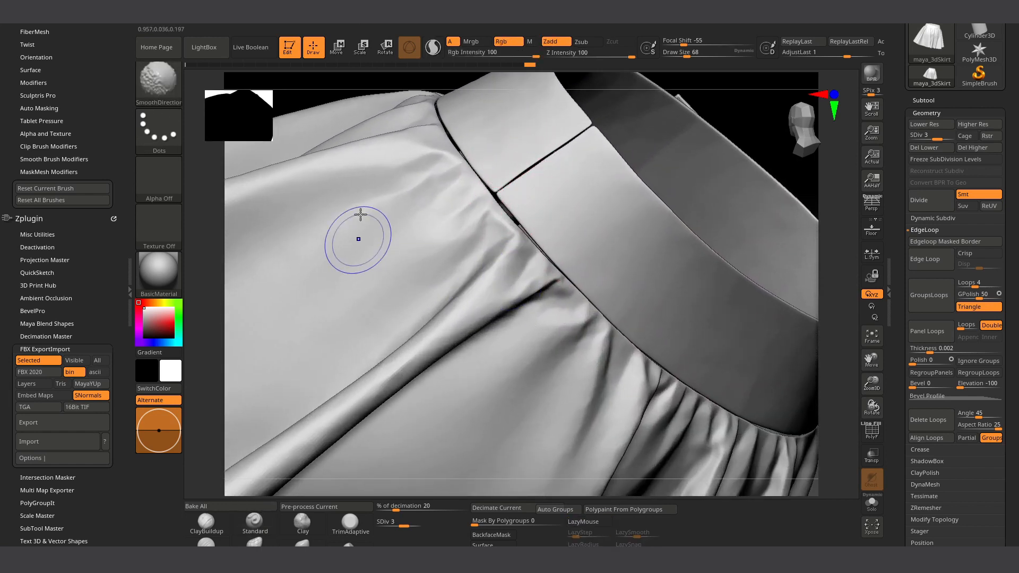
Step: Select the Move Topological brush, enlarge the draw size to about 227, and close the gaps at the waistband's side seam
{"action": "left_click", "coordinate": [255, 542]}
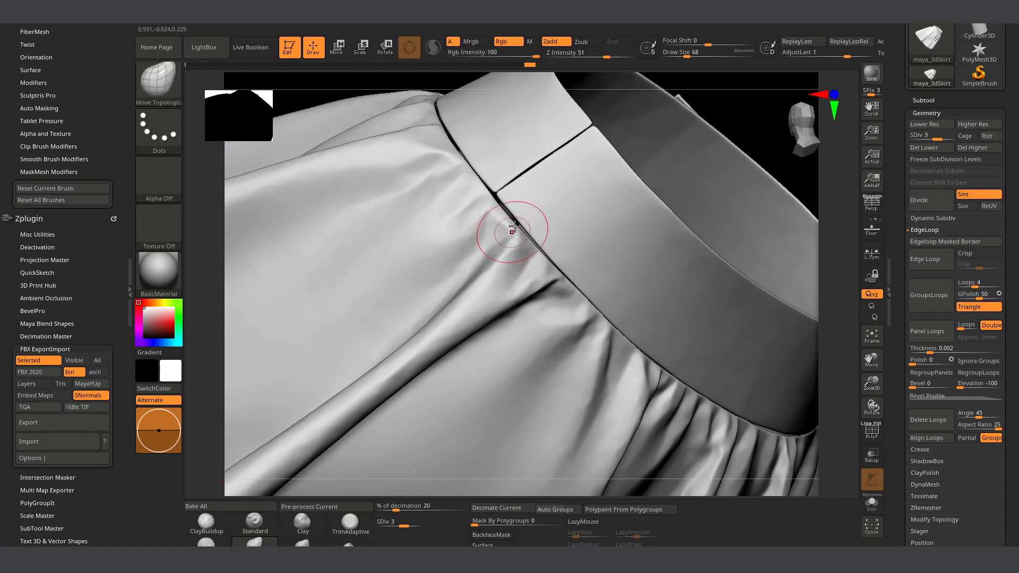
{"action": "key", "text": "space"}
{"action": "left_click_drag", "start_coordinate": [506, 240], "coordinate": [526, 240]}
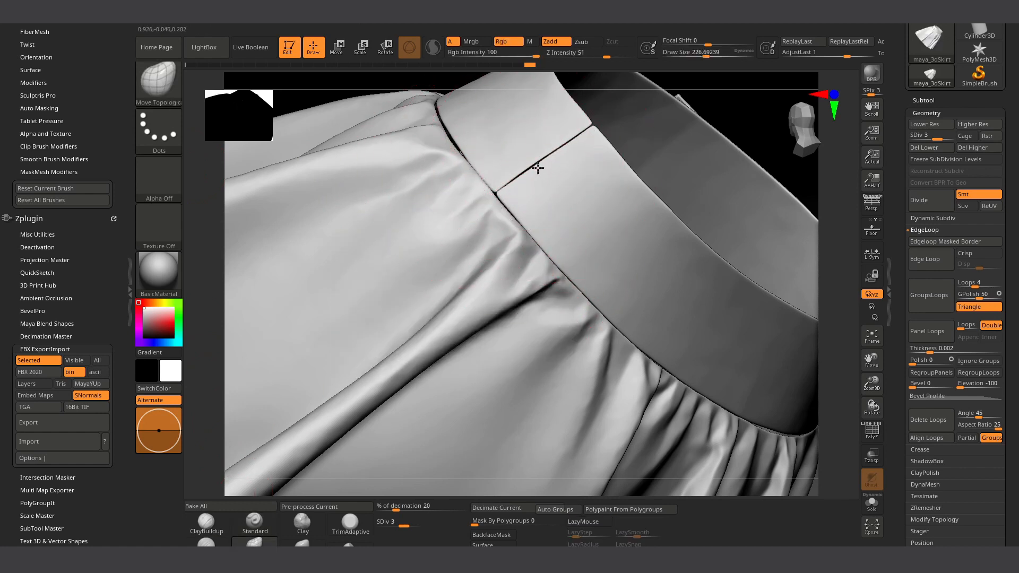
{"action": "left_click_drag", "start_coordinate": [537, 165], "coordinate": [530, 170]}
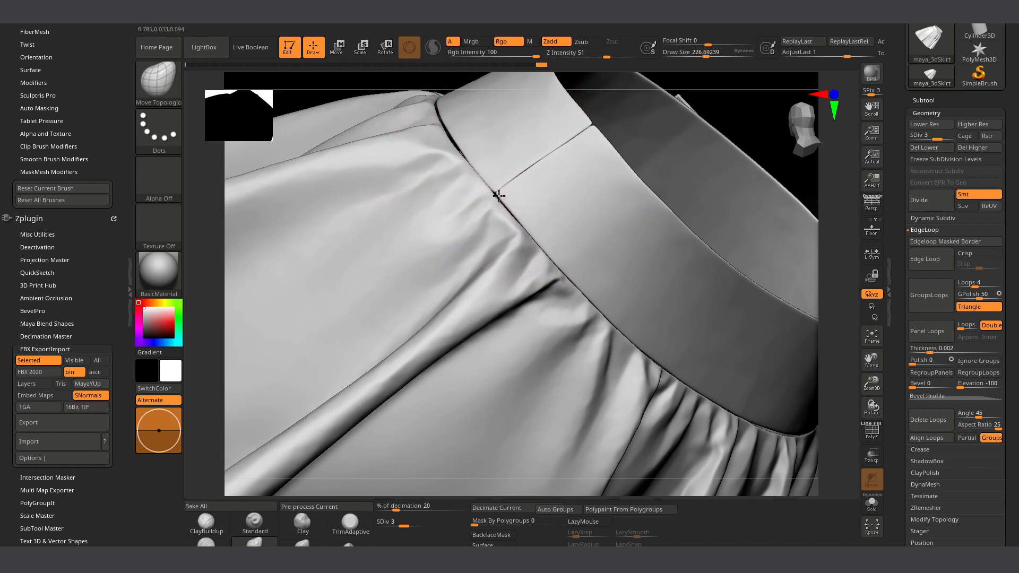
{"action": "left_click_drag", "start_coordinate": [498, 210], "coordinate": [501, 207]}
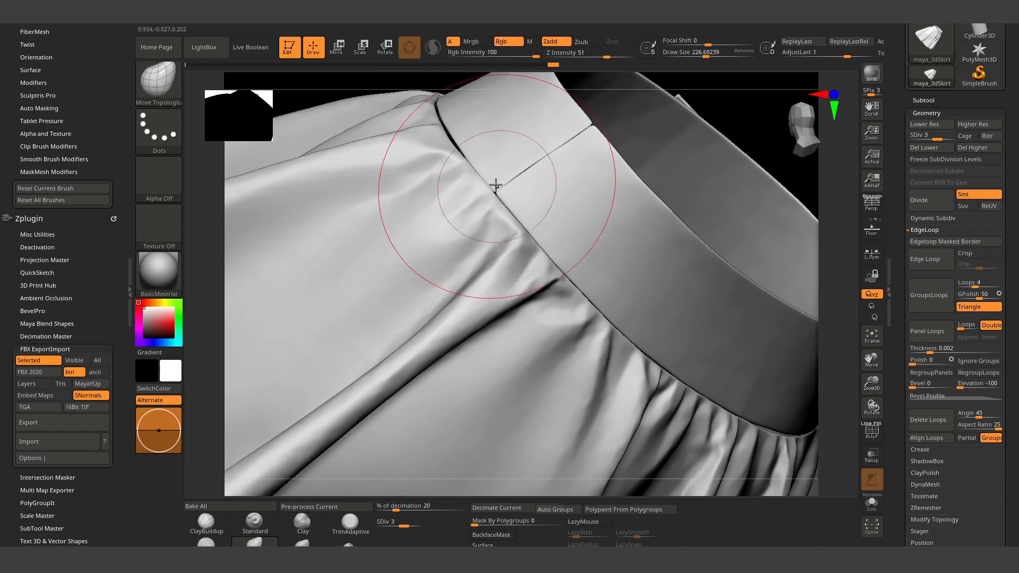
Step: Pull the gathered fabric against the waistband's lower edge along the skirt's side with Move Topological
{"action": "right_click_drag", "start_coordinate": [502, 184], "coordinate": [527, 270], "text": "alt"}
{"action": "mouse_move", "coordinate": [499, 237]}
{"action": "right_mouse_down"}
{"action": "mouse_move", "coordinate": [491, 287]}
{"action": "mouse_move", "coordinate": [476, 239]}
{"action": "right_mouse_up"}
{"action": "left_click_drag", "start_coordinate": [476, 238], "coordinate": [477, 217]}
{"action": "left_click_drag", "start_coordinate": [455, 152], "coordinate": [455, 118]}
{"action": "mouse_move", "coordinate": [456, 127]}
{"action": "right_mouse_down"}
{"action": "mouse_move", "coordinate": [477, 262]}
{"action": "mouse_move", "coordinate": [467, 183]}
{"action": "right_mouse_up"}
{"action": "left_click_drag", "start_coordinate": [467, 184], "coordinate": [433, 171]}
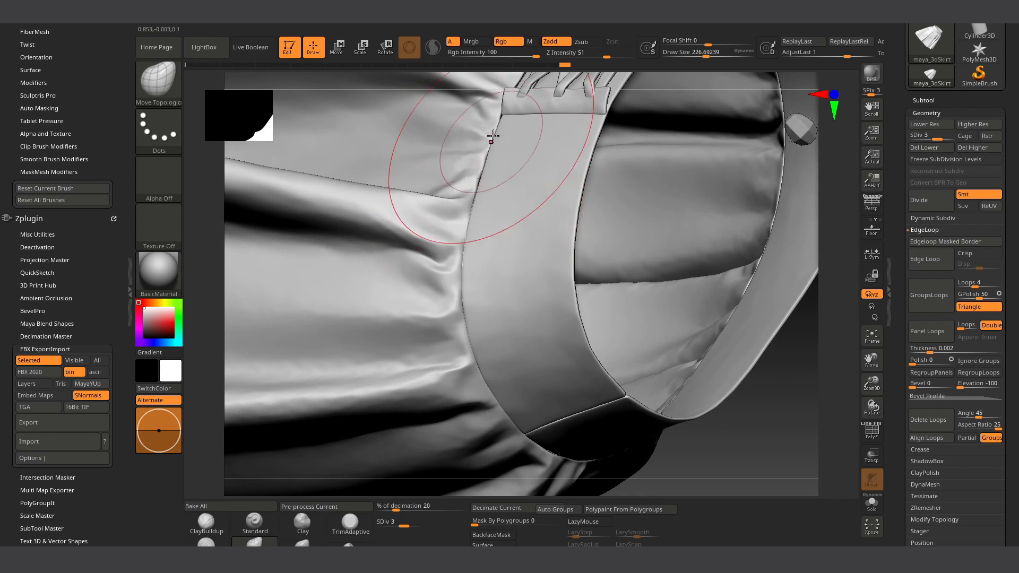
{"action": "mouse_move", "coordinate": [432, 171]}
{"action": "right_mouse_down"}
{"action": "mouse_move", "coordinate": [493, 226]}
{"action": "mouse_move", "coordinate": [468, 288]}
{"action": "right_mouse_up"}
{"action": "key", "text": "shift"}
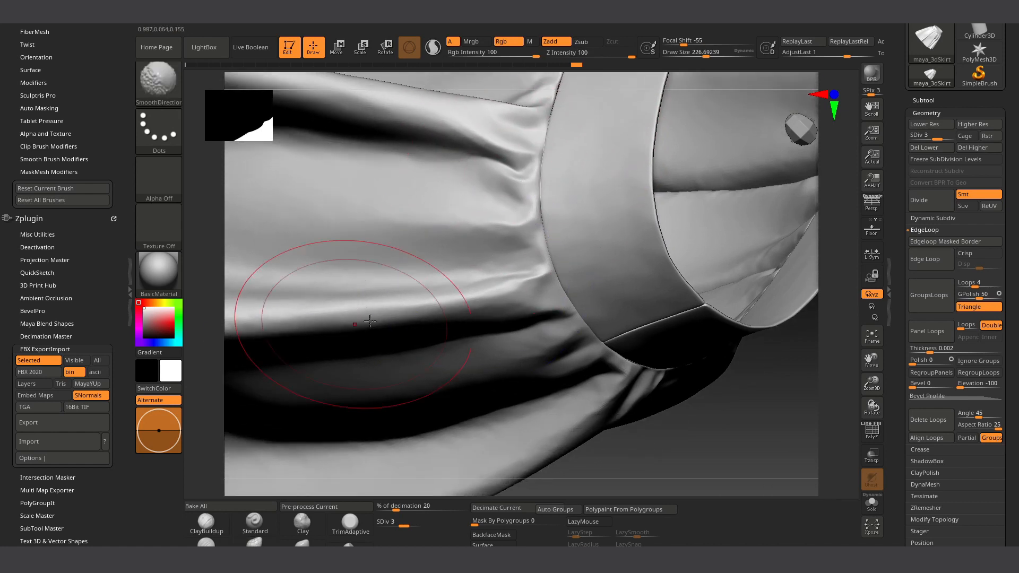
{"action": "key", "text": "f"}
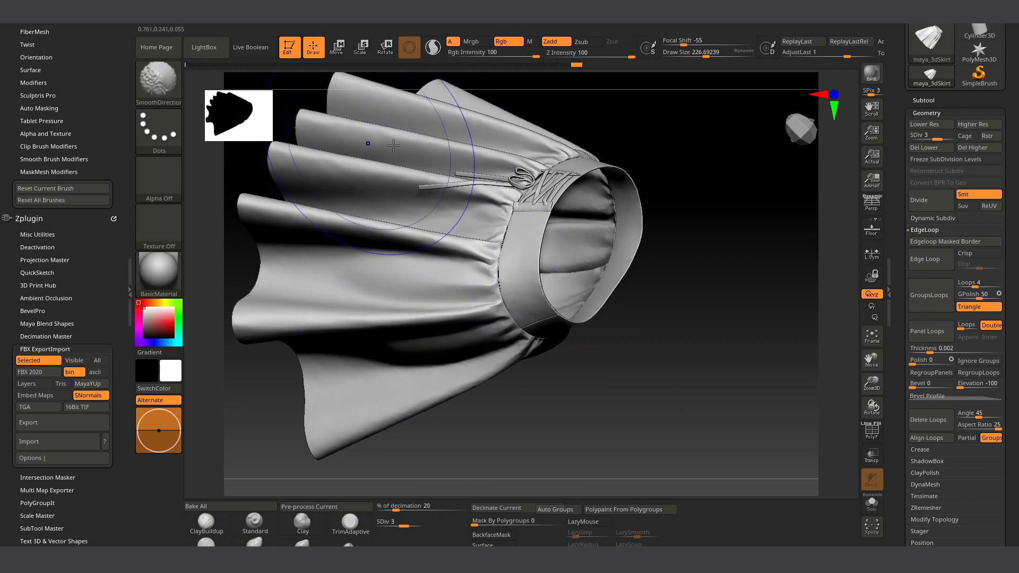
Step: Close the gap between the waistband and the gathers around the front lacing and bow
{"action": "mouse_move", "coordinate": [655, 212]}
{"action": "right_mouse_down"}
{"action": "mouse_move", "coordinate": [700, 239]}
{"action": "mouse_move", "coordinate": [692, 223]}
{"action": "mouse_move", "coordinate": [687, 279]}
{"action": "mouse_move", "coordinate": [497, 203]}
{"action": "right_mouse_up"}
{"action": "key", "text": "shift"}
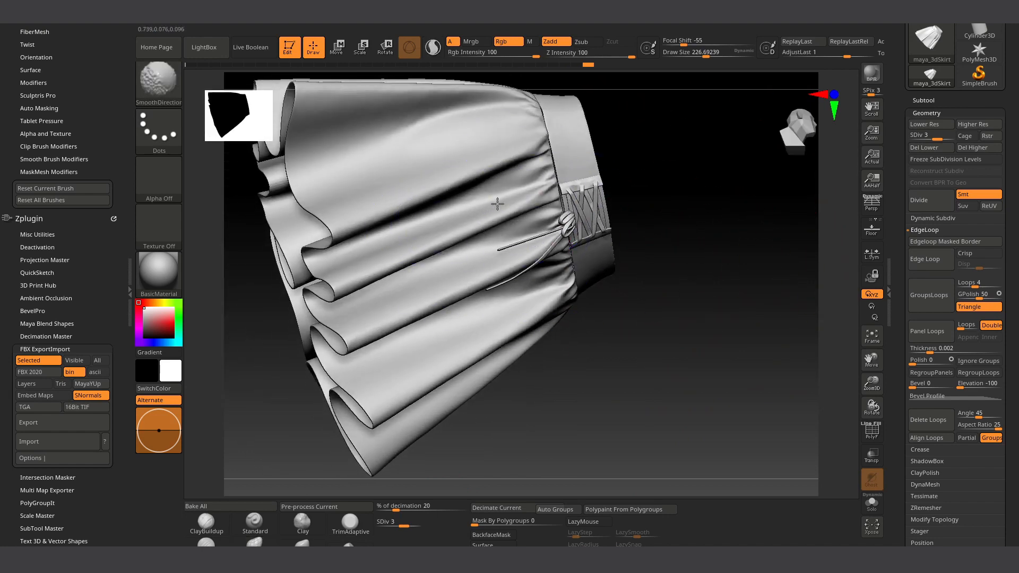
{"action": "right_click_drag", "start_coordinate": [571, 203], "coordinate": [659, 328], "text": "ctrl"}
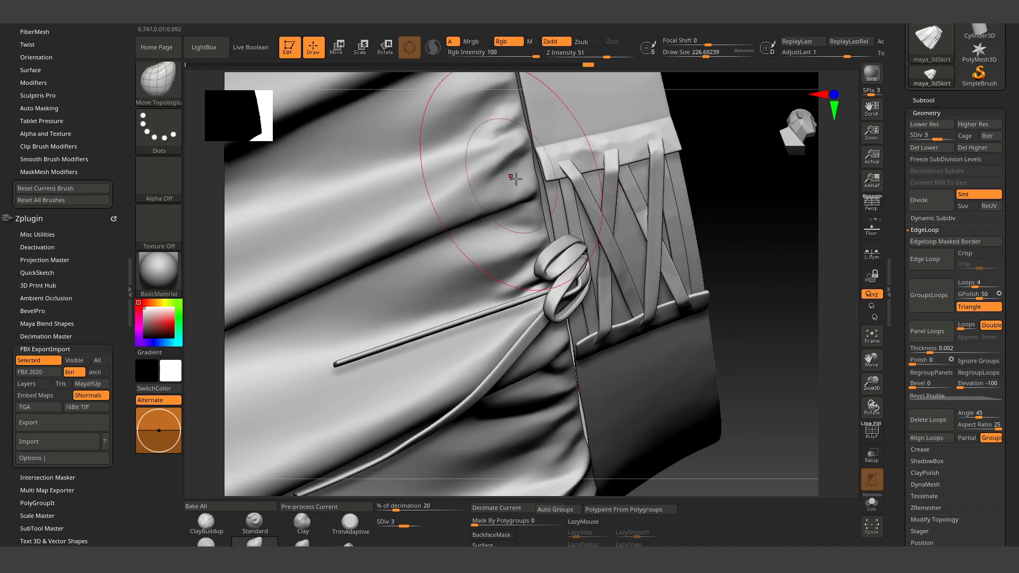
{"action": "right_click_drag", "start_coordinate": [504, 255], "coordinate": [491, 173], "text": "alt"}
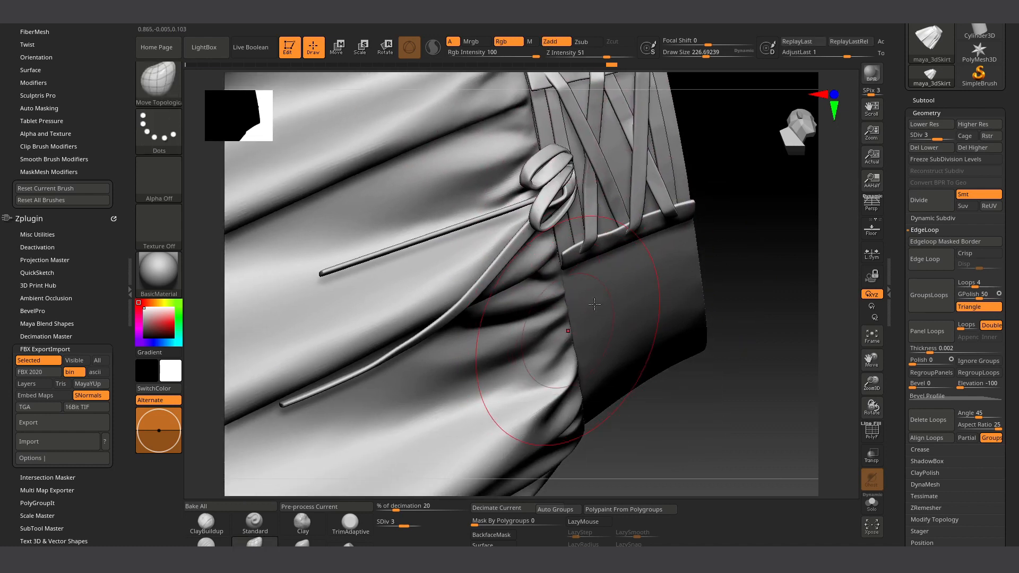
{"action": "mouse_move", "coordinate": [489, 432]}
{"action": "right_mouse_down"}
{"action": "mouse_move", "coordinate": [720, 308]}
{"action": "mouse_move", "coordinate": [444, 175]}
{"action": "right_mouse_up"}
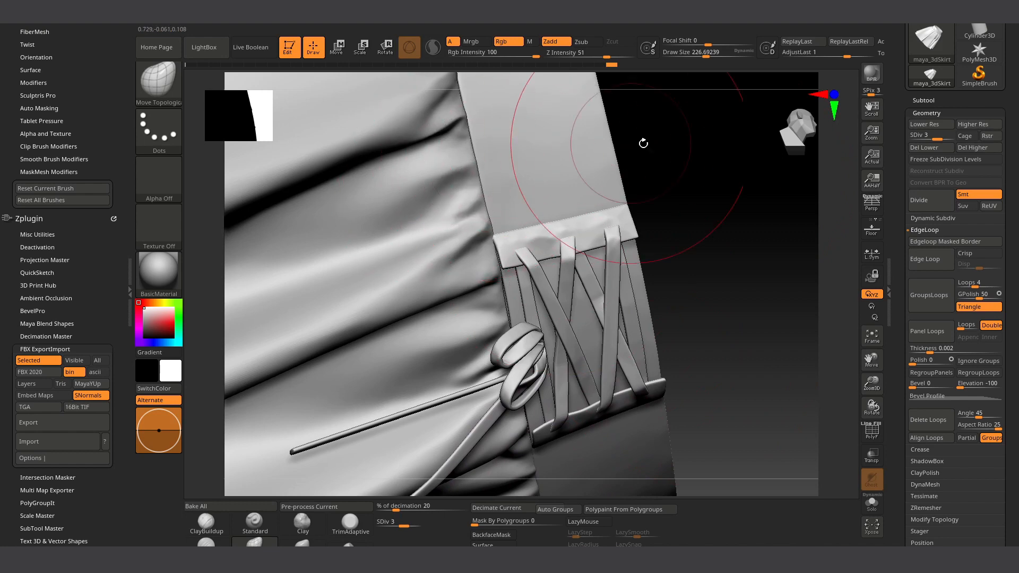
Step: Move the gathered edge against the waistband around the skirt's other side and toward the back
{"action": "mouse_move", "coordinate": [644, 143]}
{"action": "right_mouse_down"}
{"action": "mouse_move", "coordinate": [685, 268]}
{"action": "mouse_move", "coordinate": [639, 271]}
{"action": "mouse_move", "coordinate": [398, 216]}
{"action": "right_mouse_up"}
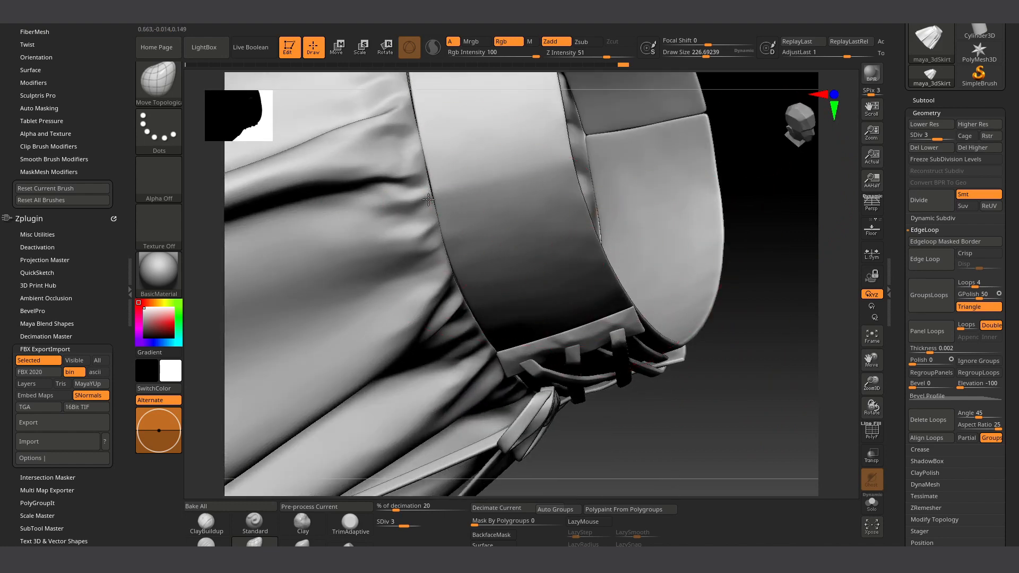
{"action": "mouse_move", "coordinate": [496, 193]}
{"action": "right_mouse_down"}
{"action": "mouse_move", "coordinate": [535, 290]}
{"action": "mouse_move", "coordinate": [403, 193]}
{"action": "mouse_move", "coordinate": [672, 293]}
{"action": "mouse_move", "coordinate": [490, 242]}
{"action": "right_mouse_up"}
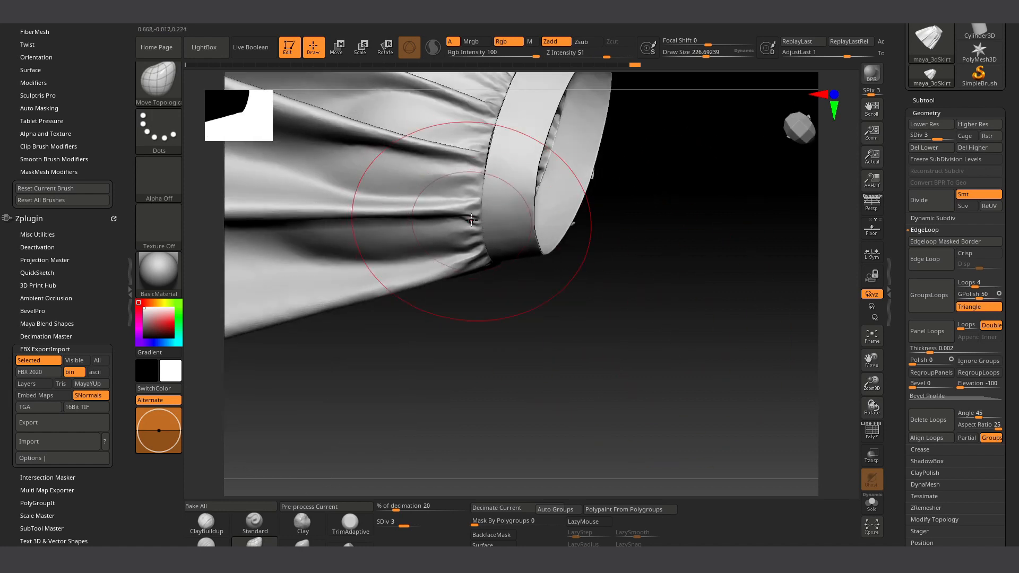
{"action": "right_click_drag", "start_coordinate": [486, 138], "coordinate": [444, 178]}
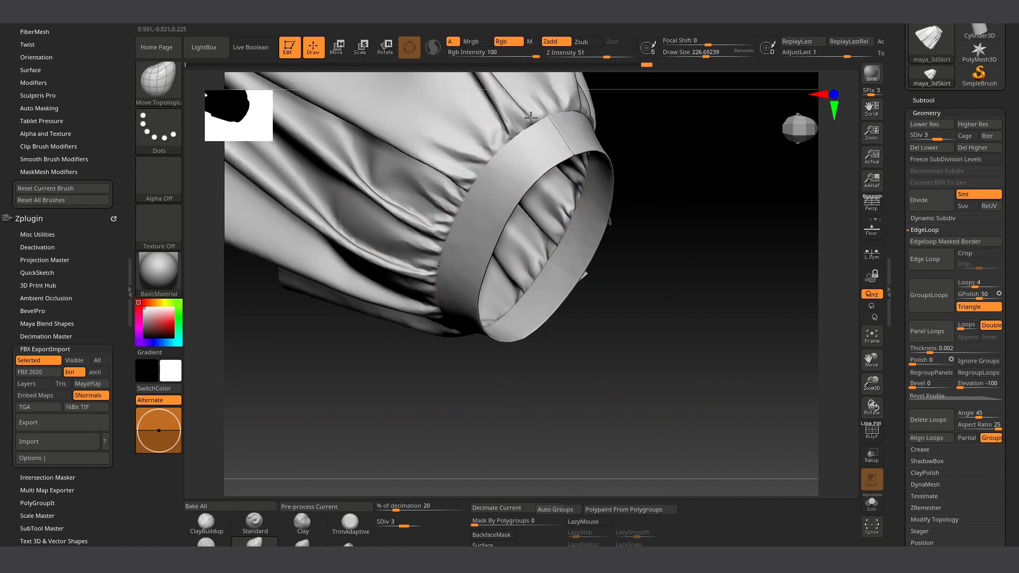
{"action": "mouse_move", "coordinate": [634, 177]}
{"action": "right_mouse_down"}
{"action": "mouse_move", "coordinate": [553, 204]}
{"action": "mouse_move", "coordinate": [578, 273]}
{"action": "mouse_move", "coordinate": [586, 193]}
{"action": "mouse_move", "coordinate": [625, 288]}
{"action": "mouse_move", "coordinate": [683, 307]}
{"action": "mouse_move", "coordinate": [673, 223]}
{"action": "right_mouse_up"}
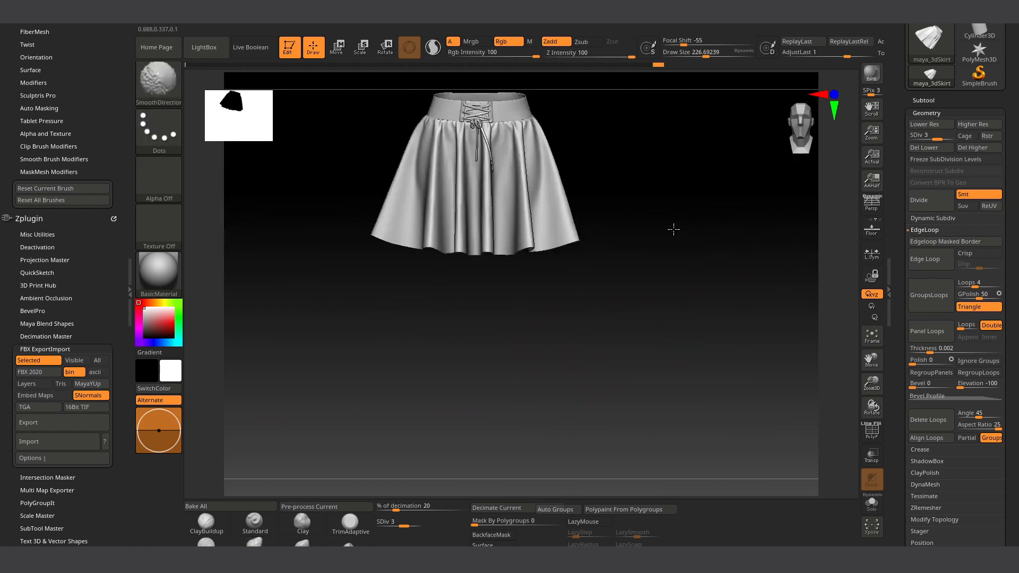
Step: Reduce the draw size to about 55 and smooth the vertical strip holding the lace ends beside the front lacing
{"action": "right_click_drag", "start_coordinate": [534, 167], "coordinate": [653, 279], "text": "ctrl"}
{"action": "right_click_drag", "start_coordinate": [468, 195], "coordinate": [626, 352], "text": "alt"}
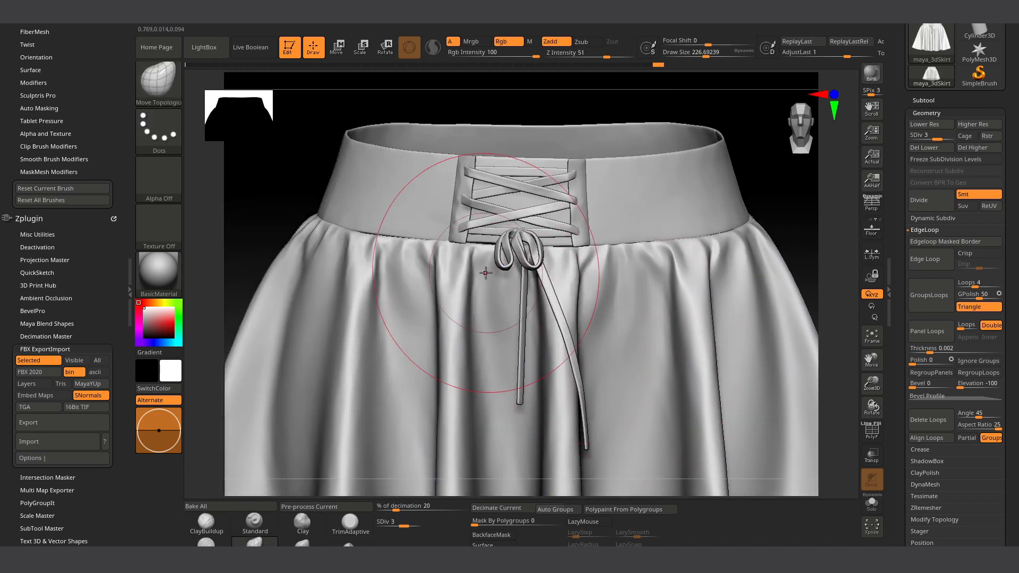
{"action": "right_click_drag", "start_coordinate": [417, 206], "coordinate": [493, 323], "text": "ctrl"}
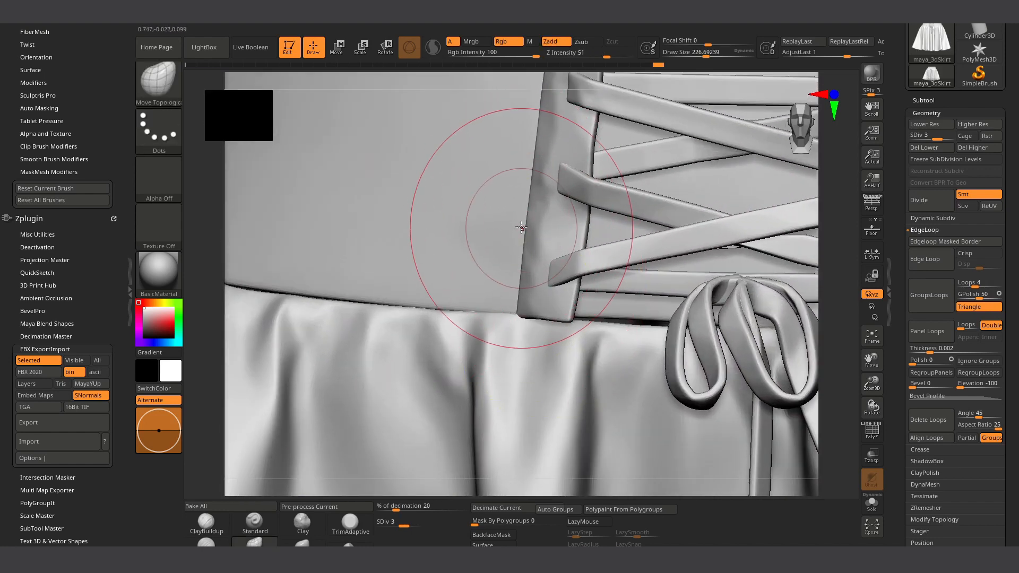
{"action": "key", "text": "bracketleft"}
{"action": "key", "text": "bracketleft"}
{"action": "key", "text": "bracketleft"}
{"action": "key", "text": "bracketleft"}
{"action": "key", "text": "bracketleft"}
{"action": "key", "text": "bracketleft"}
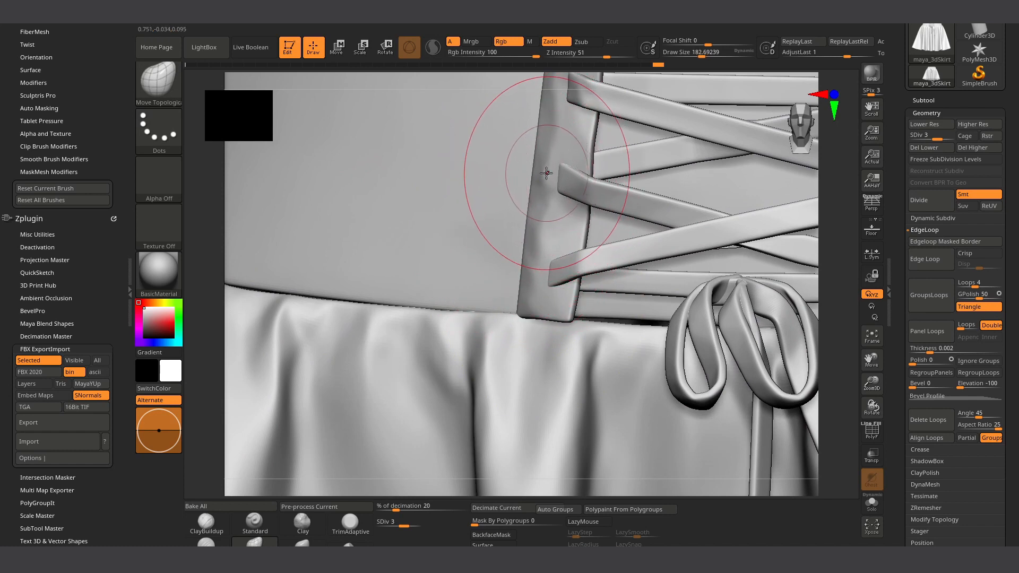
{"action": "key", "text": "bracketleft"}
{"action": "key", "text": "bracketleft"}
{"action": "key", "text": "bracketleft"}
{"action": "key", "text": "bracketleft"}
{"action": "key", "text": "bracketleft"}
{"action": "key", "text": "bracketleft"}
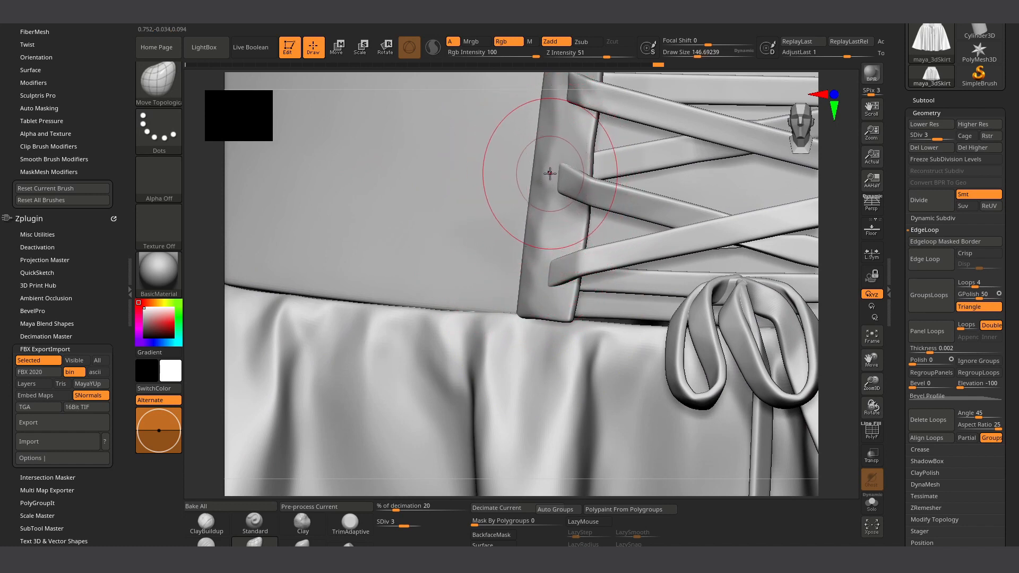
{"action": "key", "text": "bracketleft"}
{"action": "key", "text": "bracketleft"}
{"action": "key", "text": "bracketleft"}
{"action": "key", "text": "bracketleft"}
{"action": "key", "text": "bracketleft"}
{"action": "key", "text": "bracketleft"}
{"action": "key", "text": "bracketleft"}
{"action": "key", "text": "bracketleft"}
{"action": "key", "text": "bracketleft"}
{"action": "key", "text": "bracketleft"}
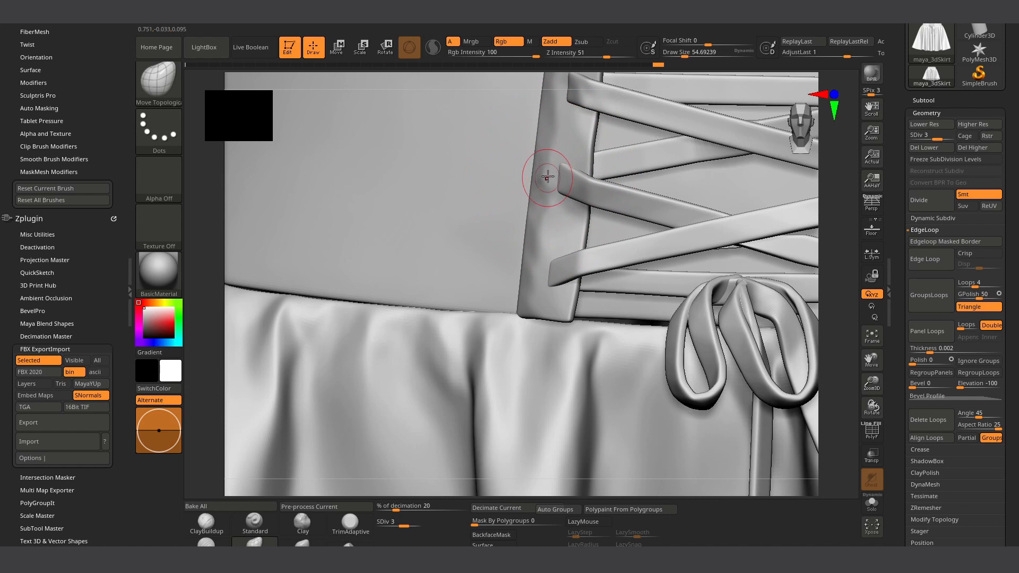
{"action": "key", "text": "shift"}
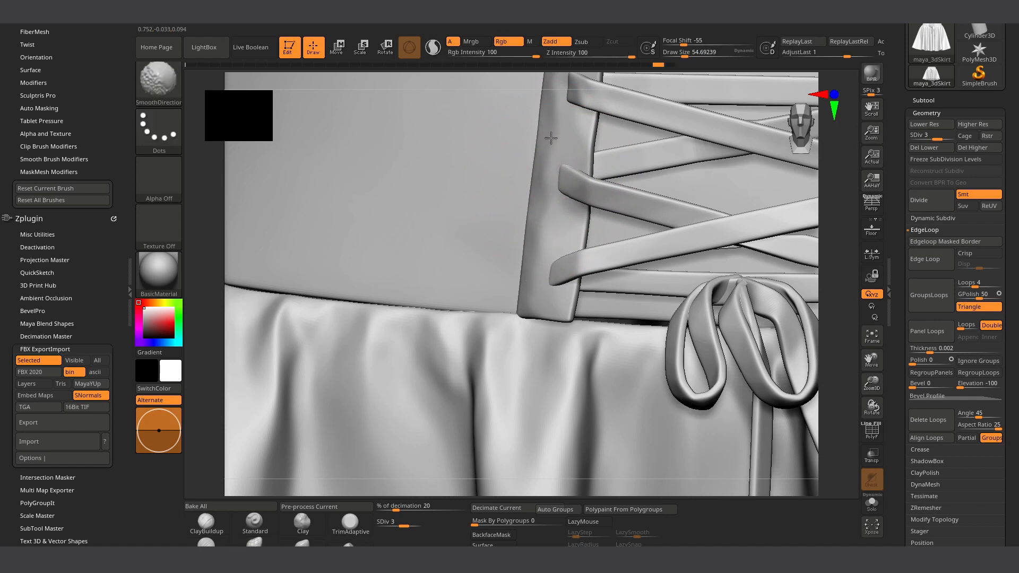
{"action": "right_click_drag", "start_coordinate": [551, 138], "coordinate": [549, 212], "text": "shift"}
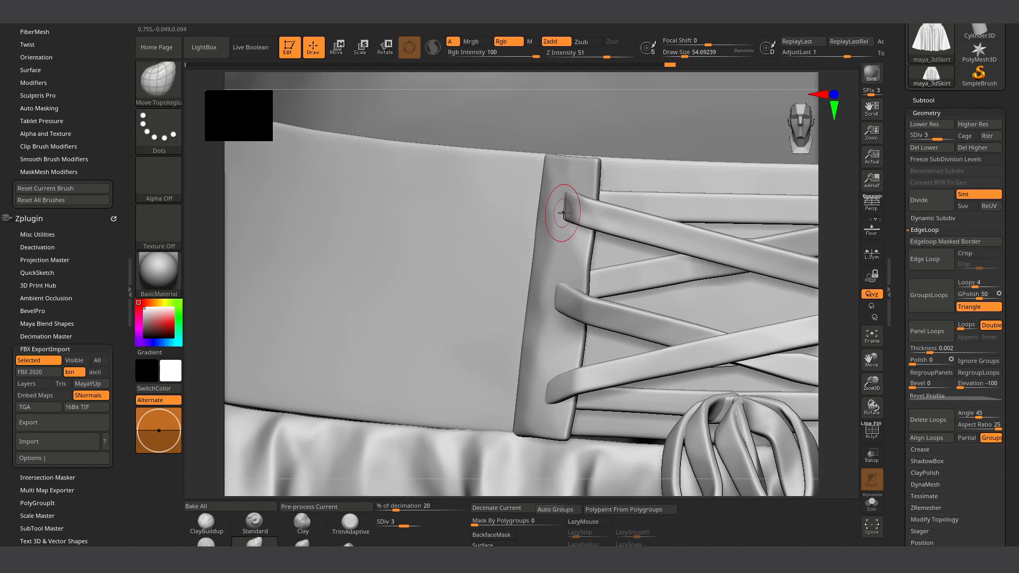
{"action": "key", "text": "shift"}
Step: Set the Standard brush to Alpha 58 with the DragRect stroke and try a circular stamp at the upper lace end
{"action": "left_click", "coordinate": [158, 82]}
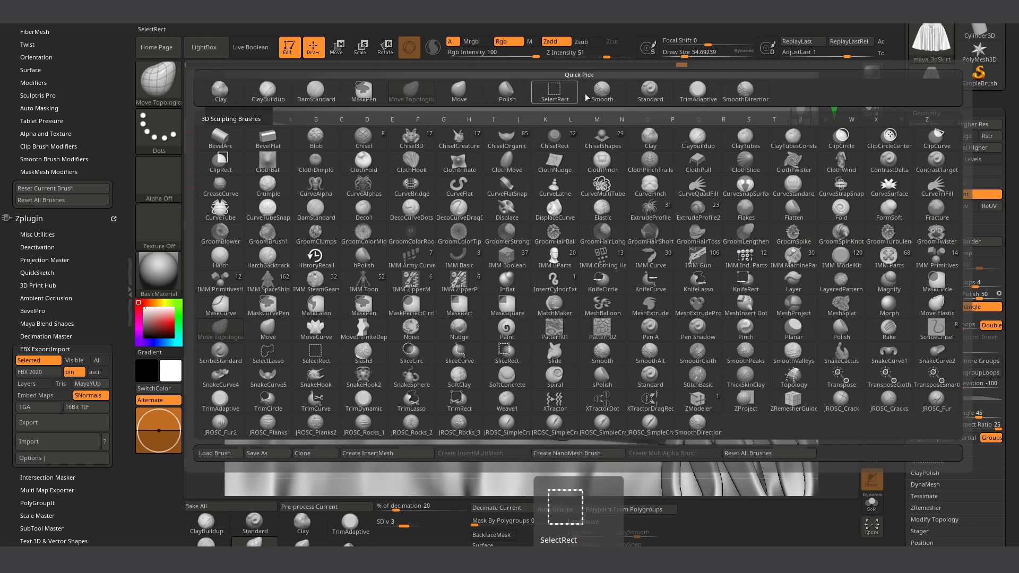
{"action": "left_click", "coordinate": [649, 91]}
{"action": "left_click", "coordinate": [159, 179]}
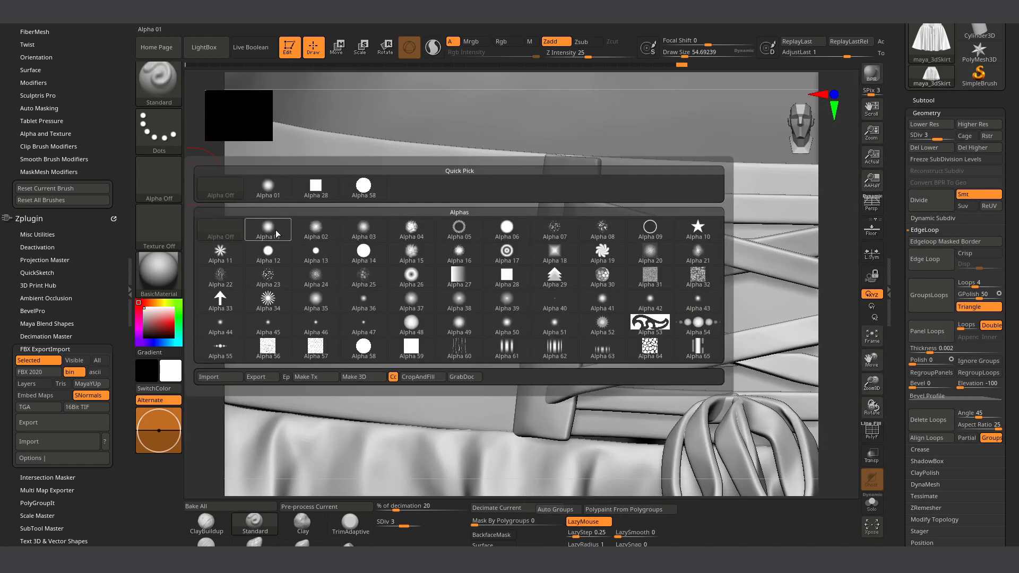
{"action": "left_click", "coordinate": [365, 188]}
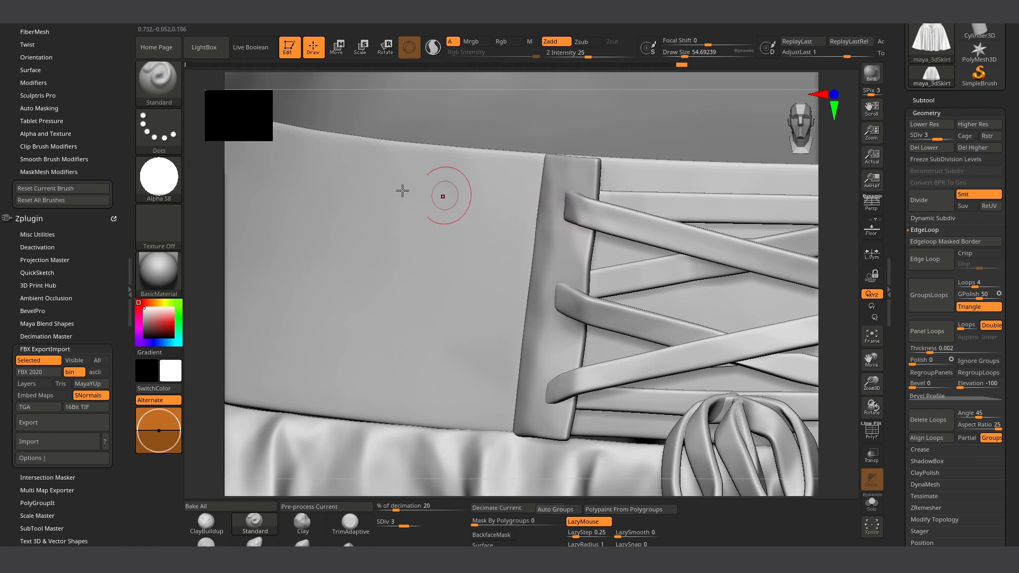
{"action": "left_click", "coordinate": [168, 134]}
{"action": "left_click", "coordinate": [268, 140]}
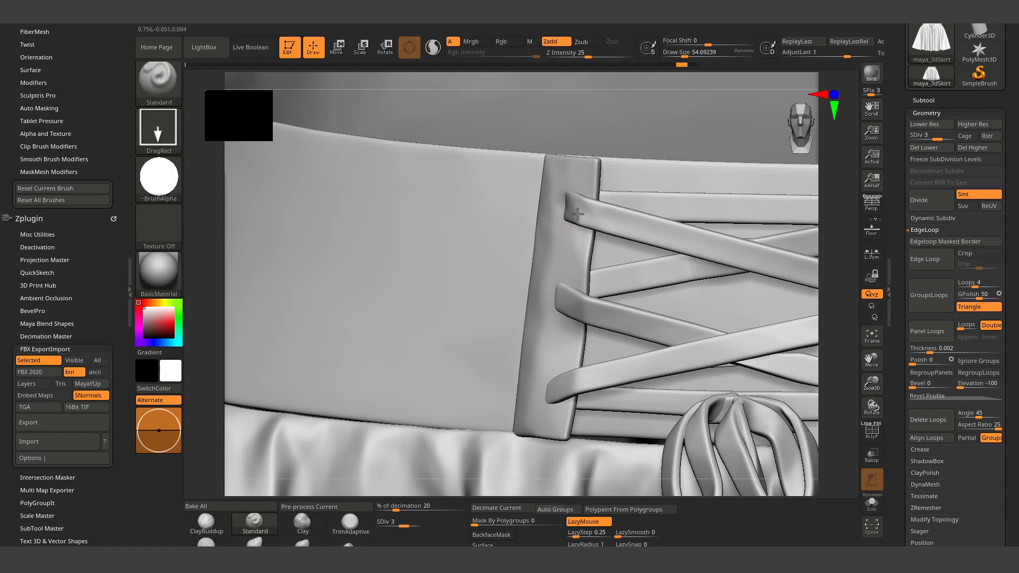
{"action": "left_click_drag", "start_coordinate": [581, 219], "coordinate": [576, 214]}
Step: Check the skirt's polygroups by isolating the outer surface, inverting the visibility, restoring the whole mesh, and displaying the polyframe
{"action": "left_click", "coordinate": [566, 236], "text": "ctrl+shift"}
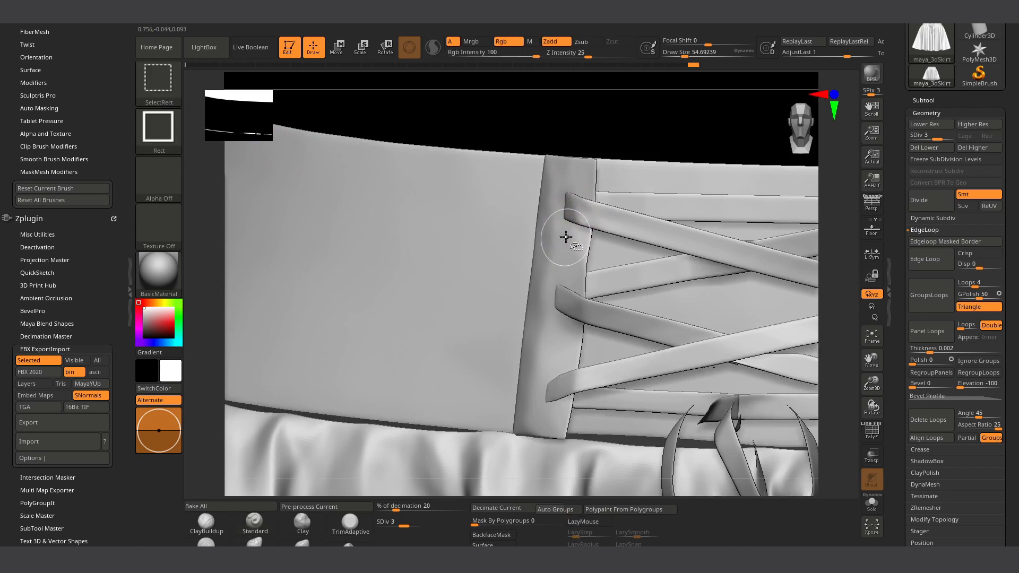
{"action": "left_click", "coordinate": [564, 236], "text": "ctrl+shift"}
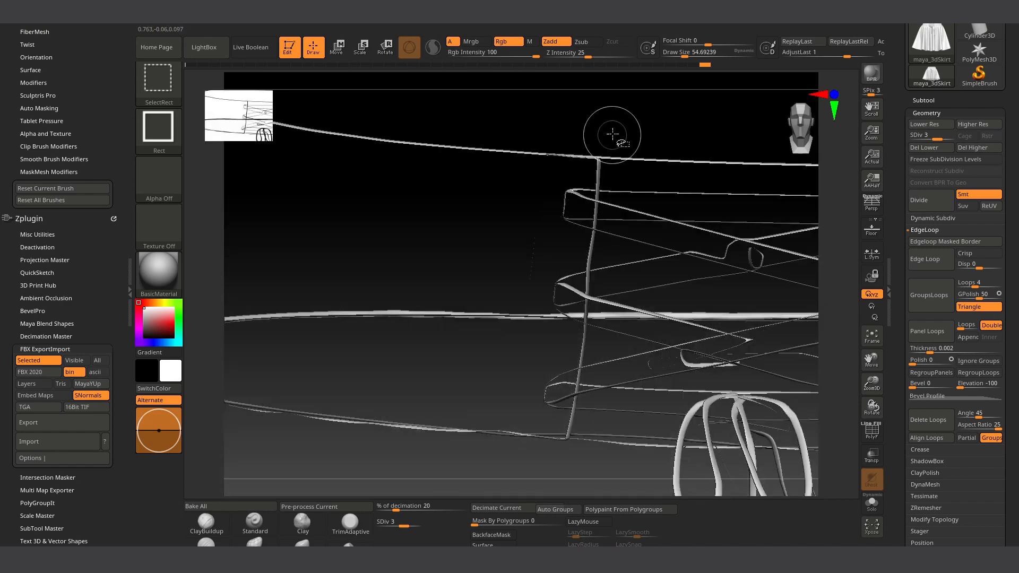
{"action": "left_click", "coordinate": [609, 133], "text": "ctrl+shift"}
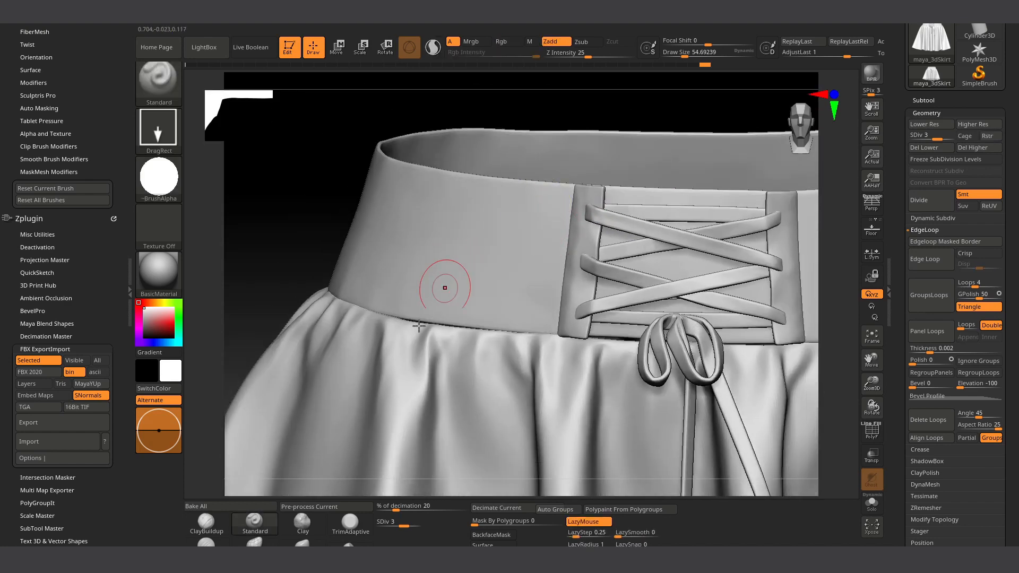
{"action": "key", "text": "shift"}
{"action": "key", "text": "shift+f"}
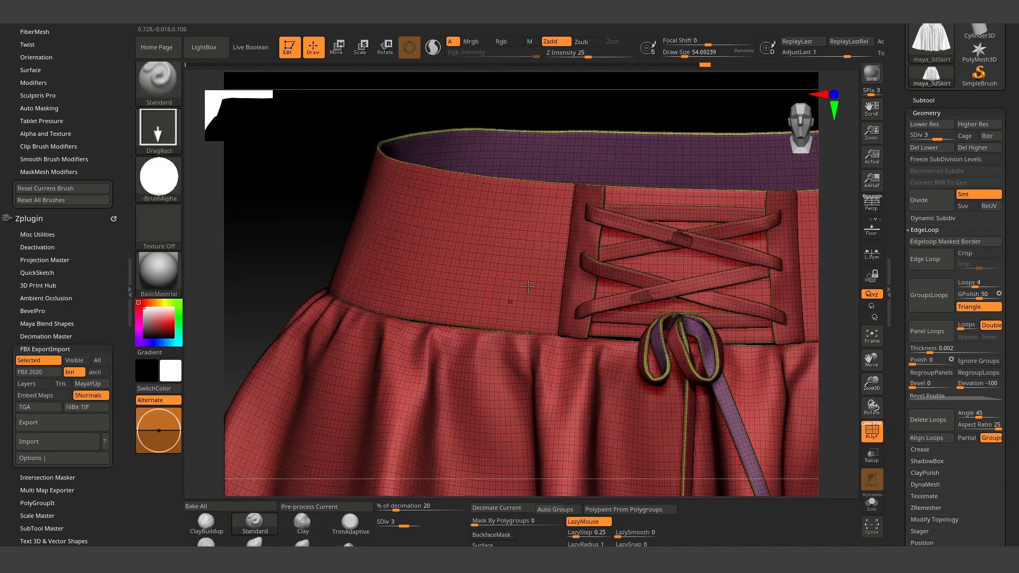
Step: Regroup the skirt with Auto Groups, check the vertical strip beside the lacing in isolation without polyframe, and restore the whole mesh
{"action": "left_click", "coordinate": [549, 511]}
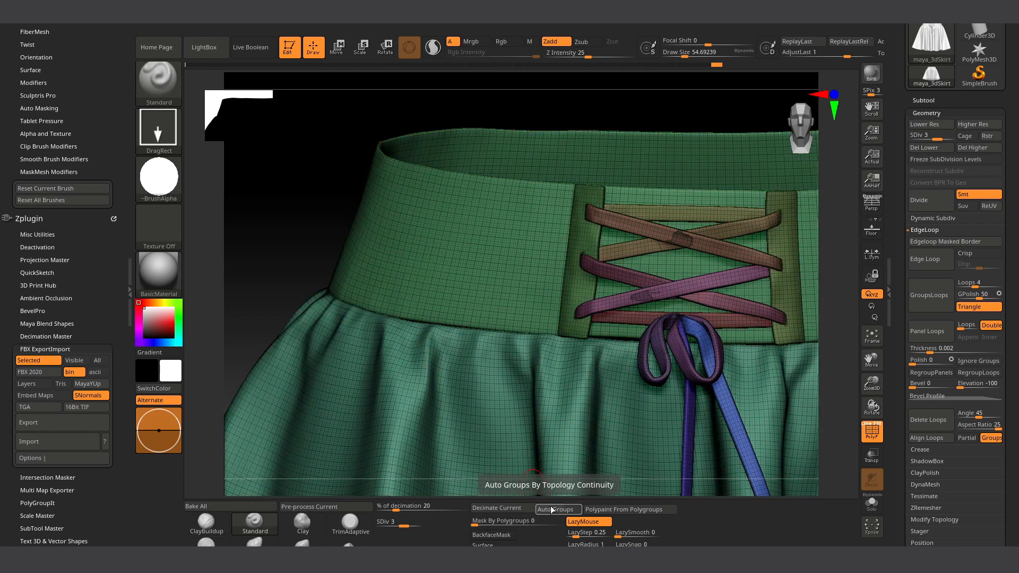
{"action": "left_click", "coordinate": [581, 236], "text": "ctrl+shift"}
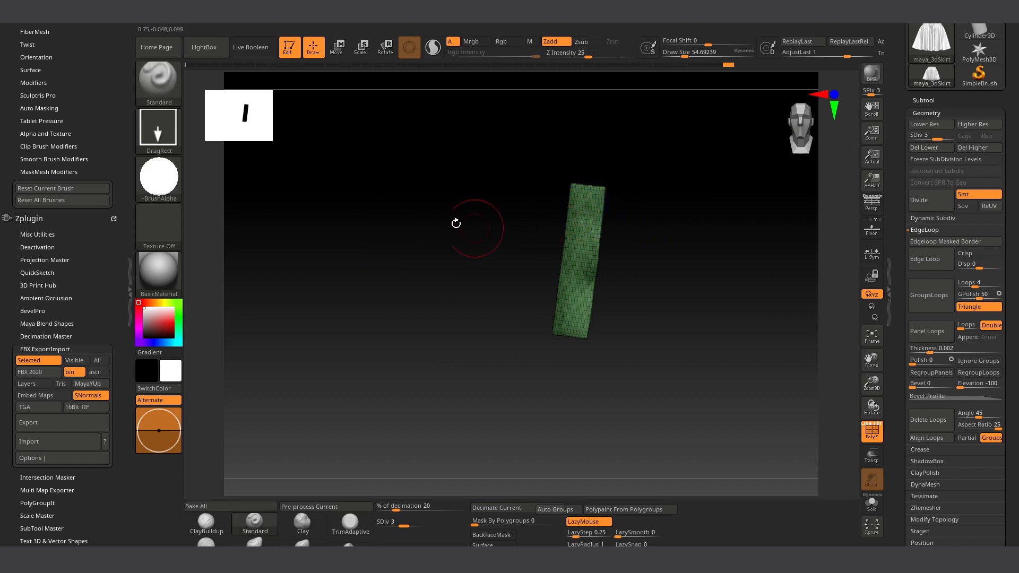
{"action": "key", "text": "shift"}
{"action": "key", "text": "shift+f"}
{"action": "key", "text": "f"}
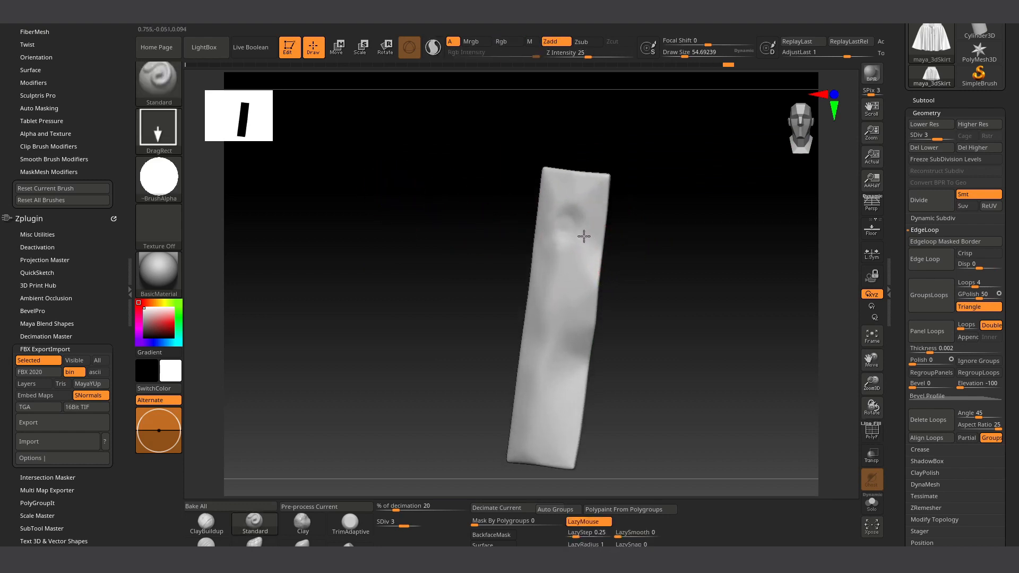
{"action": "left_click", "coordinate": [677, 231], "text": "ctrl+shift"}
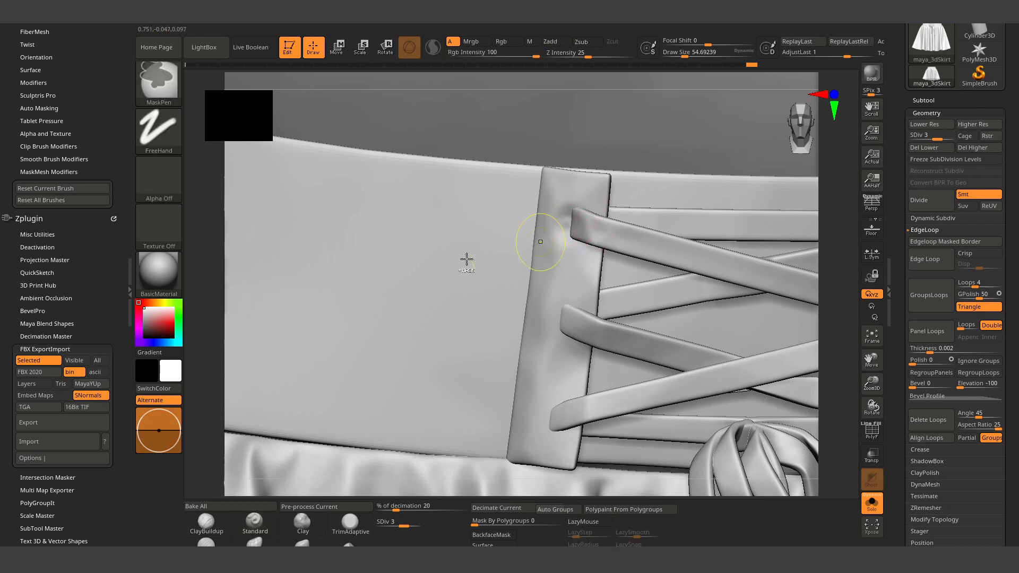
Step: Adjust the Standard brush's auto masking and return Mask By Polygroups to 0
{"action": "scroll", "coordinate": [105, 143], "scroll_direction": "up", "scroll_amount": 5}
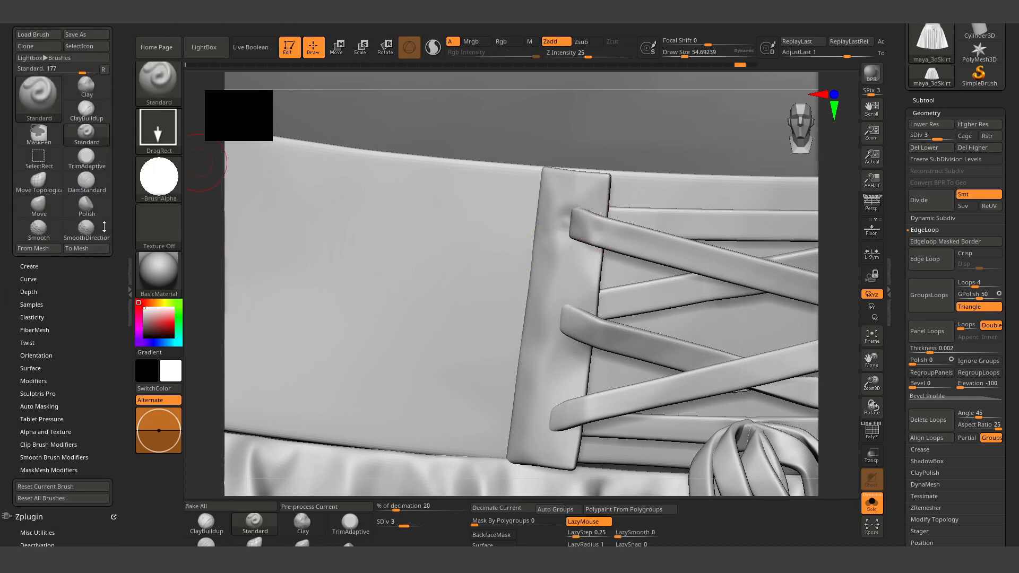
{"action": "left_click", "coordinate": [39, 407]}
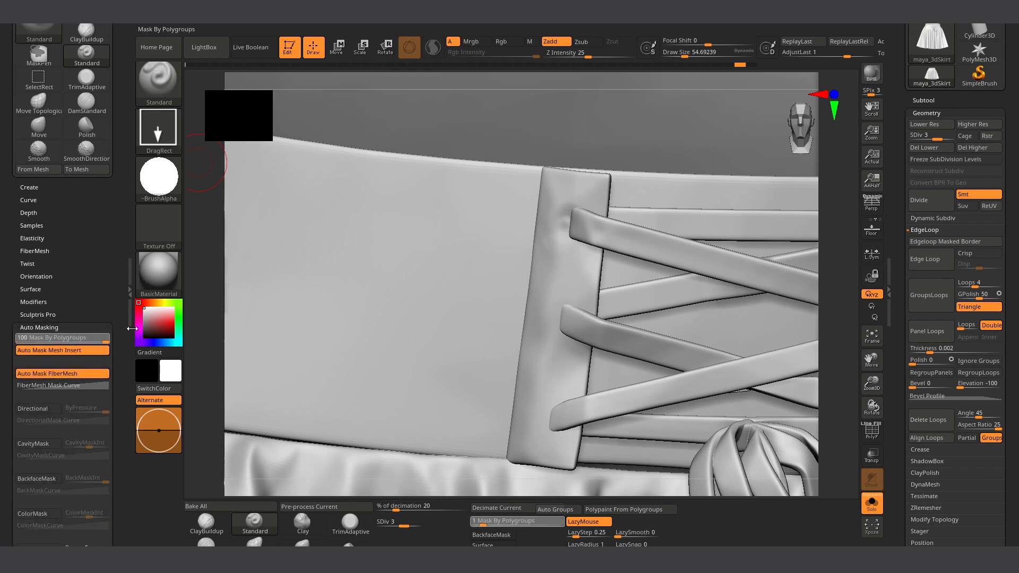
{"action": "left_click_drag", "start_coordinate": [132, 329], "coordinate": [20, 338]}
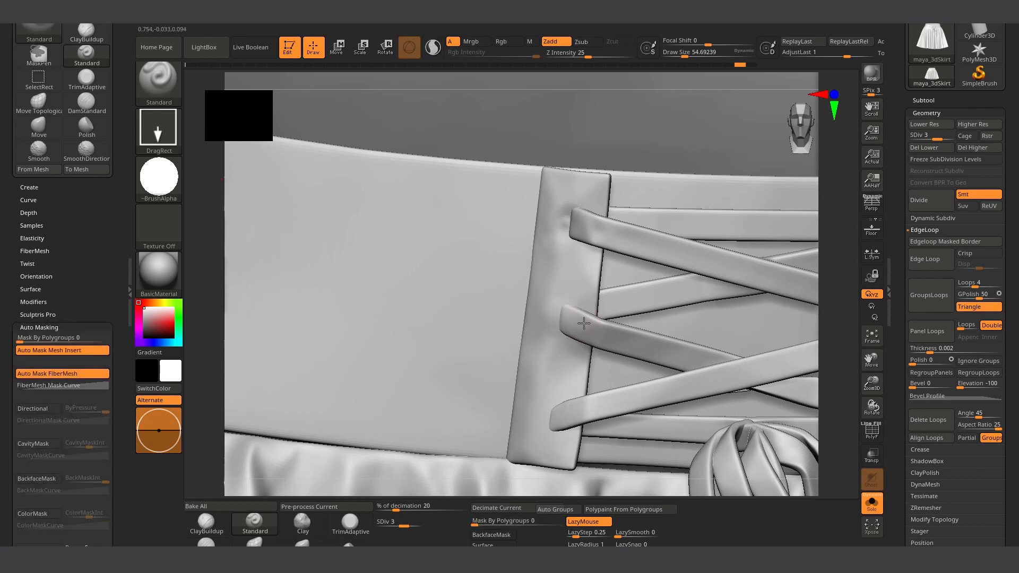
Step: Hide the upper and middle laces, raise the Z intensity to 39, and stamp a round dent at the left strip's middle lace hole
{"action": "key", "text": "ctrl+shift"}
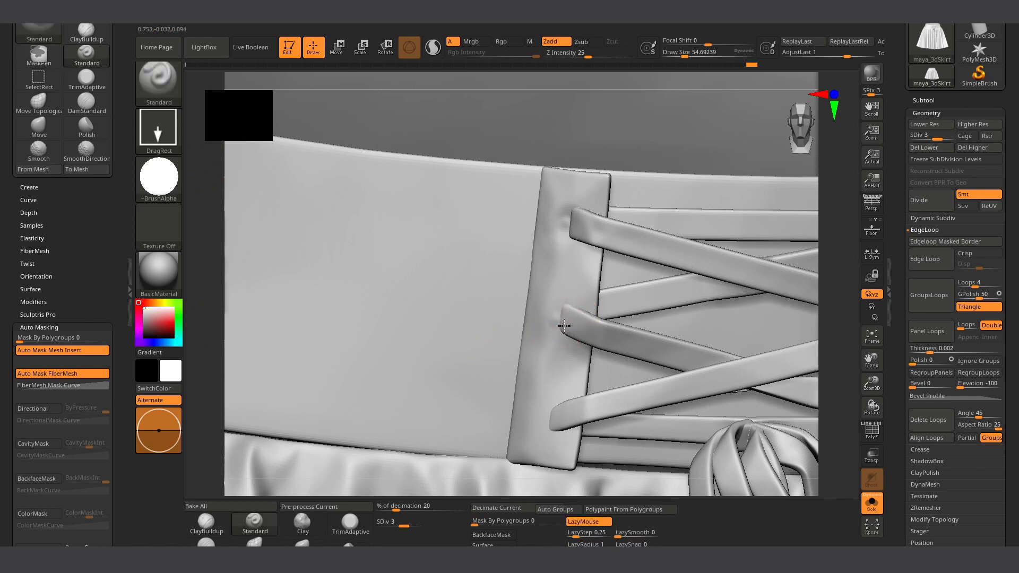
{"action": "left_click", "coordinate": [578, 327], "text": "ctrl+shift"}
{"action": "left_click", "coordinate": [580, 326], "text": "ctrl+shift"}
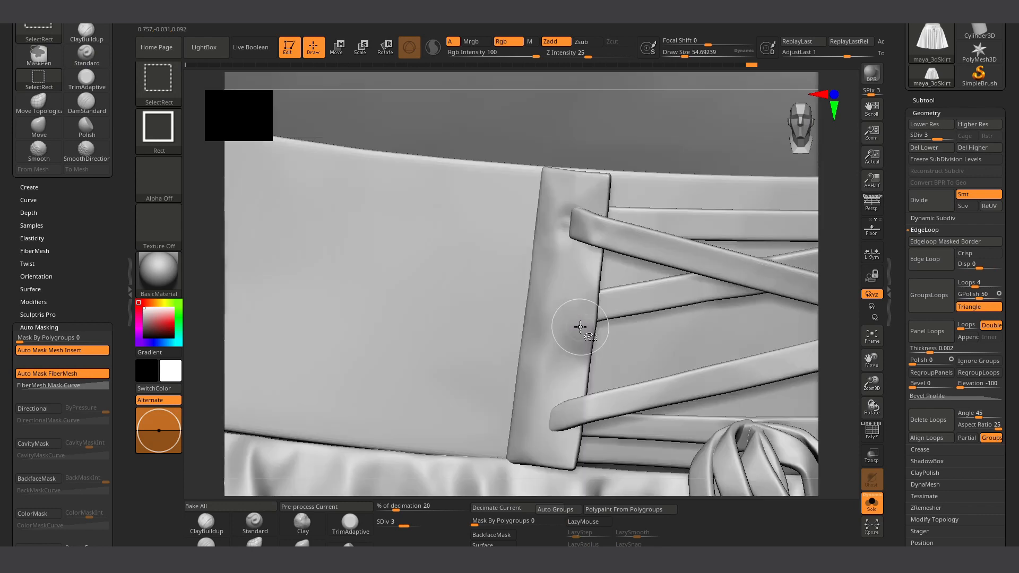
{"action": "left_click_drag", "start_coordinate": [619, 238], "coordinate": [593, 288]}
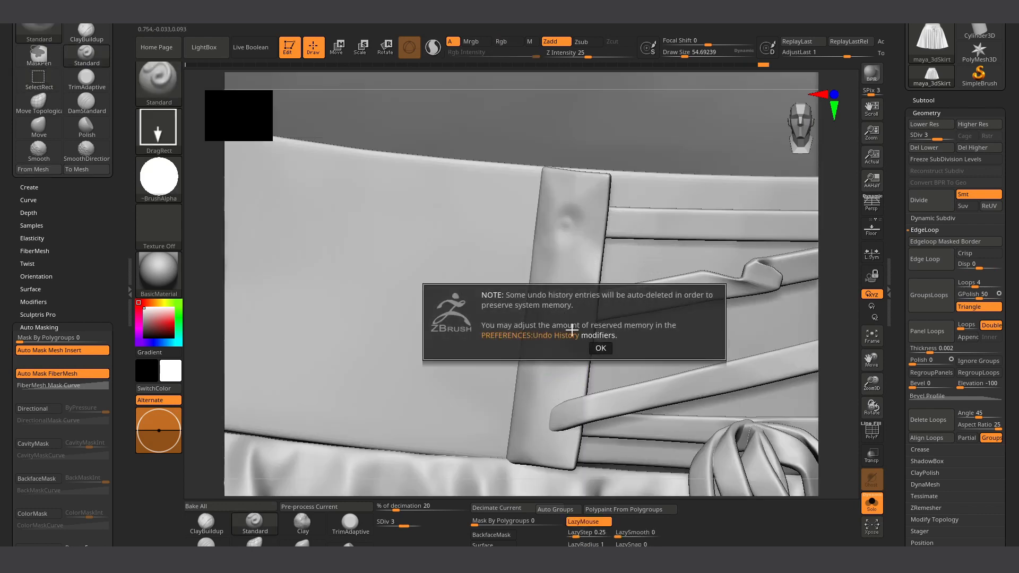
{"action": "left_click", "coordinate": [599, 348]}
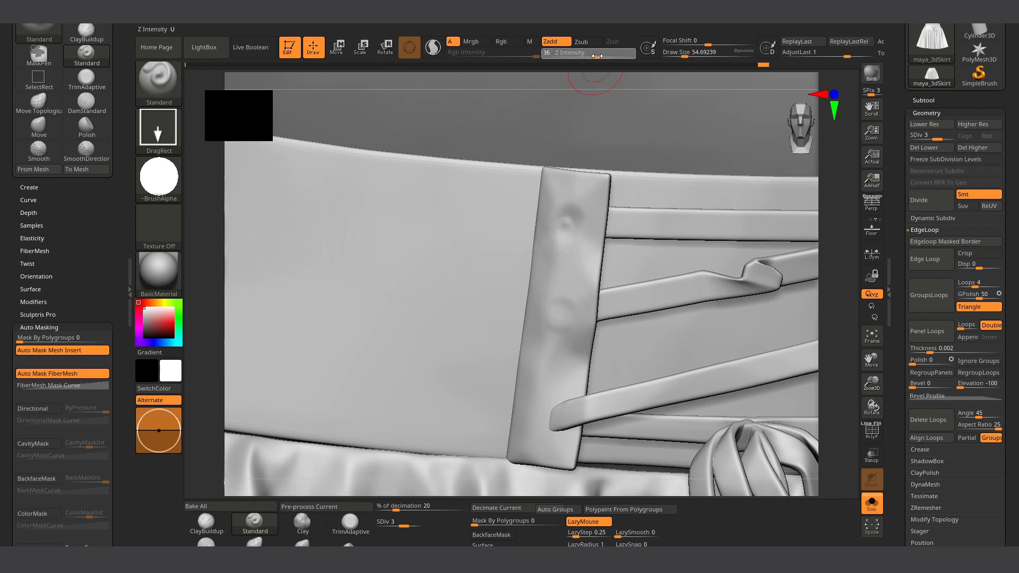
{"action": "left_click_drag", "start_coordinate": [588, 57], "coordinate": [599, 57]}
{"action": "left_click", "coordinate": [561, 311]}
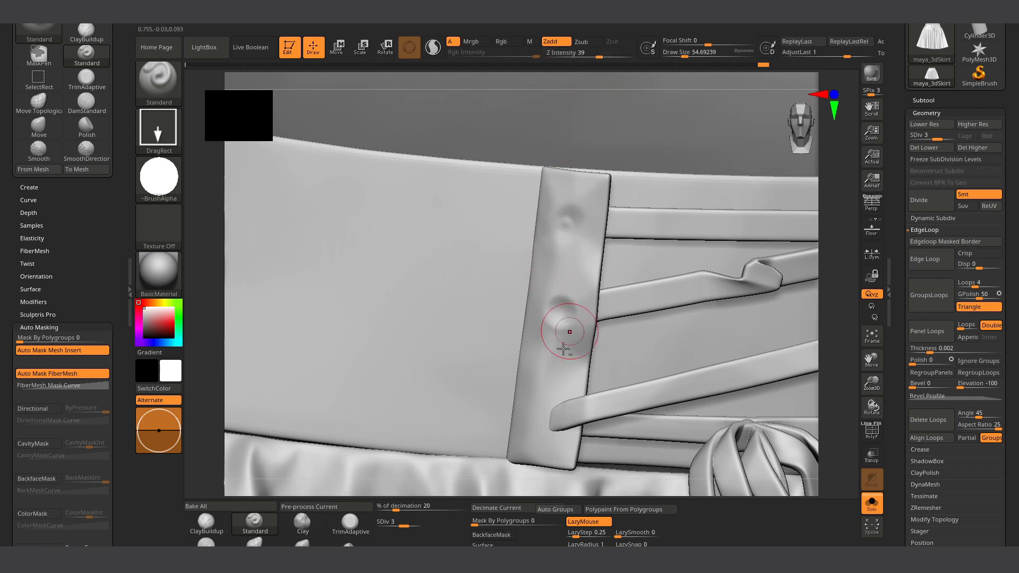
Step: Hide the lower lace, stamp a round dent at its end on the left strip, and show the whole mesh again
{"action": "left_click", "coordinate": [557, 423], "text": "ctrl+alt+shift"}
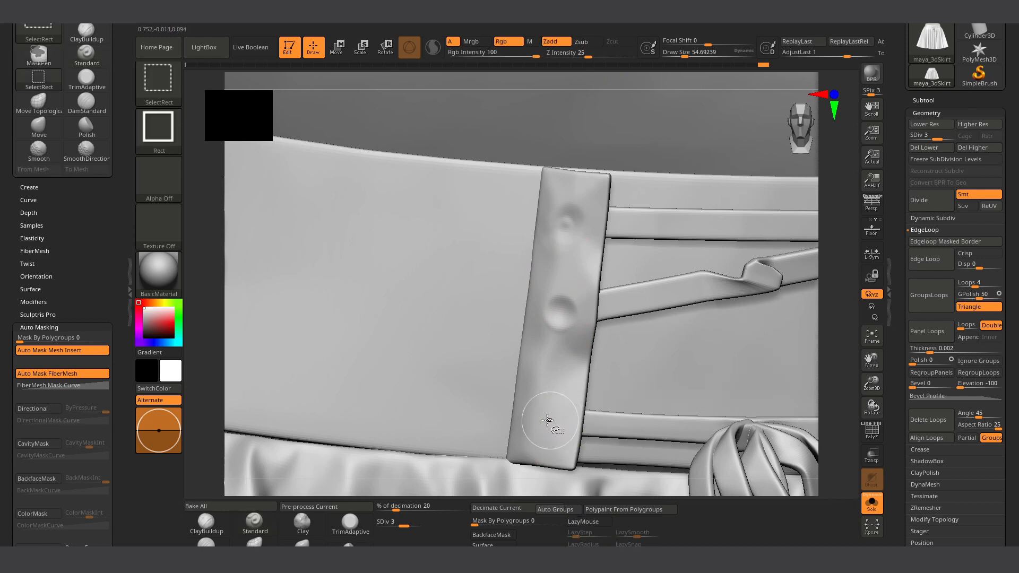
{"action": "left_click", "coordinate": [554, 421]}
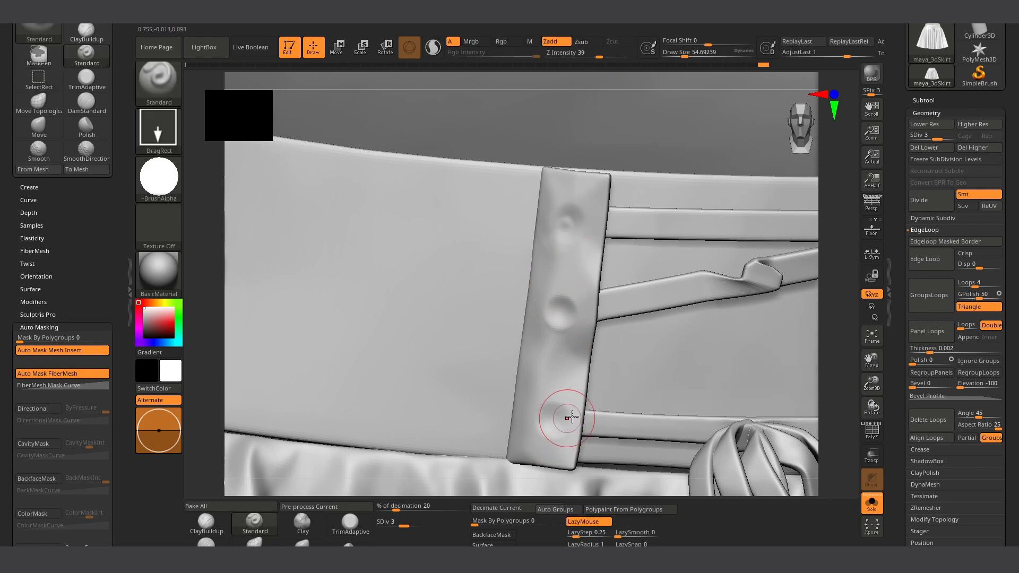
{"action": "right_click_drag", "start_coordinate": [639, 408], "coordinate": [535, 384], "text": "alt"}
{"action": "mouse_move", "coordinate": [690, 356]}
{"action": "right_mouse_down", "text": "ctrl"}
{"action": "mouse_move", "coordinate": [517, 261]}
{"action": "mouse_move", "coordinate": [669, 325]}
{"action": "mouse_move", "coordinate": [692, 368]}
{"action": "mouse_move", "coordinate": [507, 245]}
{"action": "right_mouse_up", "text": "ctrl"}
{"action": "left_click", "coordinate": [544, 180], "text": "ctrl+shift"}
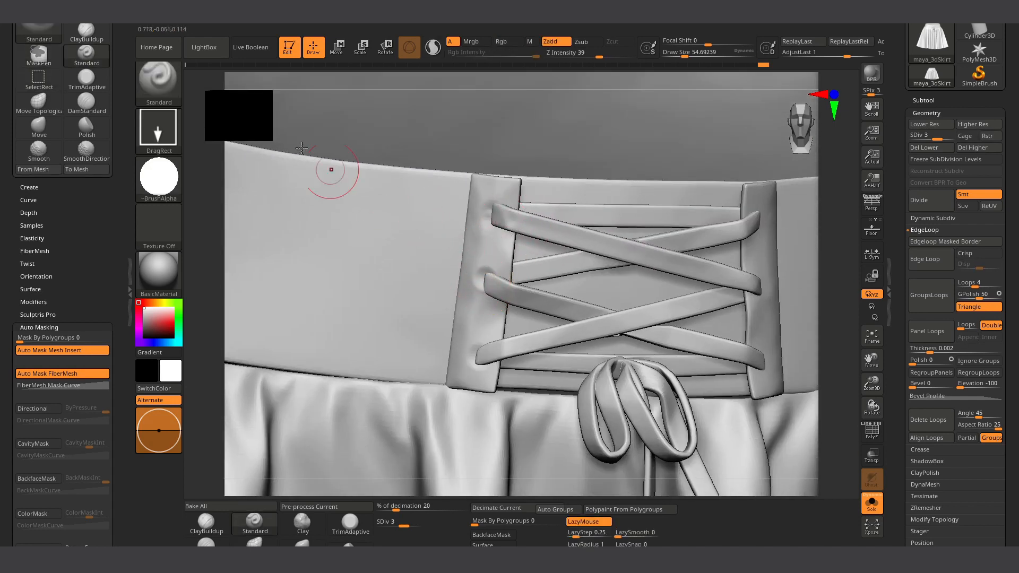
Step: Shape the lace ends on the left strip into their dents with the Move Topological brush at draw size 112
{"action": "left_click", "coordinate": [38, 102]}
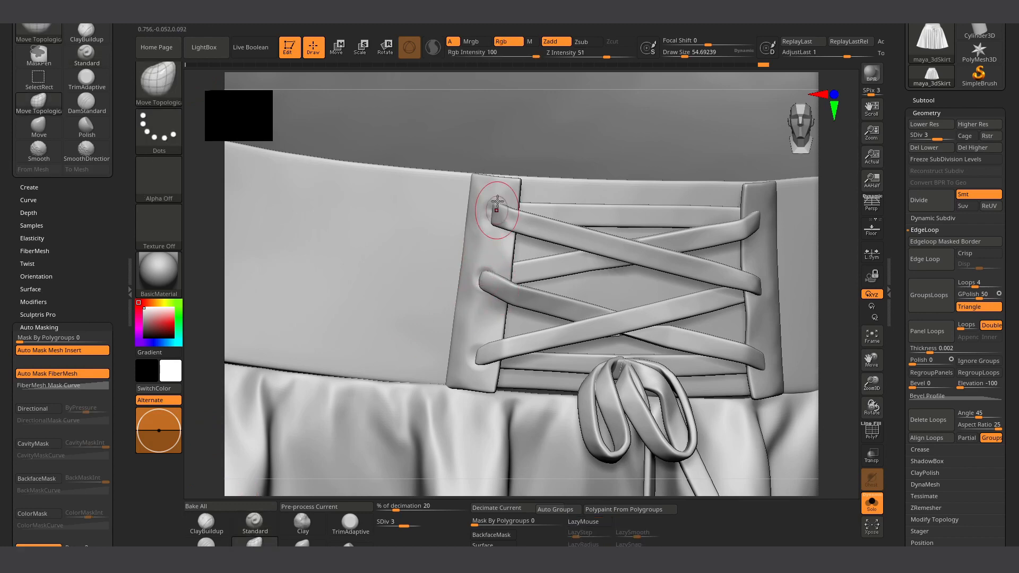
{"action": "right_click_drag", "start_coordinate": [481, 186], "coordinate": [546, 255], "text": "ctrl"}
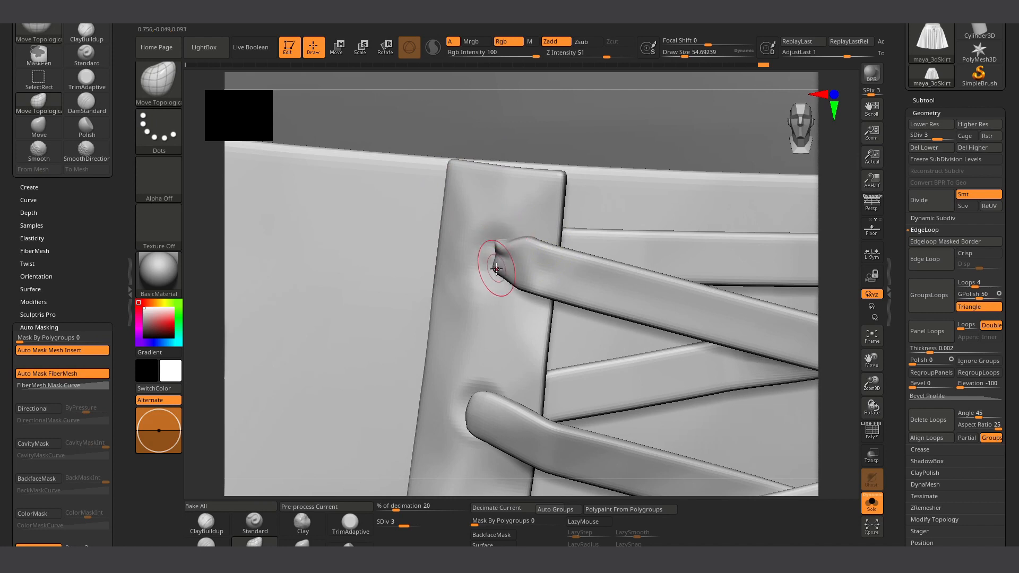
{"action": "key", "text": "space"}
{"action": "left_click_drag", "start_coordinate": [520, 253], "coordinate": [525, 252]}
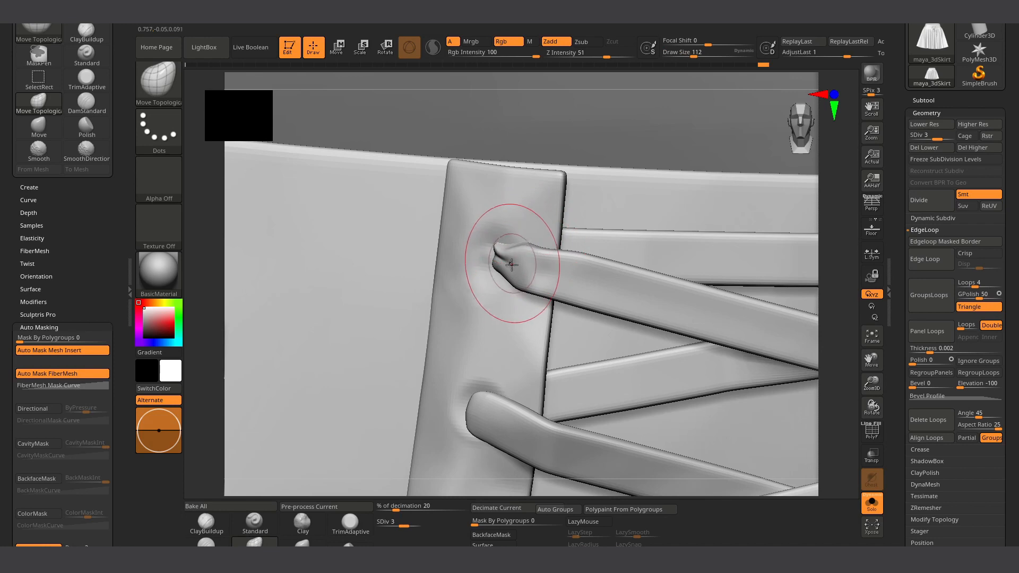
{"action": "mouse_move", "coordinate": [511, 264]}
{"action": "right_mouse_down"}
{"action": "mouse_move", "coordinate": [466, 355]}
{"action": "mouse_move", "coordinate": [485, 269]}
{"action": "right_mouse_up"}
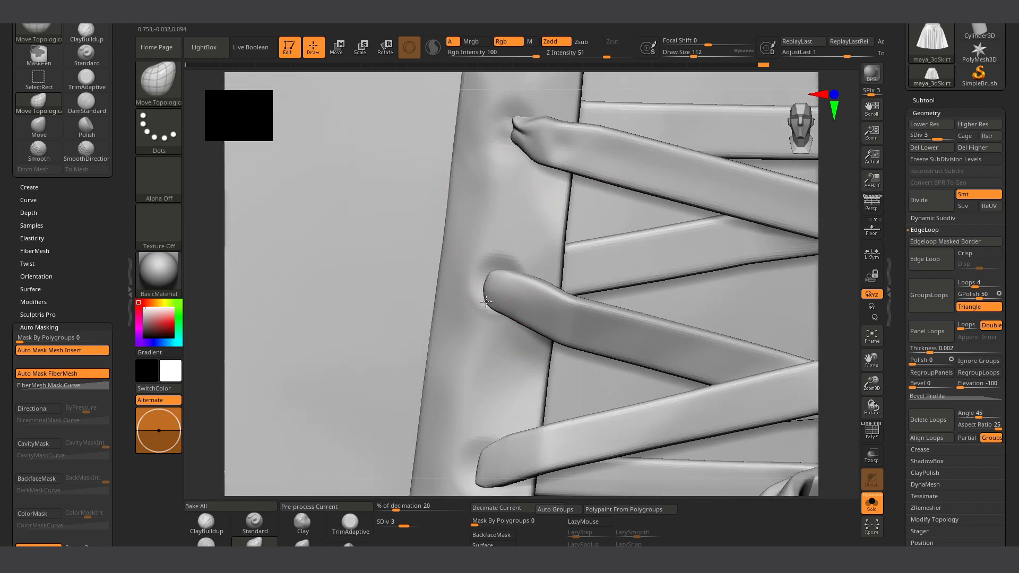
{"action": "right_click_drag", "start_coordinate": [470, 382], "coordinate": [472, 352]}
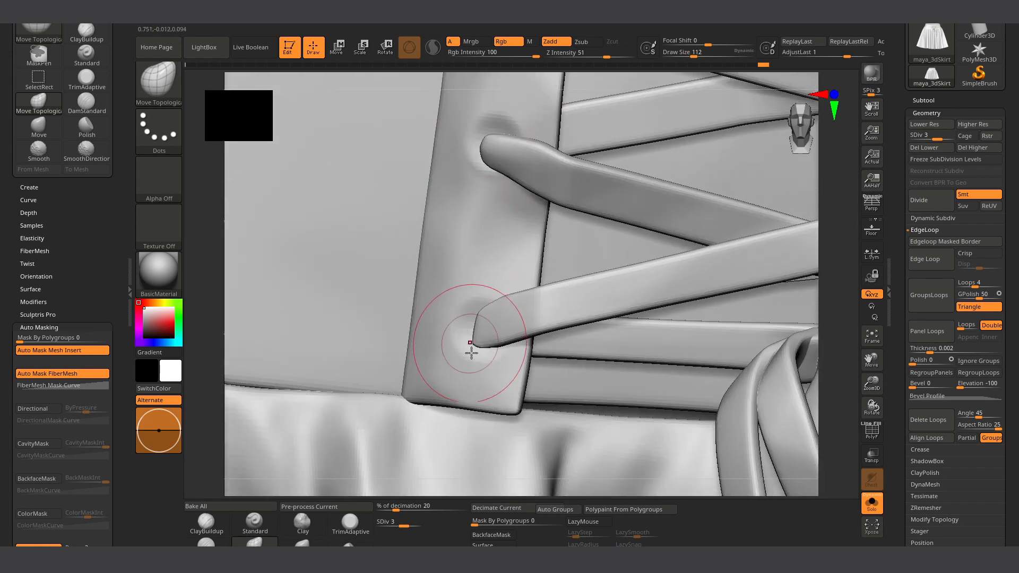
{"action": "left_click_drag", "start_coordinate": [471, 353], "coordinate": [483, 319]}
Step: Reshape and narrow the lower, middle and upper lace ends on the right strip with the Move Topological brush
{"action": "mouse_move", "coordinate": [637, 325]}
{"action": "right_mouse_down", "text": "alt"}
{"action": "mouse_move", "coordinate": [220, 372]}
{"action": "mouse_move", "coordinate": [485, 298]}
{"action": "mouse_move", "coordinate": [546, 323]}
{"action": "mouse_move", "coordinate": [558, 364]}
{"action": "right_mouse_up", "text": "alt"}
{"action": "mouse_move", "coordinate": [599, 404]}
{"action": "left_mouse_down"}
{"action": "mouse_move", "coordinate": [596, 366]}
{"action": "mouse_move", "coordinate": [600, 394]}
{"action": "left_mouse_up"}
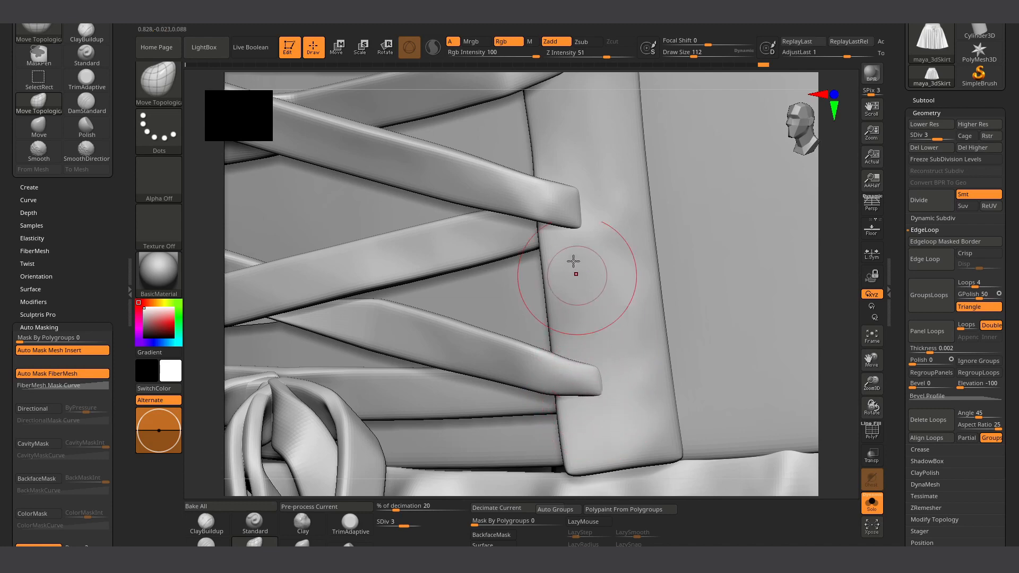
{"action": "left_click_drag", "start_coordinate": [577, 222], "coordinate": [580, 228]}
{"action": "left_click_drag", "start_coordinate": [575, 190], "coordinate": [577, 214]}
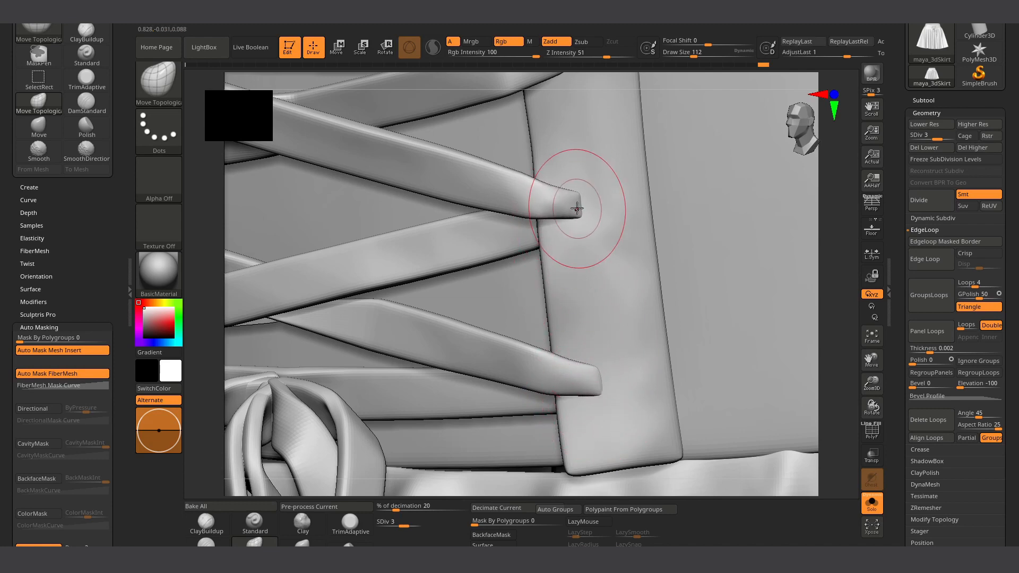
{"action": "right_click_drag", "start_coordinate": [567, 151], "coordinate": [549, 283], "text": "alt"}
{"action": "mouse_move", "coordinate": [547, 211]}
{"action": "left_mouse_down"}
{"action": "mouse_move", "coordinate": [529, 176]}
{"action": "mouse_move", "coordinate": [546, 178]}
{"action": "left_mouse_up"}
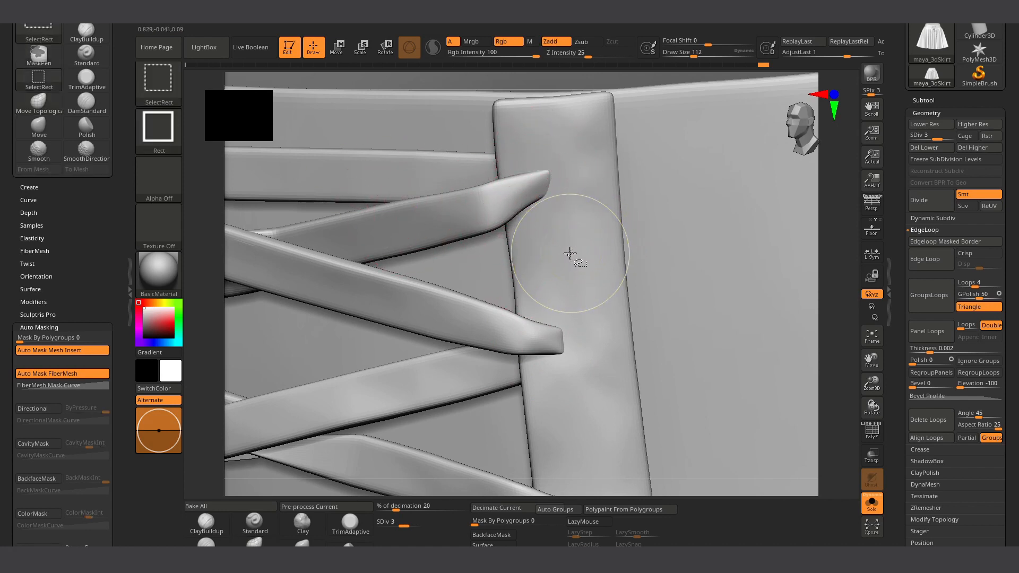
Step: Hide the laces ending at the right strip's middle and upper holes and stamp round dents there with the Standard brush
{"action": "key", "text": "ctrl+shift"}
{"action": "left_click", "coordinate": [443, 301], "text": "ctrl+shift"}
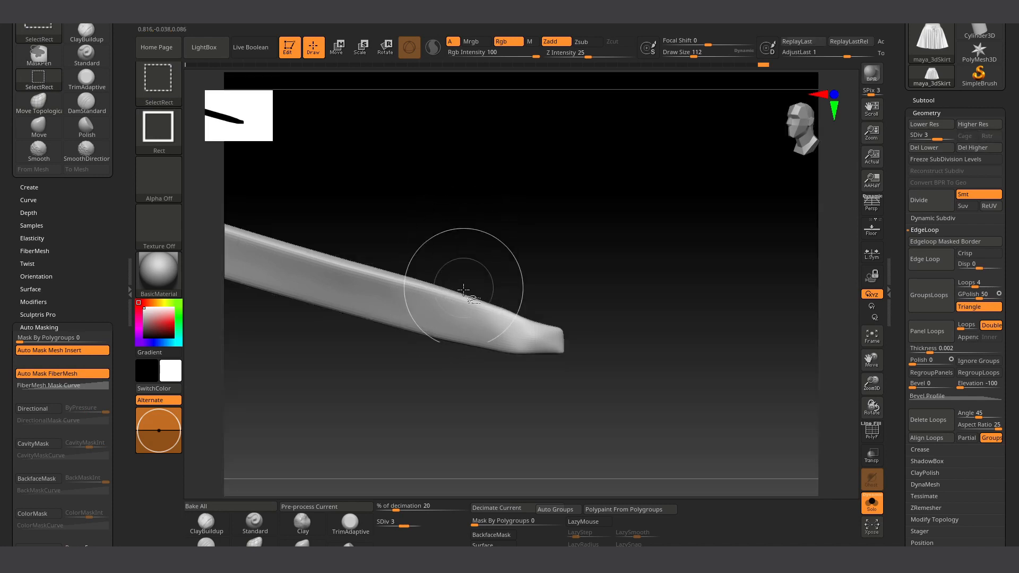
{"action": "left_click", "coordinate": [506, 315], "text": "ctrl+shift"}
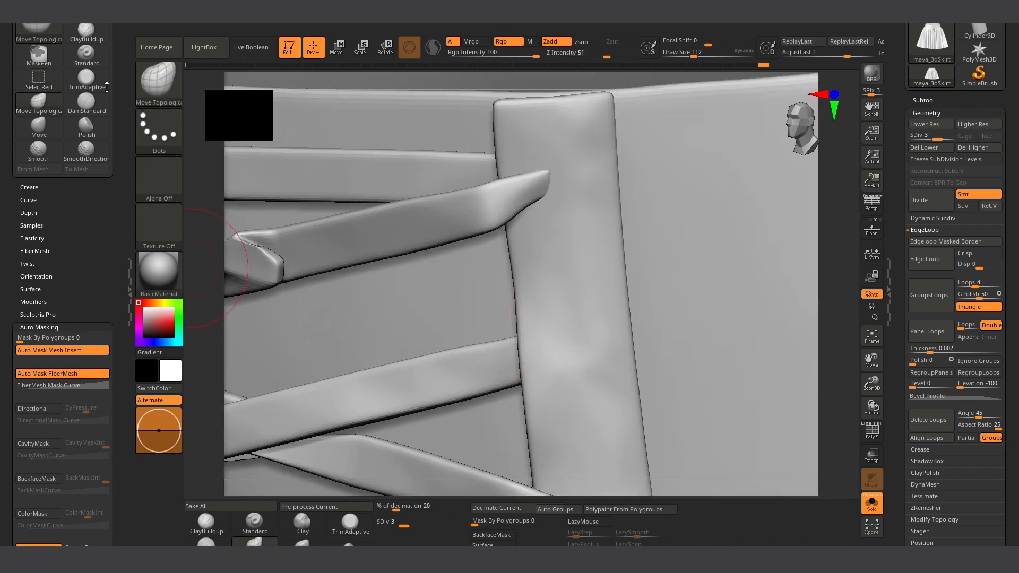
{"action": "left_click", "coordinate": [87, 49]}
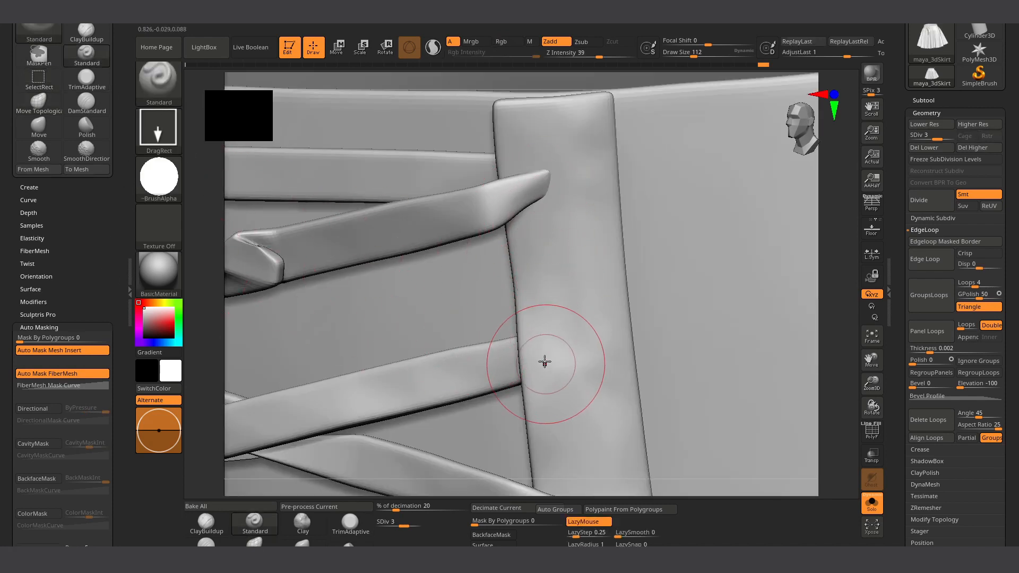
{"action": "left_click_drag", "start_coordinate": [558, 352], "coordinate": [577, 359]}
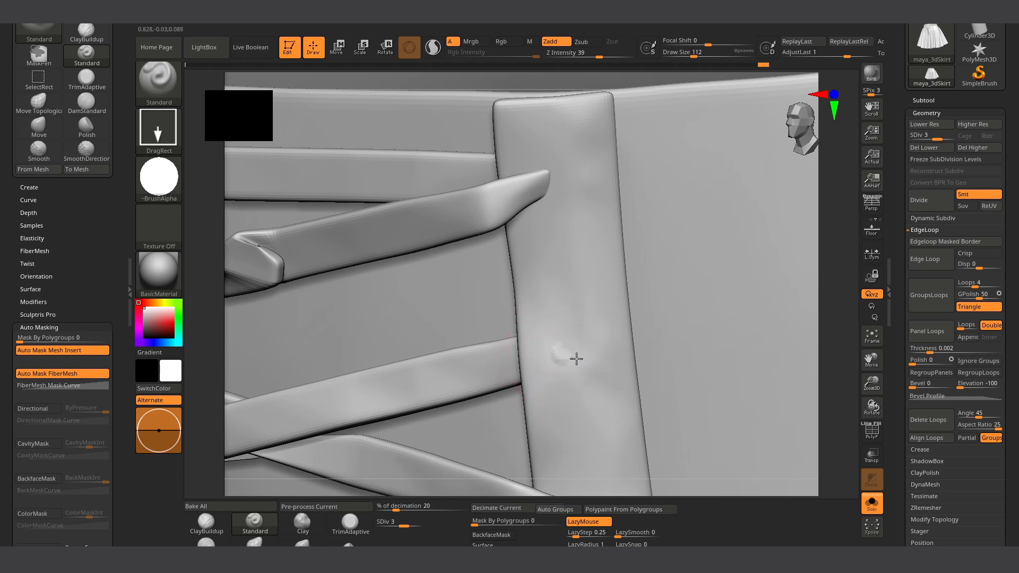
{"action": "key", "text": "ctrl+shift"}
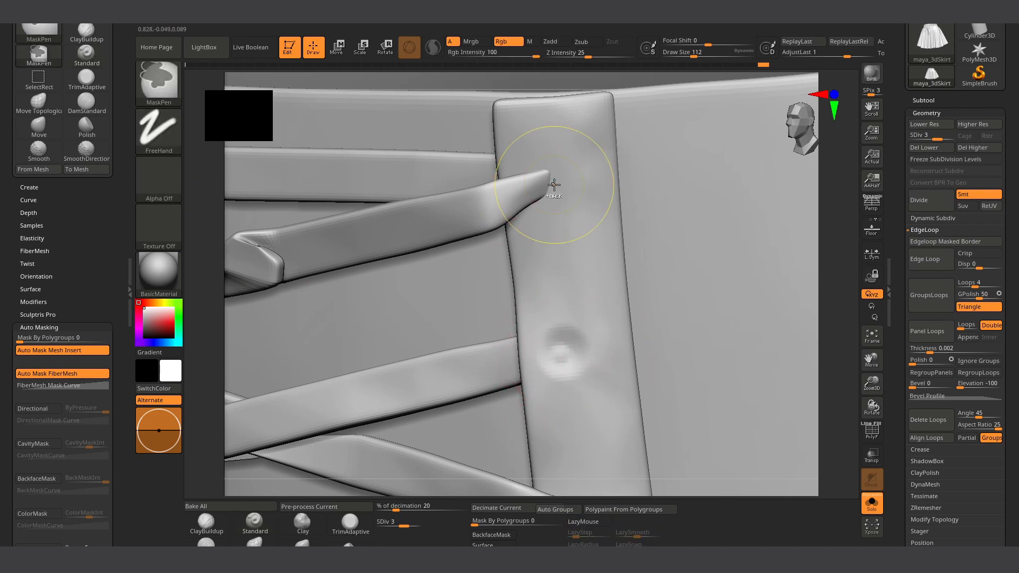
{"action": "left_click", "coordinate": [520, 194], "text": "ctrl+alt+shift"}
{"action": "left_click_drag", "start_coordinate": [541, 178], "coordinate": [567, 192]}
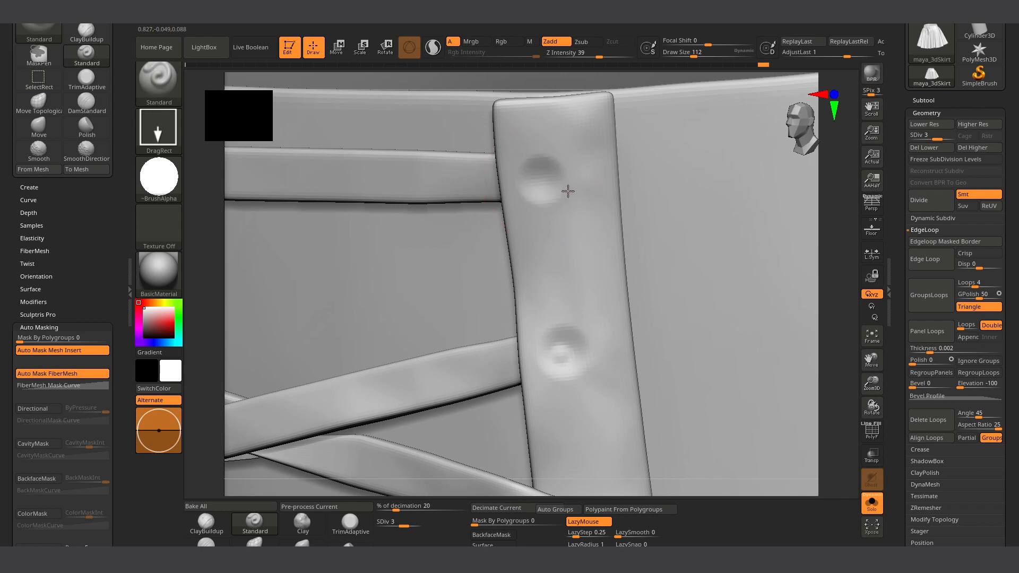
Step: Hide the lowest lace on the right strip, stamp a smaller round dent at its end, and show the whole mesh again
{"action": "right_click_drag", "start_coordinate": [584, 412], "coordinate": [586, 159], "text": "alt"}
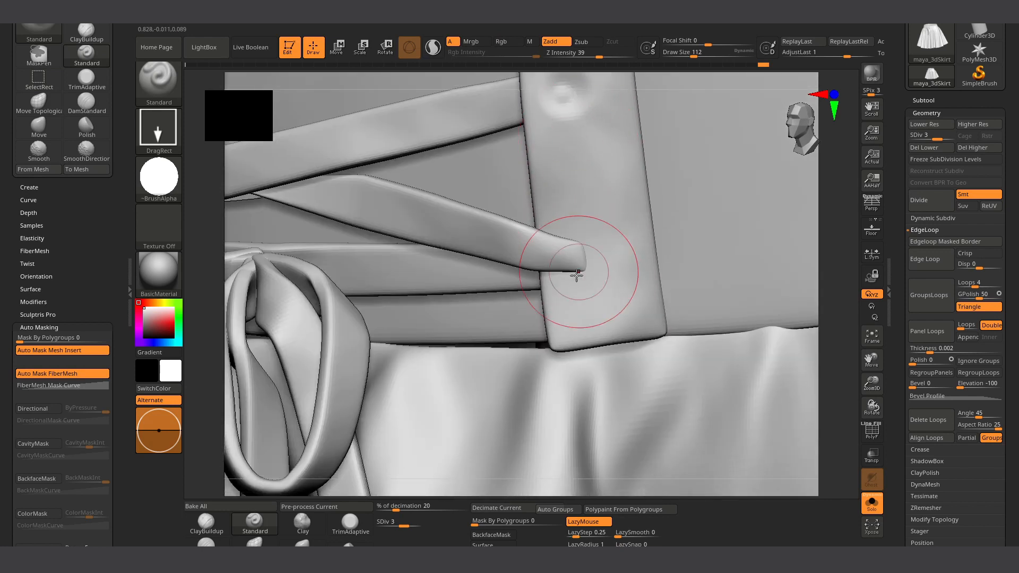
{"action": "left_click", "coordinate": [564, 262], "text": "ctrl+alt+shift"}
{"action": "left_click_drag", "start_coordinate": [580, 262], "coordinate": [602, 273]}
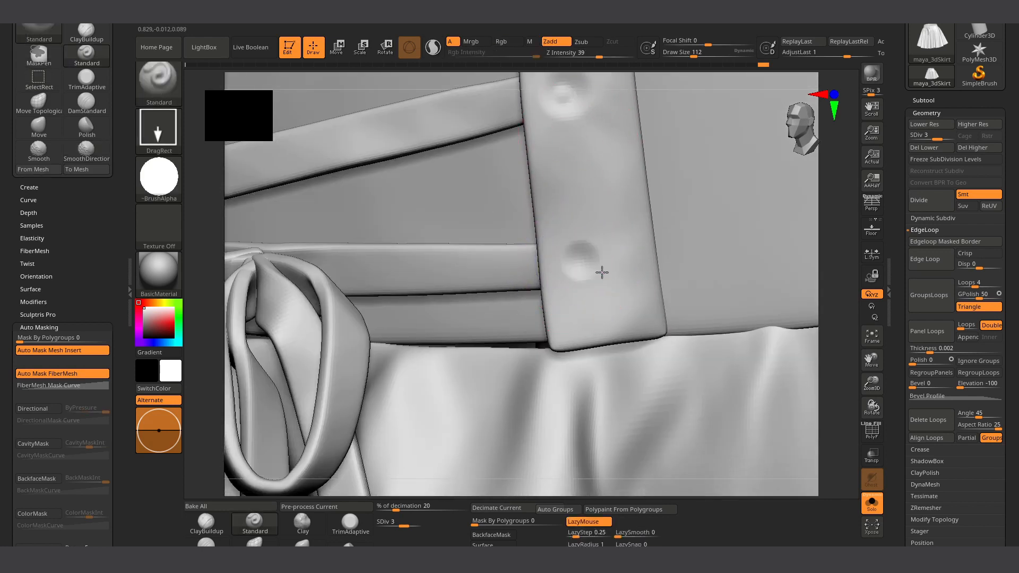
{"action": "mouse_move", "coordinate": [651, 298]}
{"action": "right_mouse_down", "text": "ctrl"}
{"action": "mouse_move", "coordinate": [520, 212]}
{"action": "mouse_move", "coordinate": [677, 228]}
{"action": "right_mouse_up", "text": "ctrl"}
{"action": "left_click", "coordinate": [297, 200], "text": "ctrl+shift"}
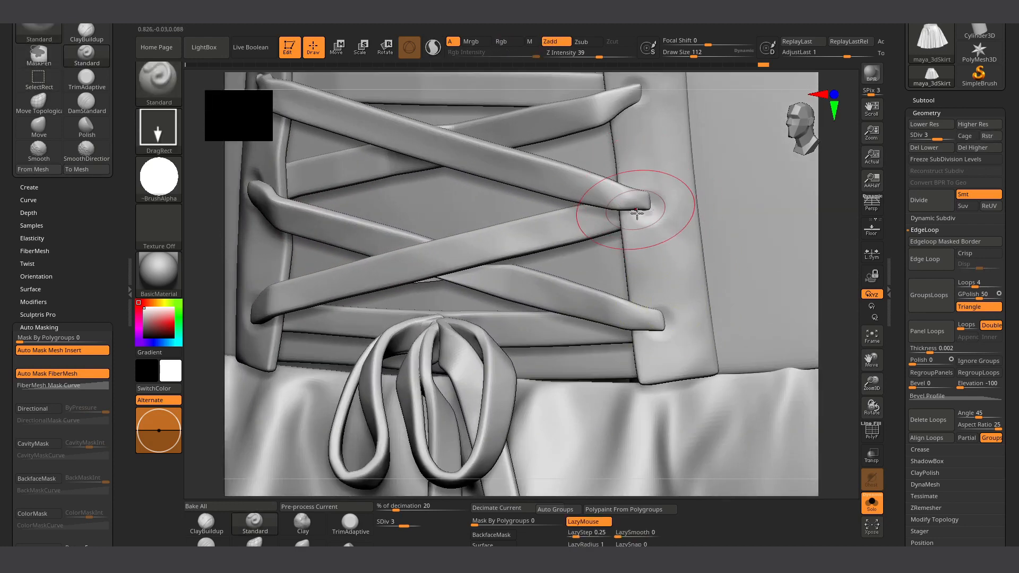
Step: Move the right strip's middle lace end into its dent with the Move Topological brush and review the waistband
{"action": "key", "text": "b"}
{"action": "key", "text": "m"}
{"action": "key", "text": "t"}
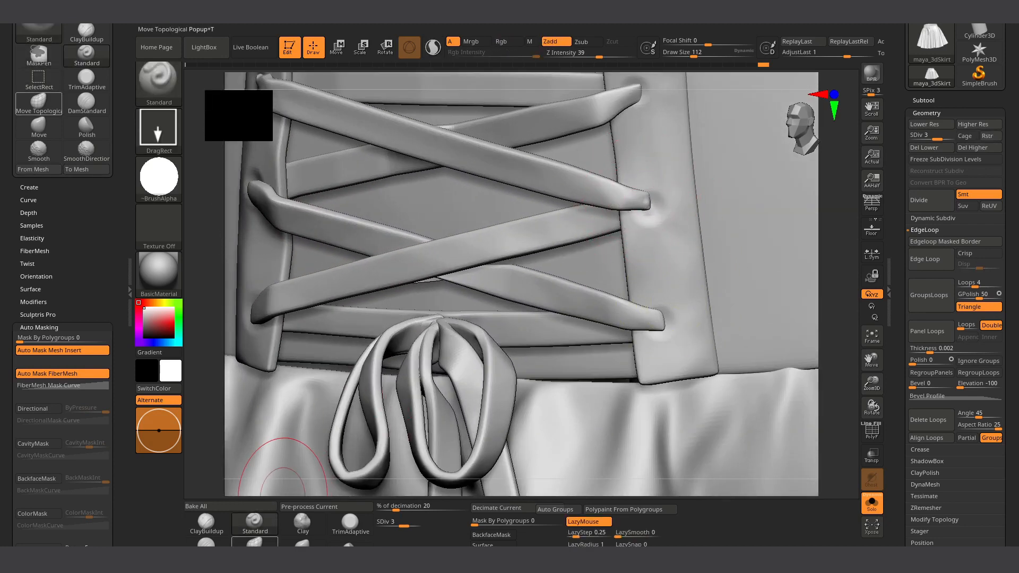
{"action": "left_click_drag", "start_coordinate": [633, 206], "coordinate": [655, 213]}
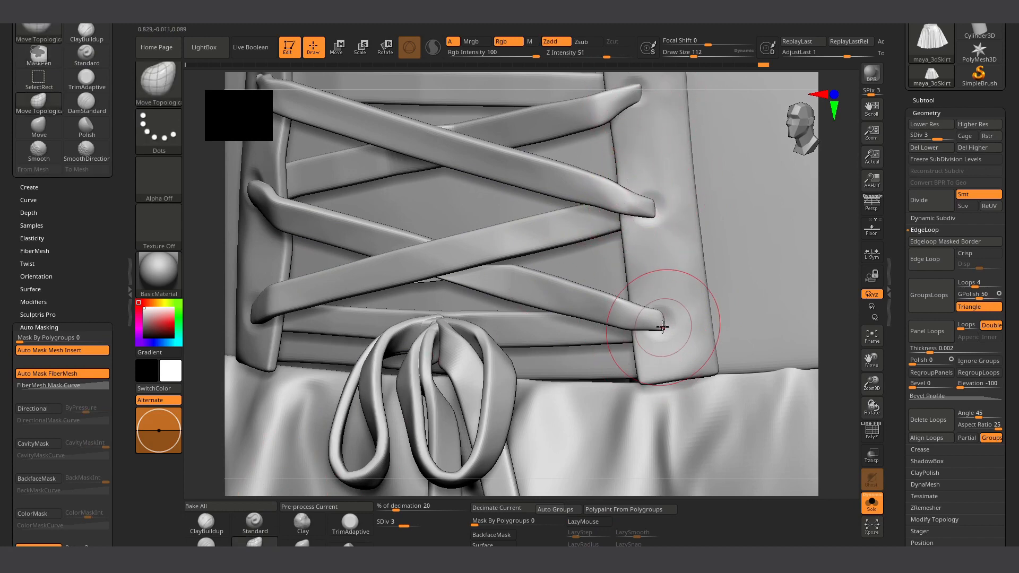
{"action": "key", "text": "f"}
{"action": "left_click_drag", "start_coordinate": [446, 127], "coordinate": [484, 122]}
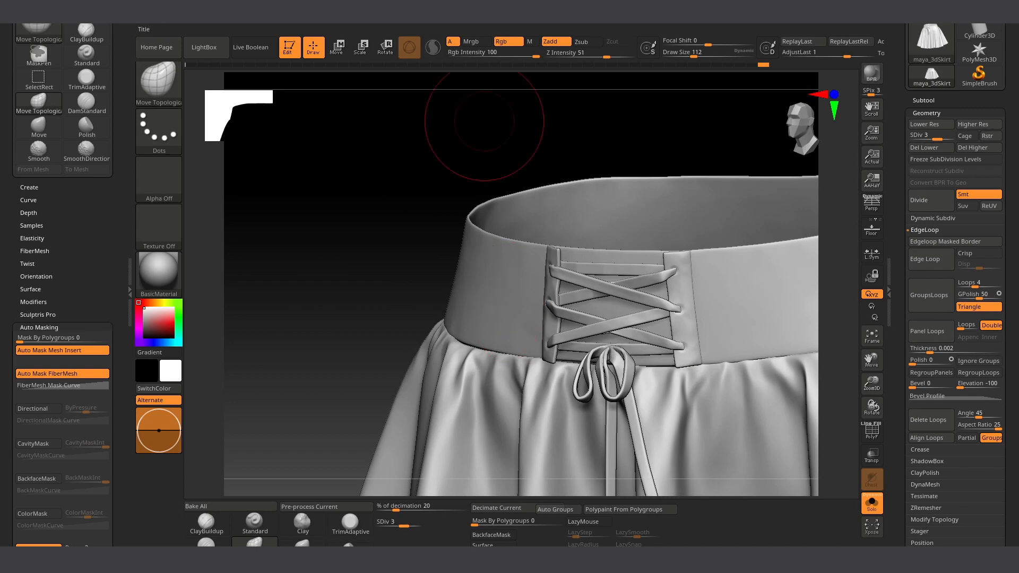
Step: Switch to Maya, select the md_2dSkirt1 mesh and set its polySmoothFace1 divisions to 0
{"action": "key", "text": "super"}
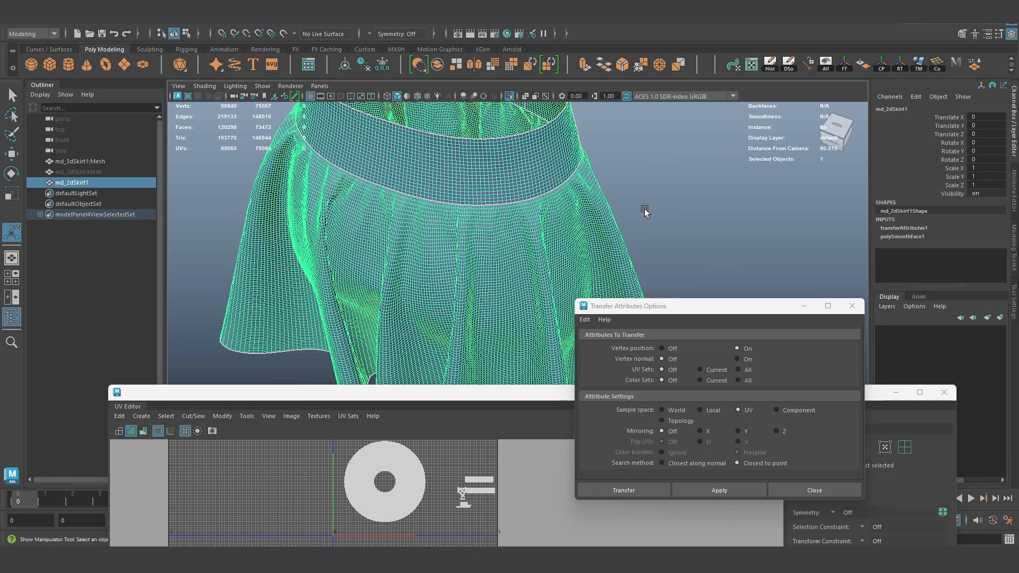
{"action": "left_click", "coordinate": [645, 211]}
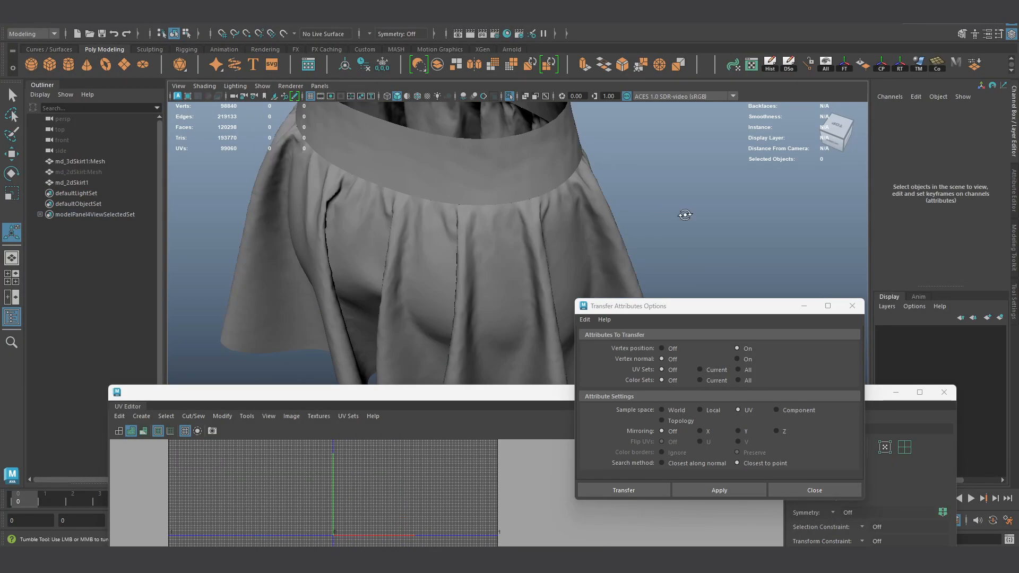
{"action": "left_click_drag", "start_coordinate": [683, 216], "coordinate": [247, 160], "text": "alt"}
{"action": "left_click", "coordinate": [288, 207]}
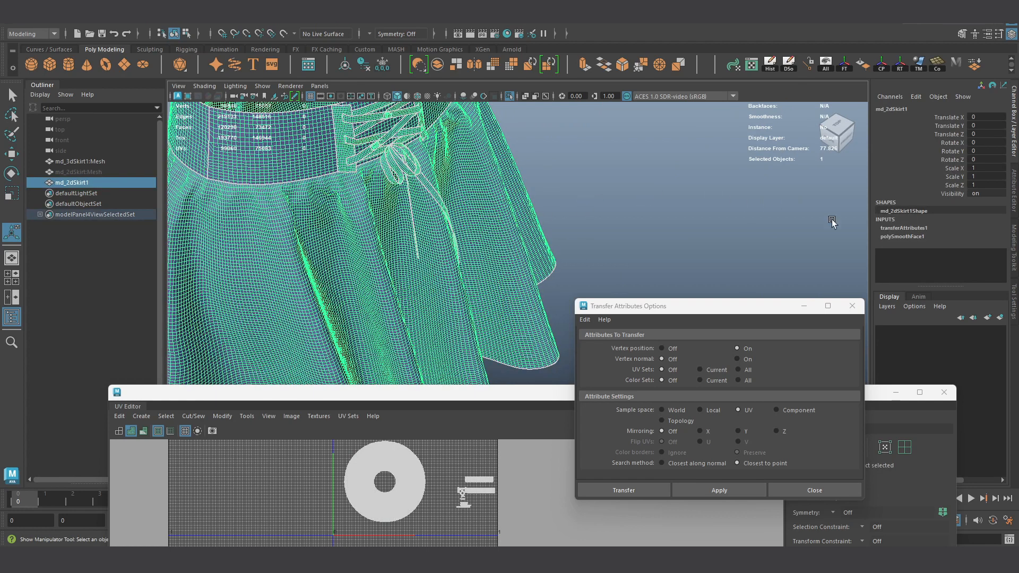
{"action": "left_click", "coordinate": [908, 237]}
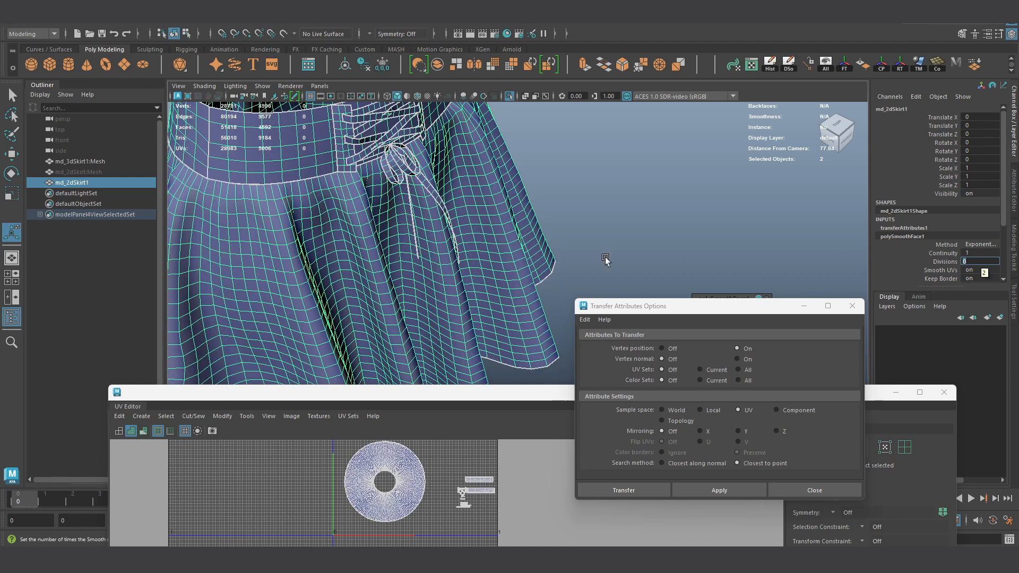
Step: Examine the unsmoothed skirt's quad wireframe around the waistband, lacing and folds, moving the Transfer Attributes options window out of the way
{"action": "left_click", "coordinate": [603, 225]}
{"action": "left_click_drag", "start_coordinate": [557, 234], "coordinate": [453, 225], "text": "alt"}
{"action": "middle_click_drag", "start_coordinate": [453, 225], "coordinate": [403, 303], "text": "alt"}
{"action": "left_click_drag", "start_coordinate": [402, 303], "coordinate": [377, 300], "text": "alt"}
{"action": "left_click", "coordinate": [451, 279]}
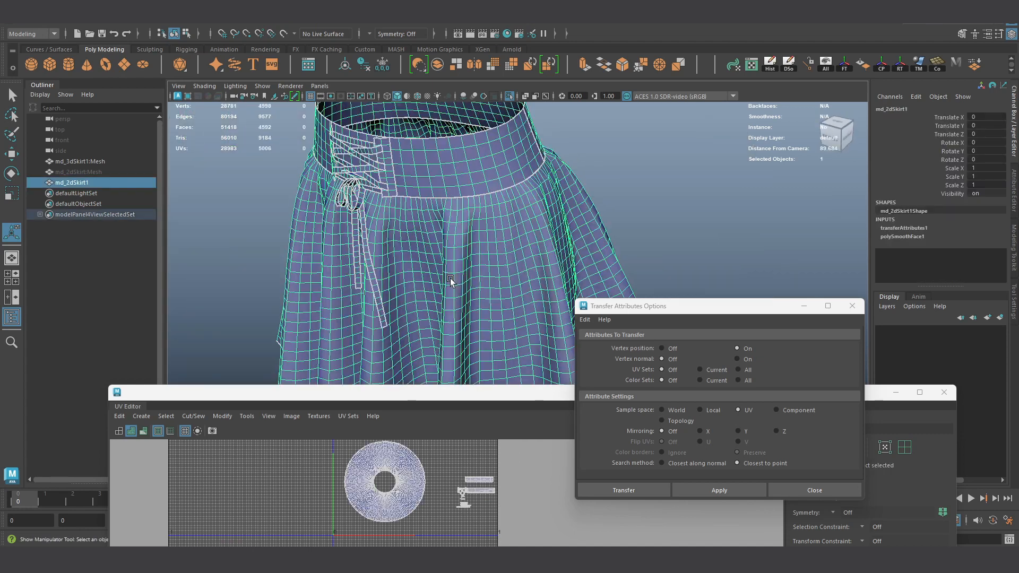
{"action": "left_click_drag", "start_coordinate": [540, 245], "coordinate": [557, 223], "text": "alt"}
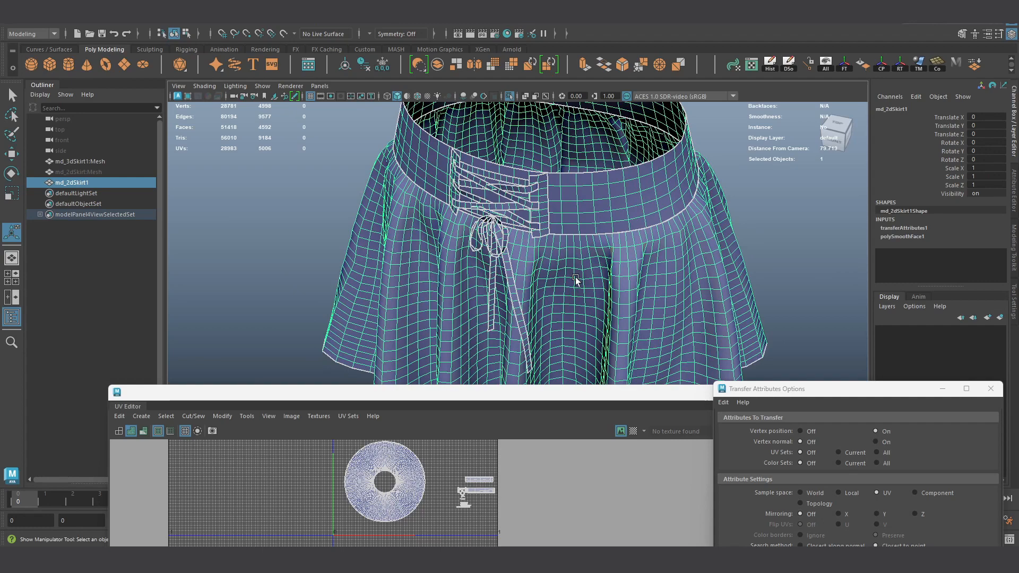
{"action": "middle_click_drag", "start_coordinate": [575, 282], "coordinate": [541, 261], "text": "alt"}
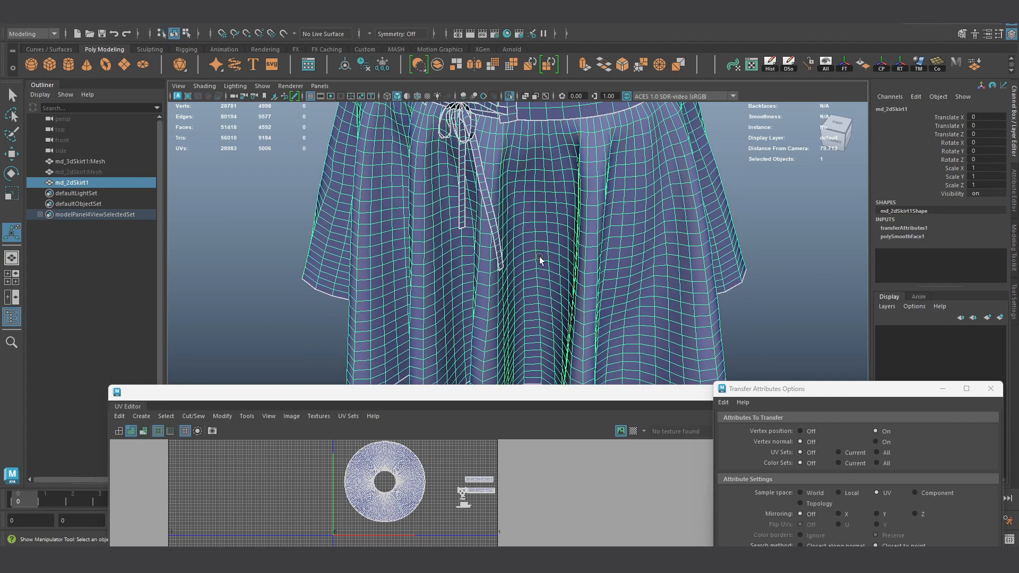
{"action": "left_click_drag", "start_coordinate": [541, 310], "coordinate": [585, 295], "text": "alt"}
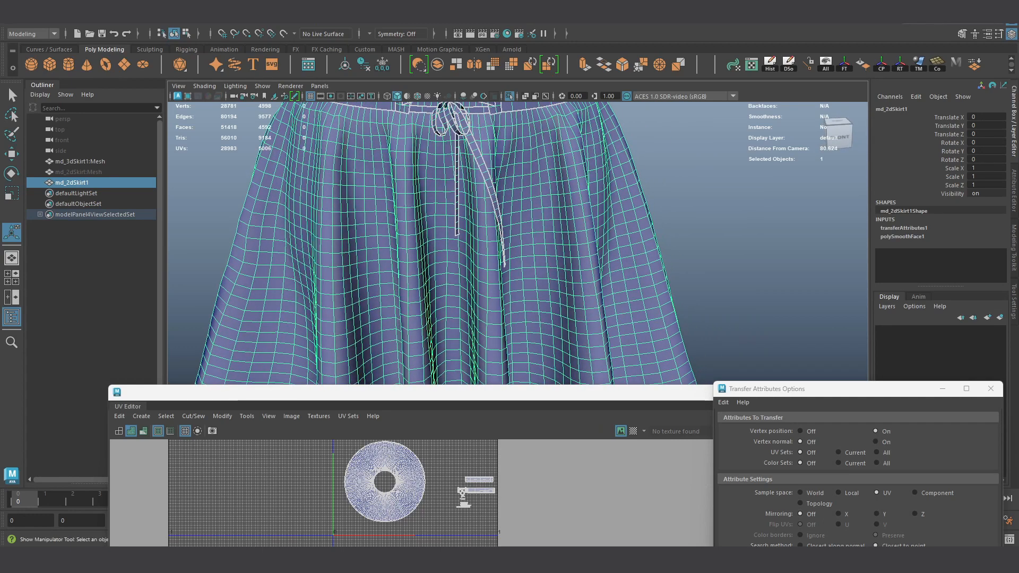